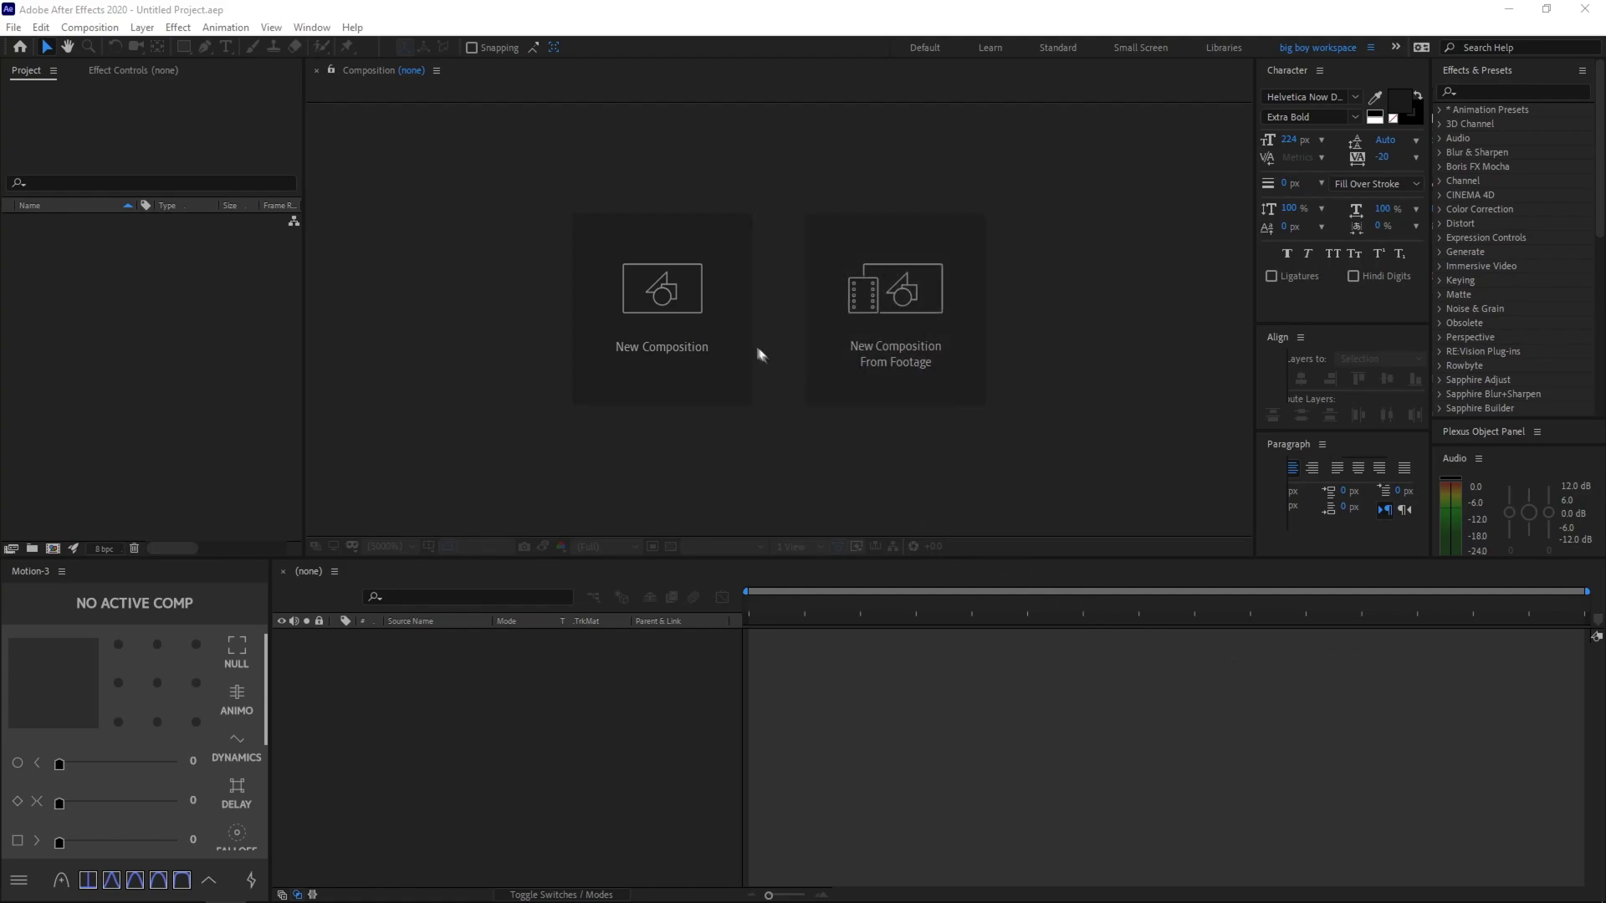
Start a new composition sized 1920×1080 with a 0:00:10:00 duration
click(728, 344)
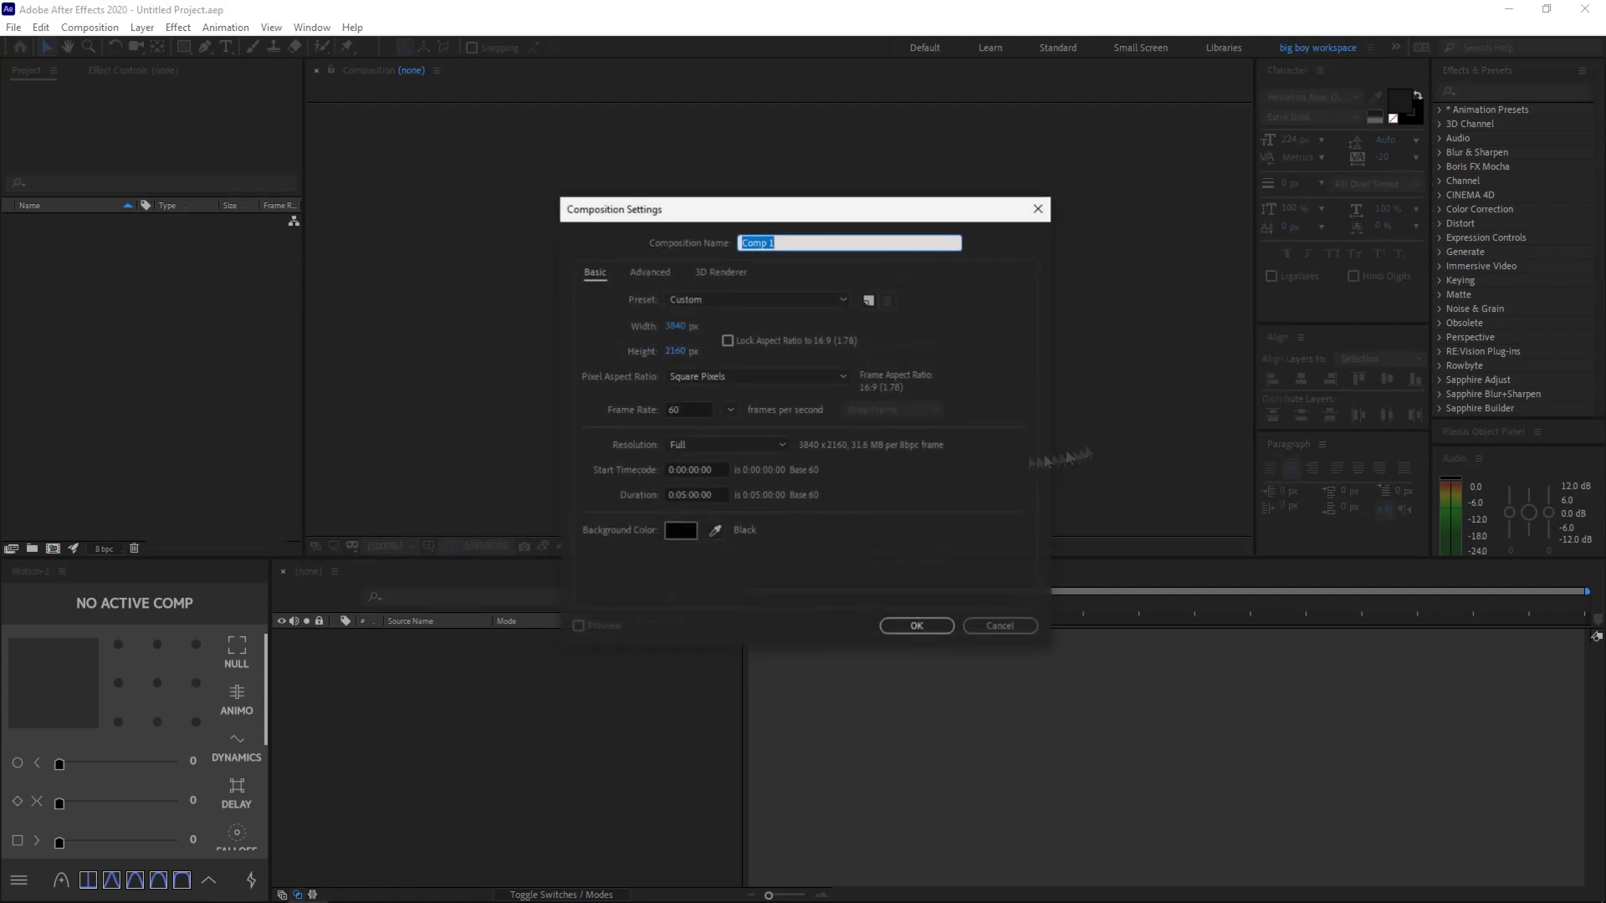
click(674, 327)
text(1920)
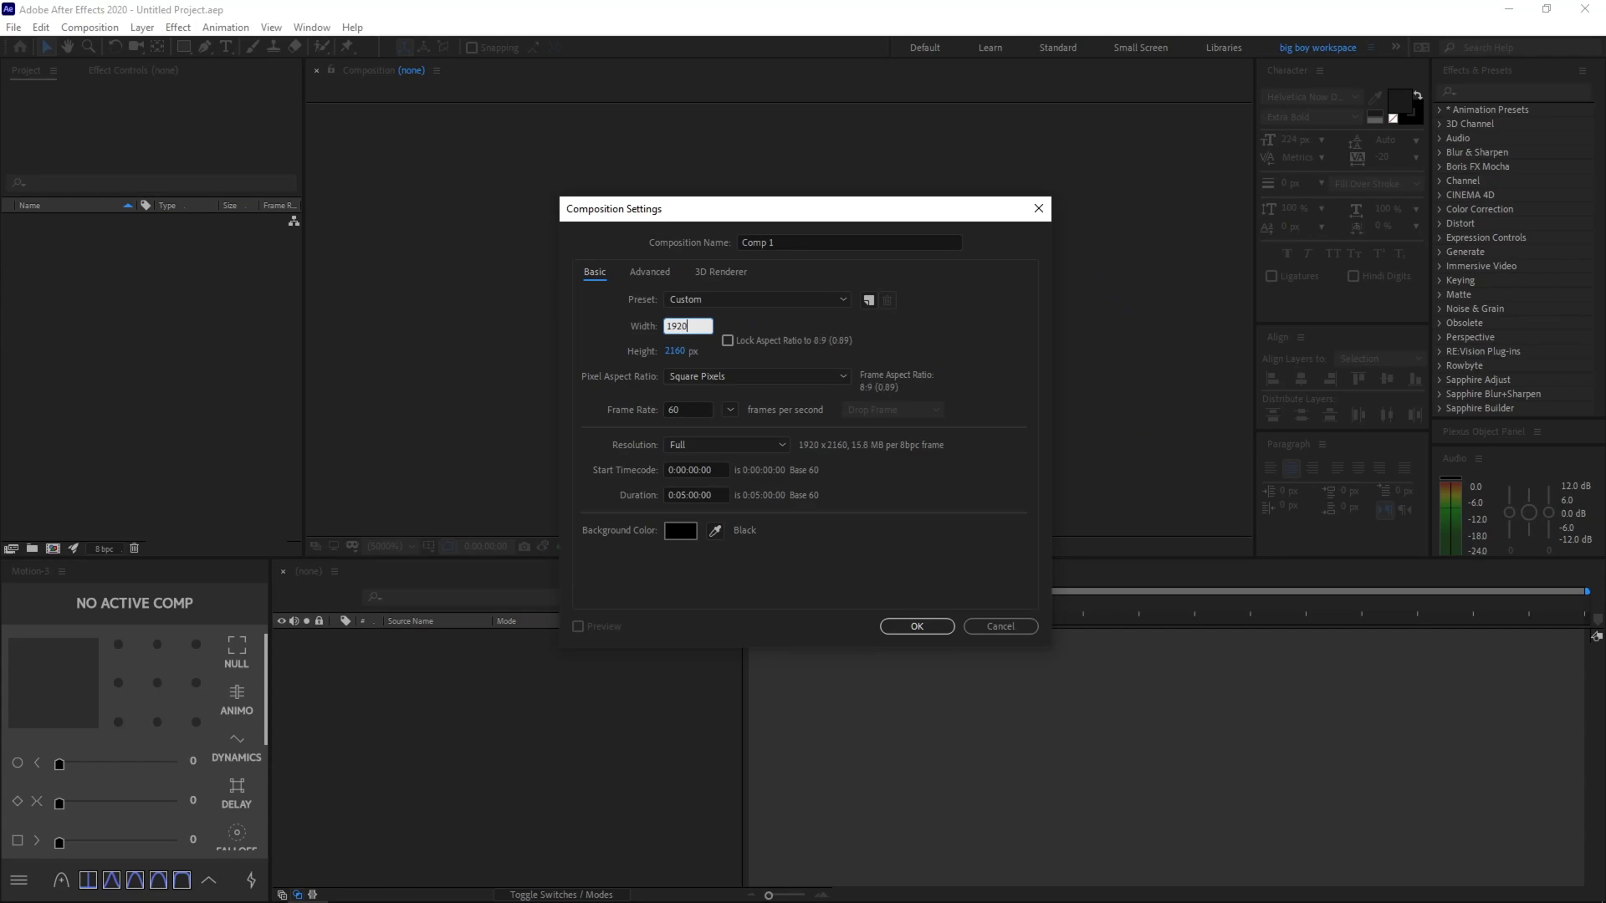
key(Tab)
text(1080)
click(846, 574)
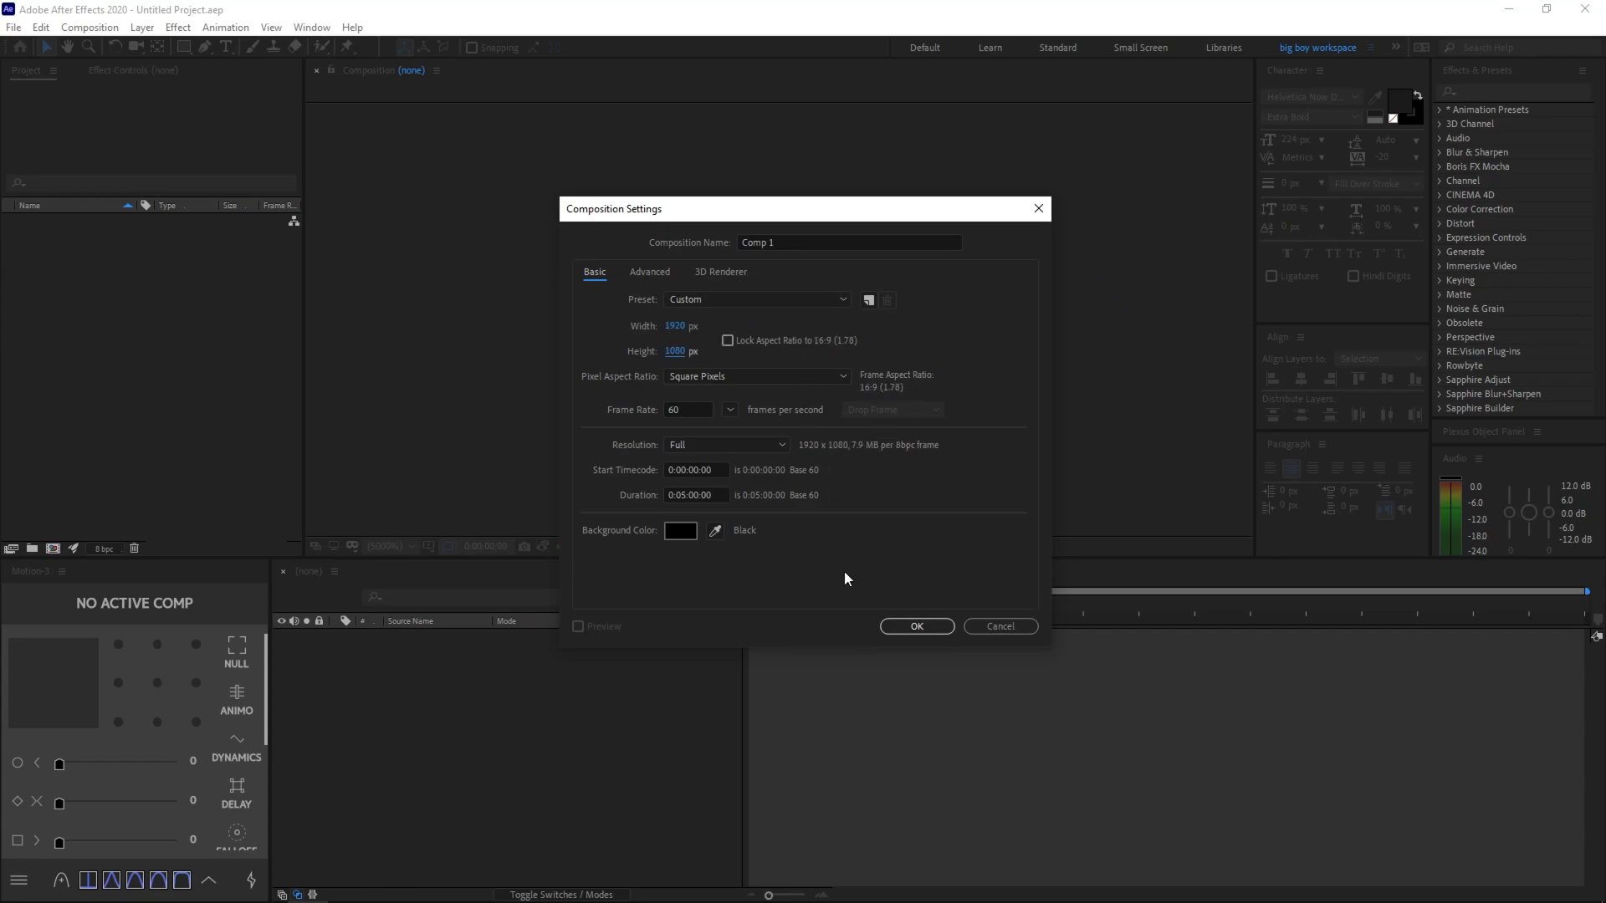
click(686, 492)
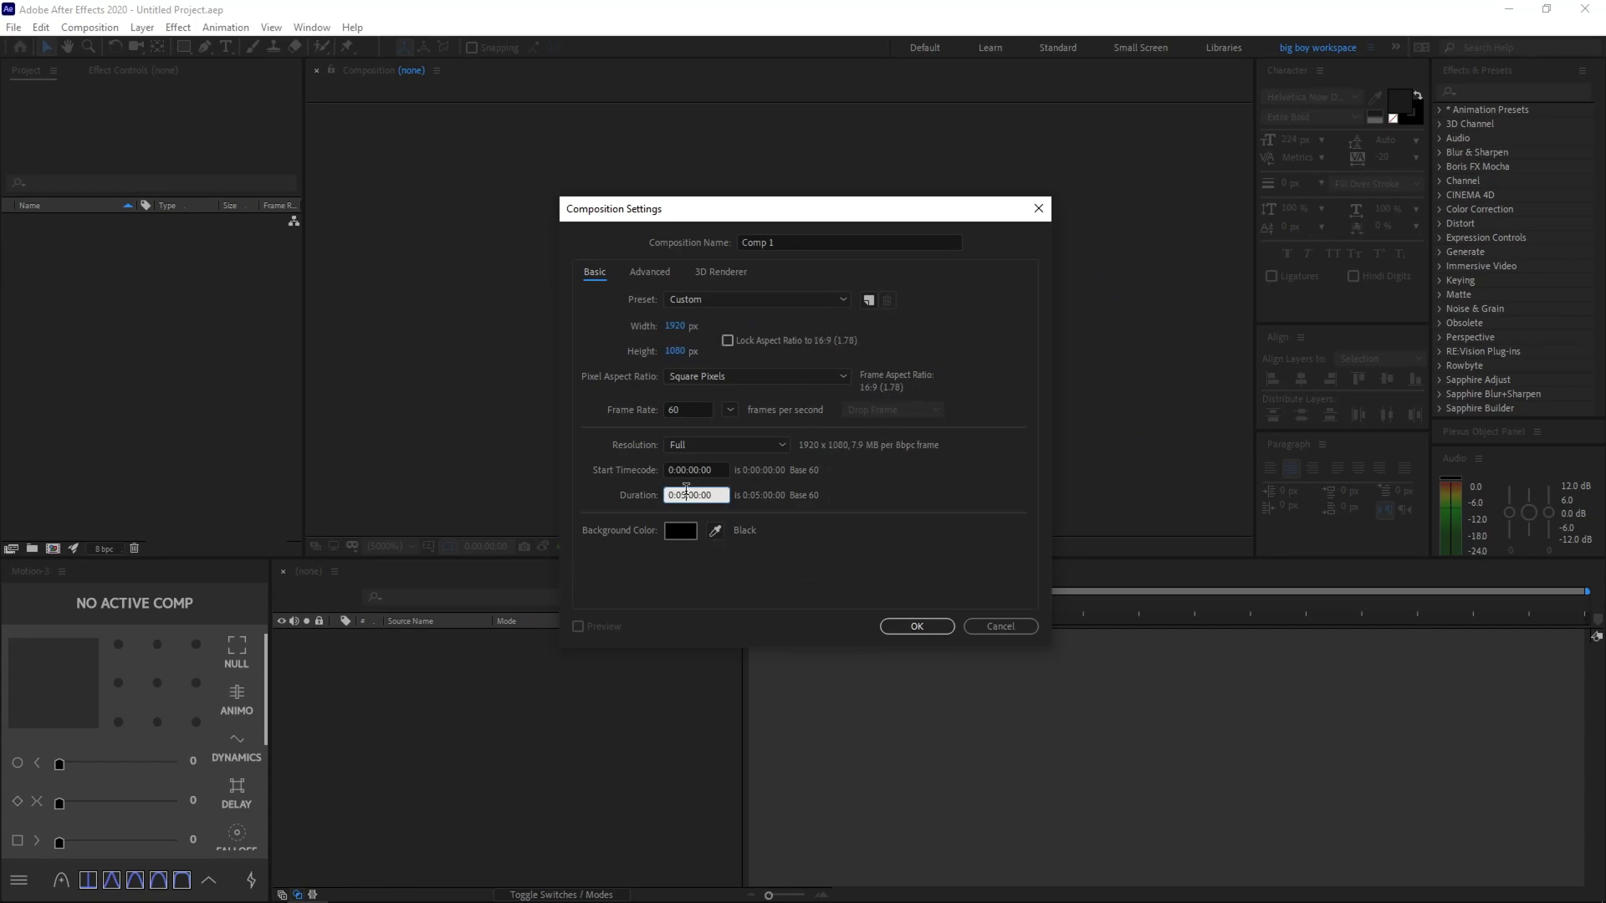
click(853, 502)
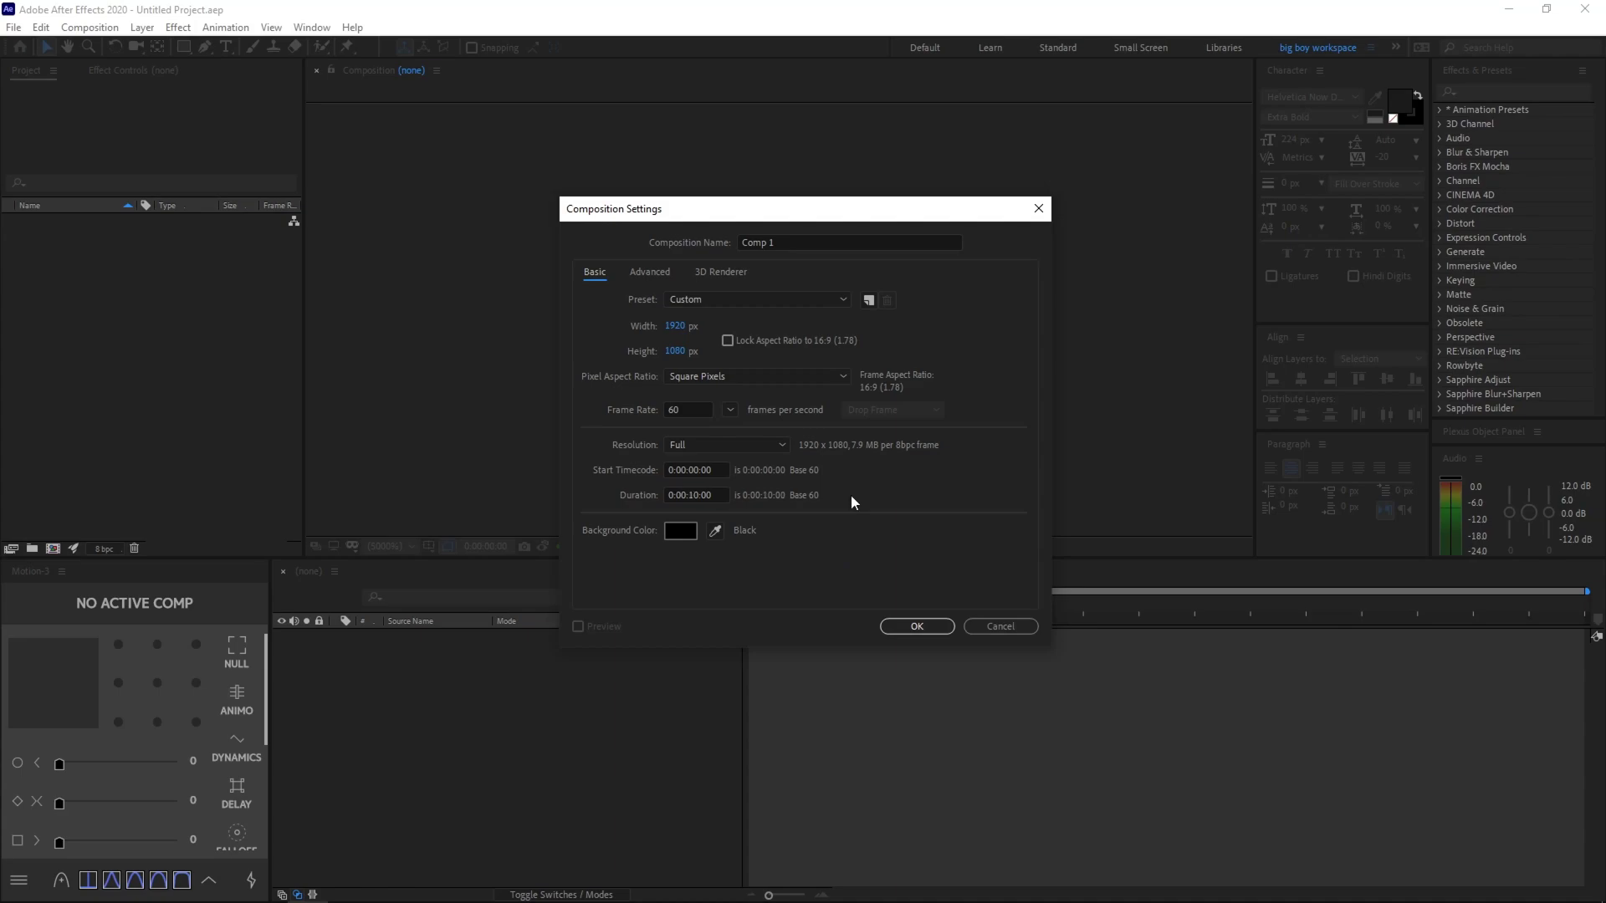
Name the composition 'Transition' and create it
click(866, 240)
key(ctrl+a)
text(T)
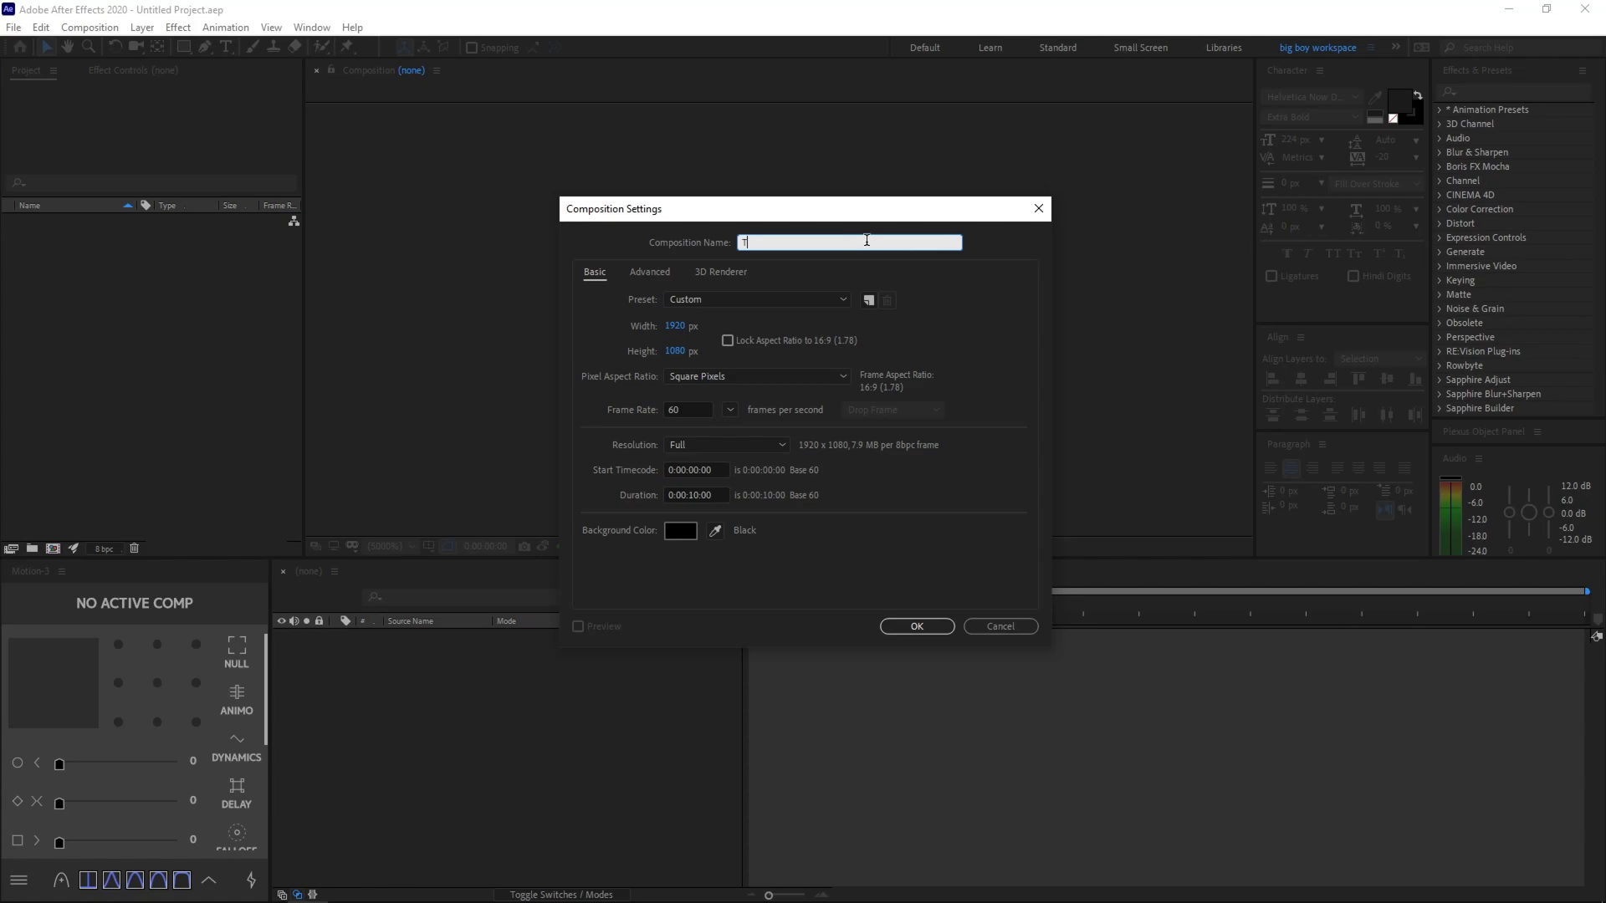
key(Return)
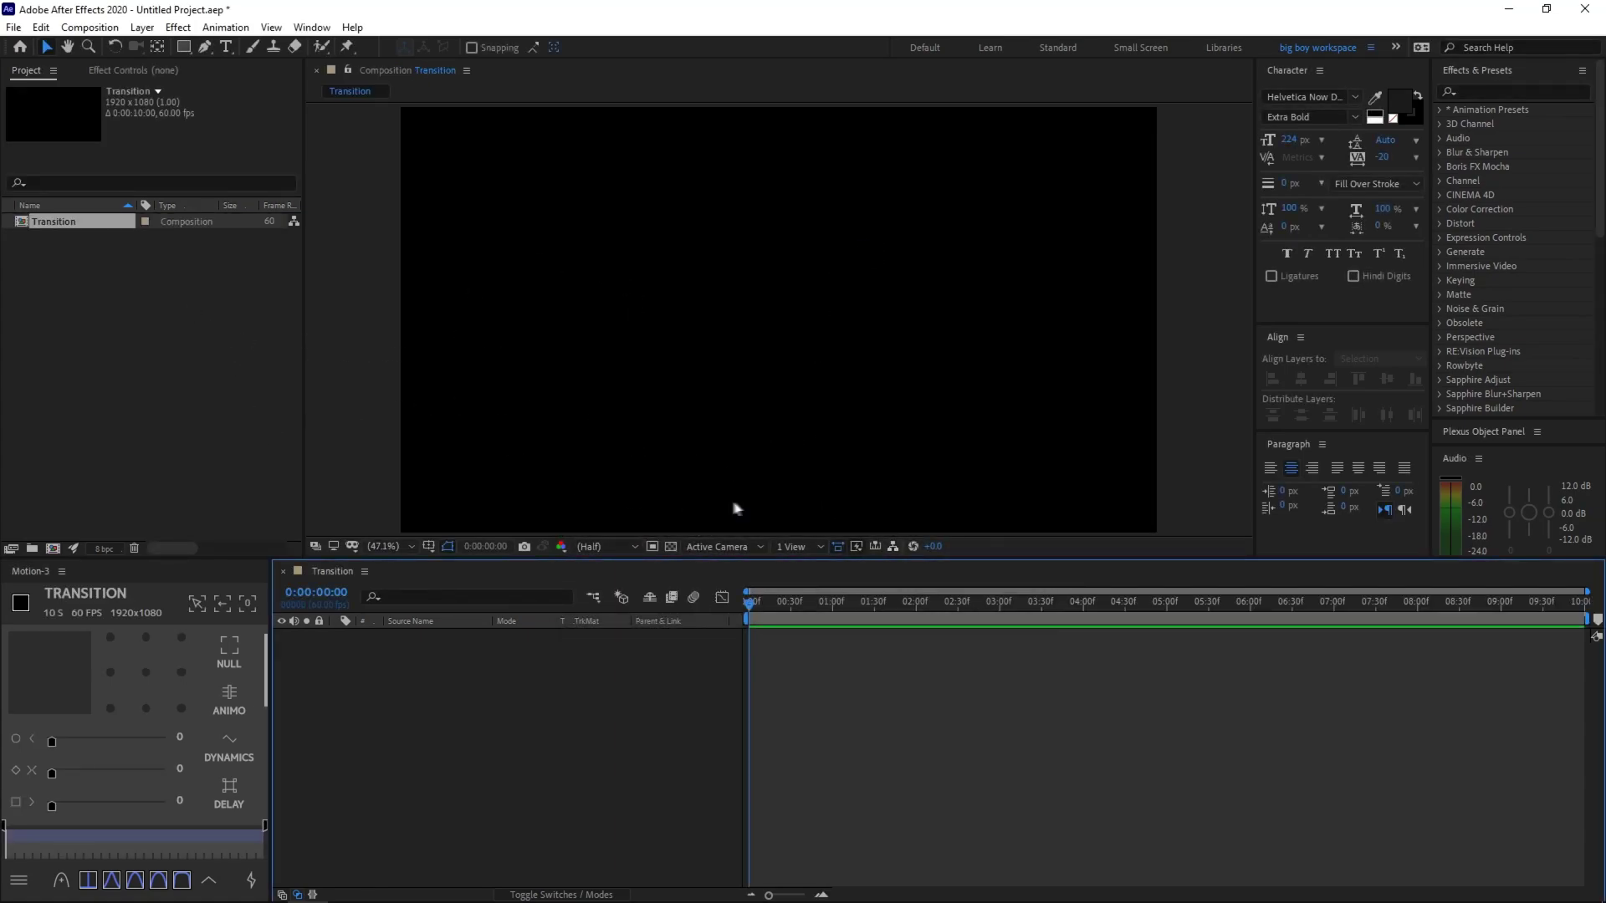
Add a second 10-second composition named 'BG Small' at 400×400 pixels
click(143, 311)
right_click(144, 311)
click(186, 316)
text(BG Small)
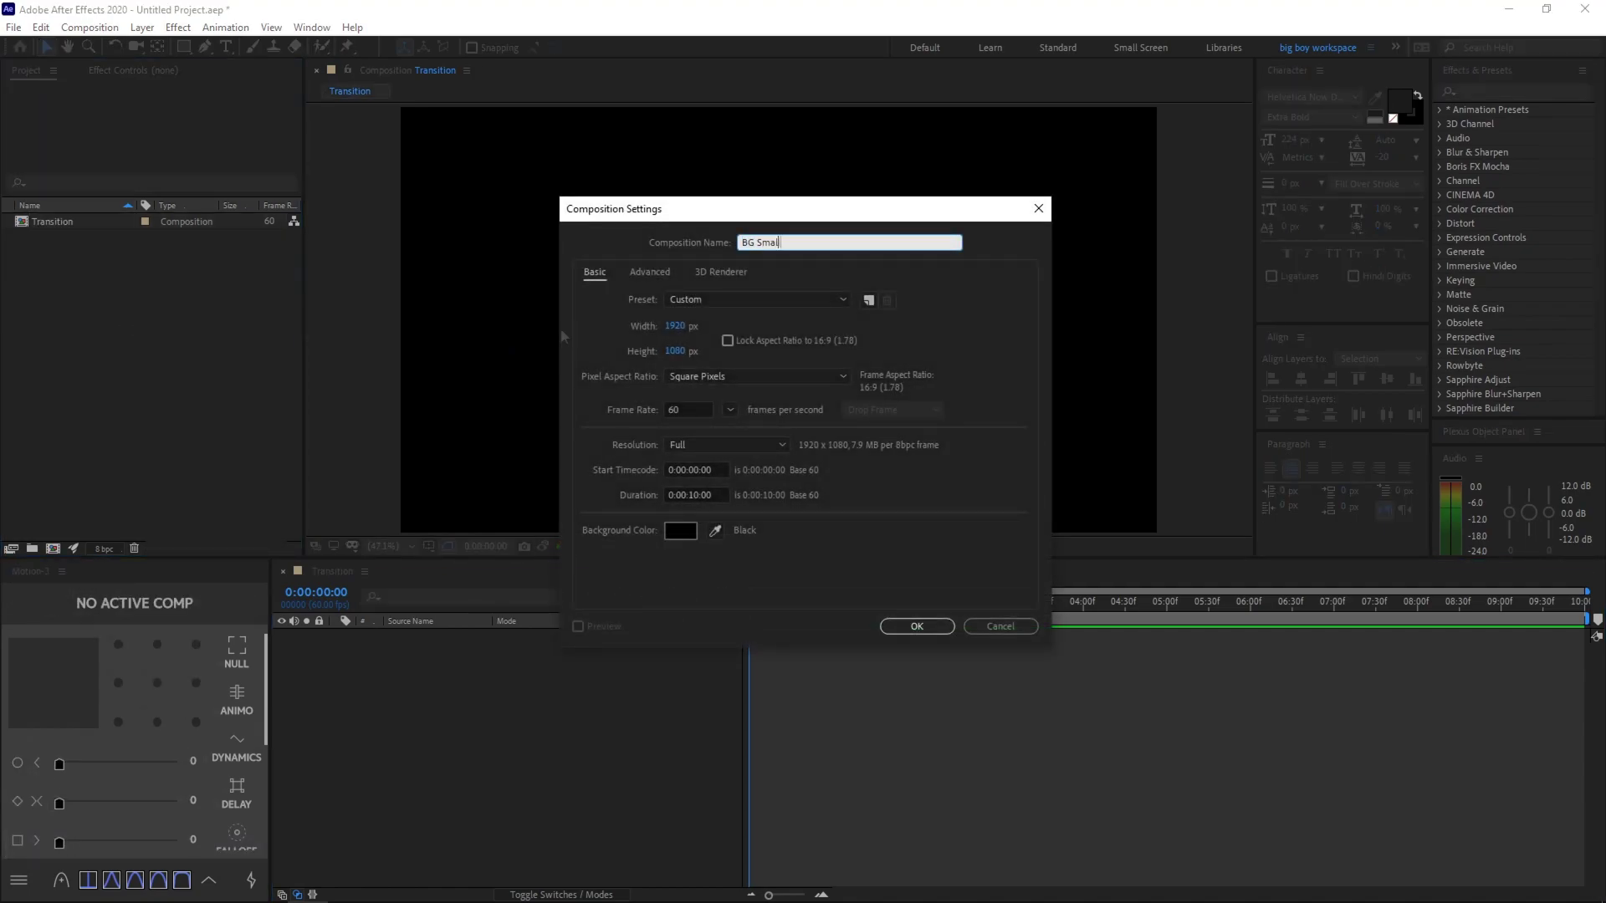
click(682, 326)
text(400)
key(Tab)
text(400)
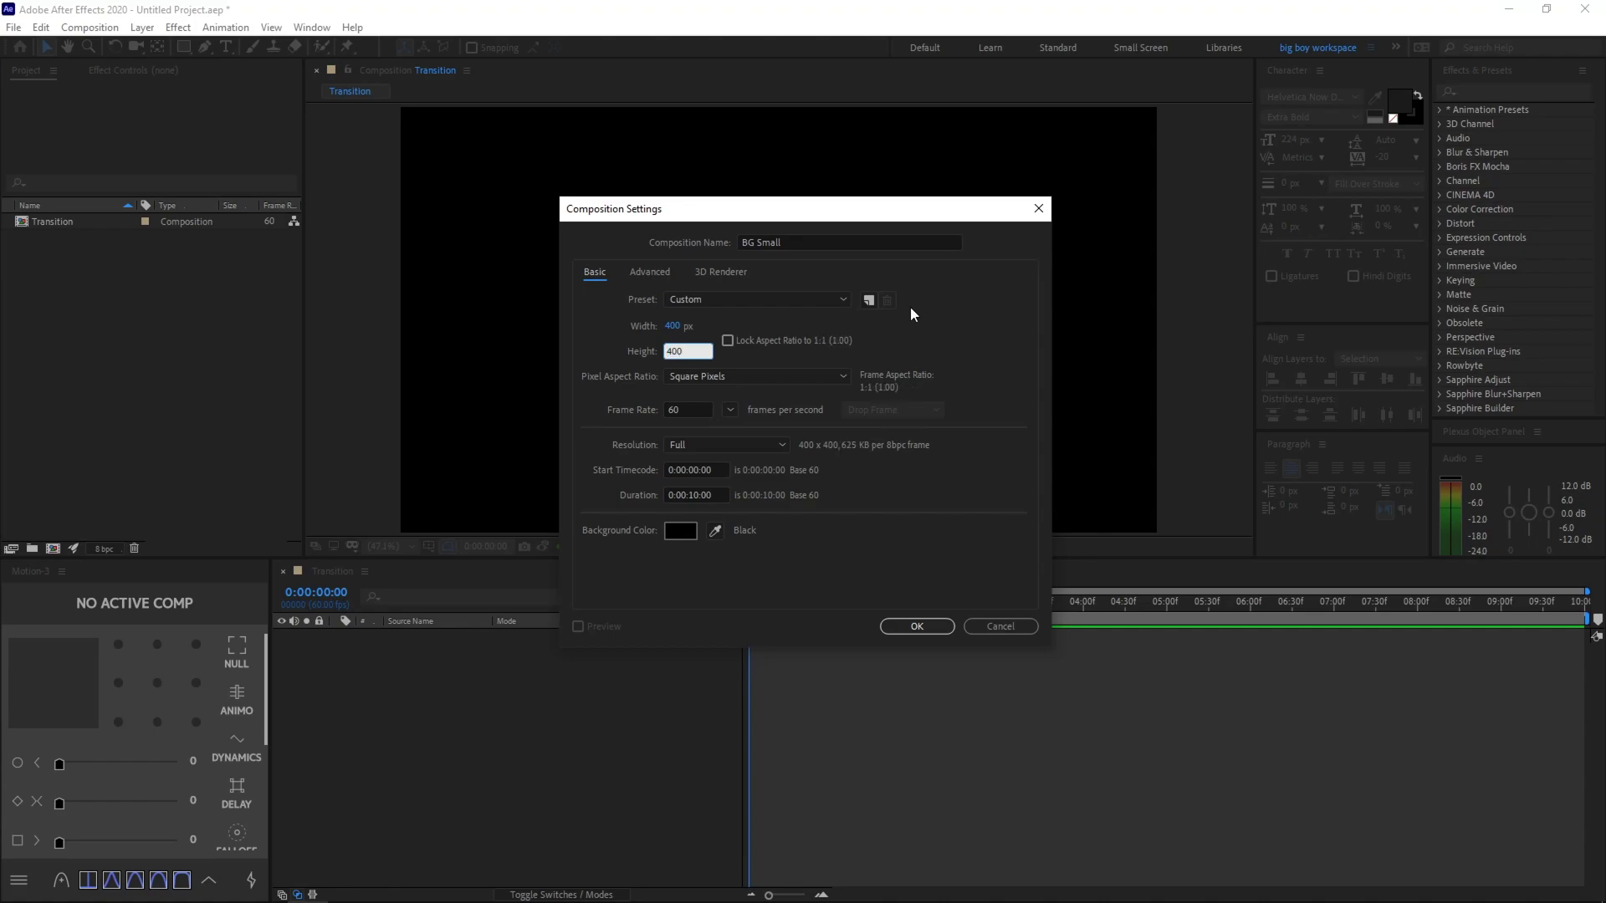
key(Return)
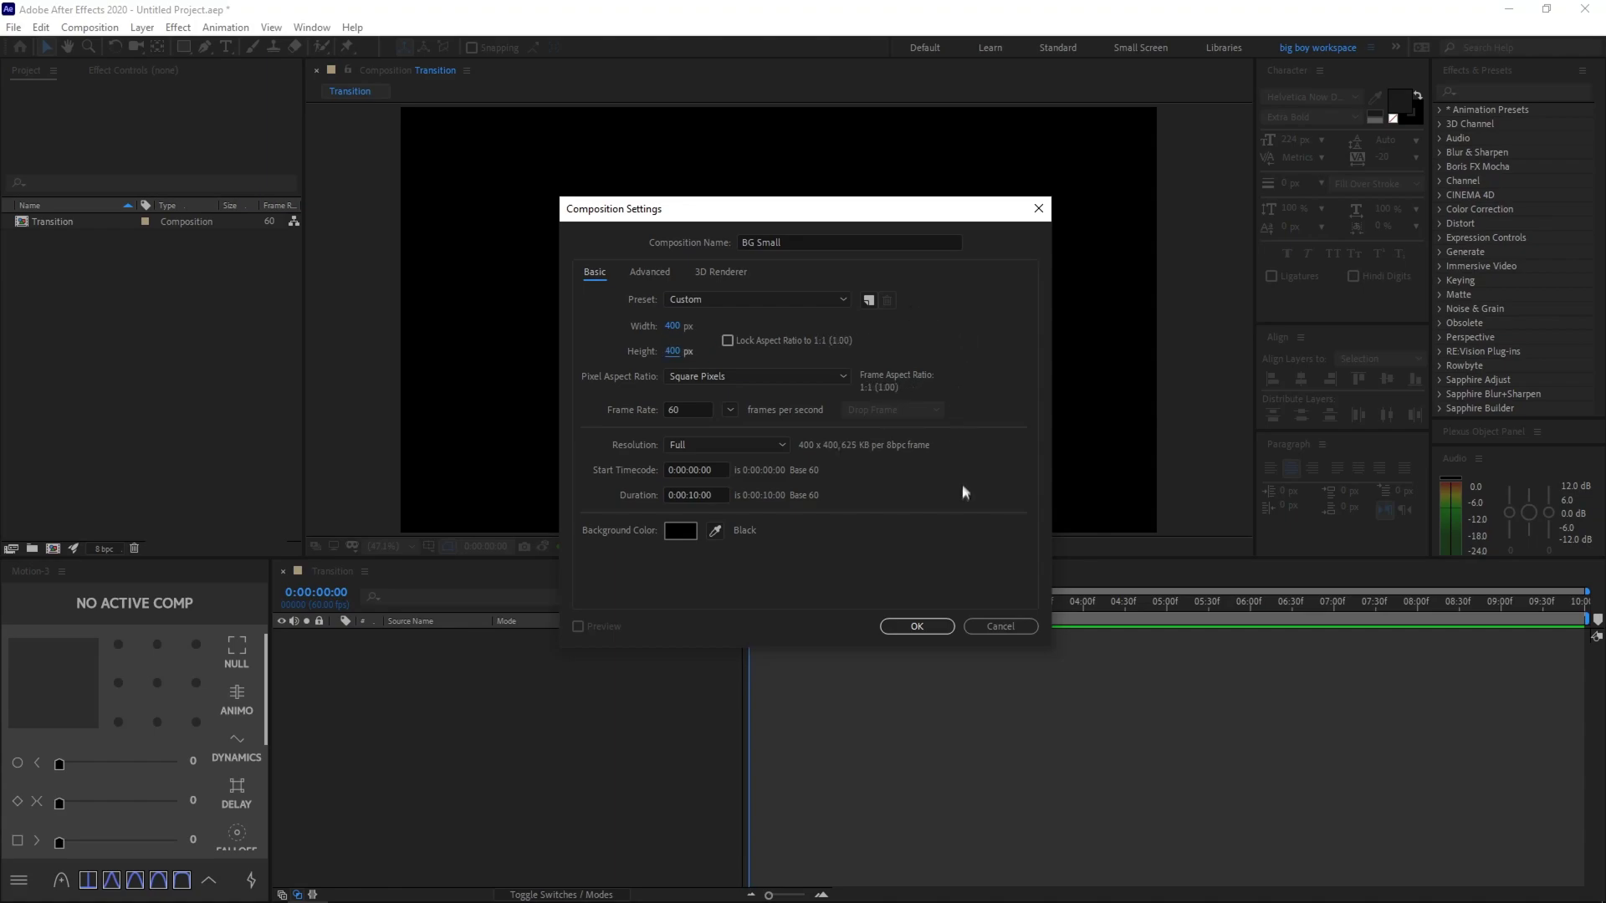
click(911, 627)
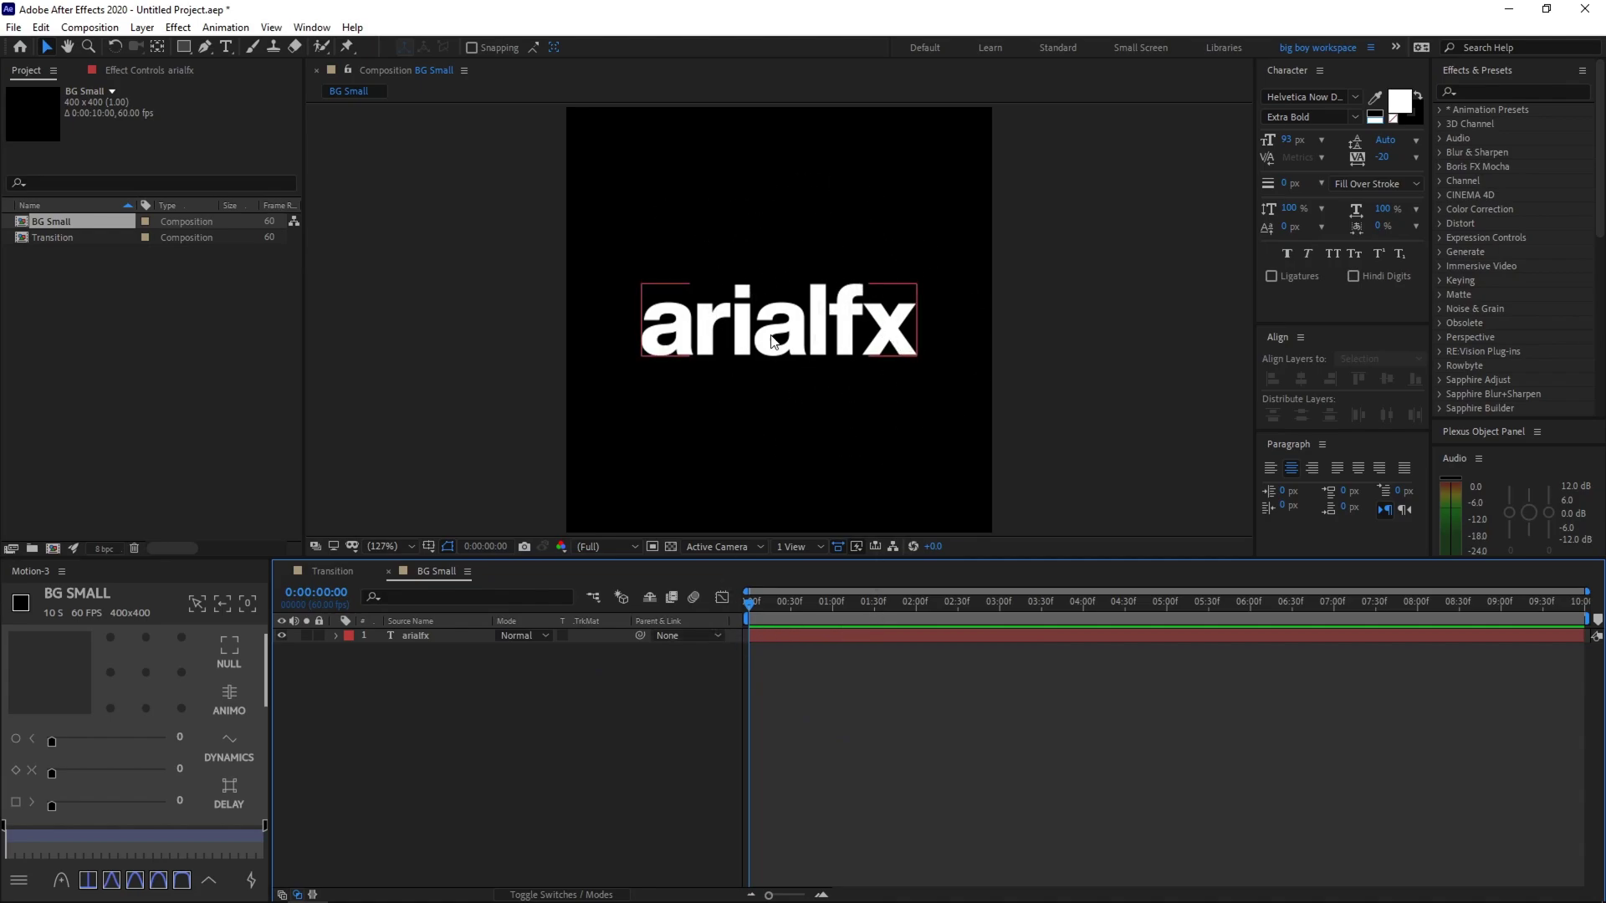
Centre the arialfx text layer horizontally in the BG Small composition
click(874, 307)
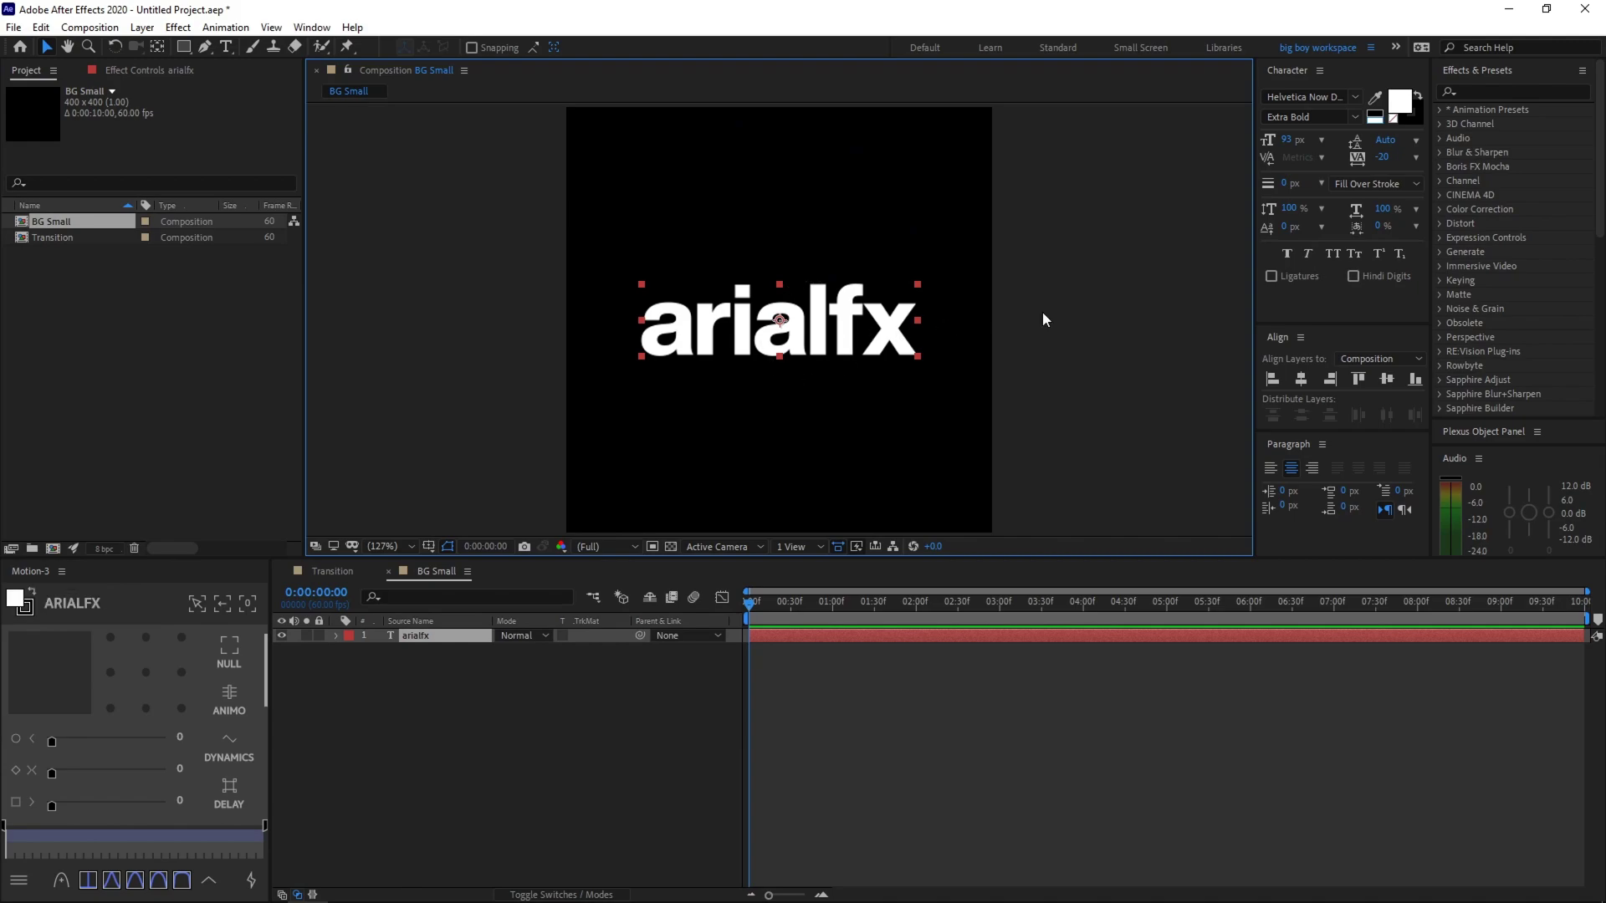
click(453, 640)
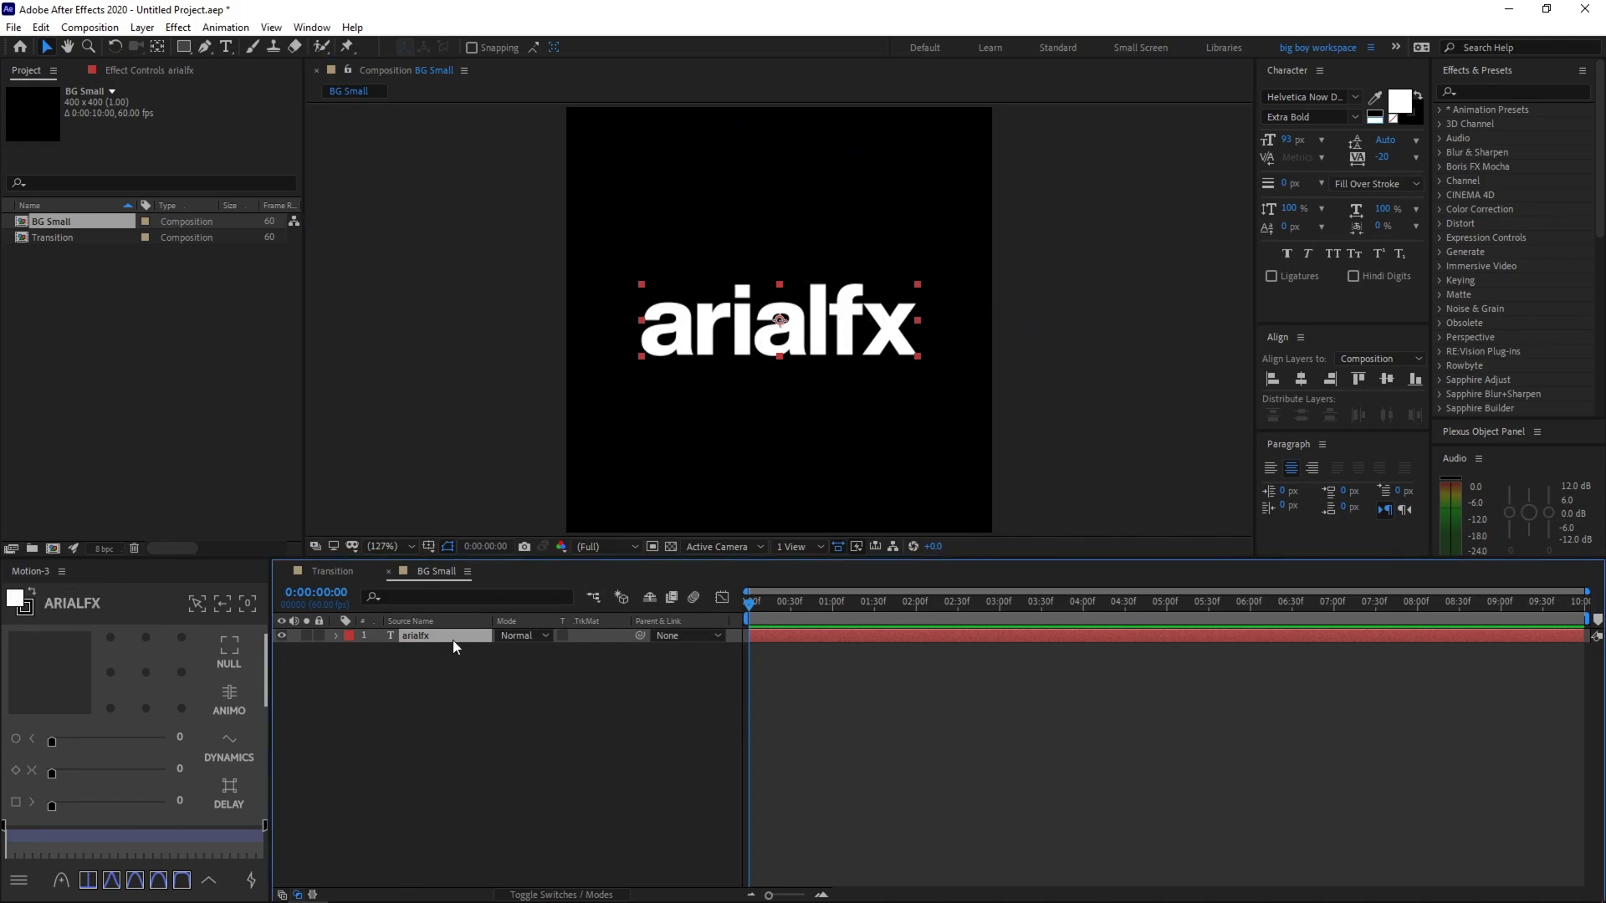
click(1301, 379)
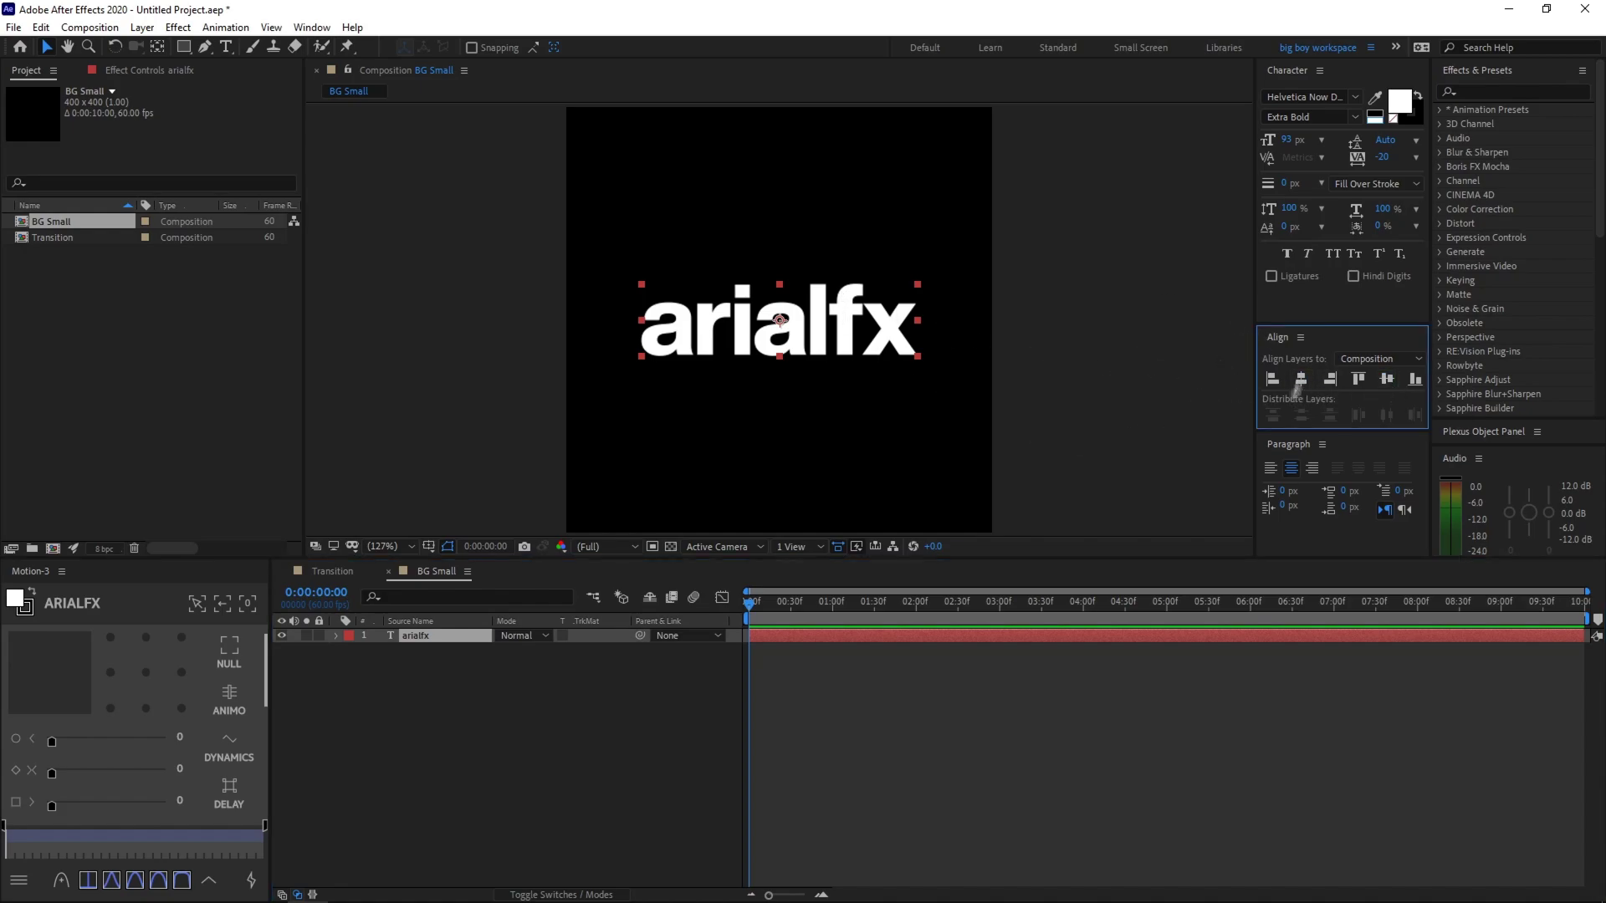
Deselect the text and switch back to the Transition composition
click(311, 28)
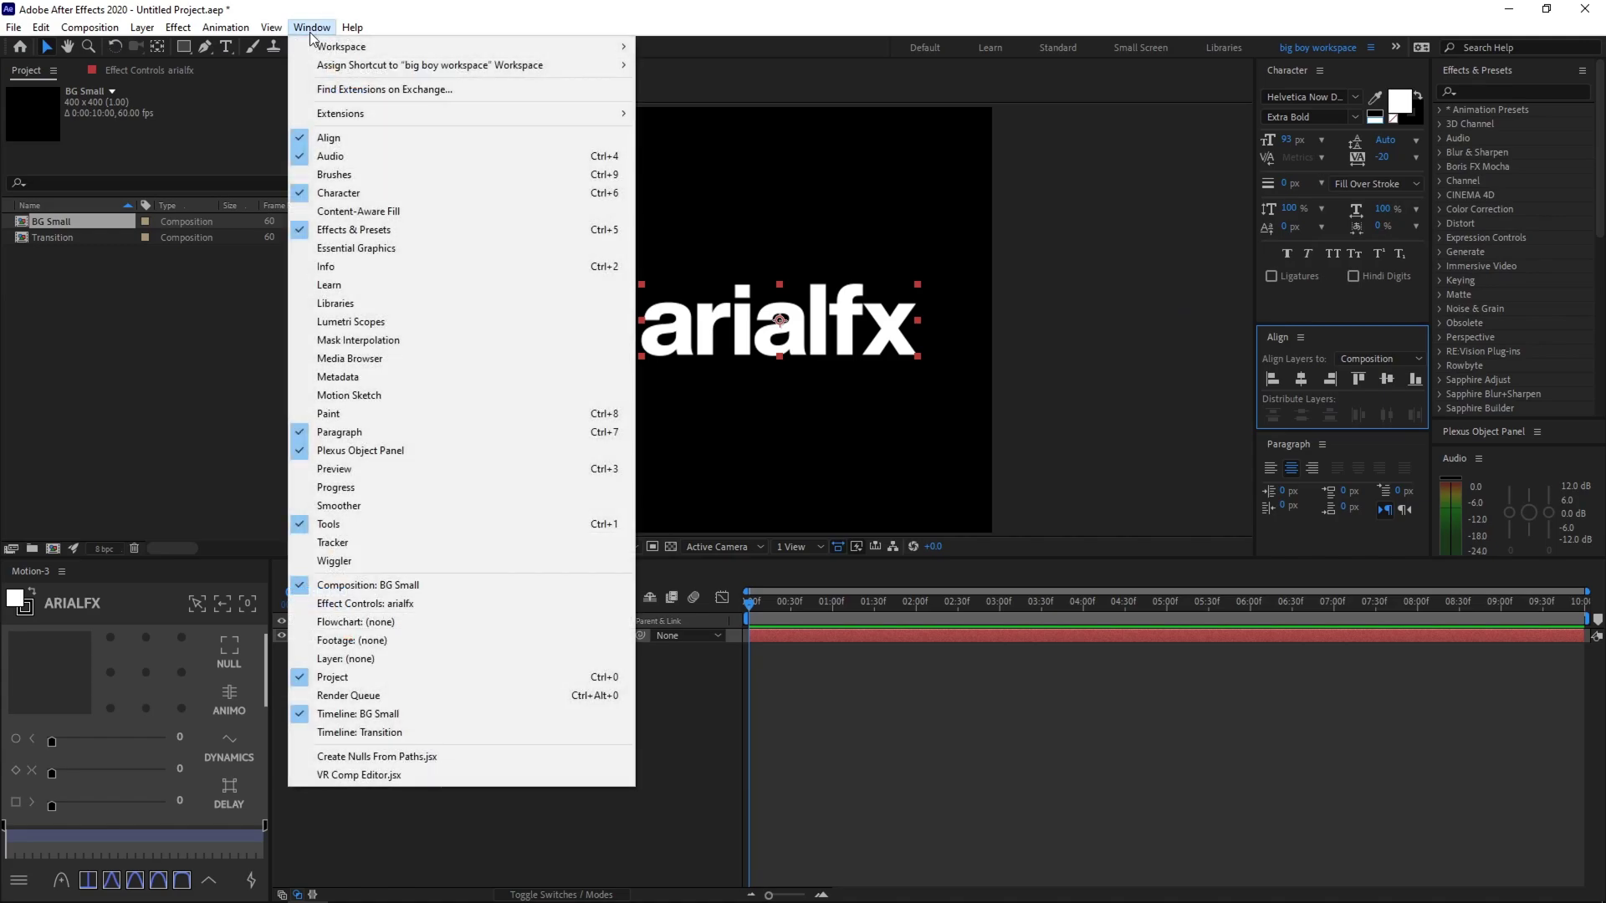
click(936, 731)
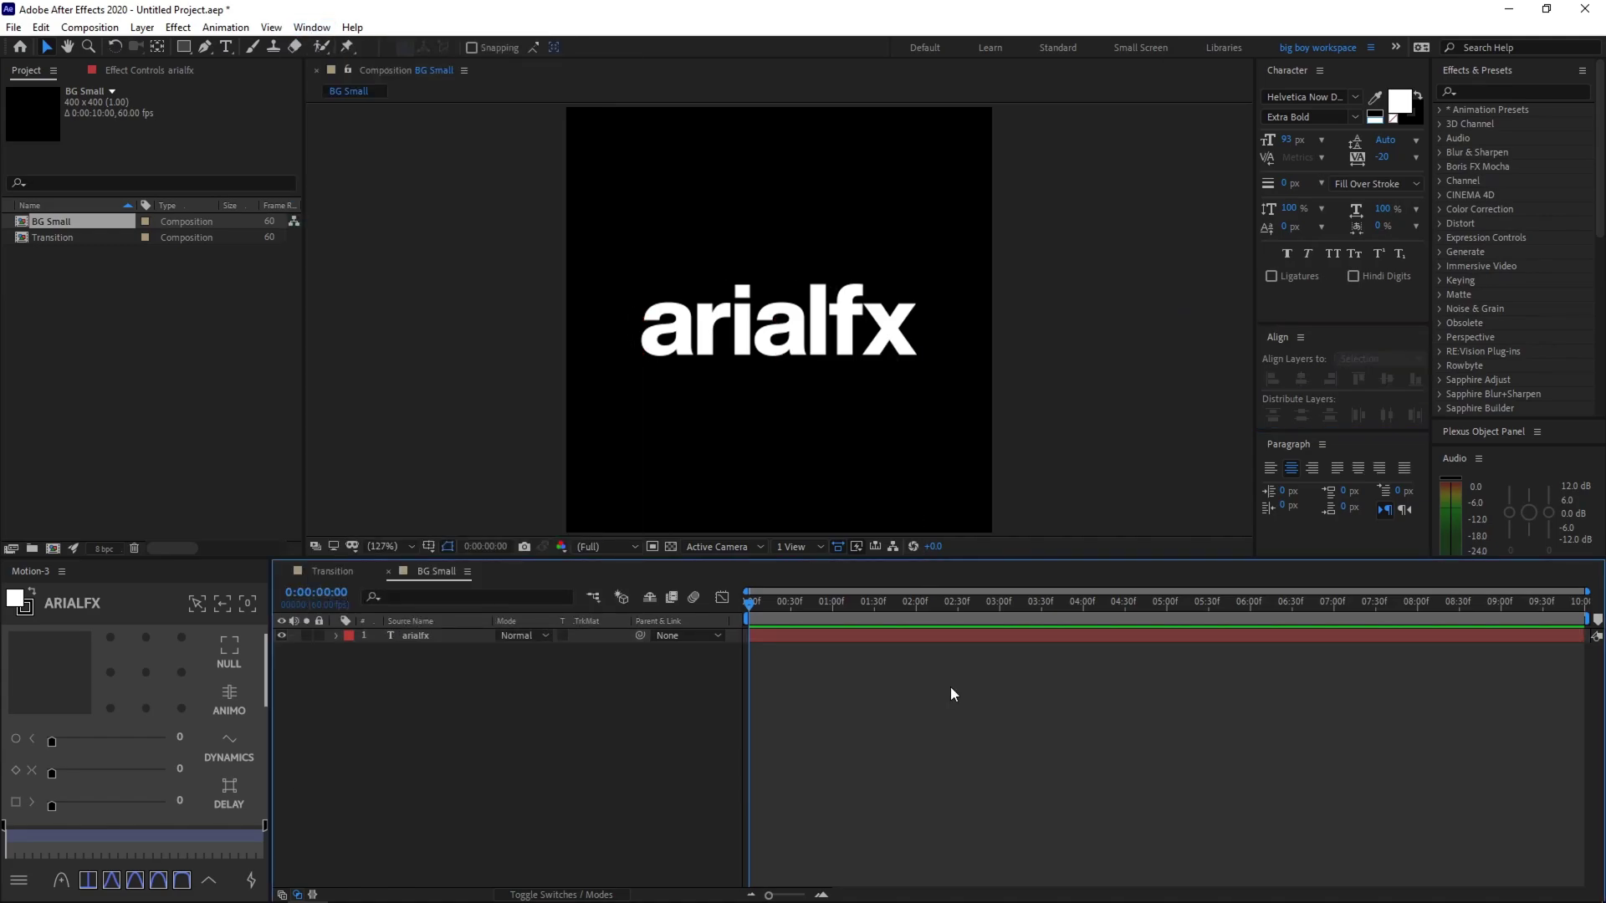
click(995, 636)
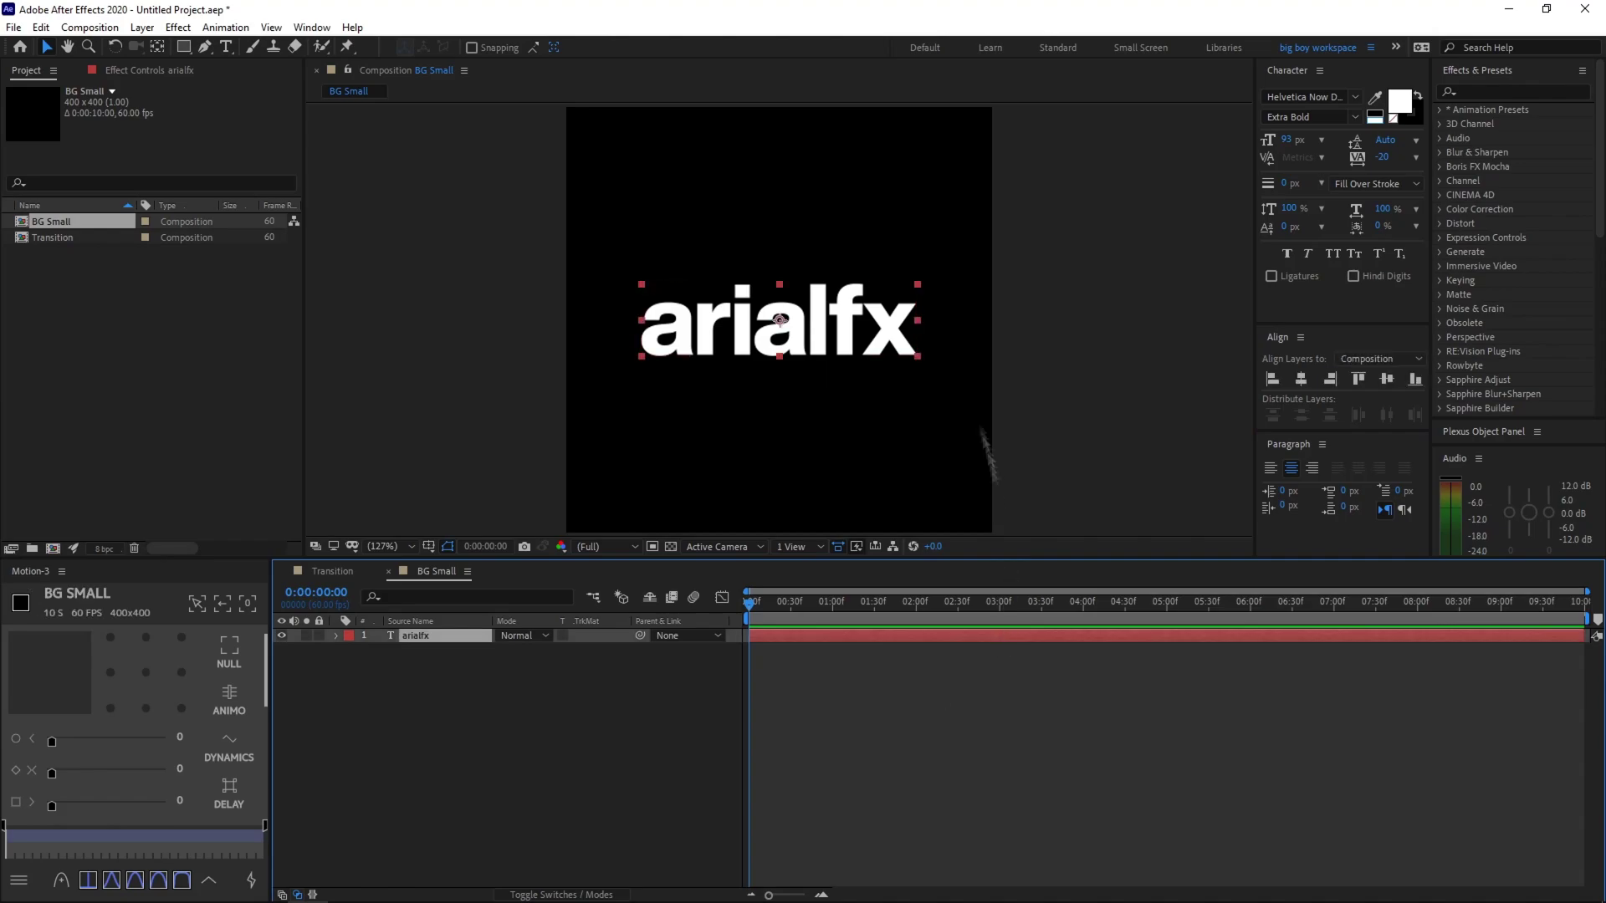
click(1037, 428)
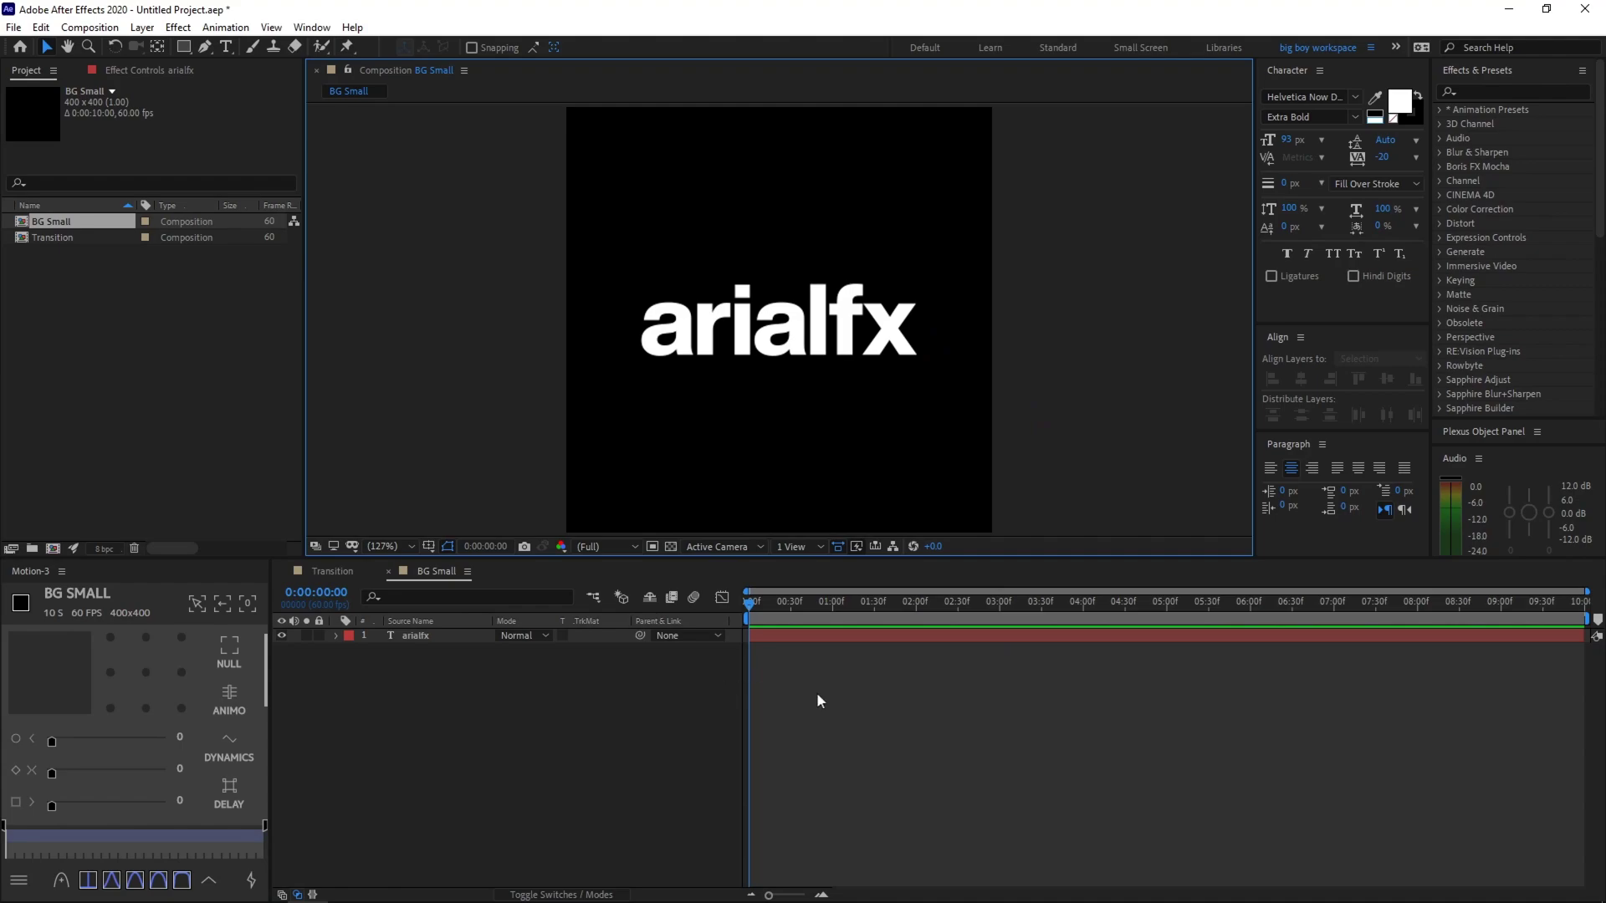
click(329, 570)
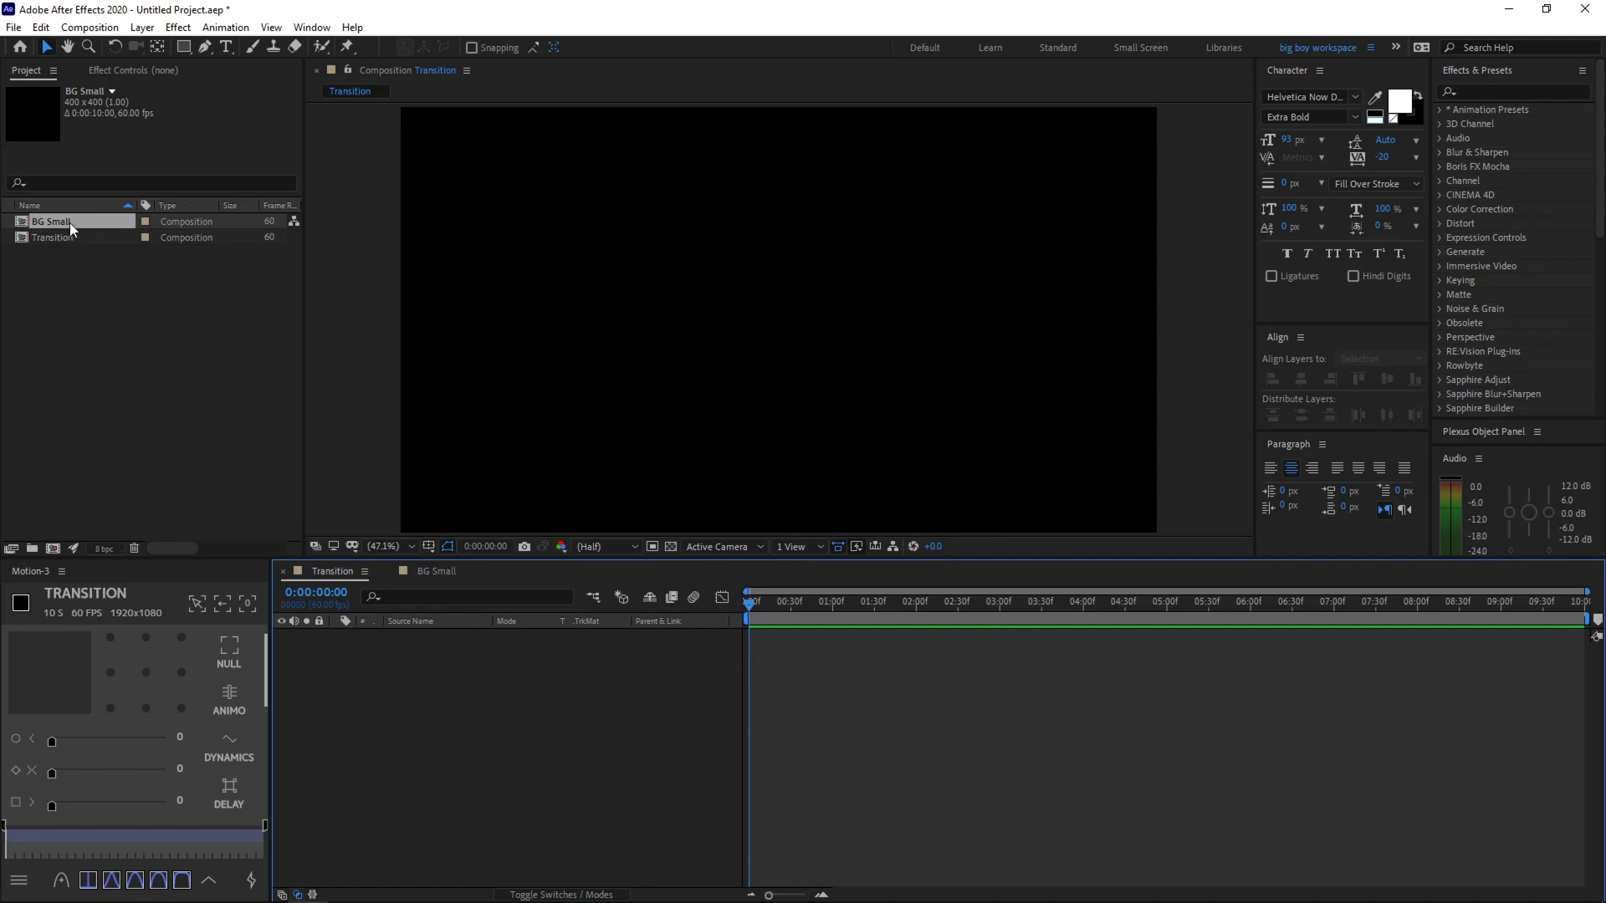
Drop BG Small into the Transition viewer as a layer and scale it down slightly
drag(70, 223, 621, 700)
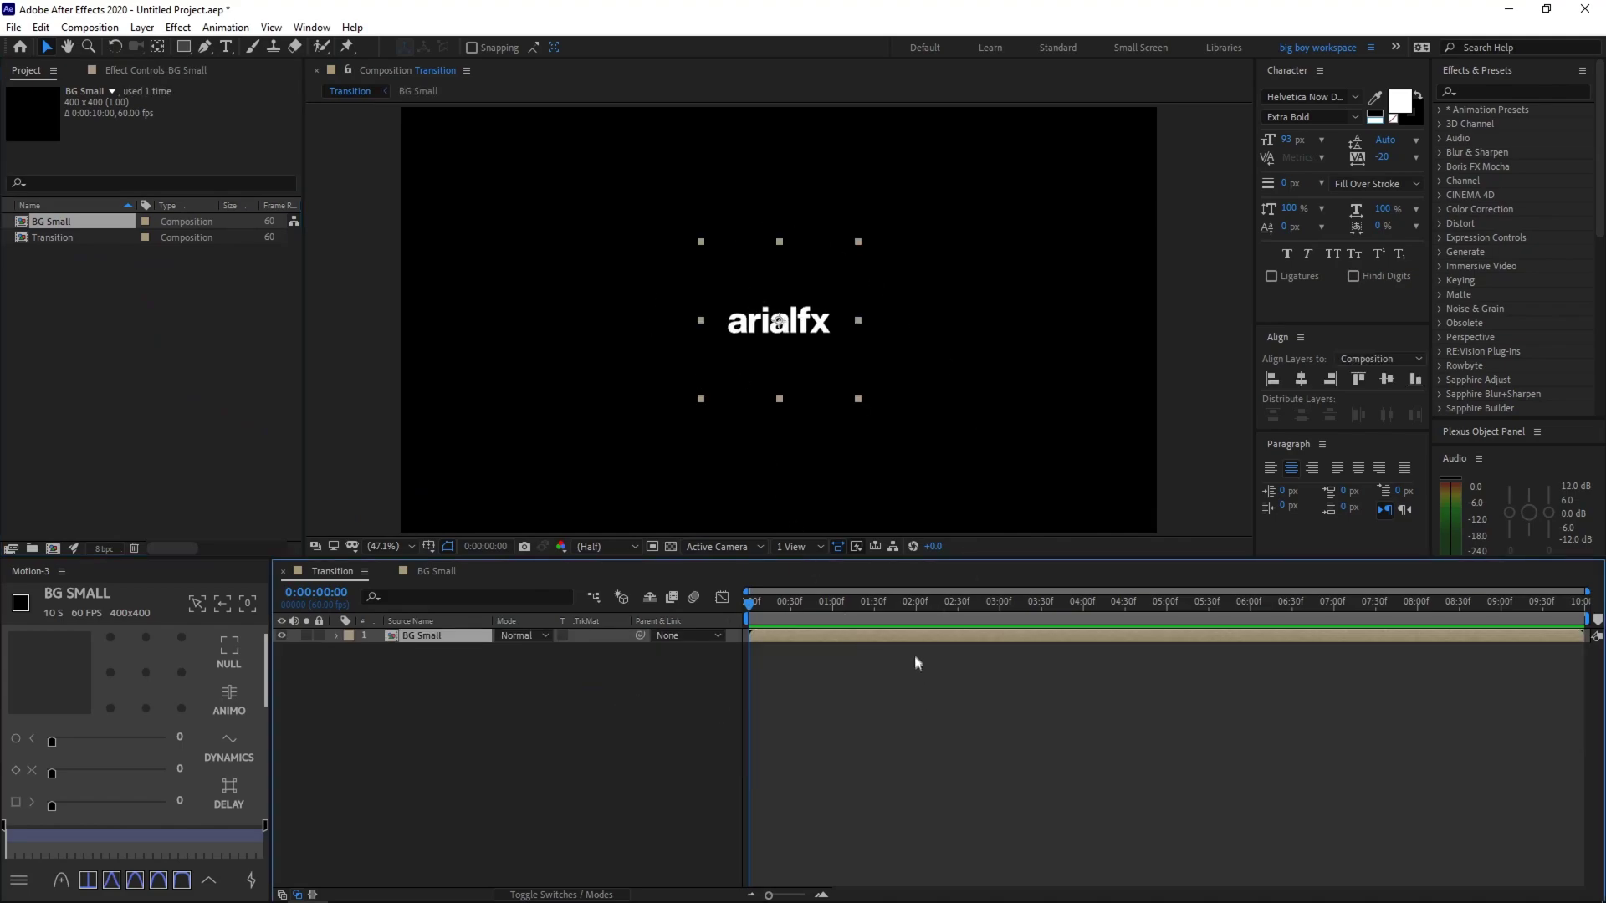
drag(866, 330, 856, 327)
Apply the Motion Tile effect to the BG Small layer
click(915, 320)
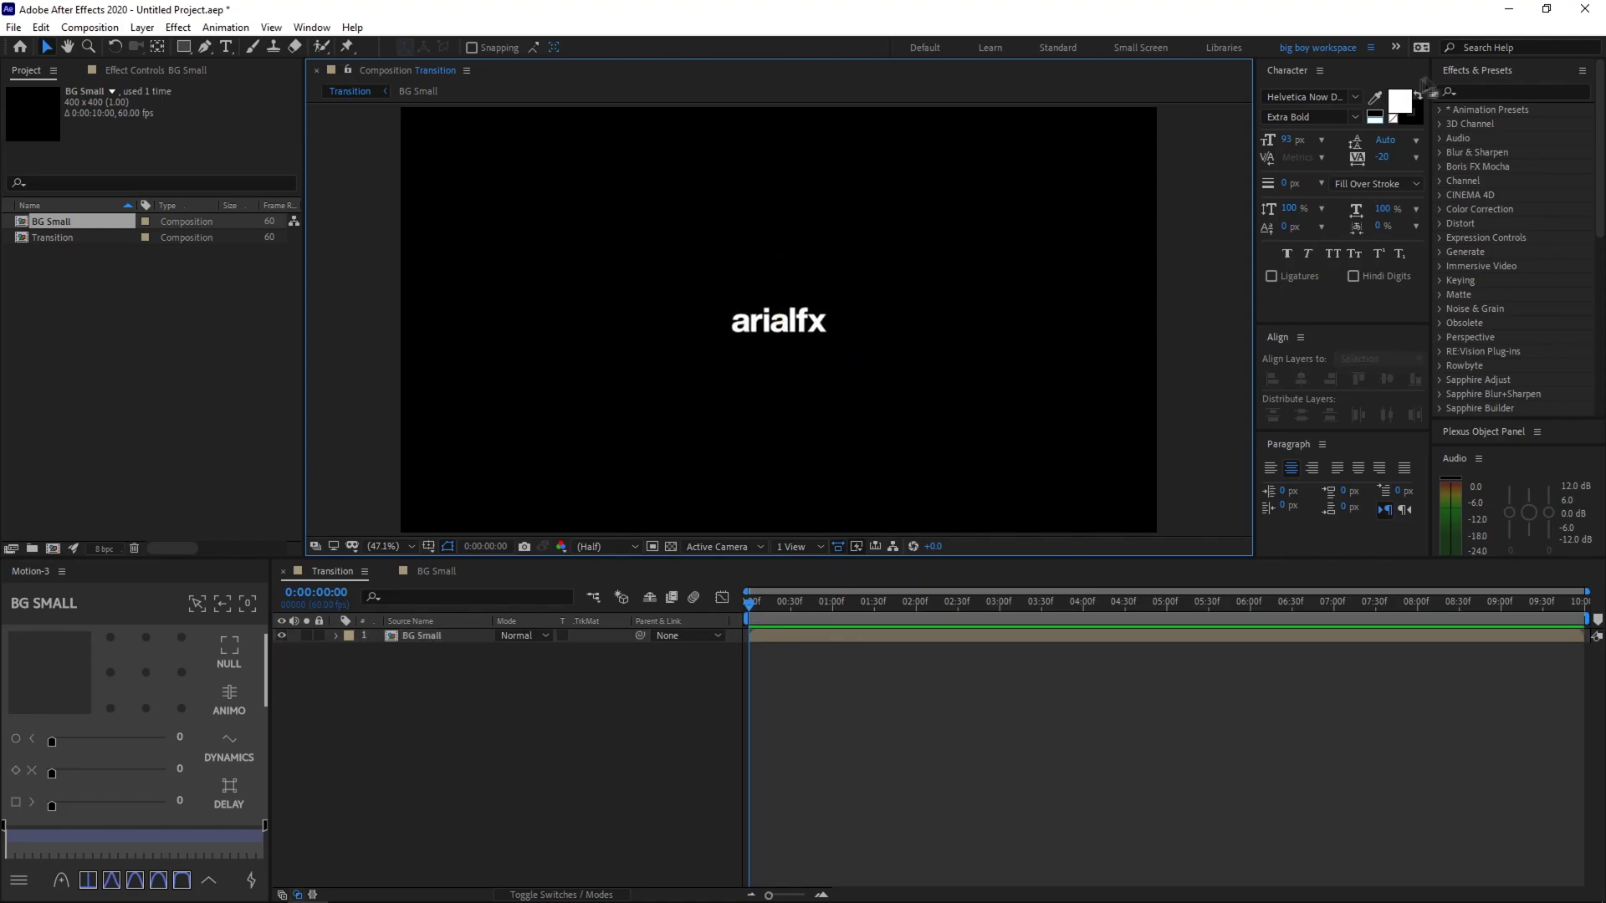
click(1522, 92)
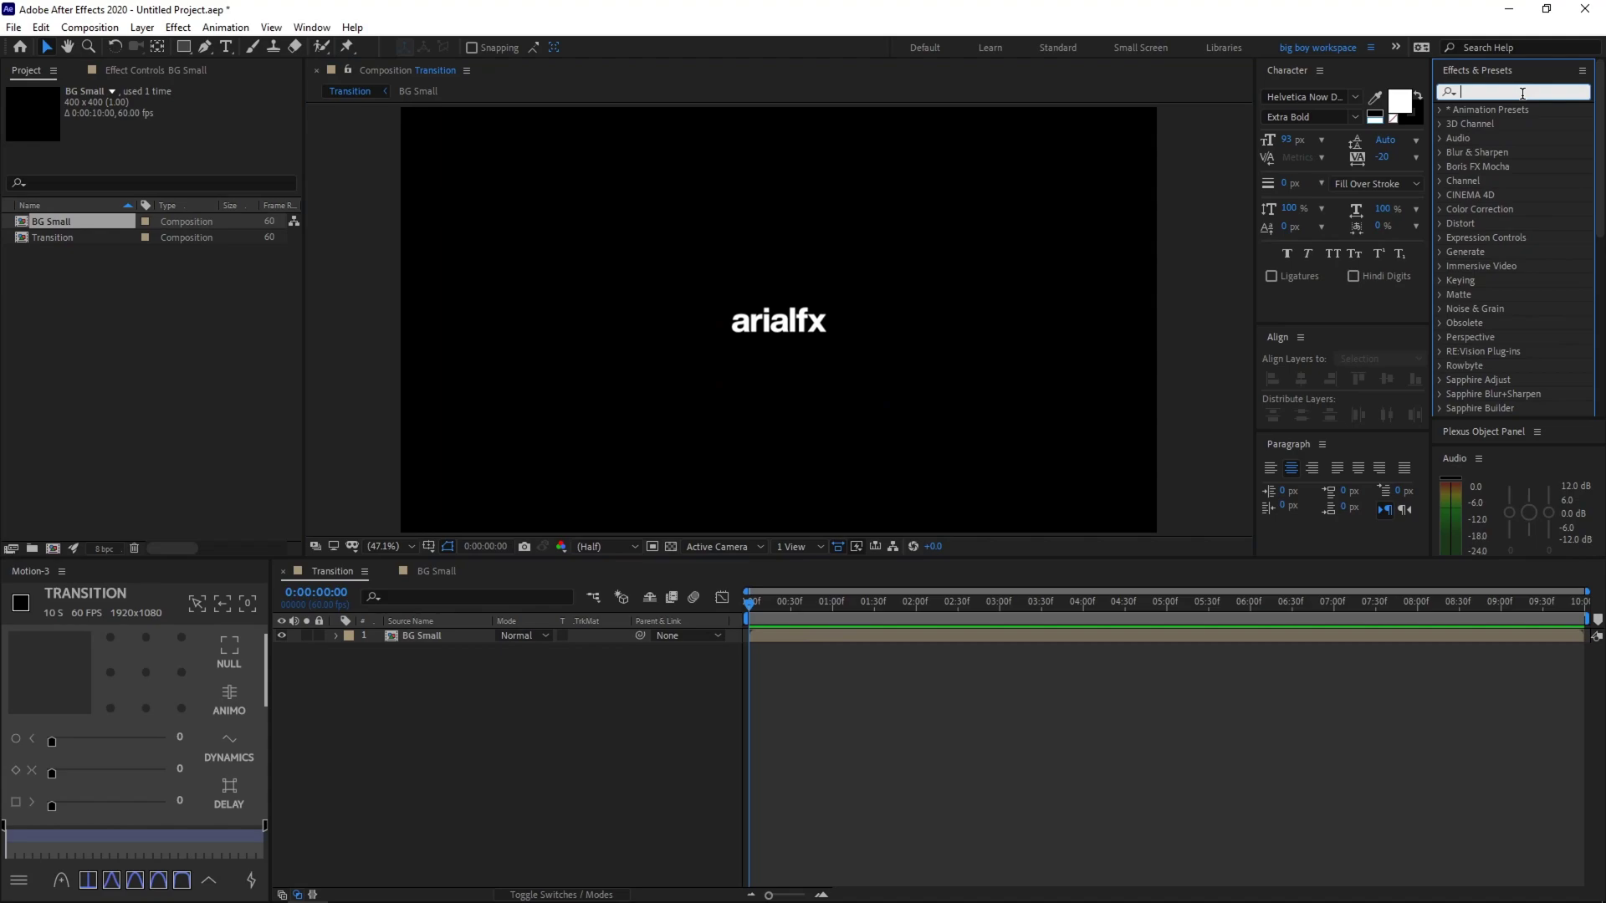
text(moti)
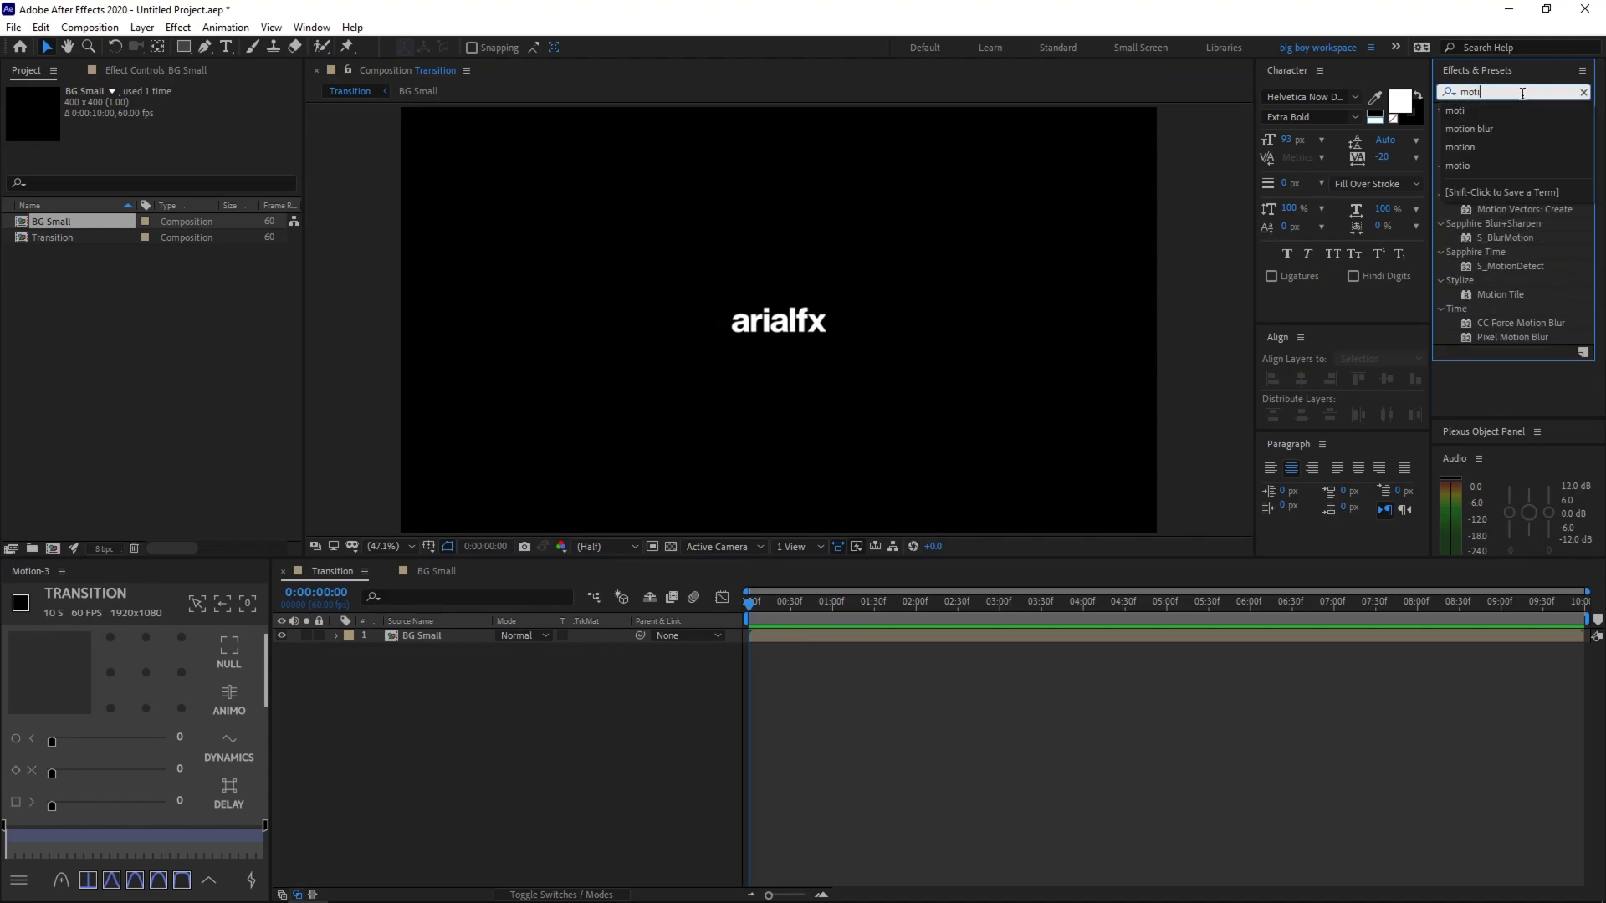
text(on tile)
drag(1506, 125, 798, 332)
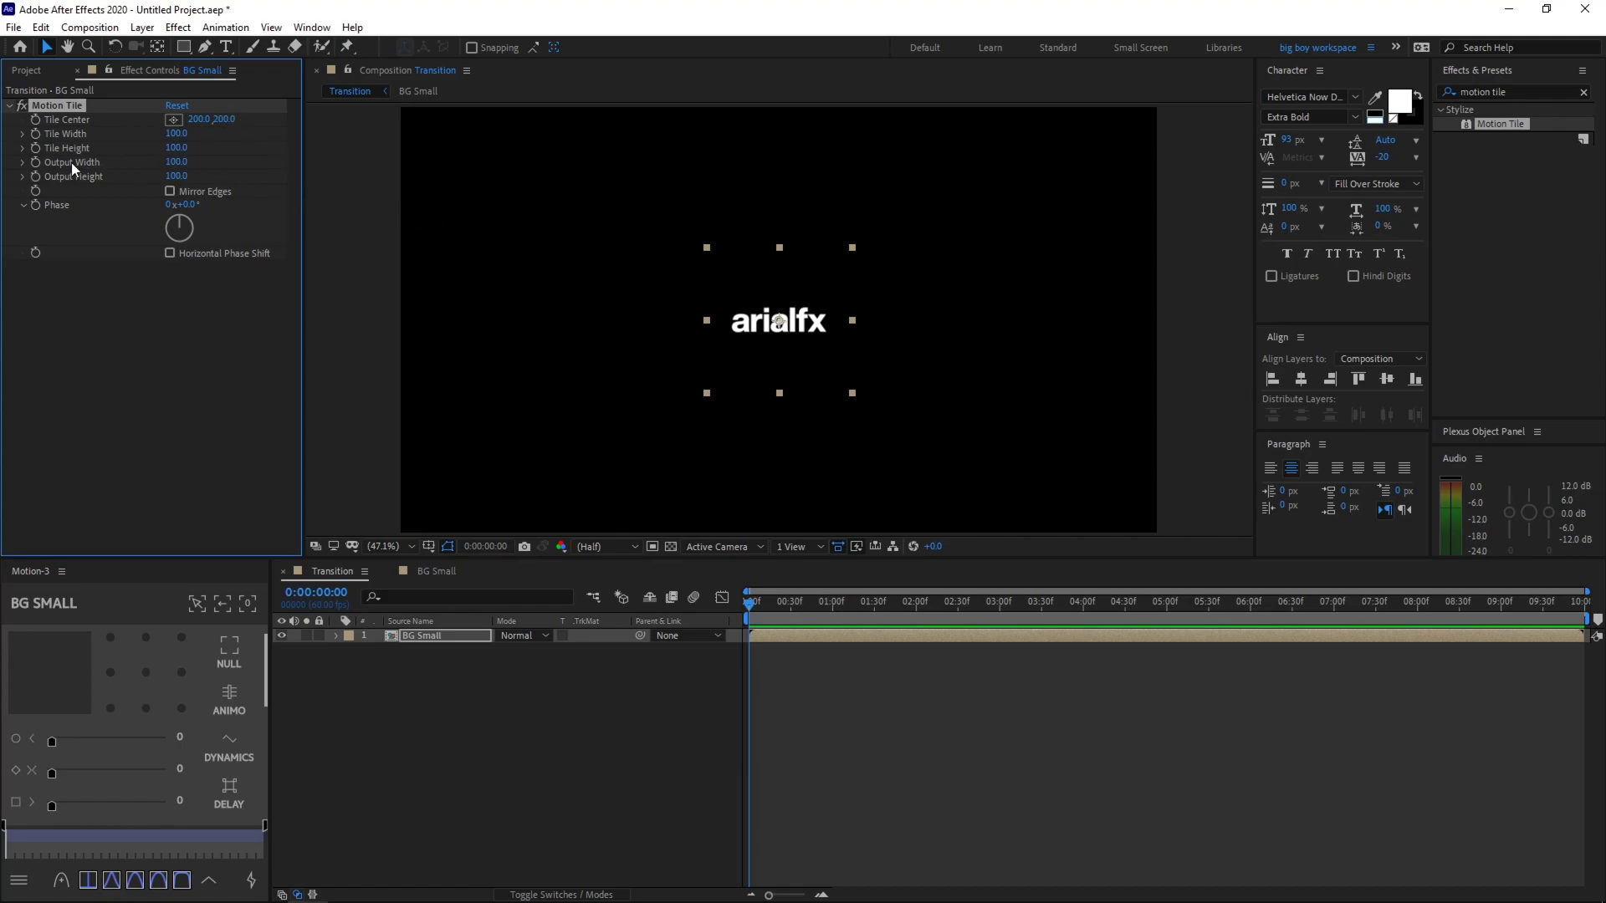
Set Motion Tile output width and height to 10000 and shrink the layer to fit more tiles
click(174, 162)
text(10)
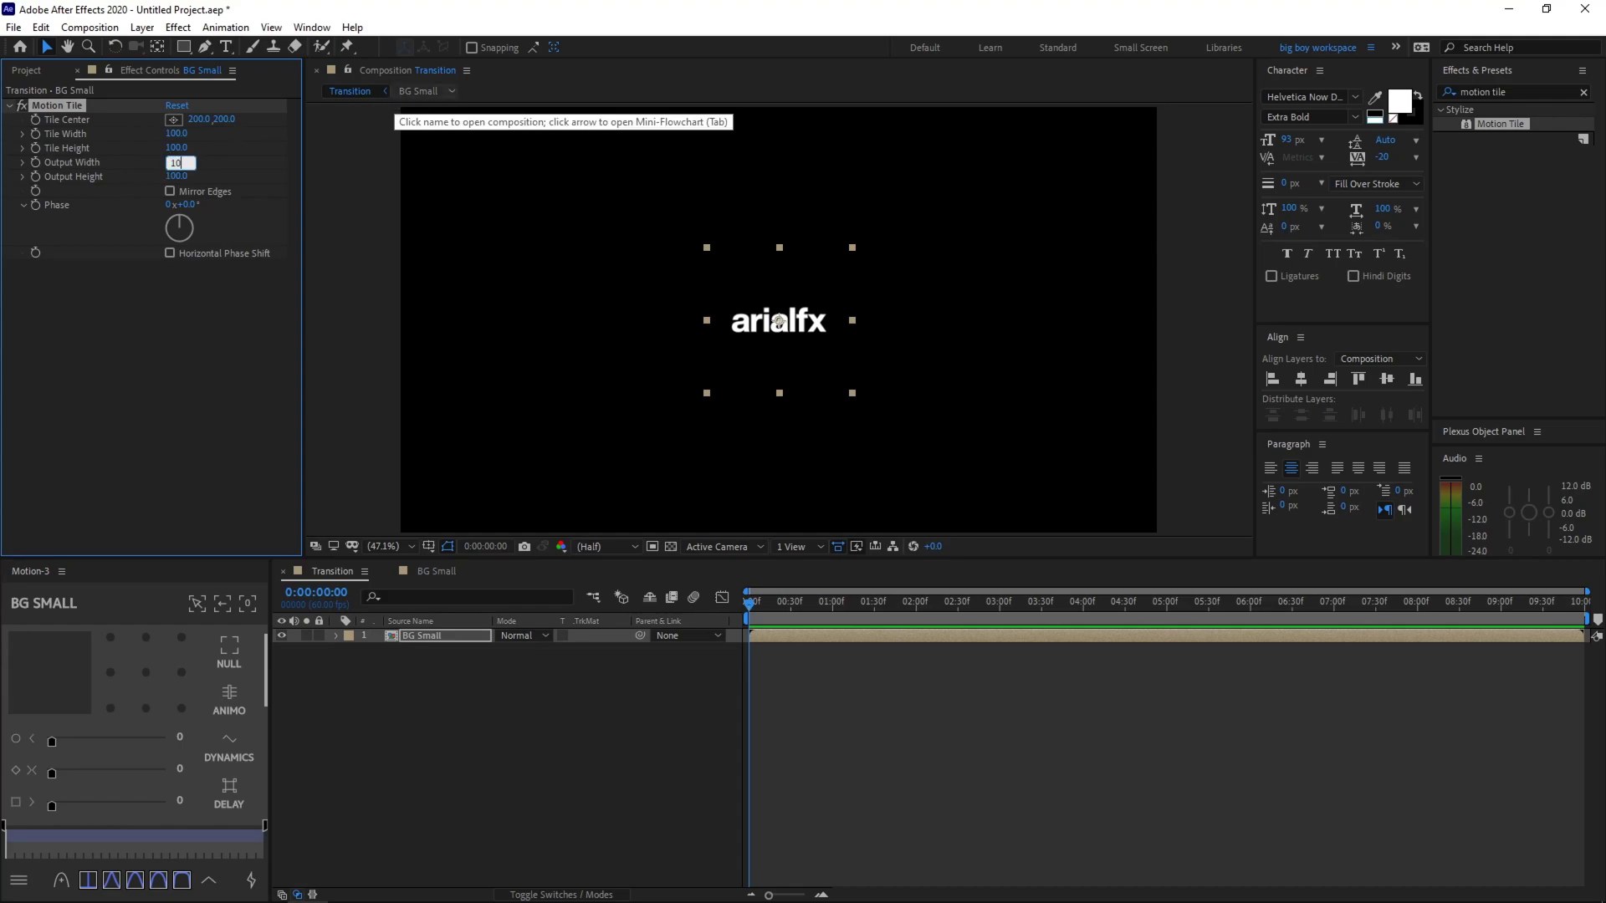
text(00)
key(Return)
click(189, 174)
text(10)
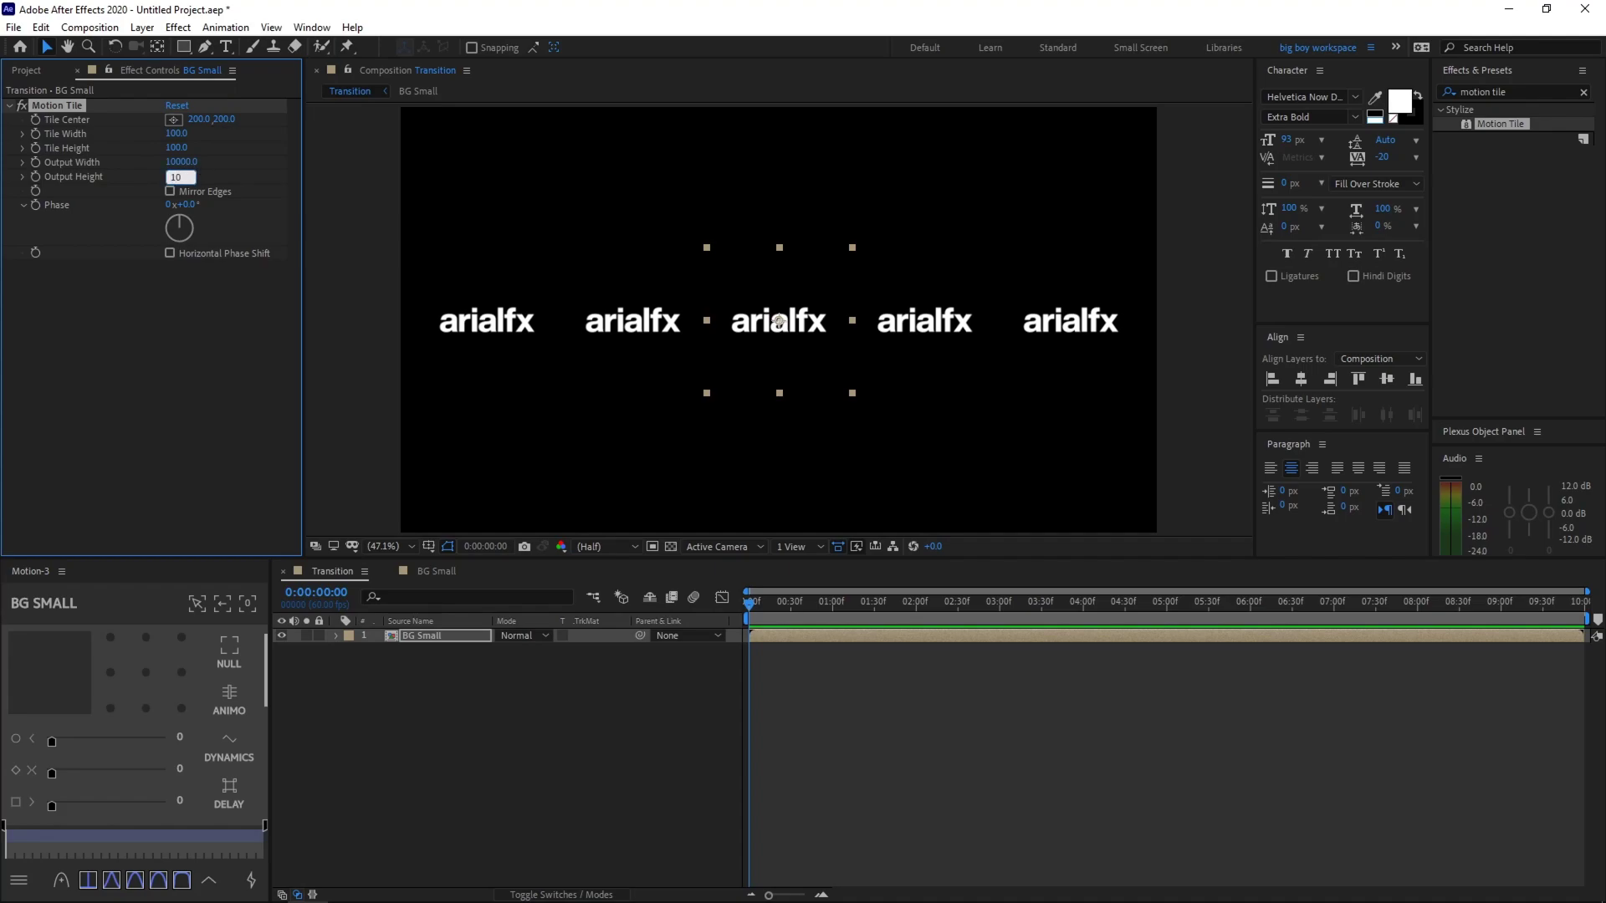
text(000)
key(Return)
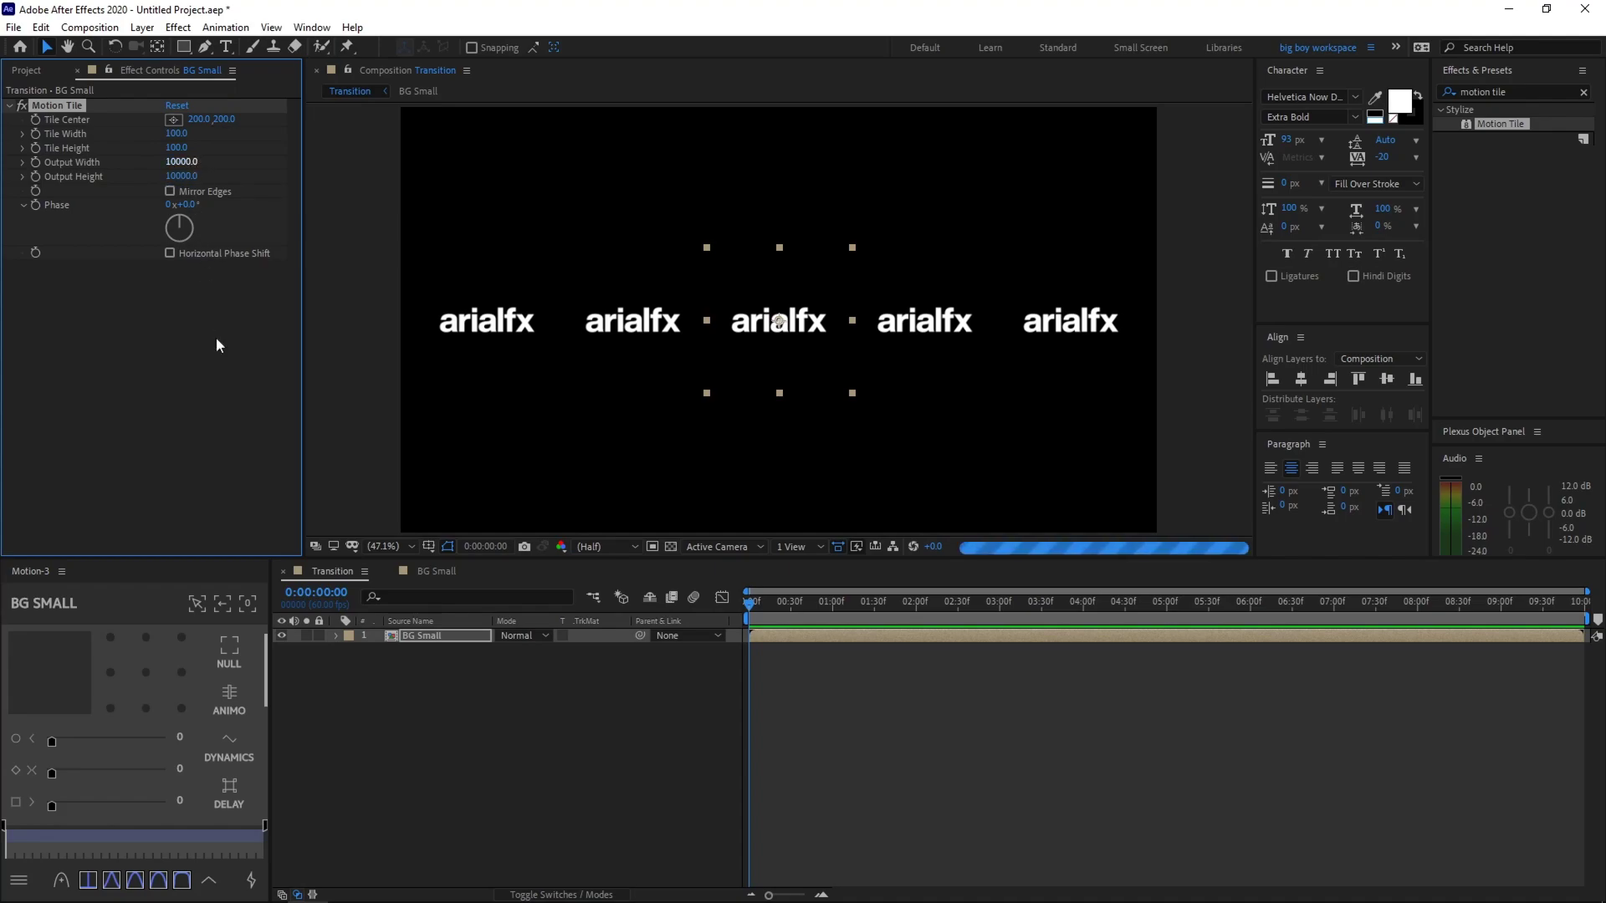
click(219, 342)
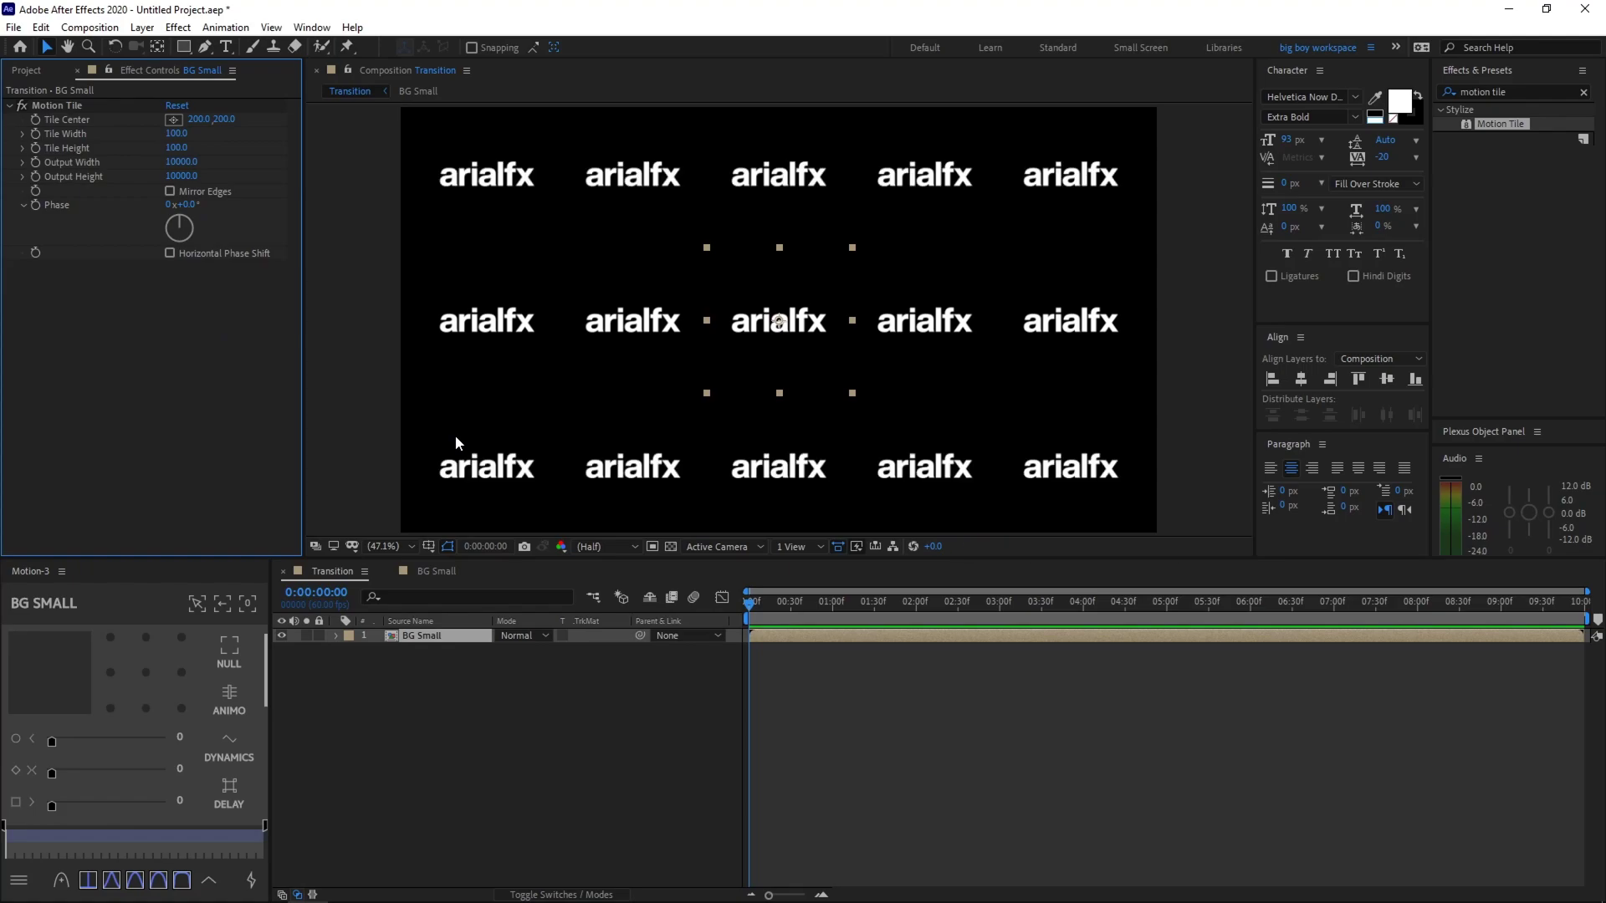
drag(852, 249, 834, 267)
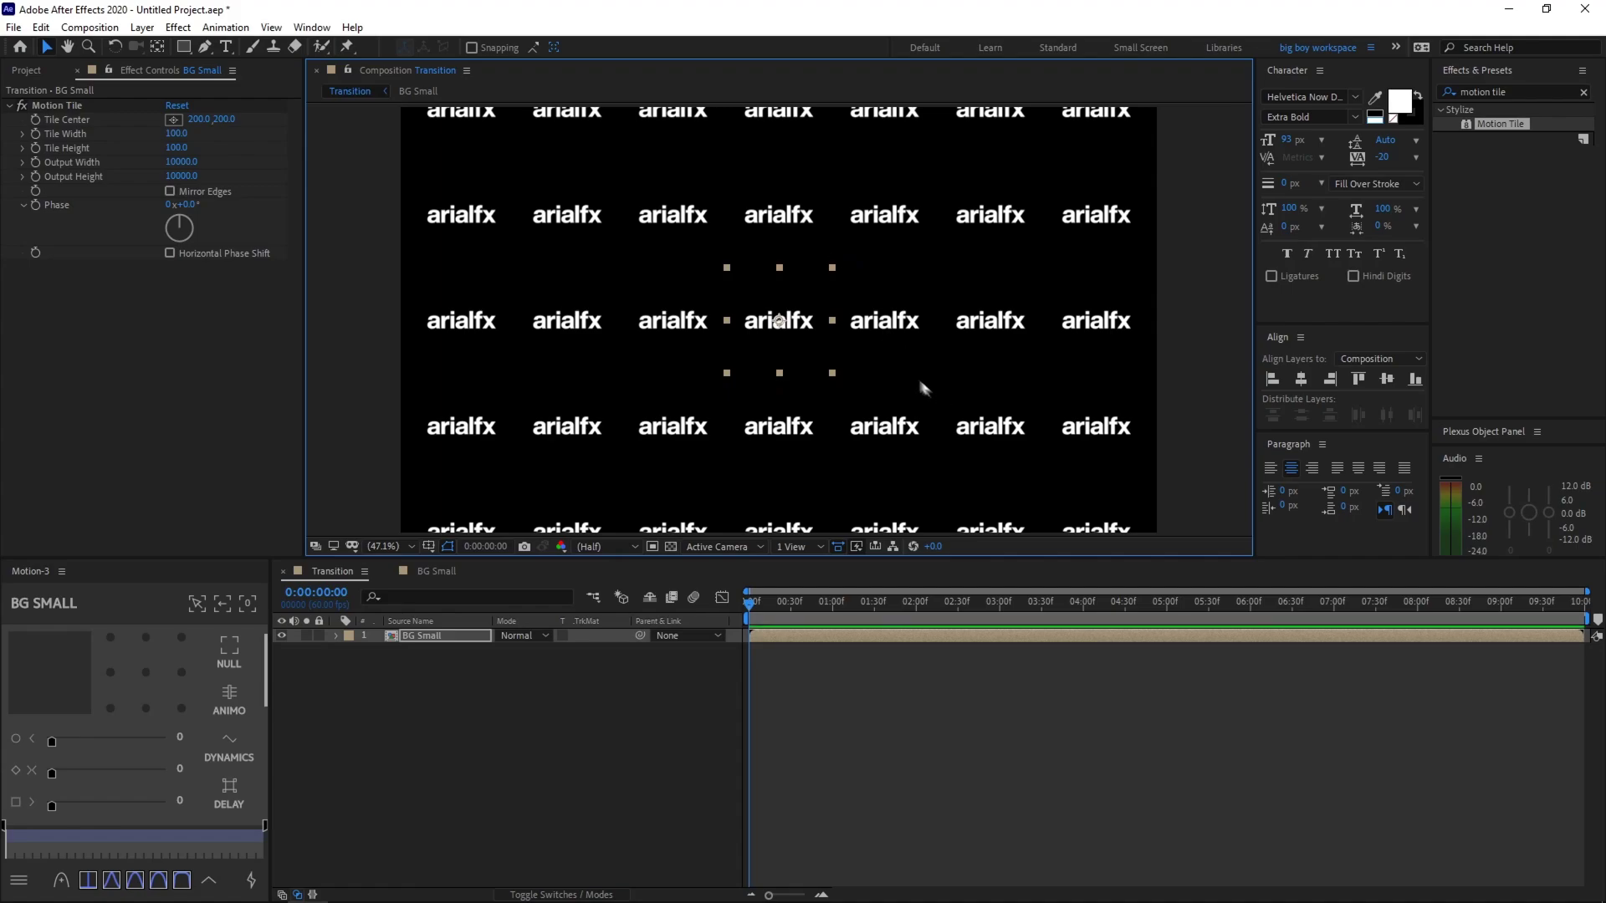
click(451, 638)
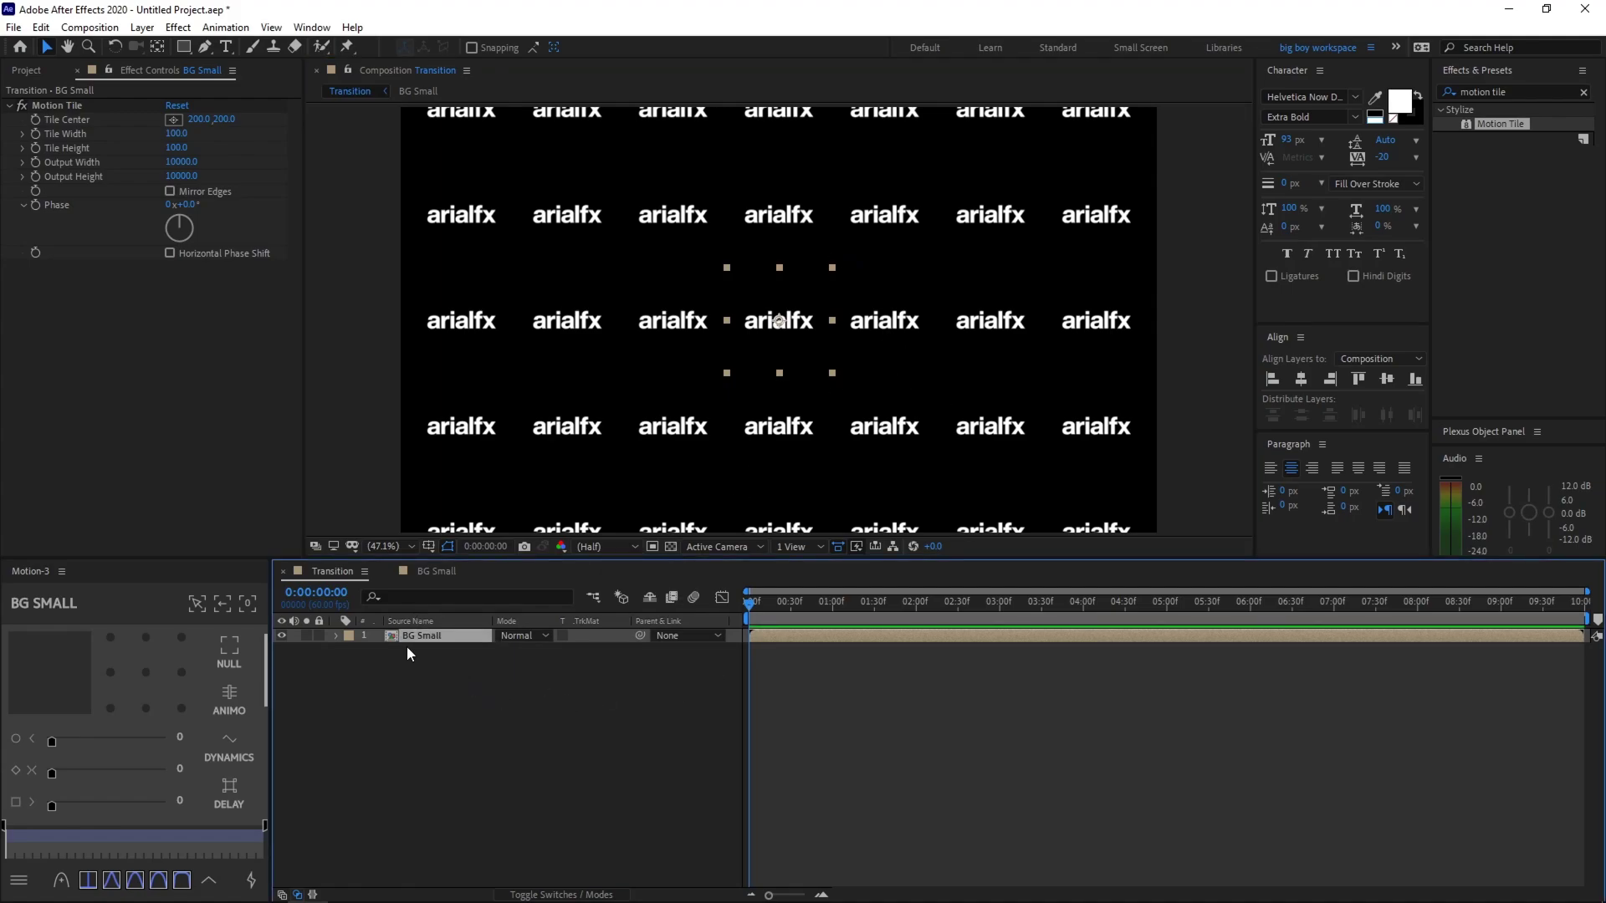
Rotate BG Small to −10° and add a Position keyframe at 0:00 (960,540)
key(r)
drag(519, 649, 513, 648)
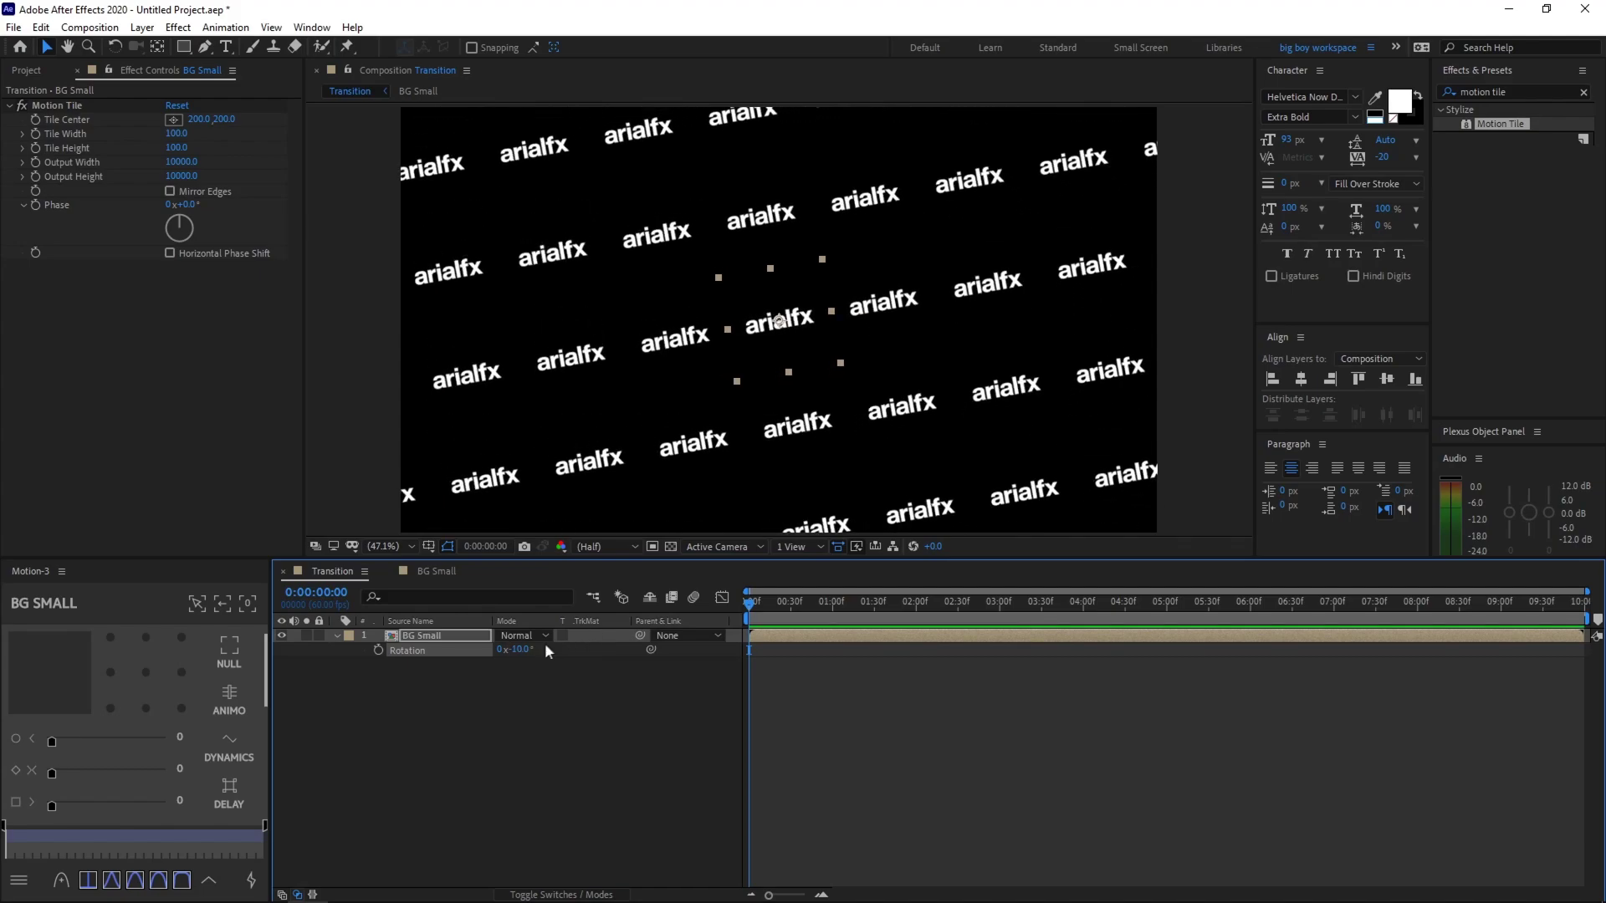
click(454, 638)
key(p)
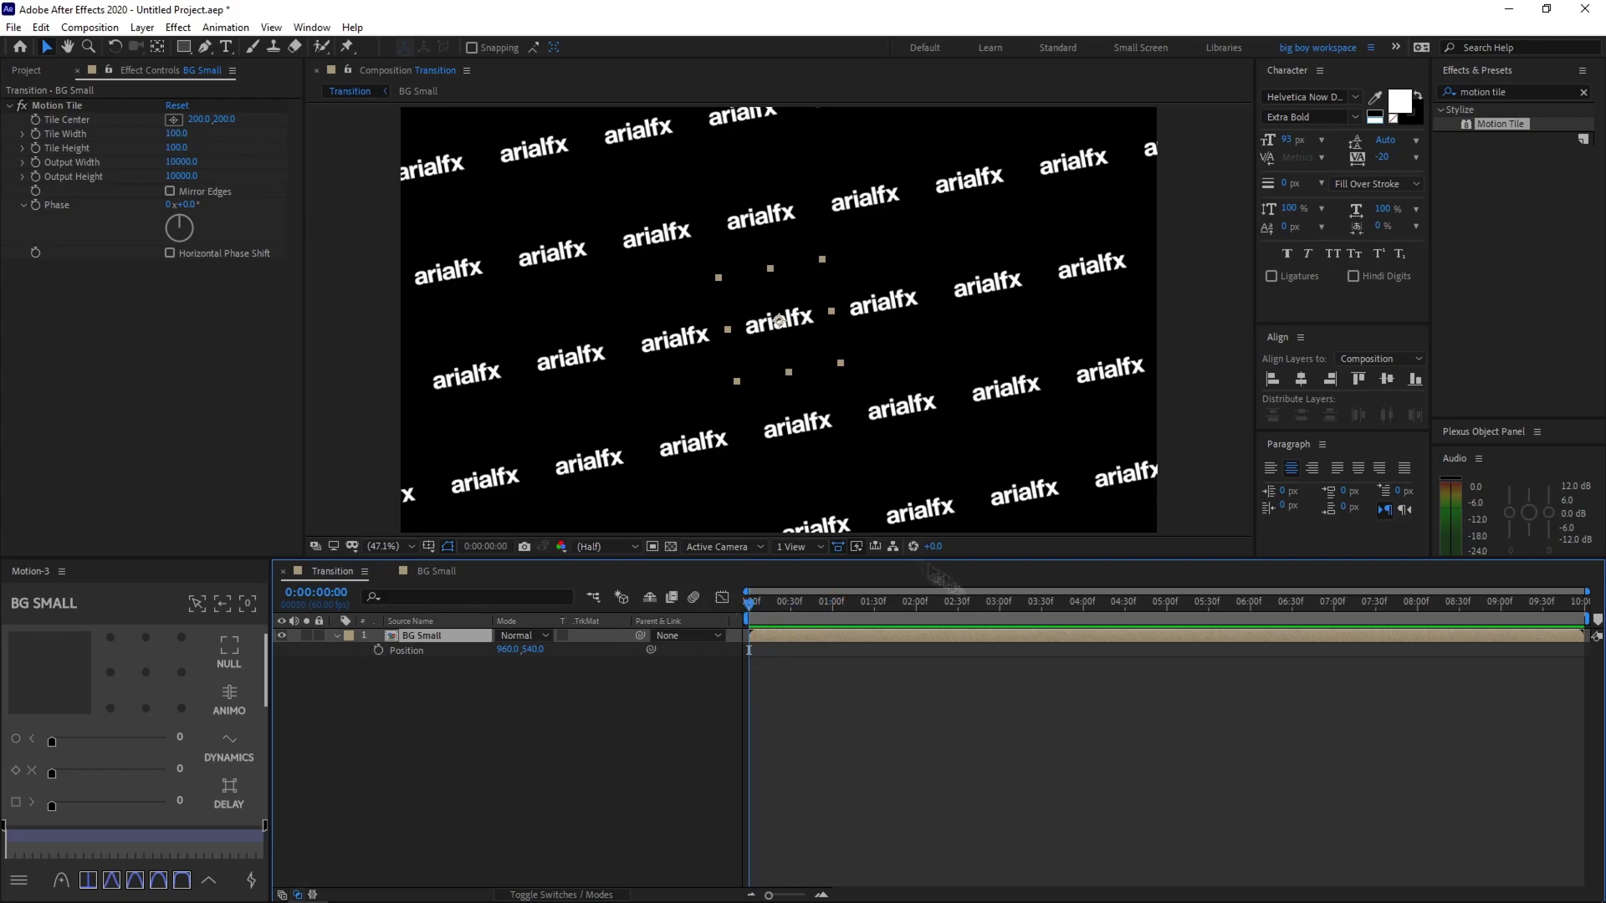
click(378, 649)
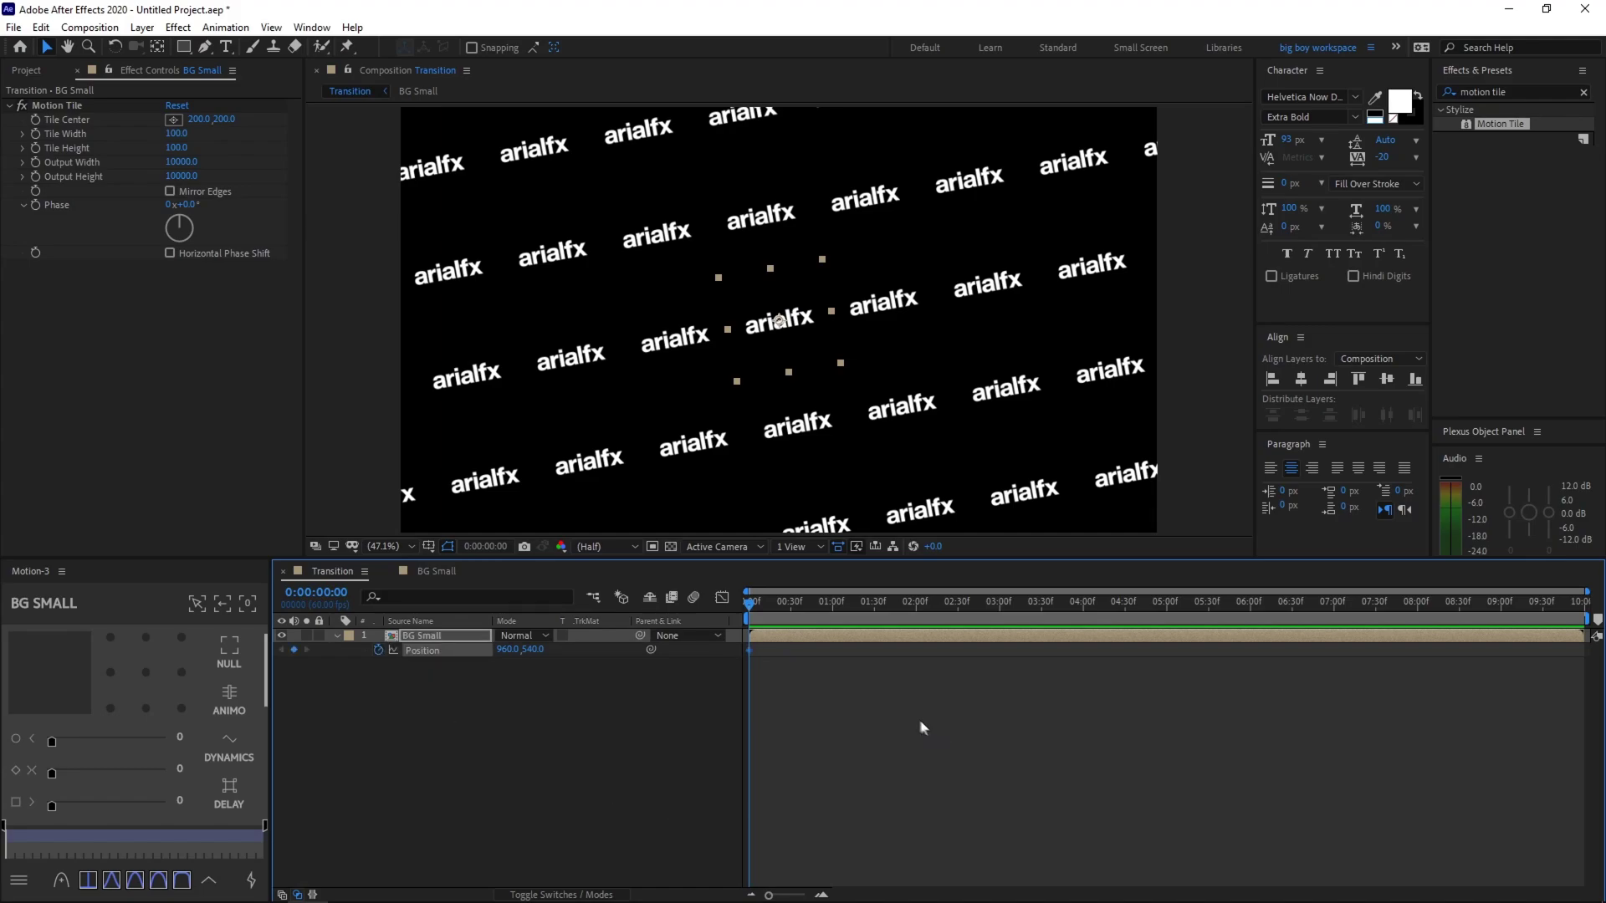
Shift the tiled pattern slightly right and move to the comp's last frame, 0:00:09:59
drag(802, 327, 230, 616)
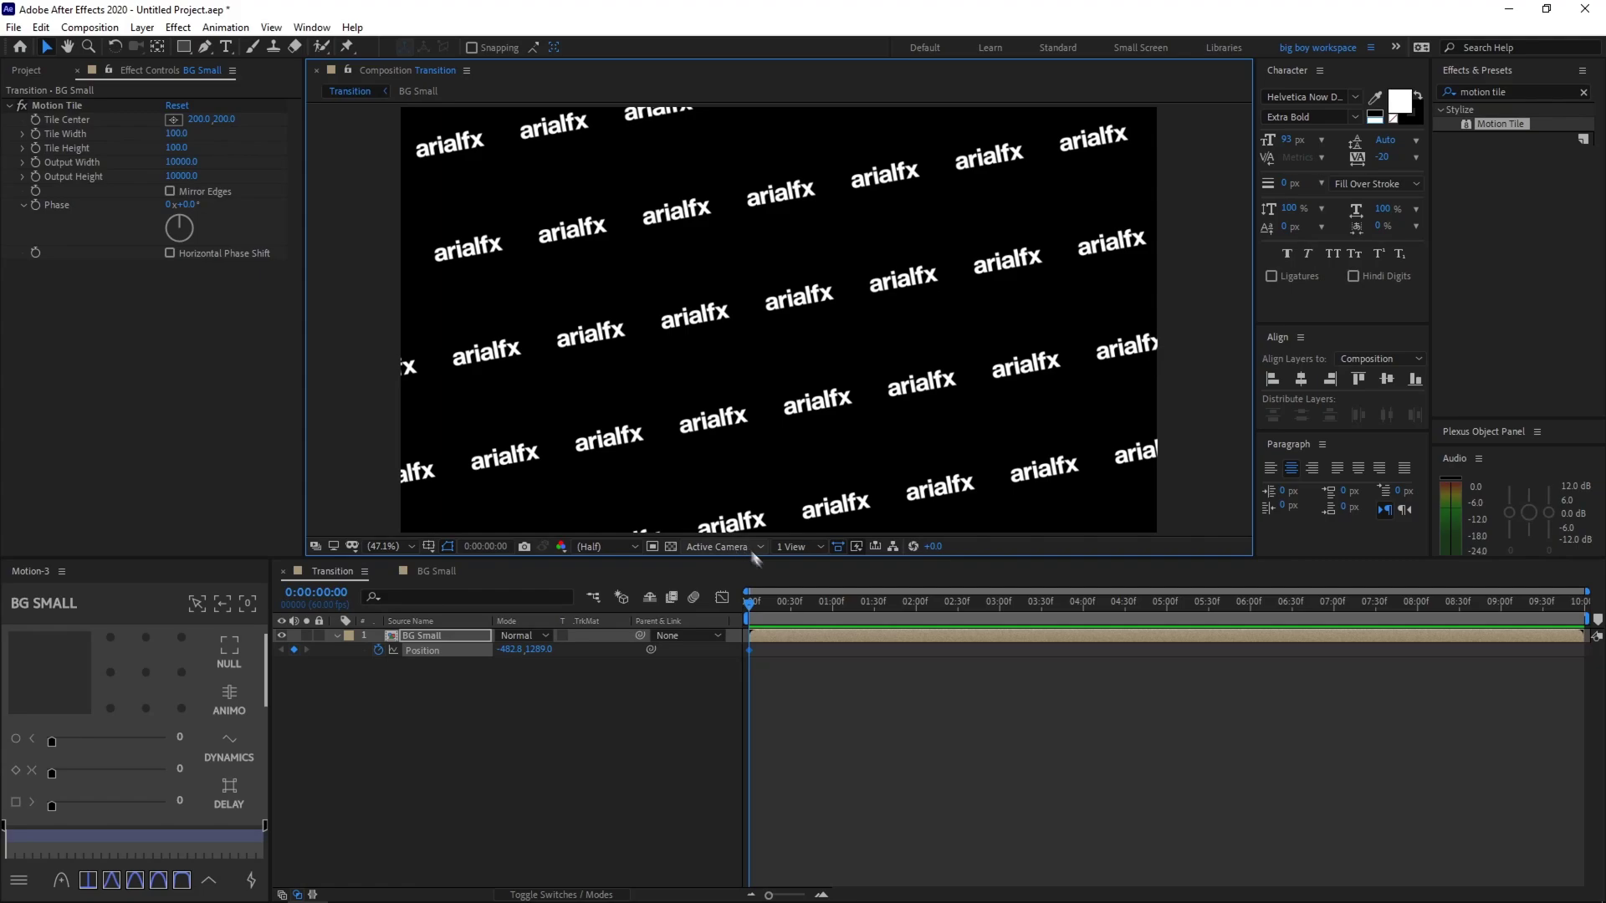
drag(793, 609, 1581, 611)
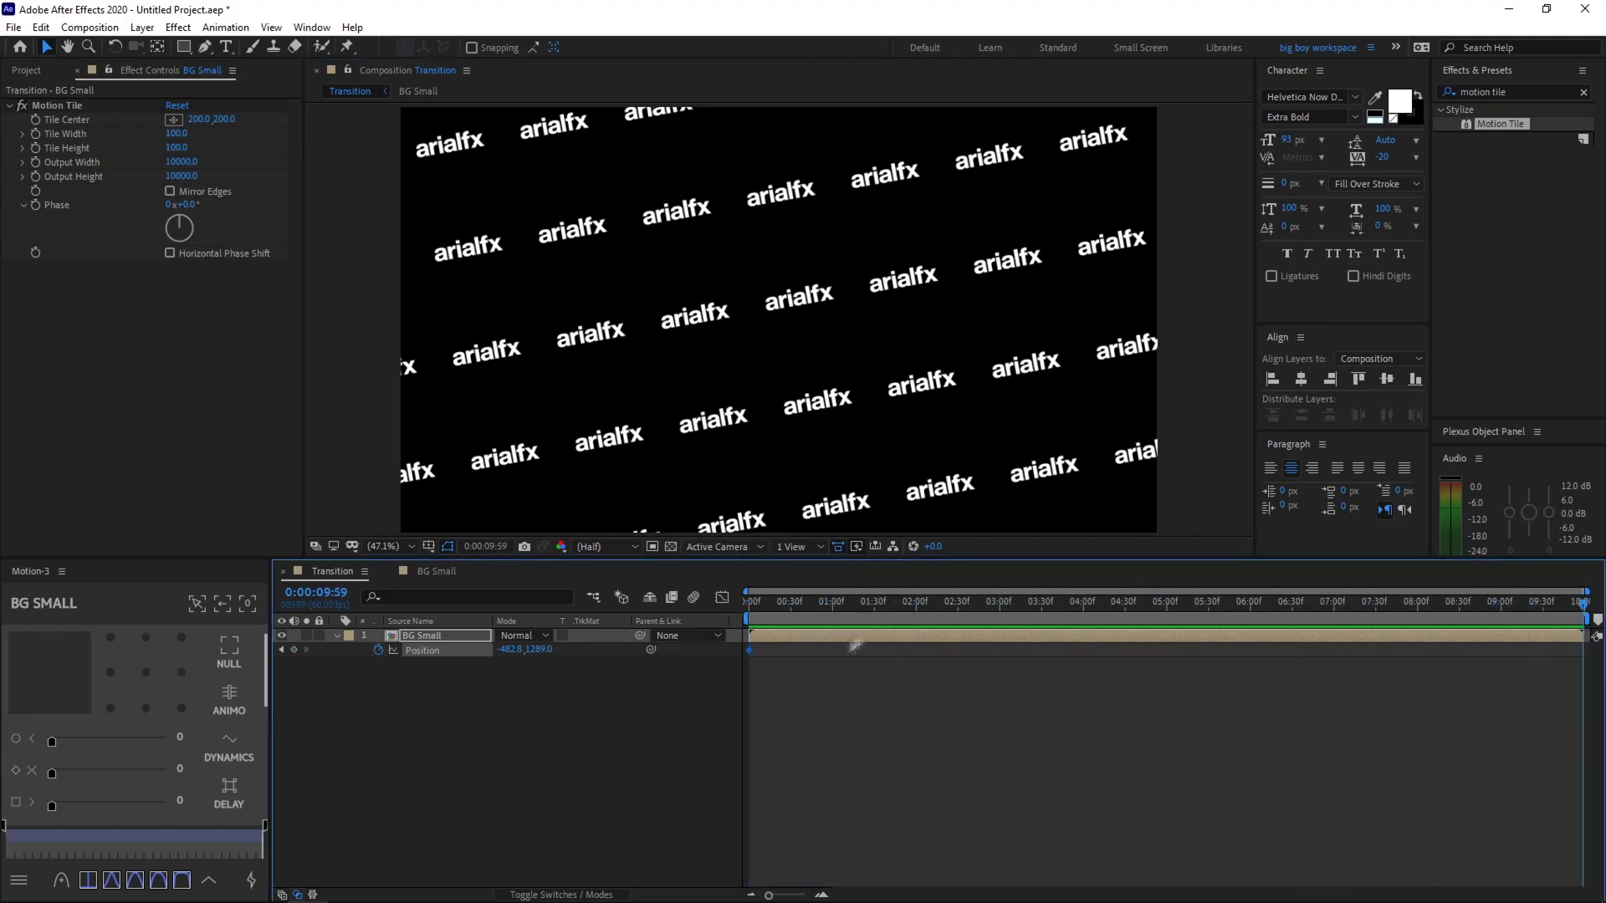
drag(511, 500, 645, 406)
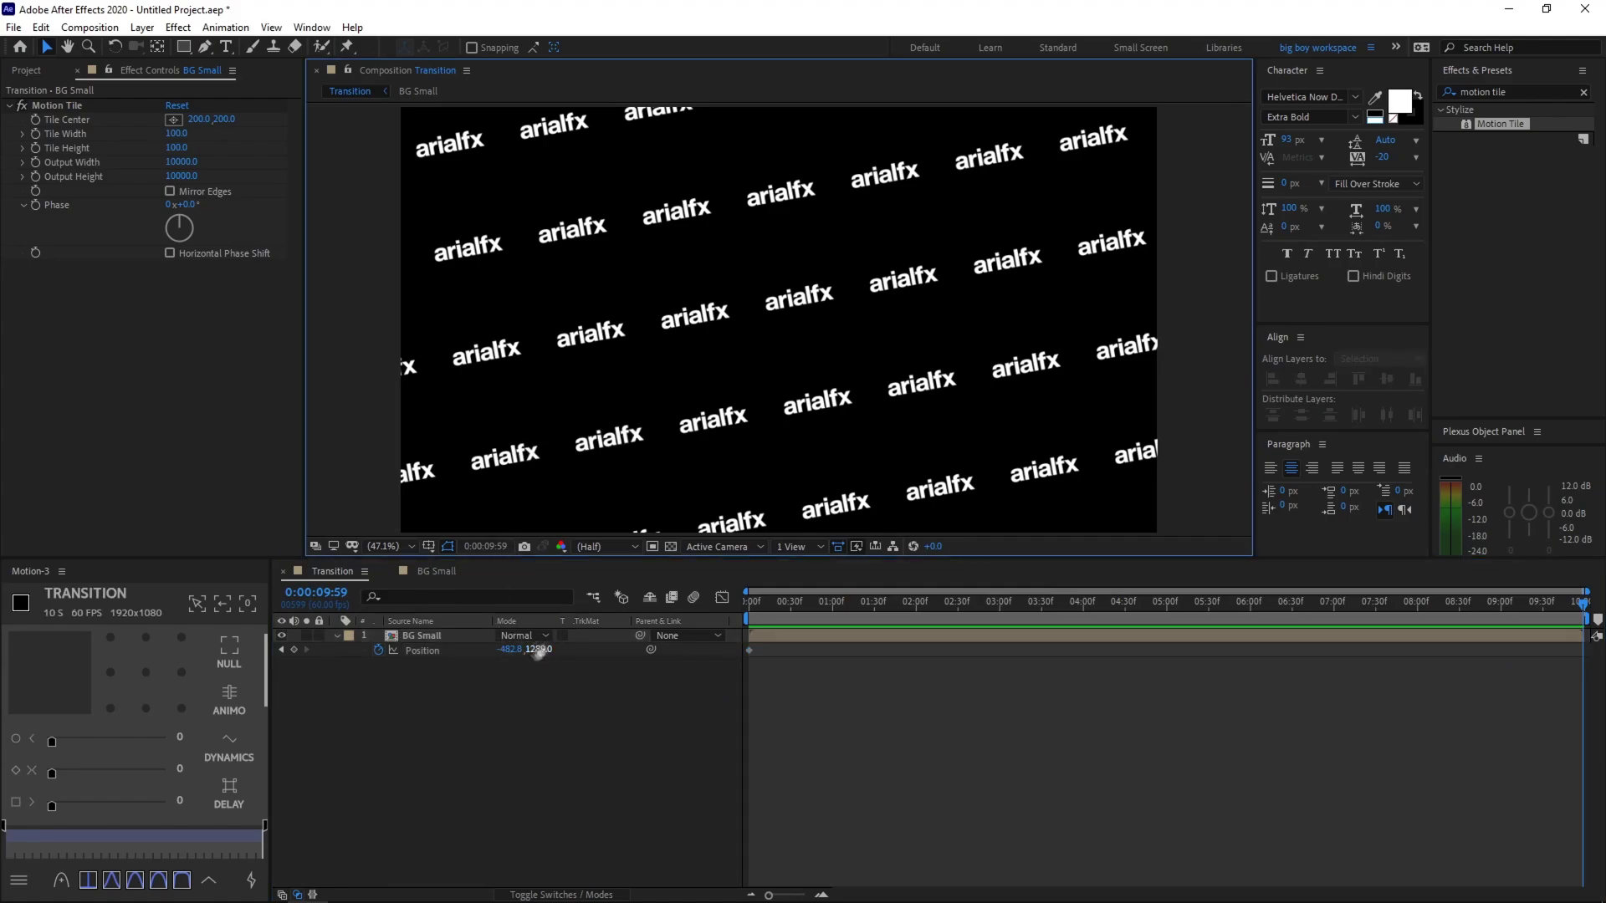
click(397, 548)
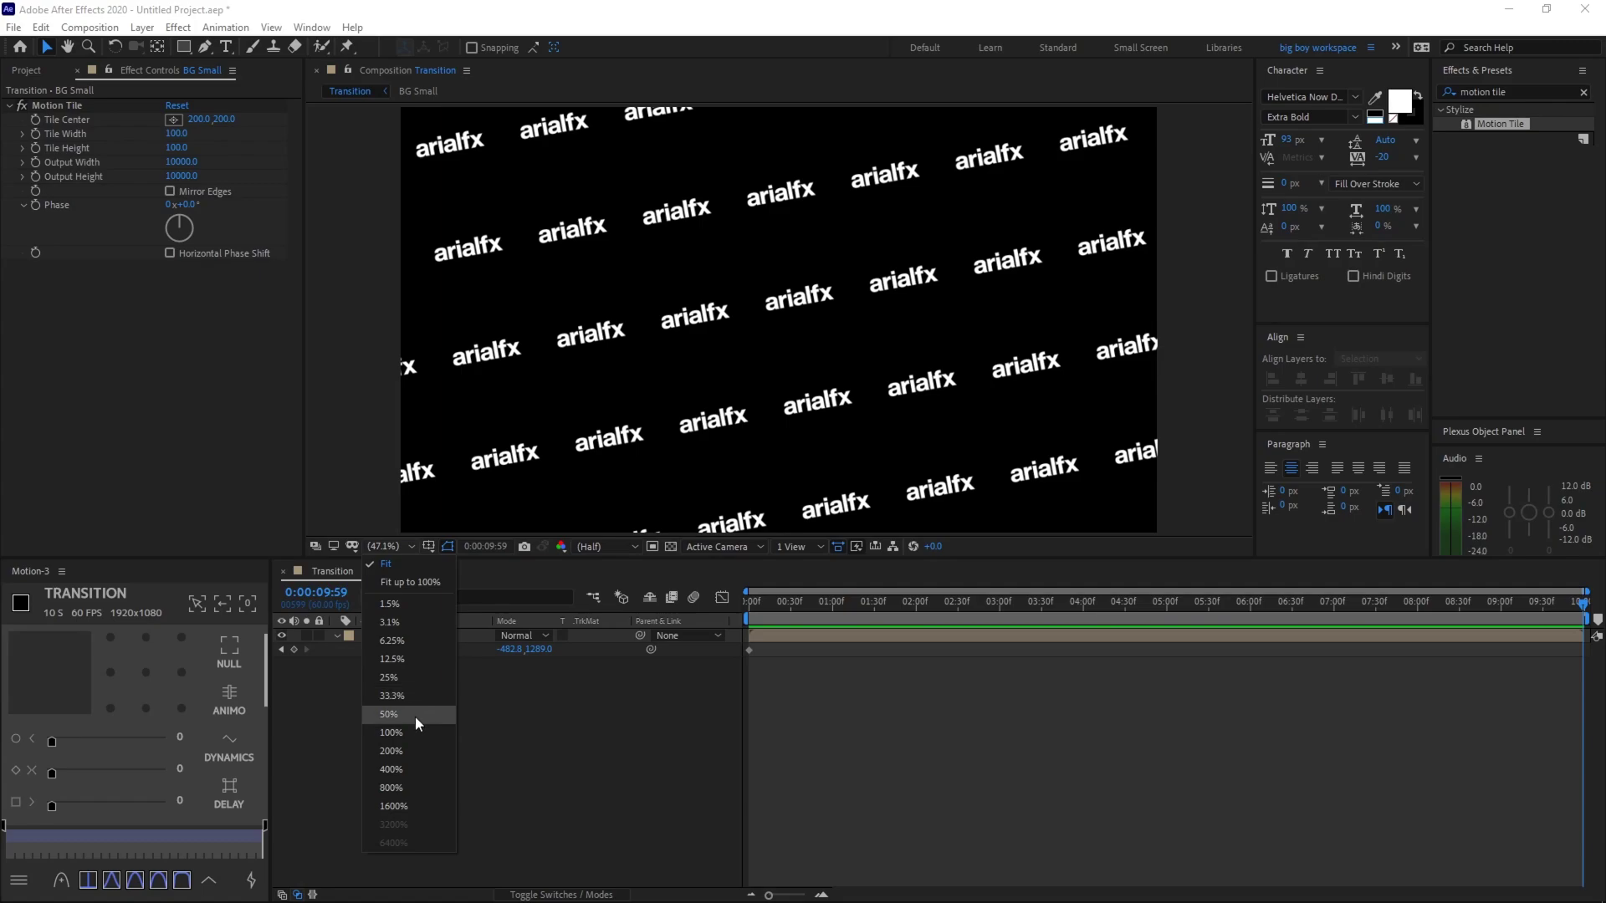
At 25% zoom, drag BG Small far to the upper right to set its end Position keyframe
click(417, 657)
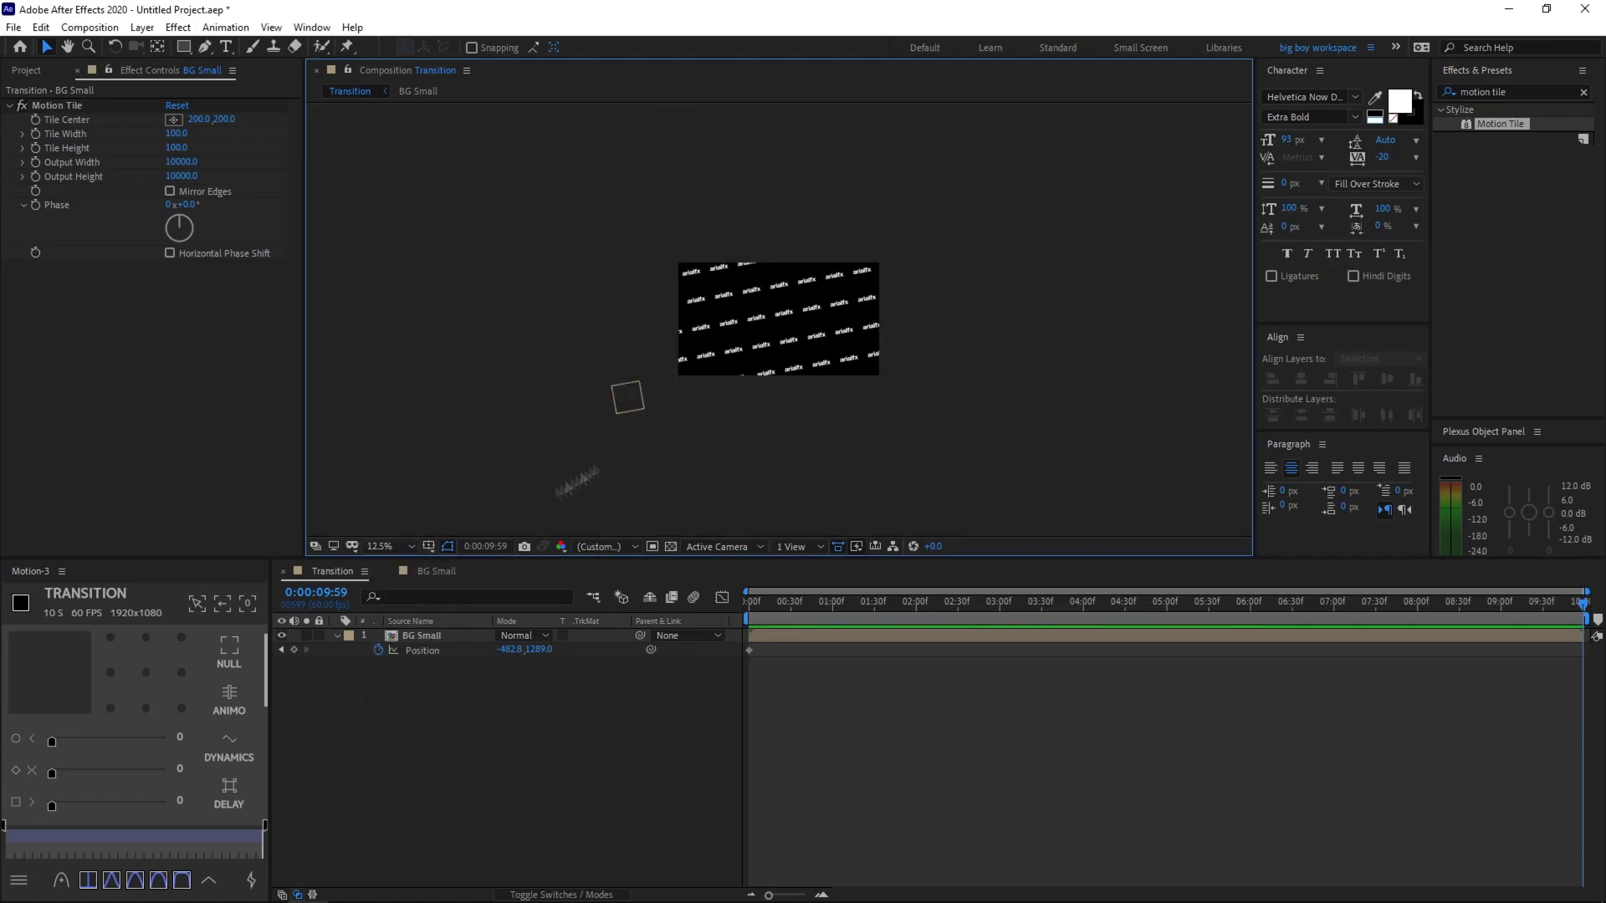
click(398, 548)
click(408, 676)
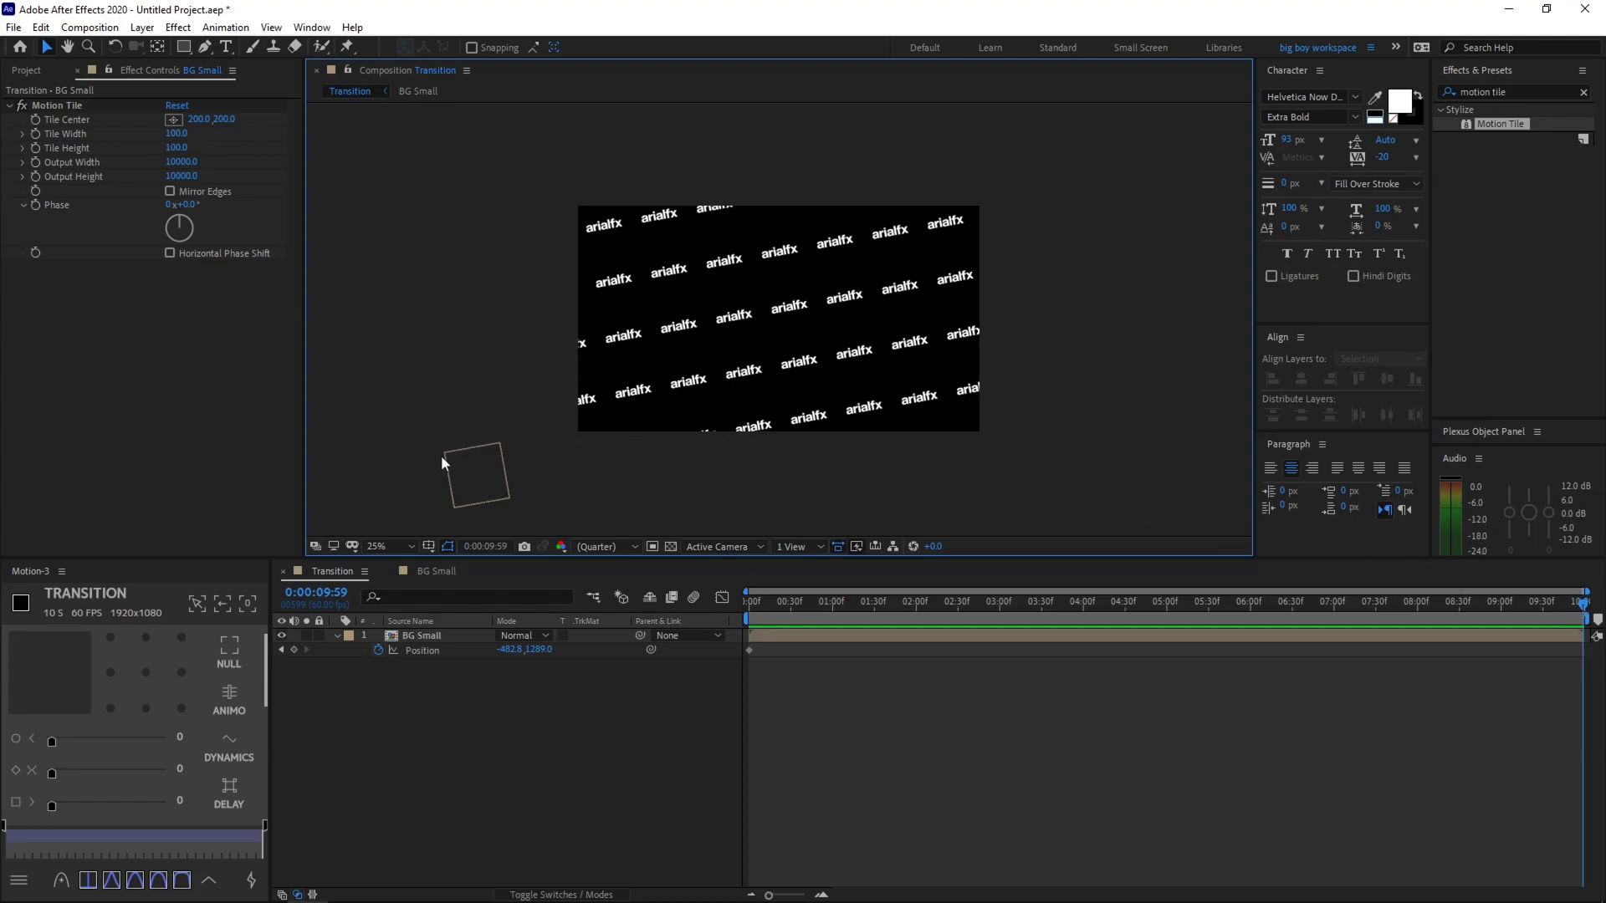
click(469, 473)
drag(470, 478, 1207, 358)
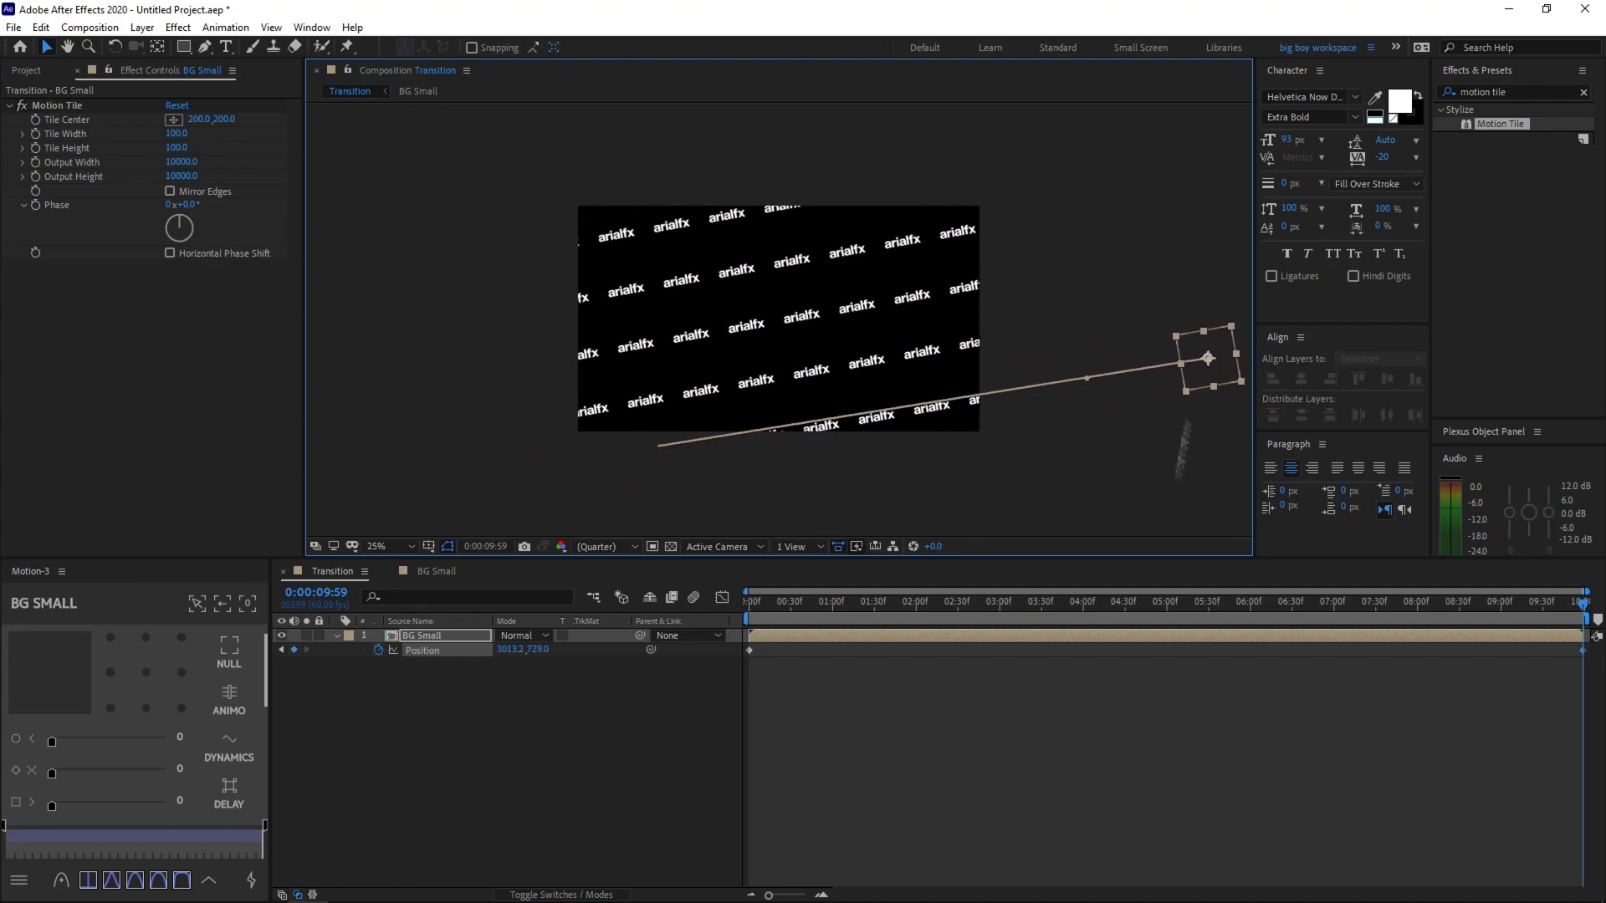
Preview the slide and pull the end position back to about 2265,863
click(1086, 755)
click(774, 610)
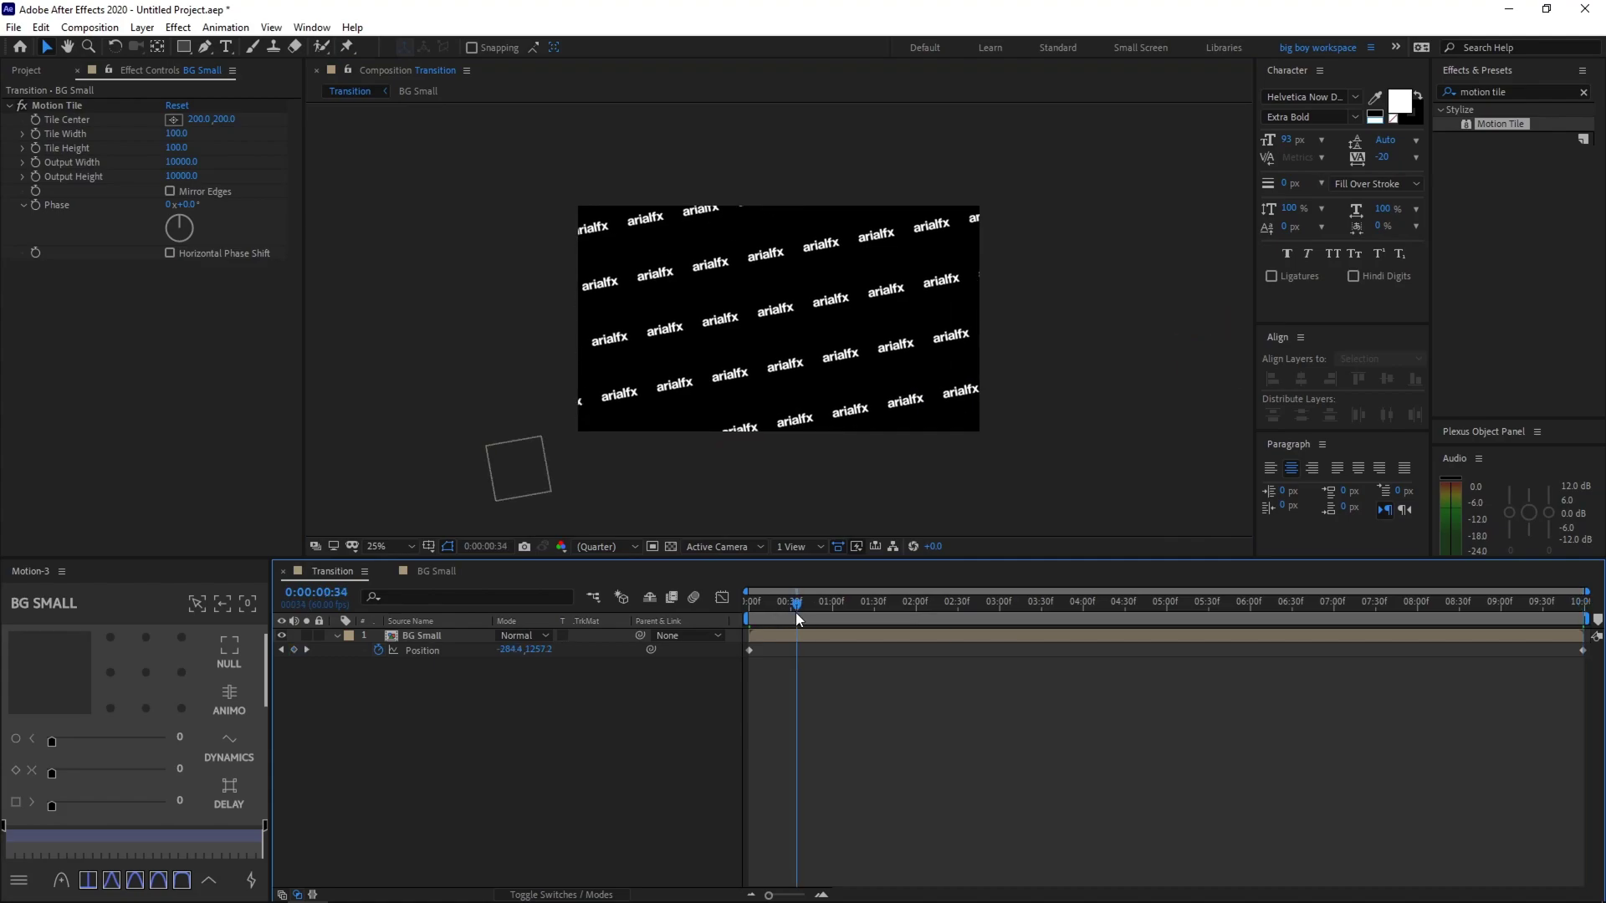
key(space)
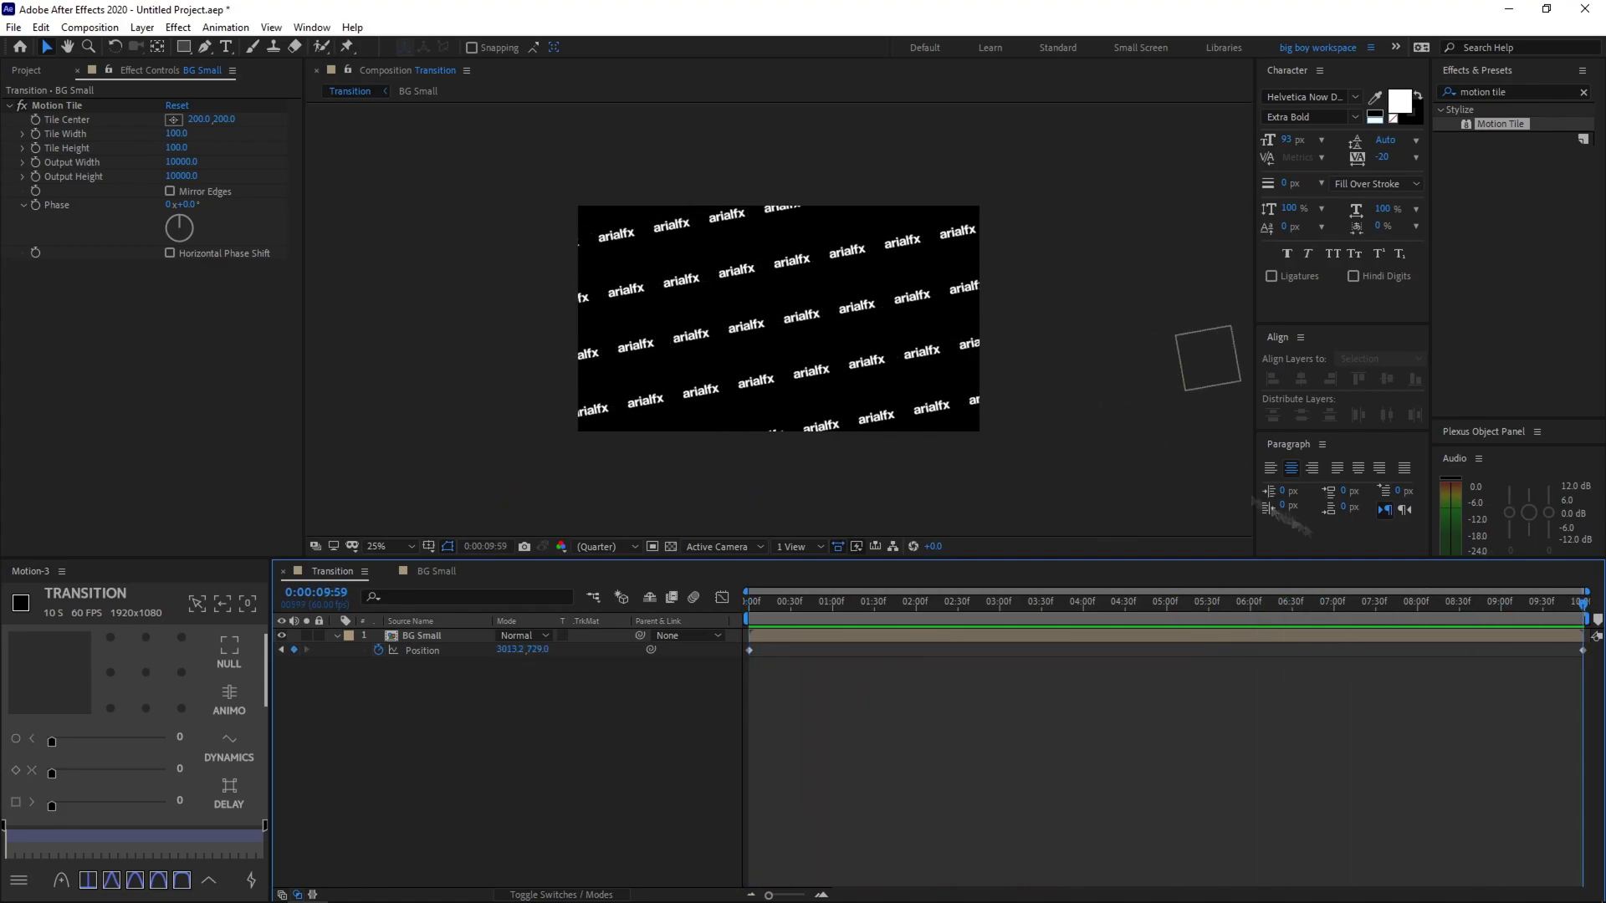
drag(1204, 378, 1050, 403)
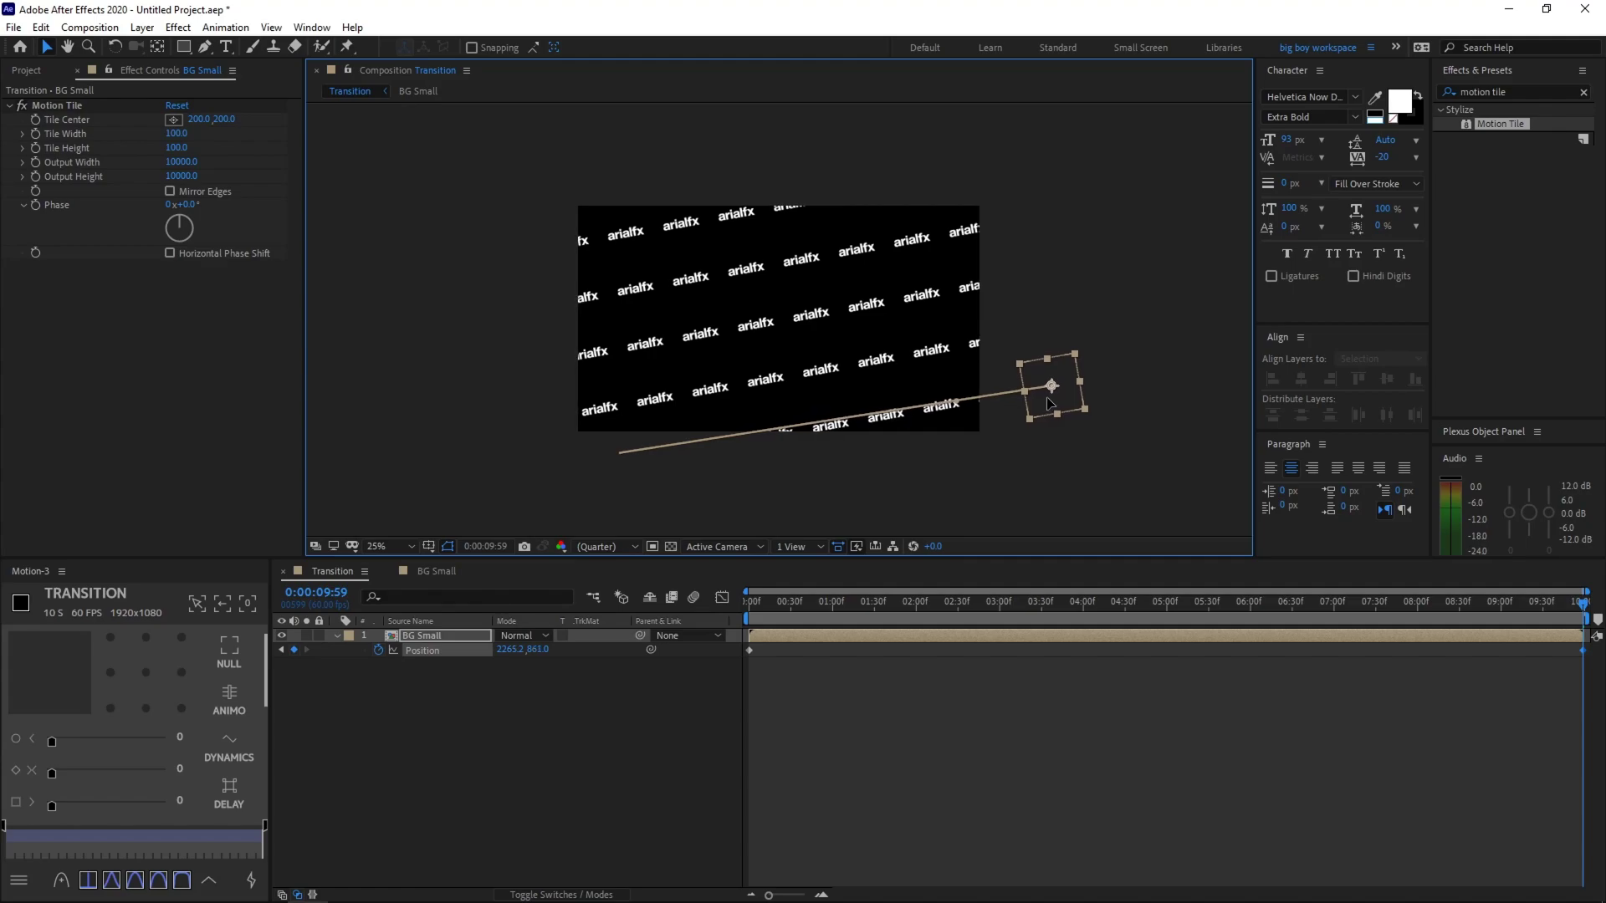
key(space)
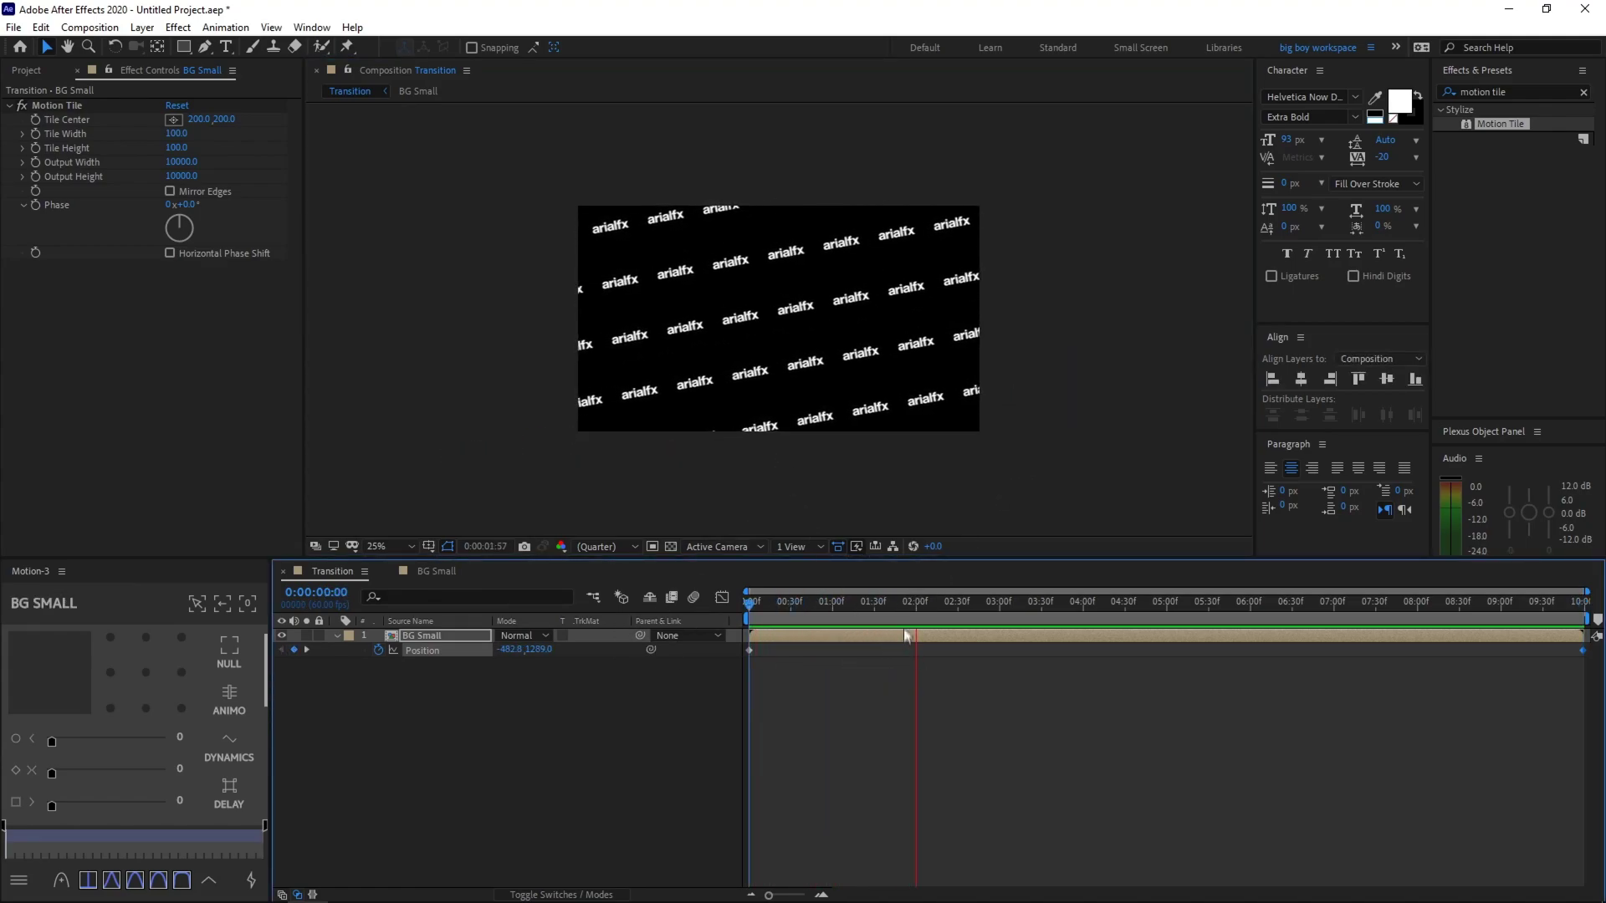
key(space)
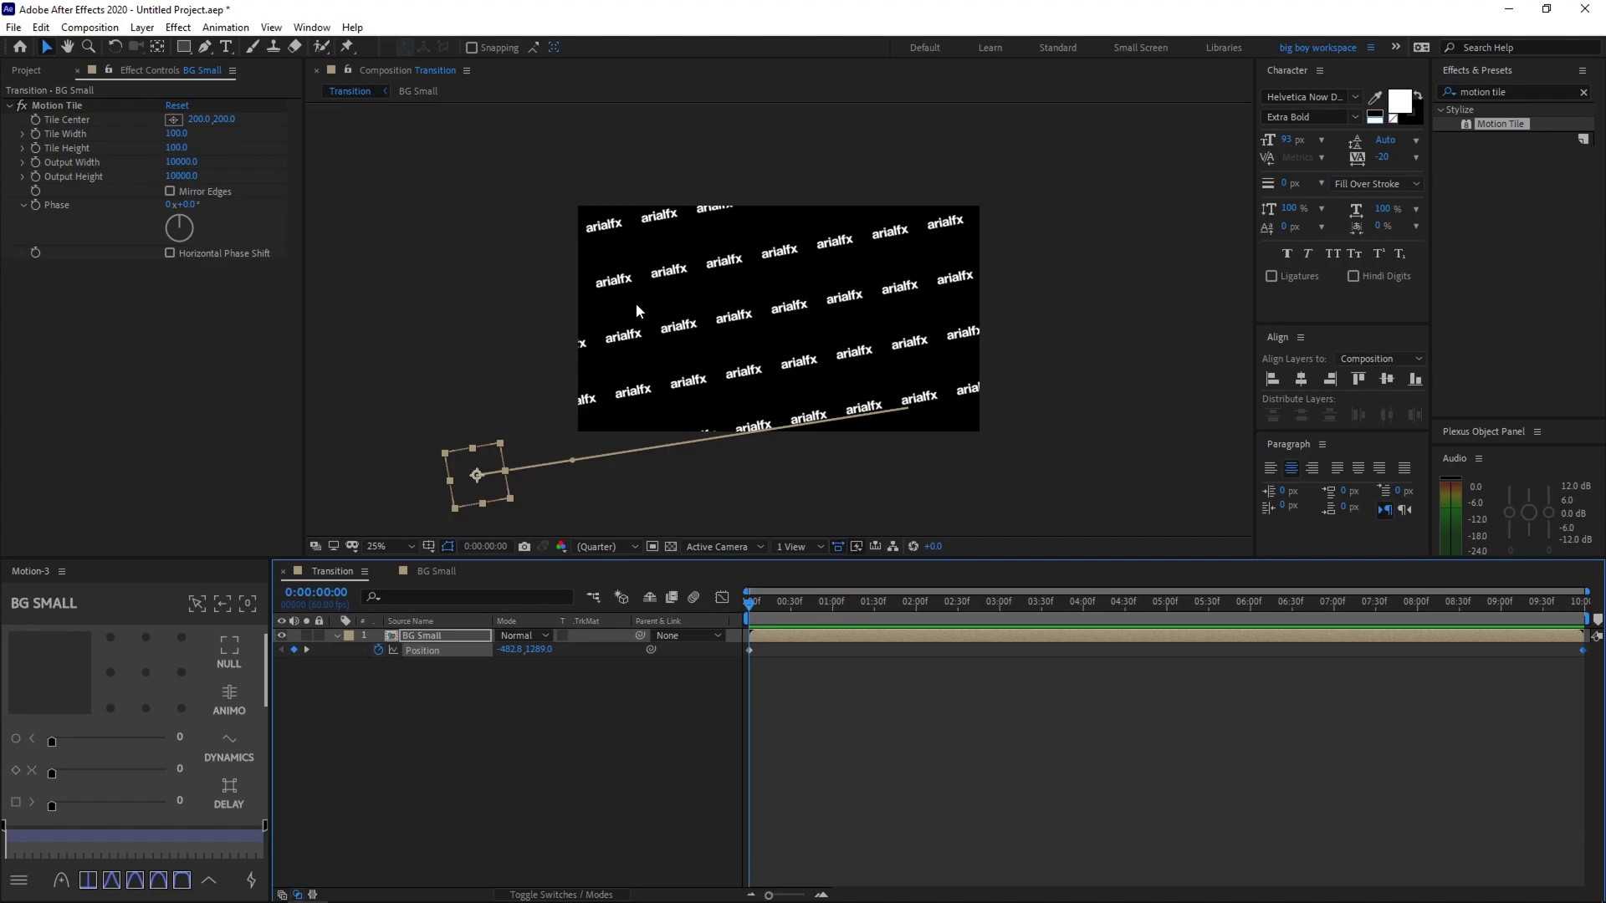
Set the viewer magnification to Fit and deselect the BG Small layer
click(399, 549)
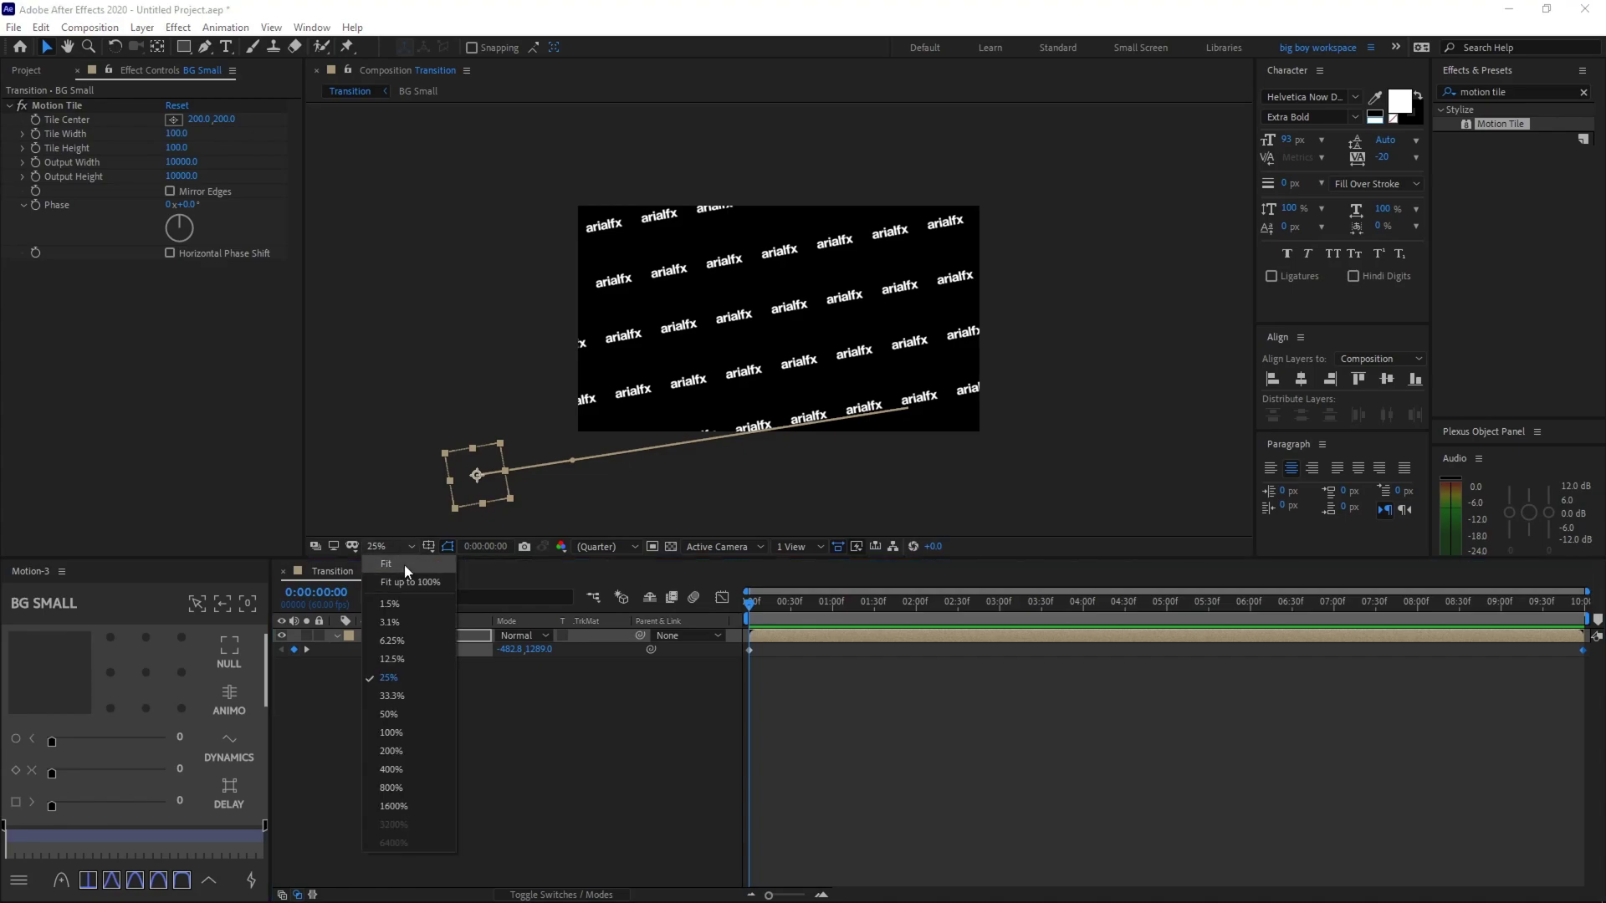
click(404, 569)
click(790, 736)
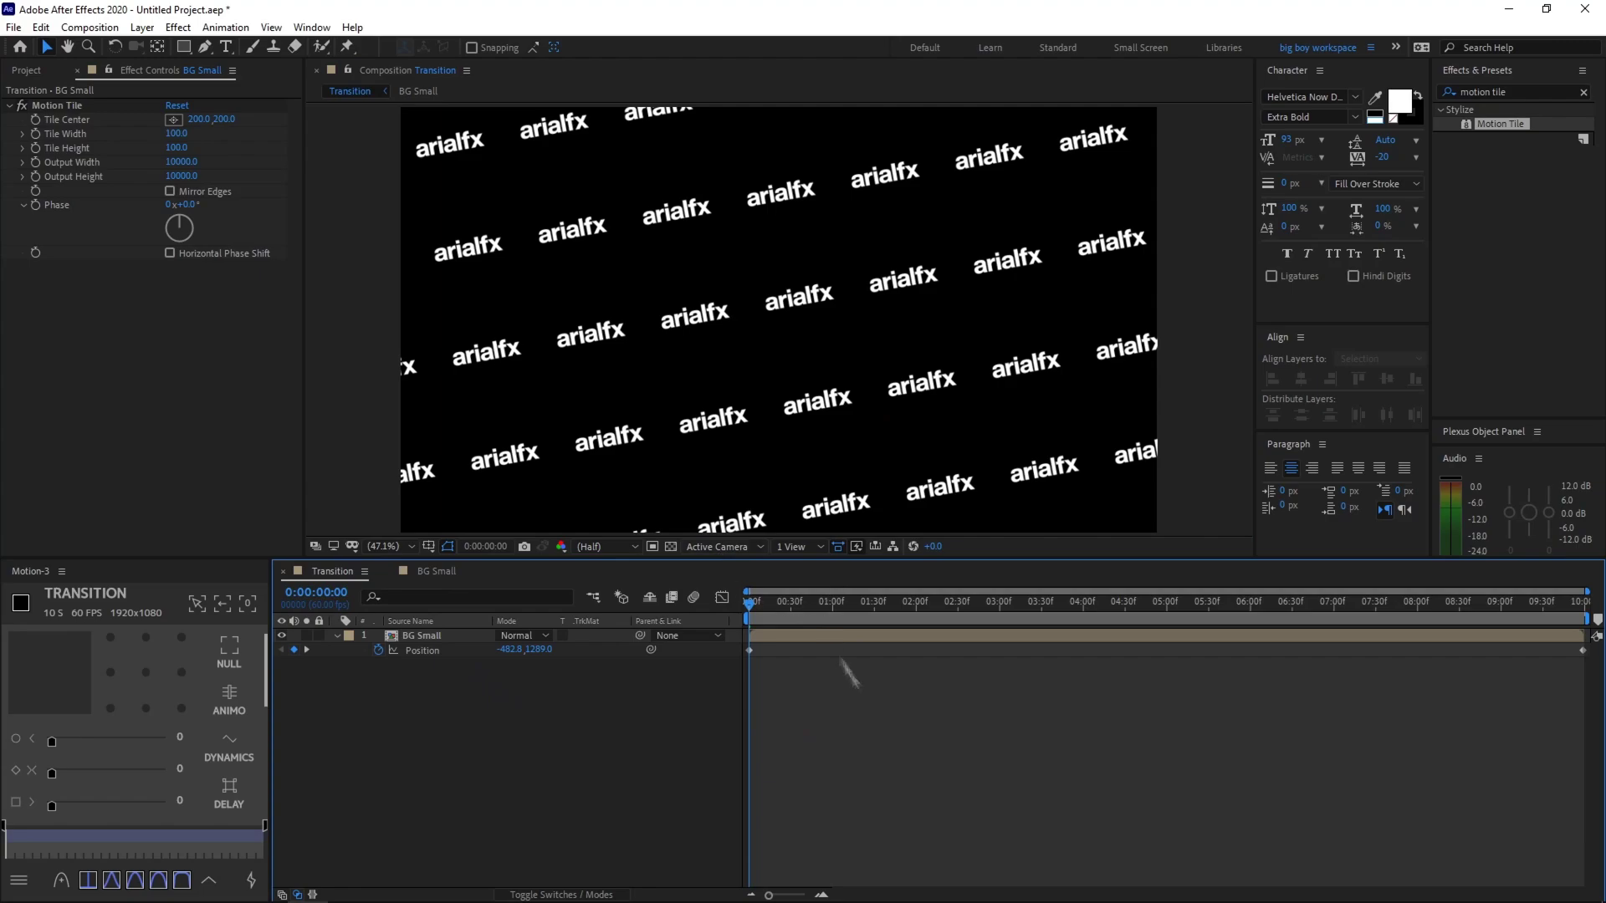
Choose the Ellipse Tool from the shape tools flyout
click(177, 47)
click(300, 87)
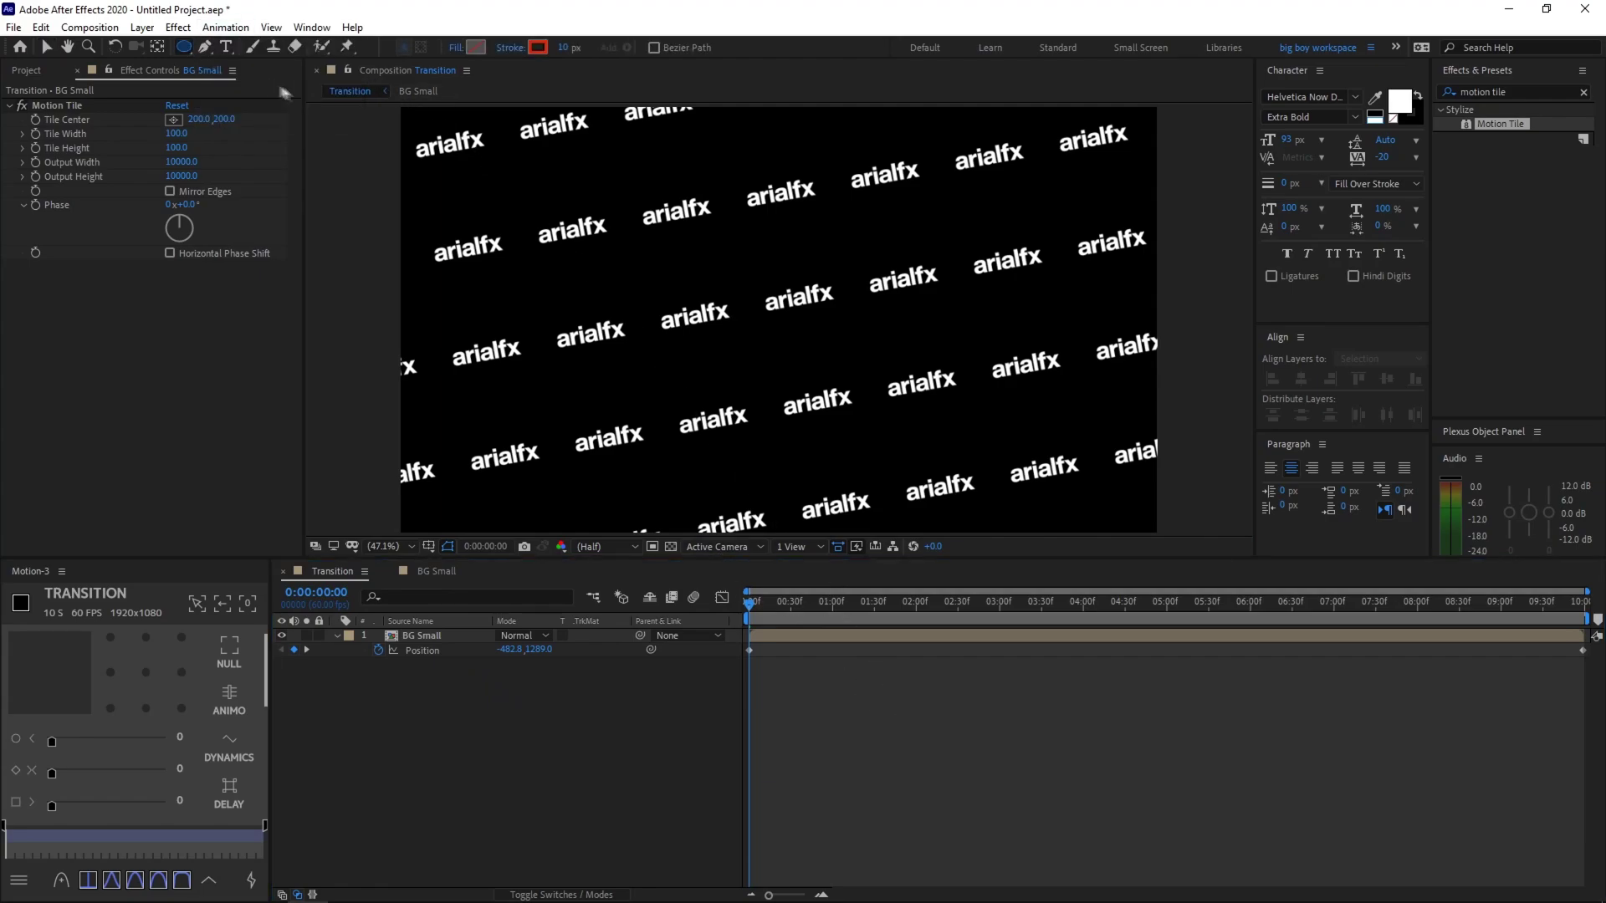
click(184, 53)
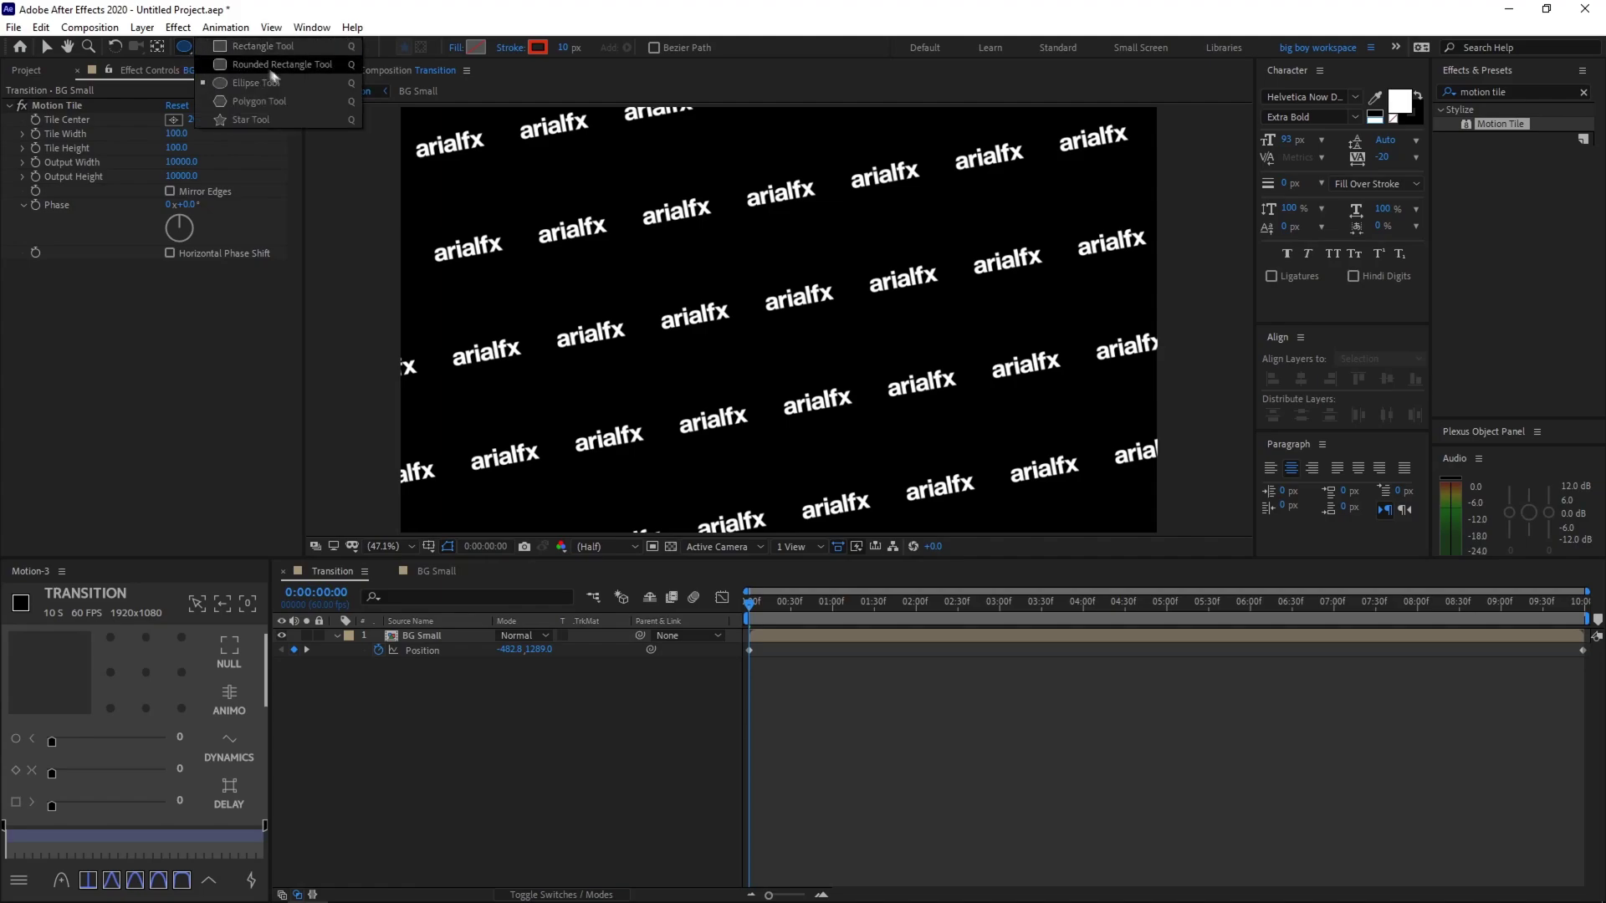
click(303, 82)
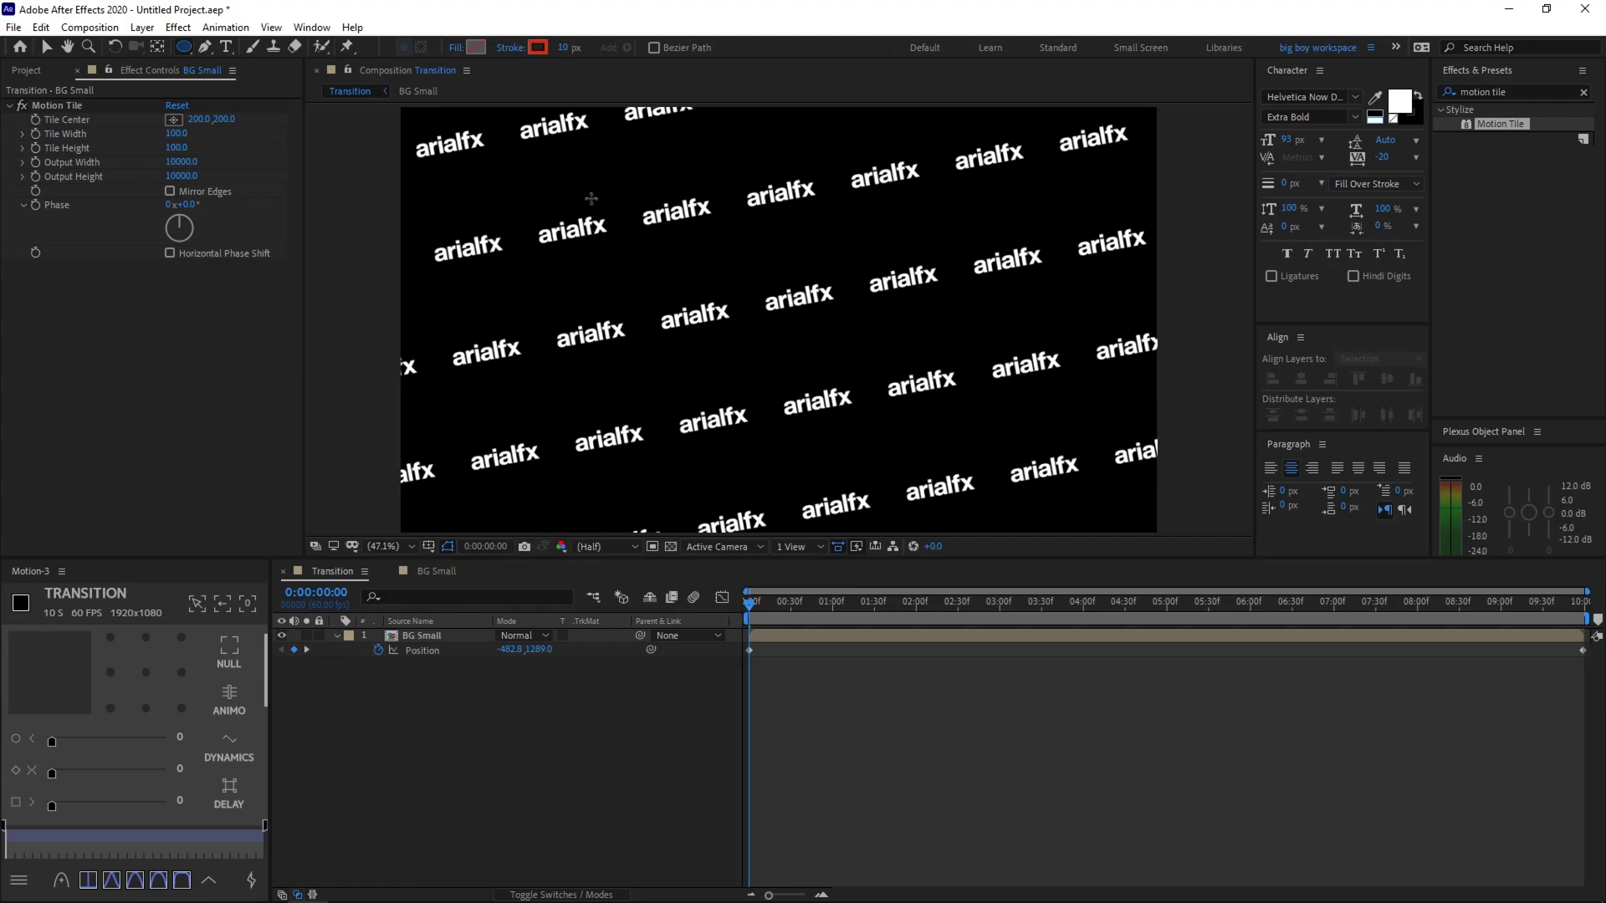
Draw a large ellipse and lower it so its curved top crosses the lower comp
drag(574, 189, 1443, 878)
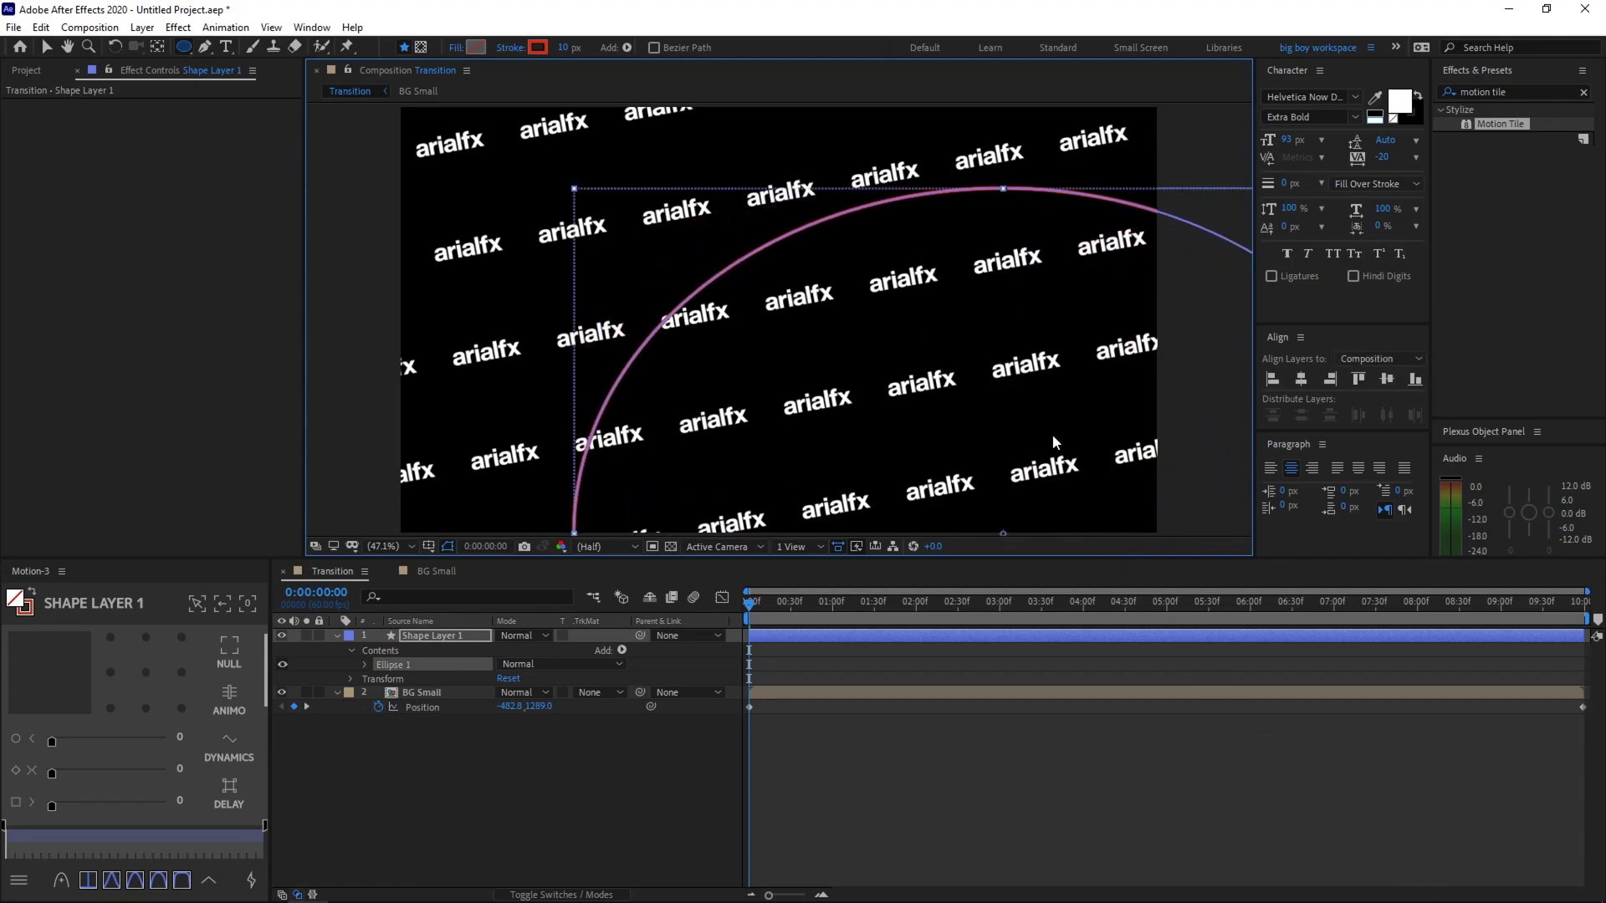
key(v)
scroll(778, 338, down, 2)
drag(1049, 418, 1028, 329)
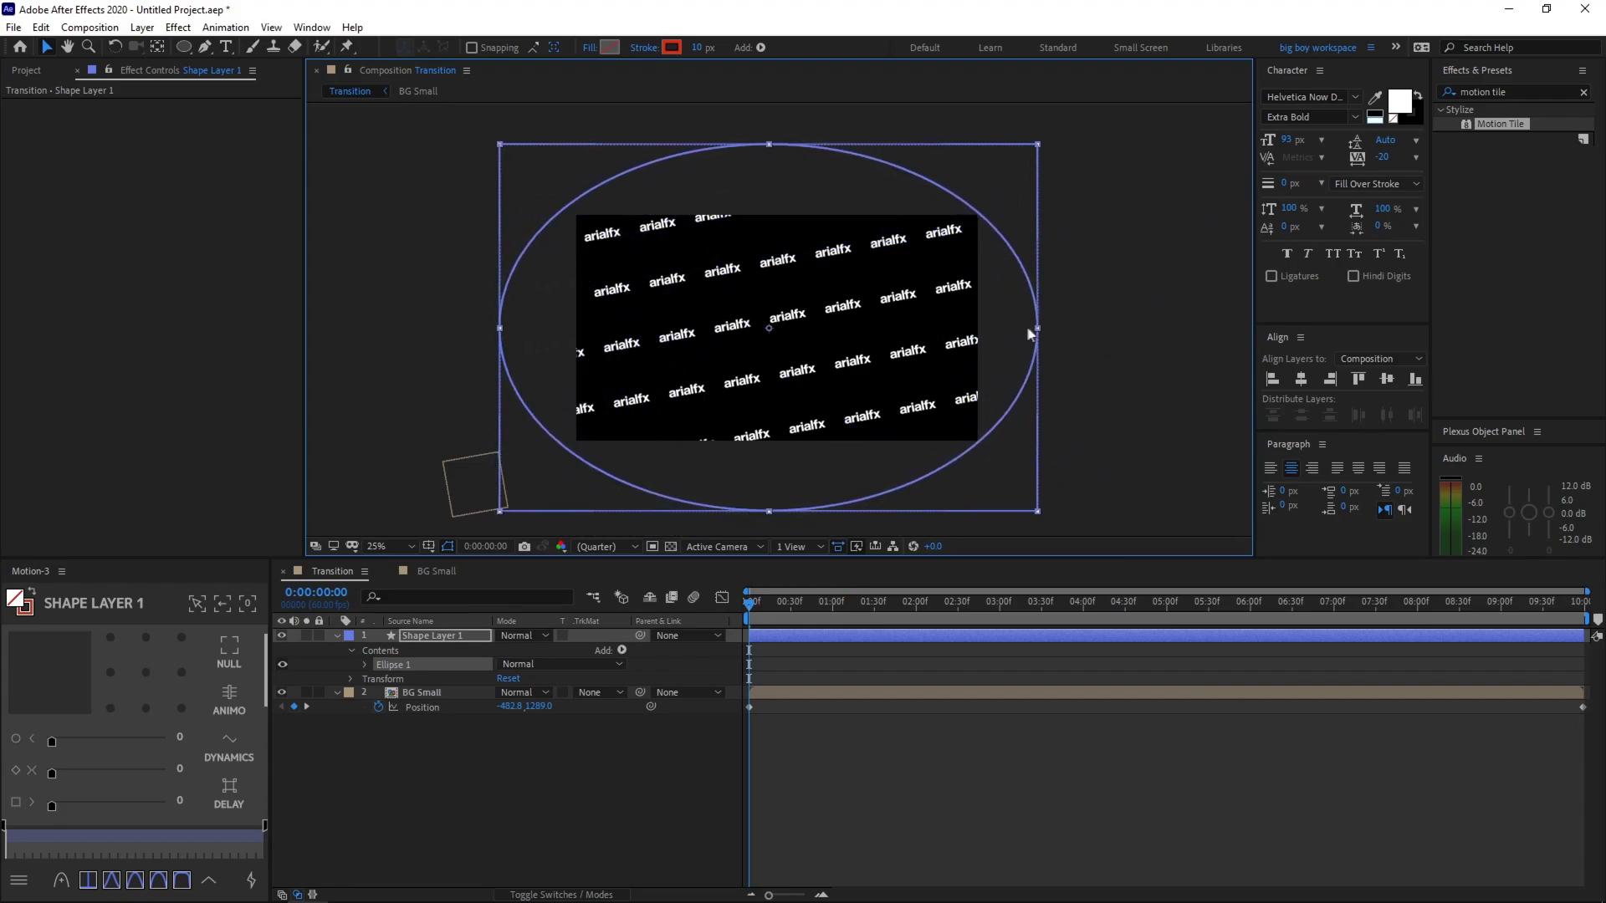
key(shift+Right)
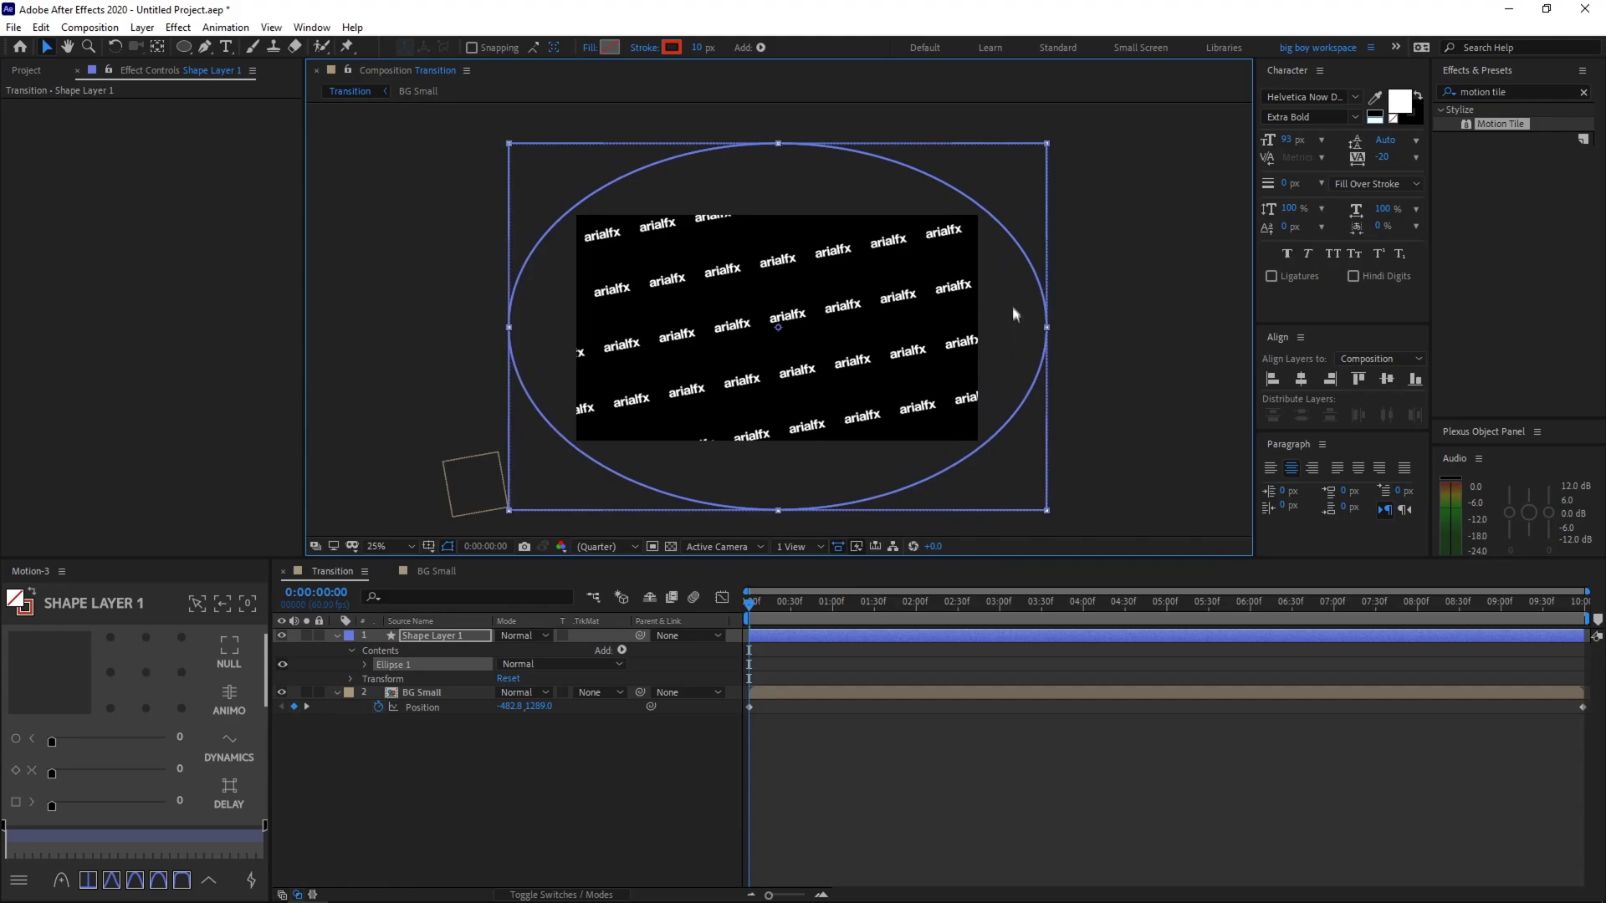
drag(1014, 239, 949, 489)
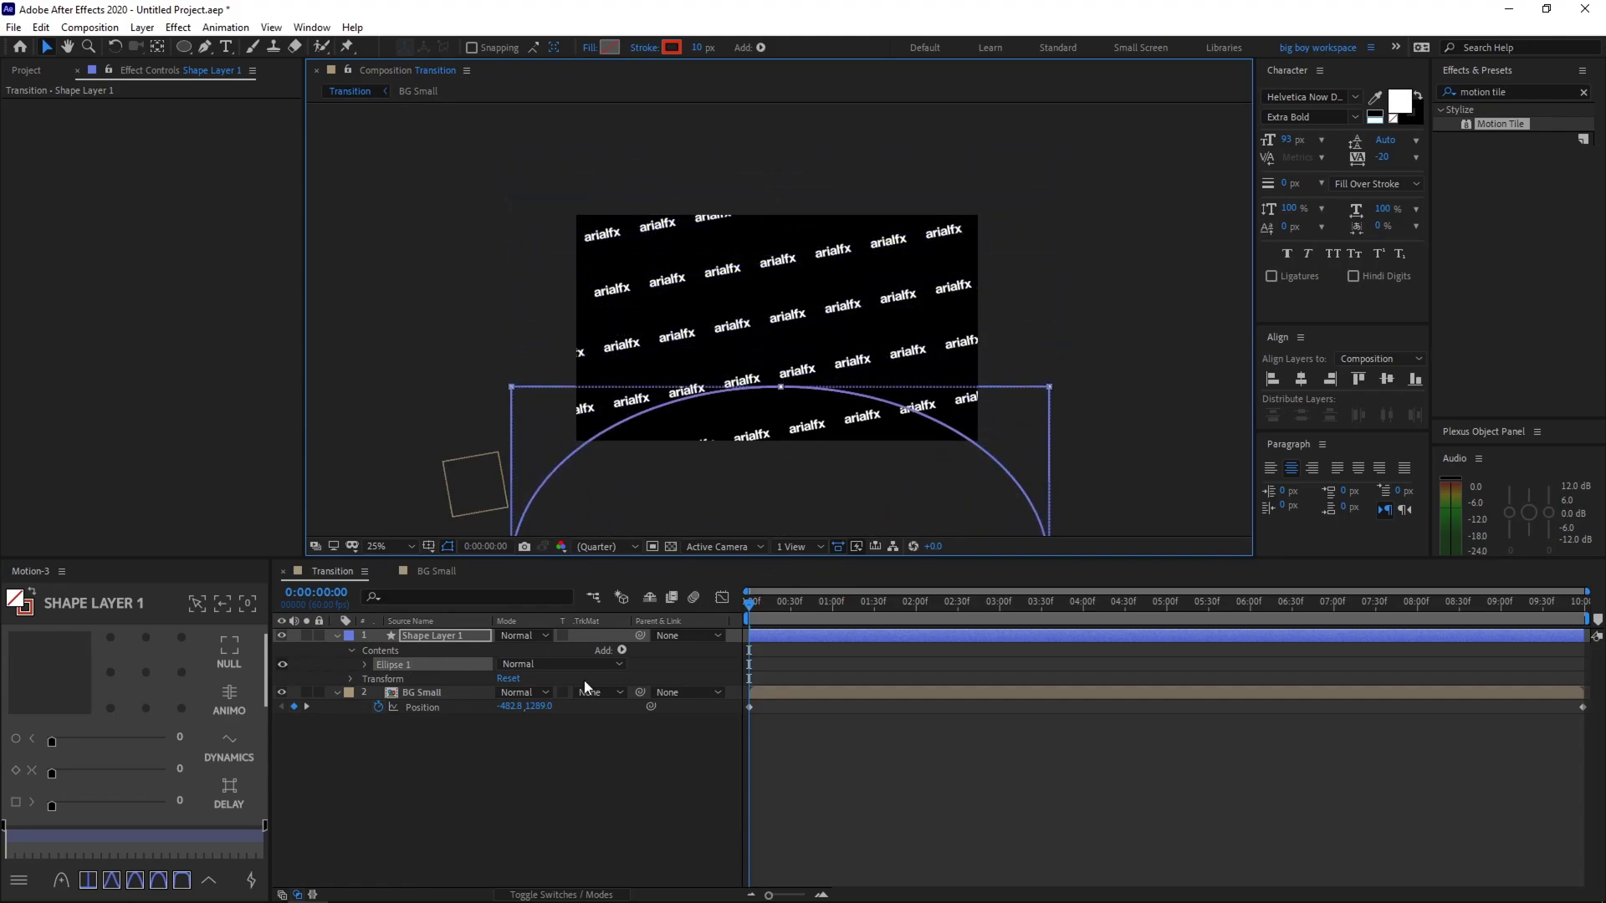
Set the ellipse shape layer's stroke width to 0 px
click(459, 636)
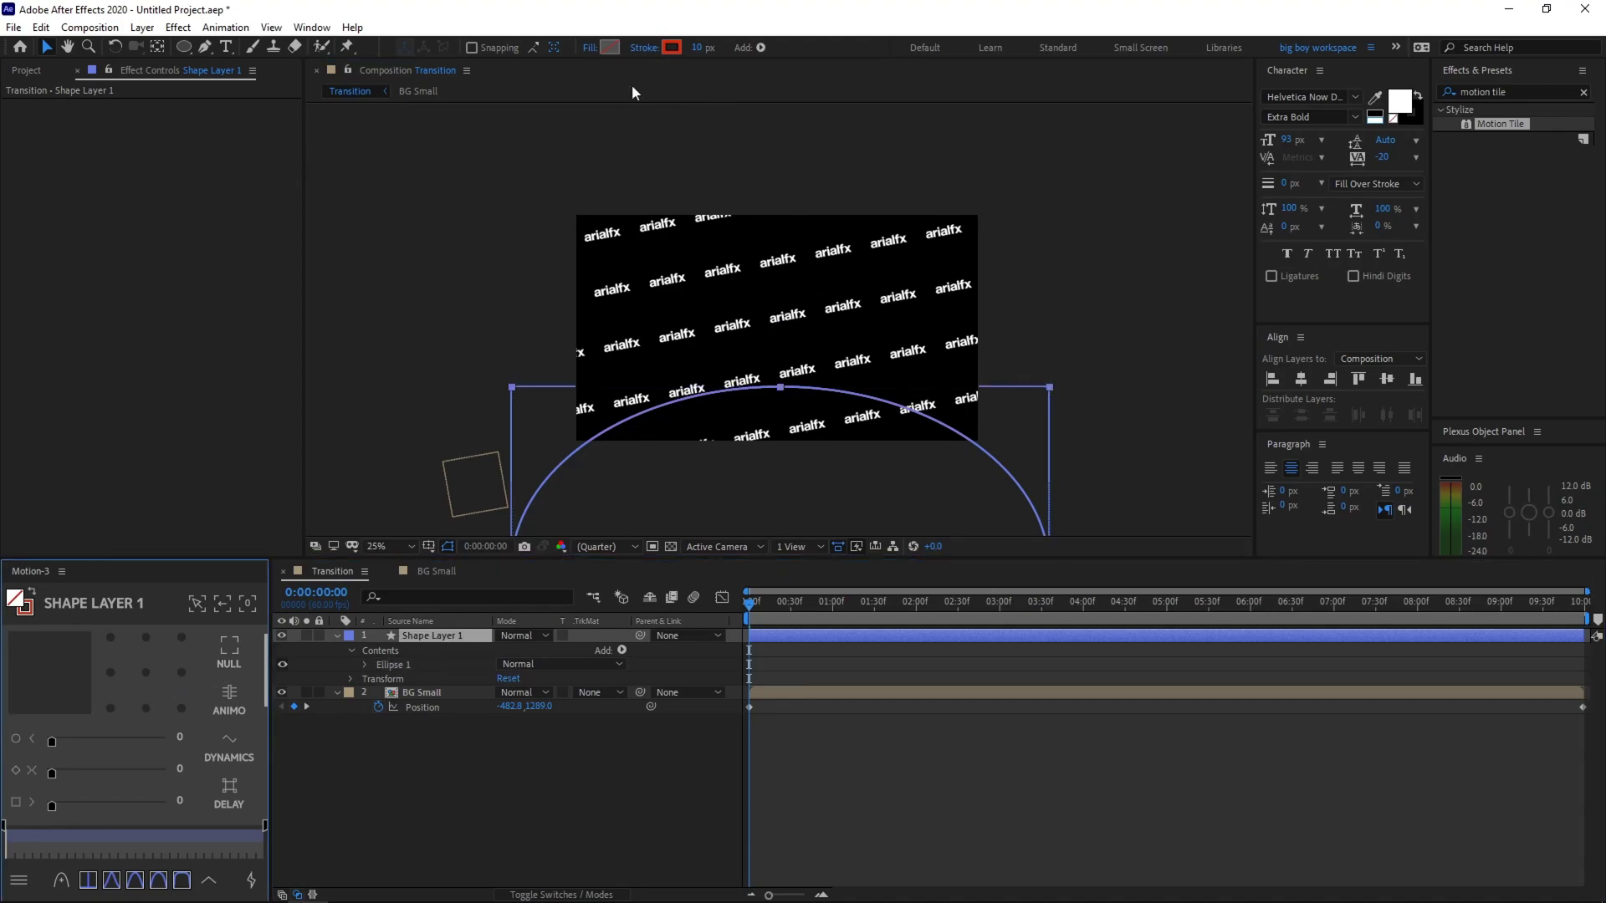
click(694, 48)
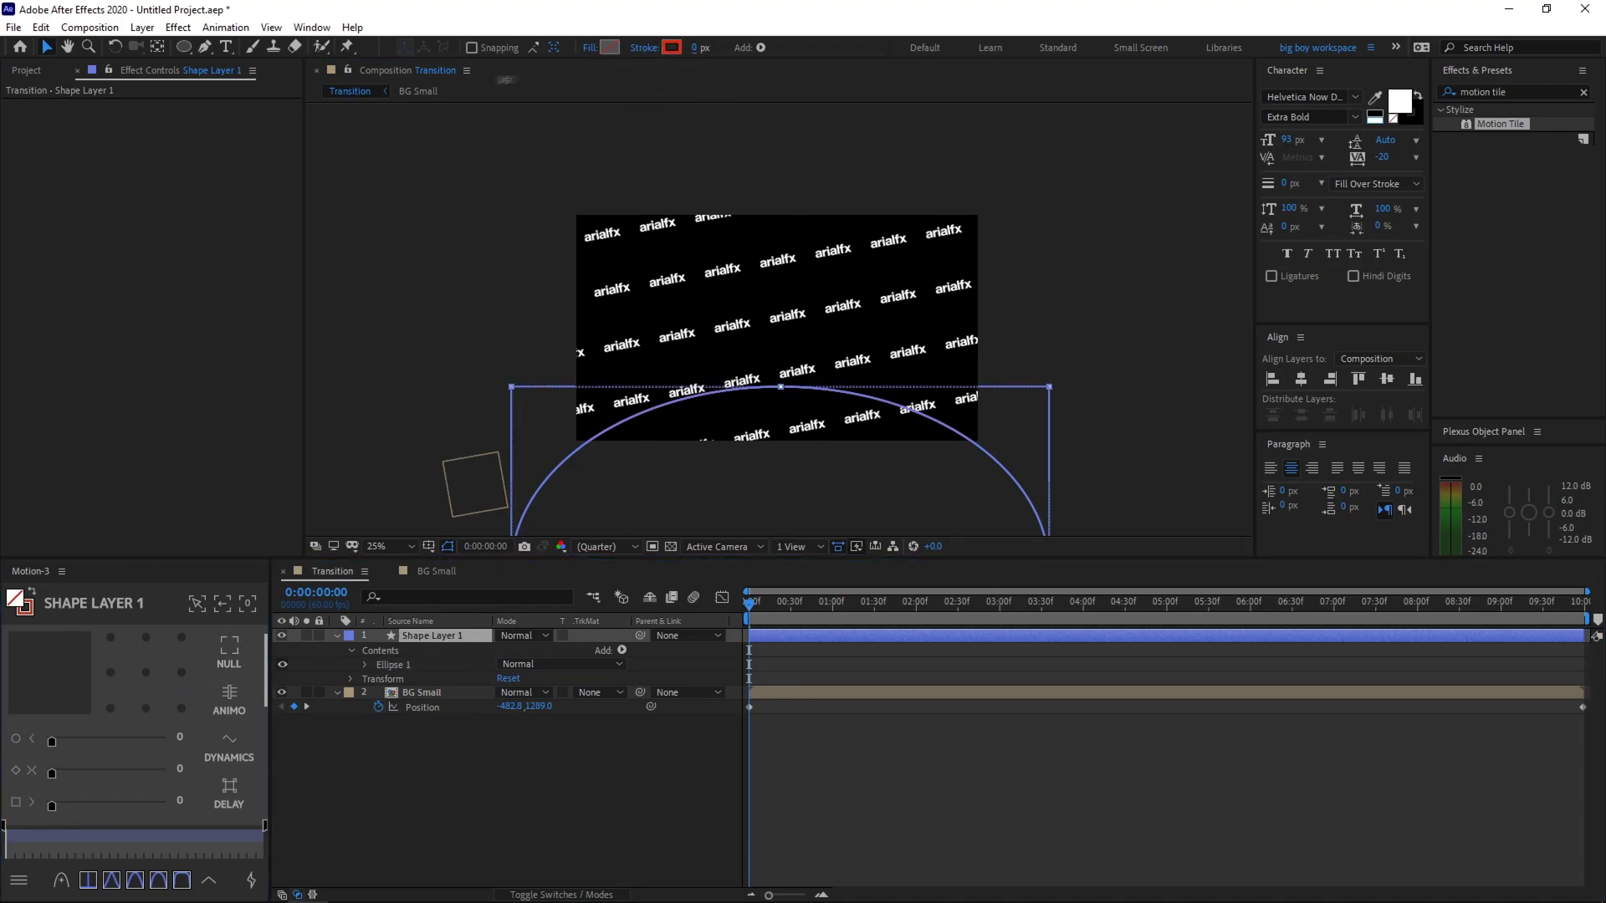
click(612, 48)
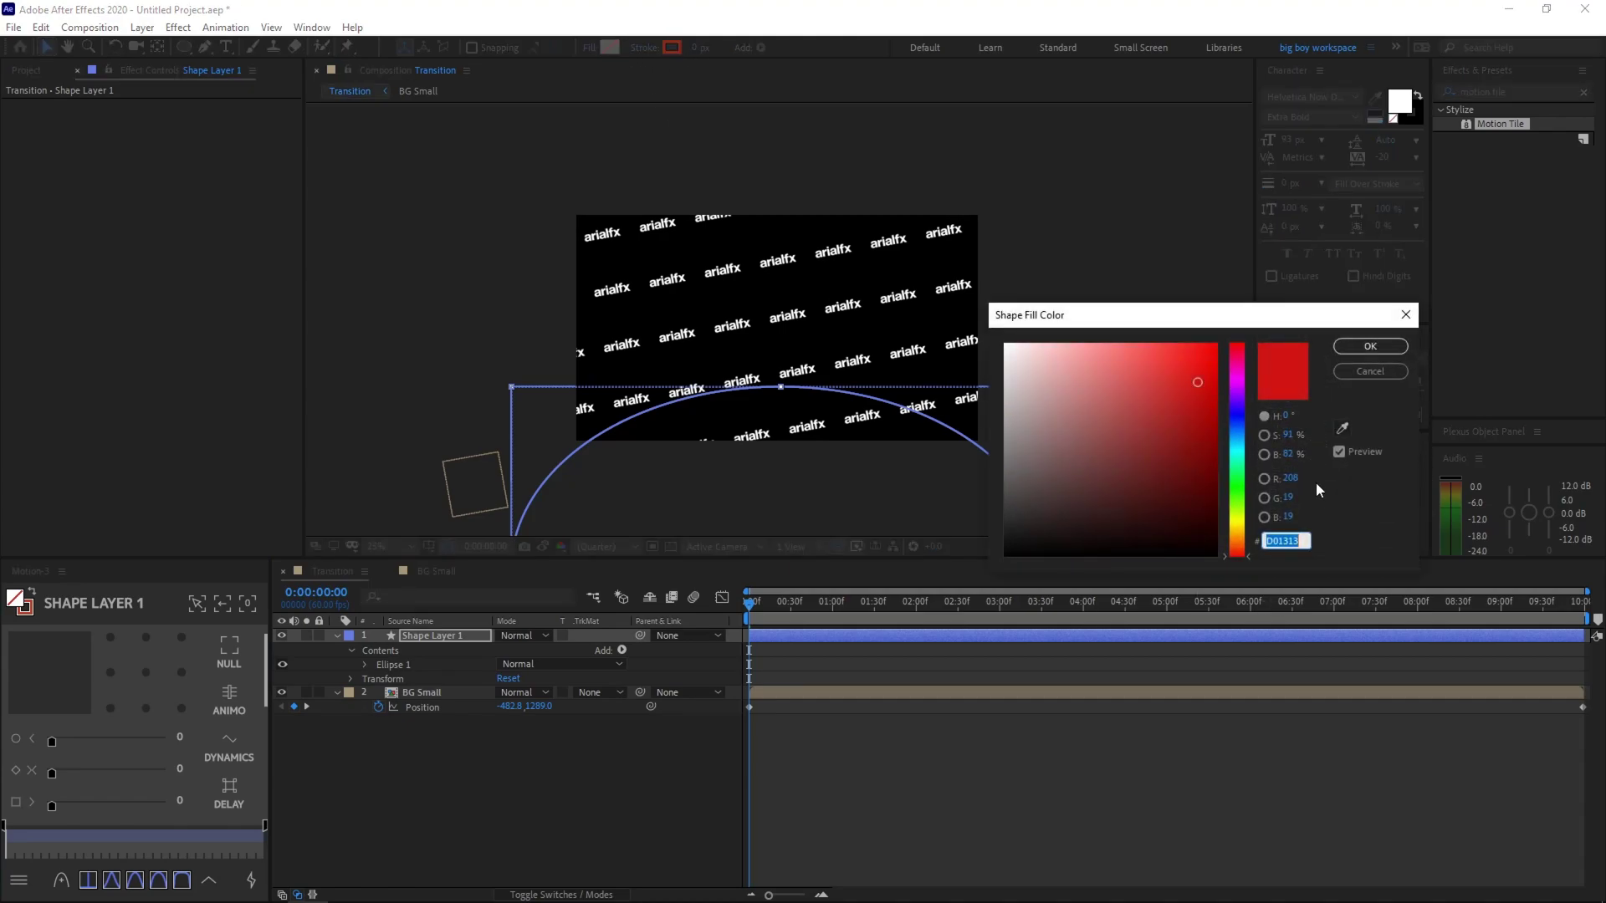
Fill the ellipse with dark grey 1B1B1B, move Shape Layer 1 below BG Small, and preview
text(1B1B1B)
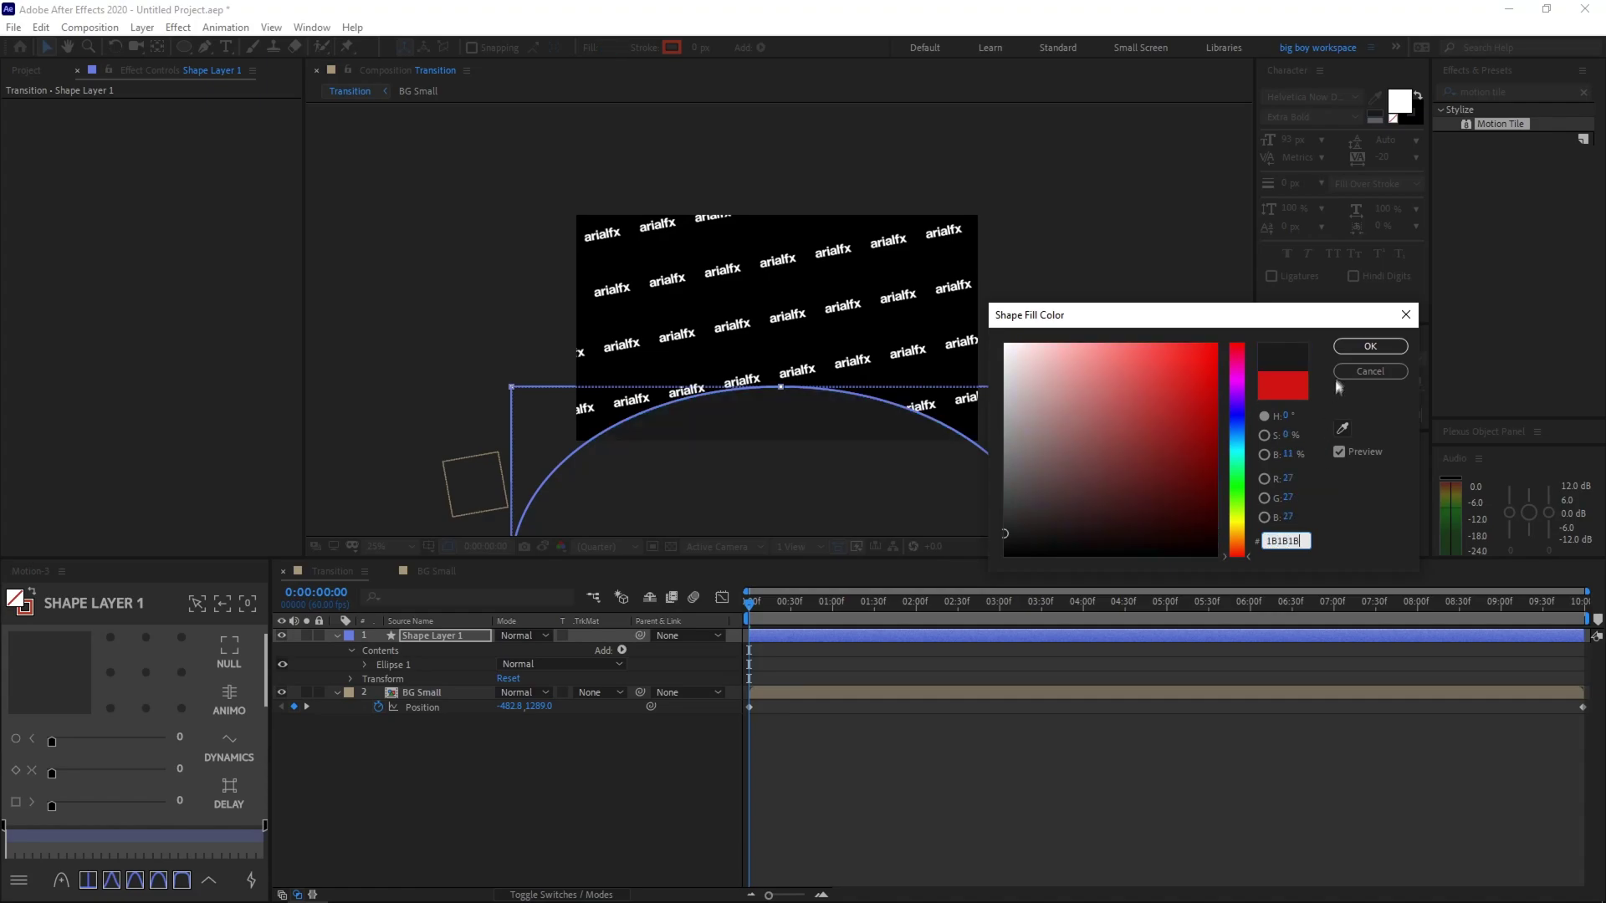
click(1369, 346)
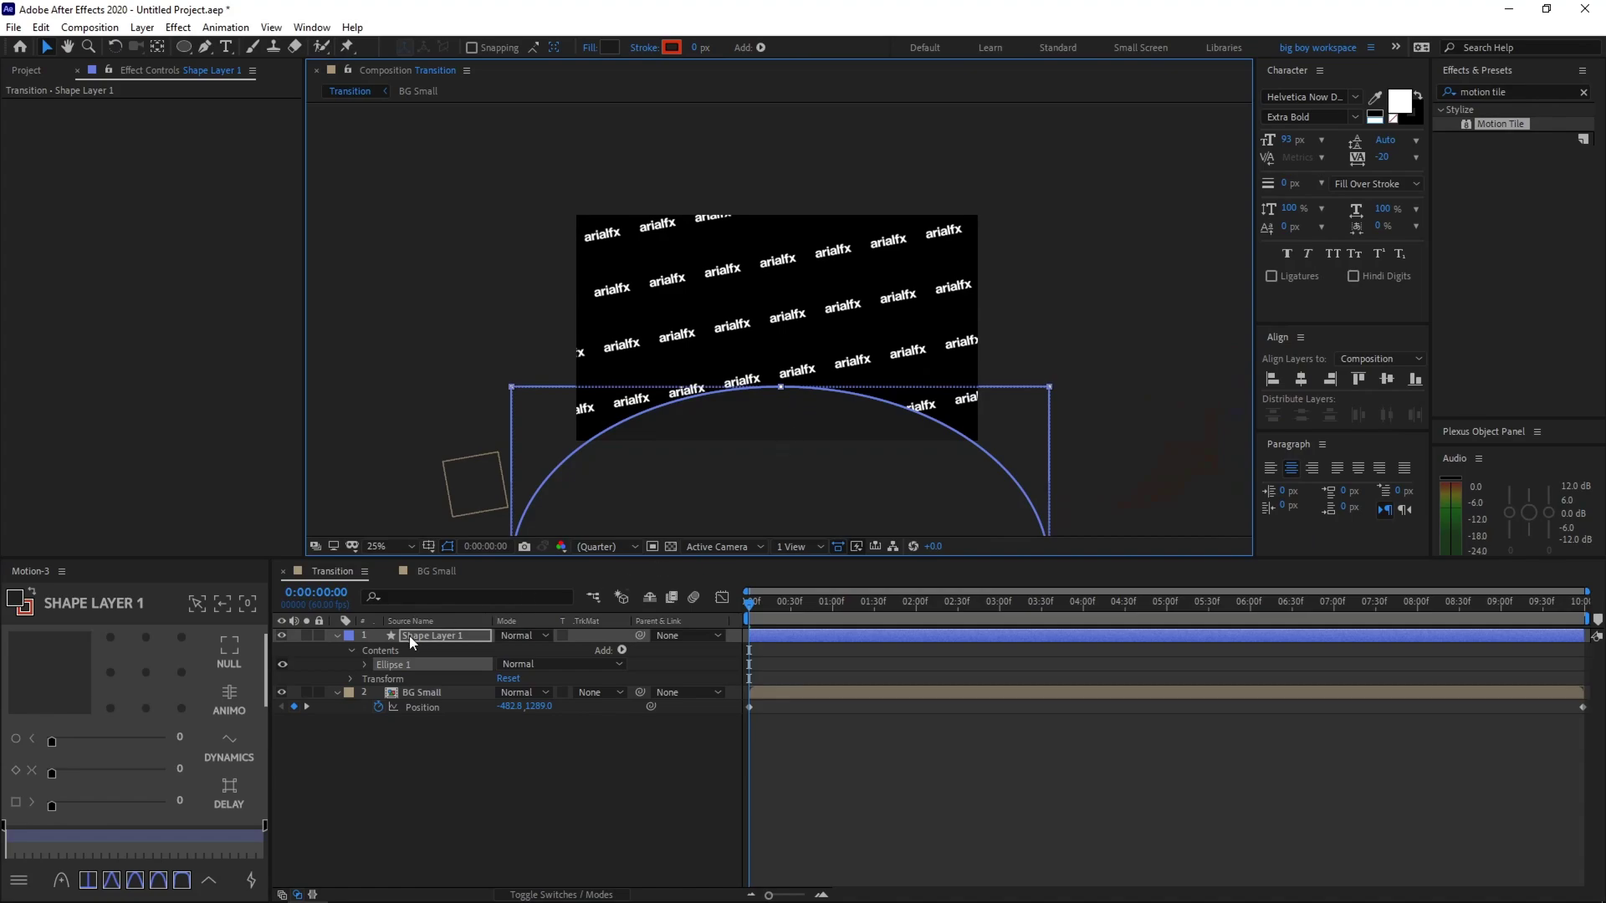
click(435, 633)
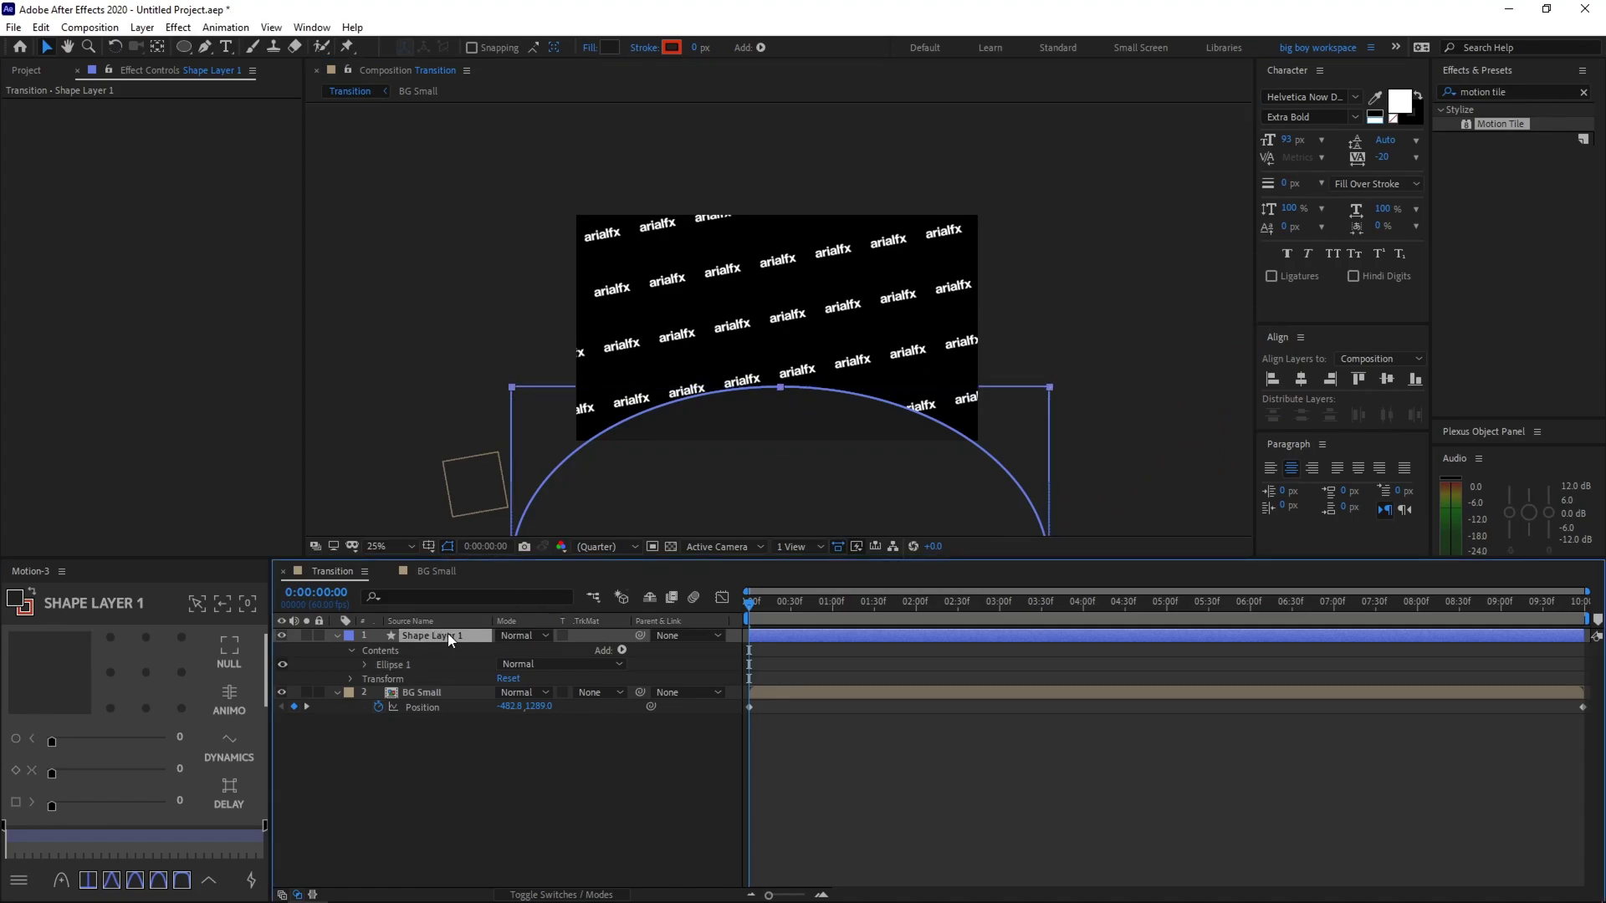
drag(449, 634, 445, 714)
click(439, 774)
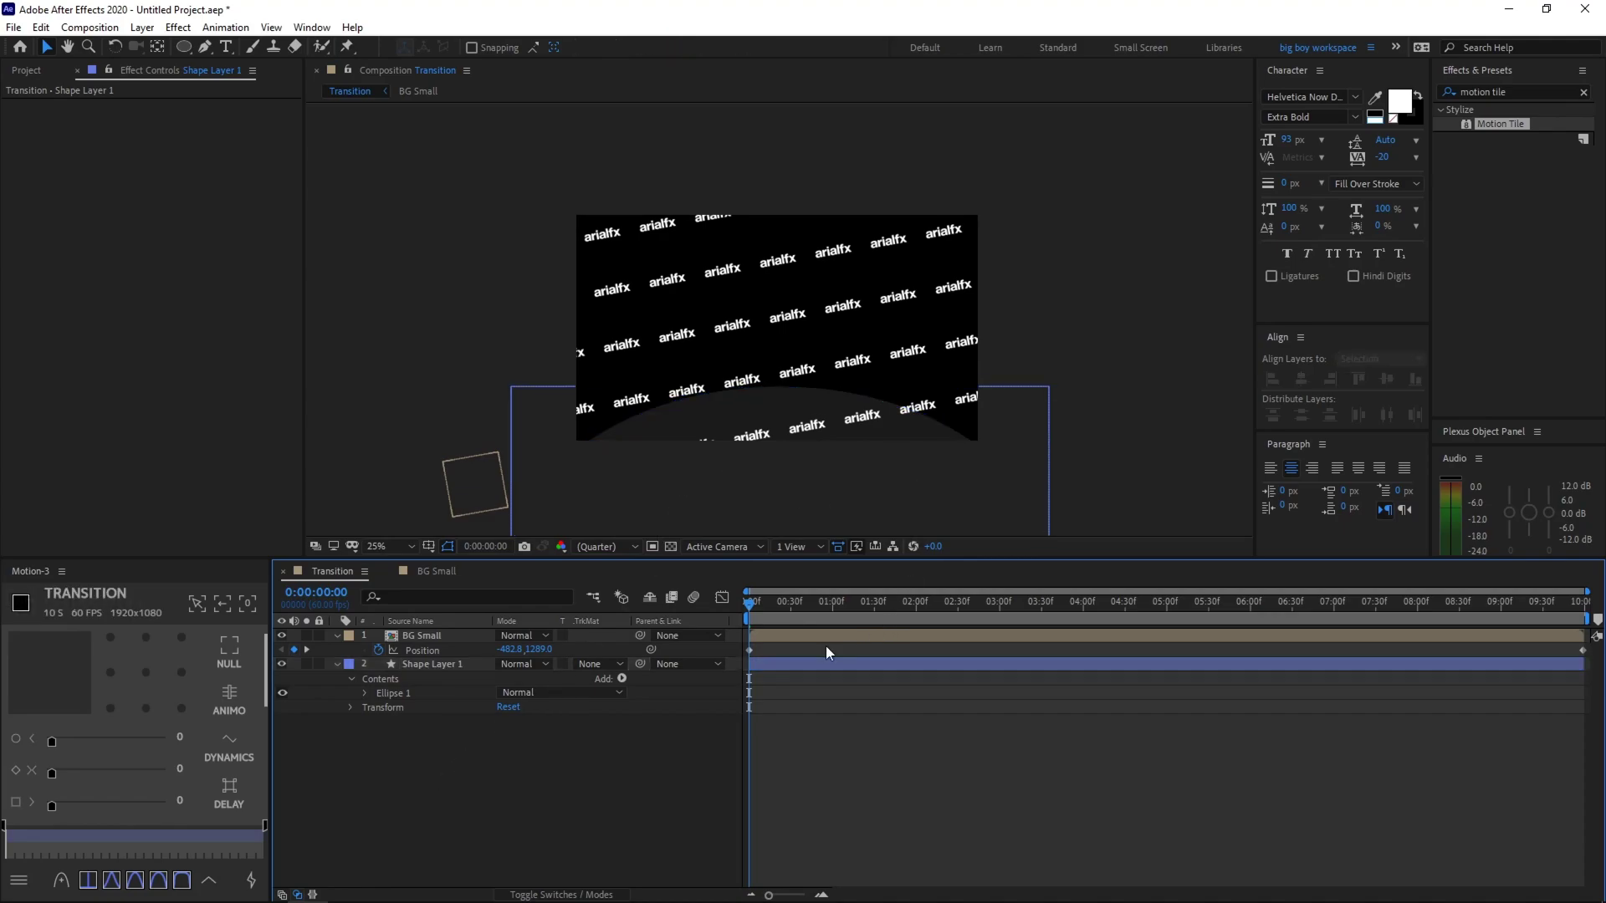
key(space)
key(space)
Keyframe Shape Layer 1's Position from Y 1996.1 up to 974.6,524.1 at 1:30, then select both keyframes
click(424, 661)
key(p)
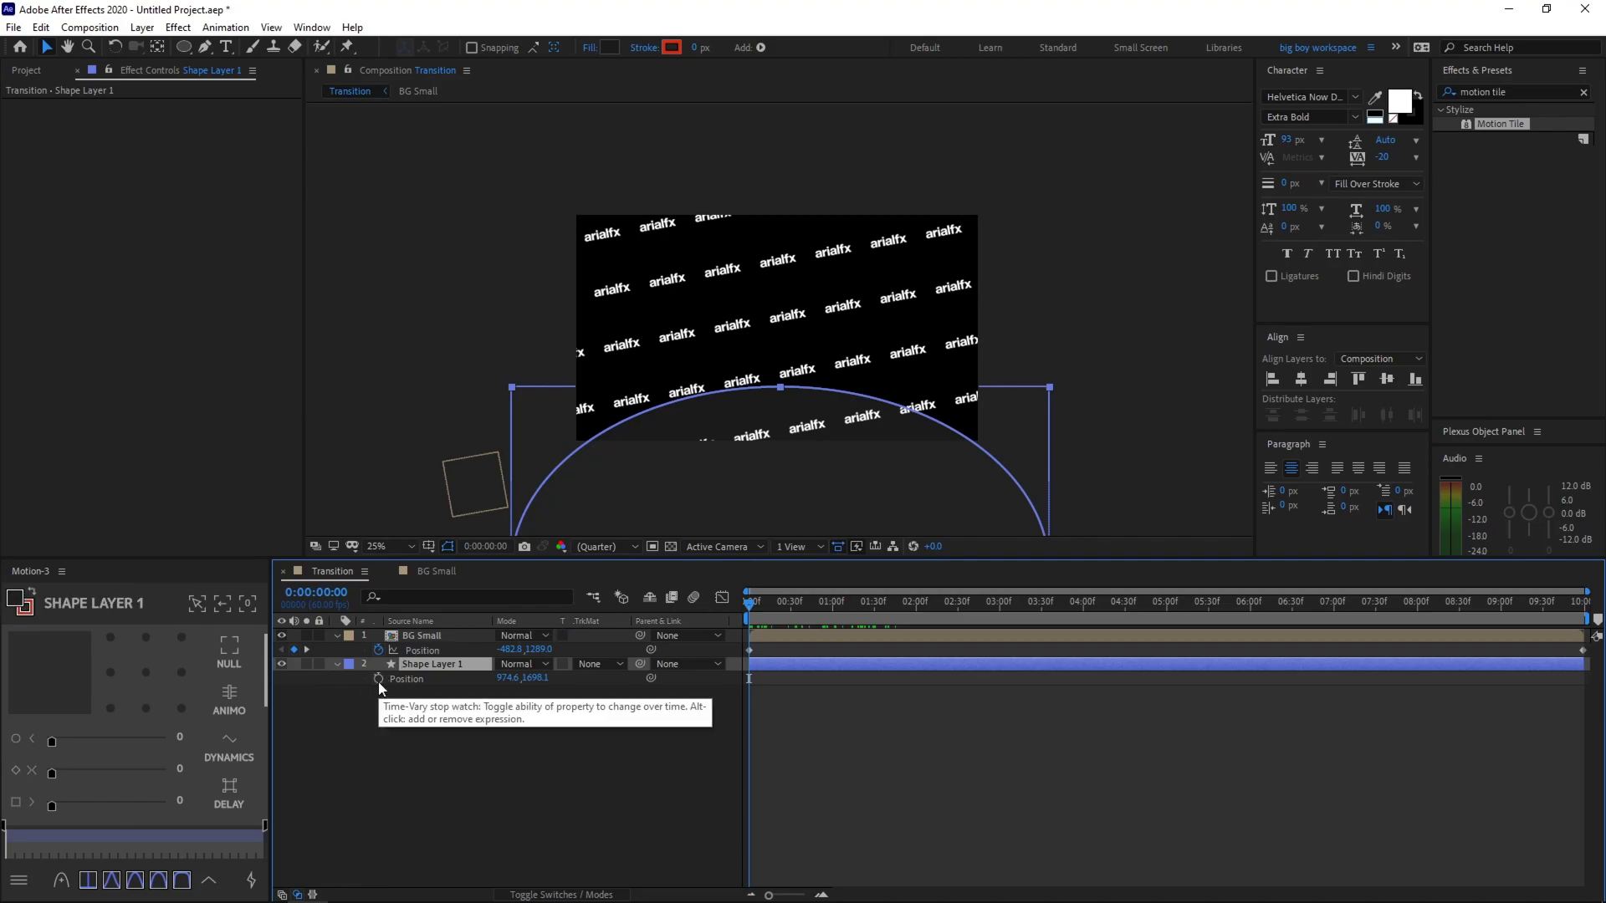
click(378, 679)
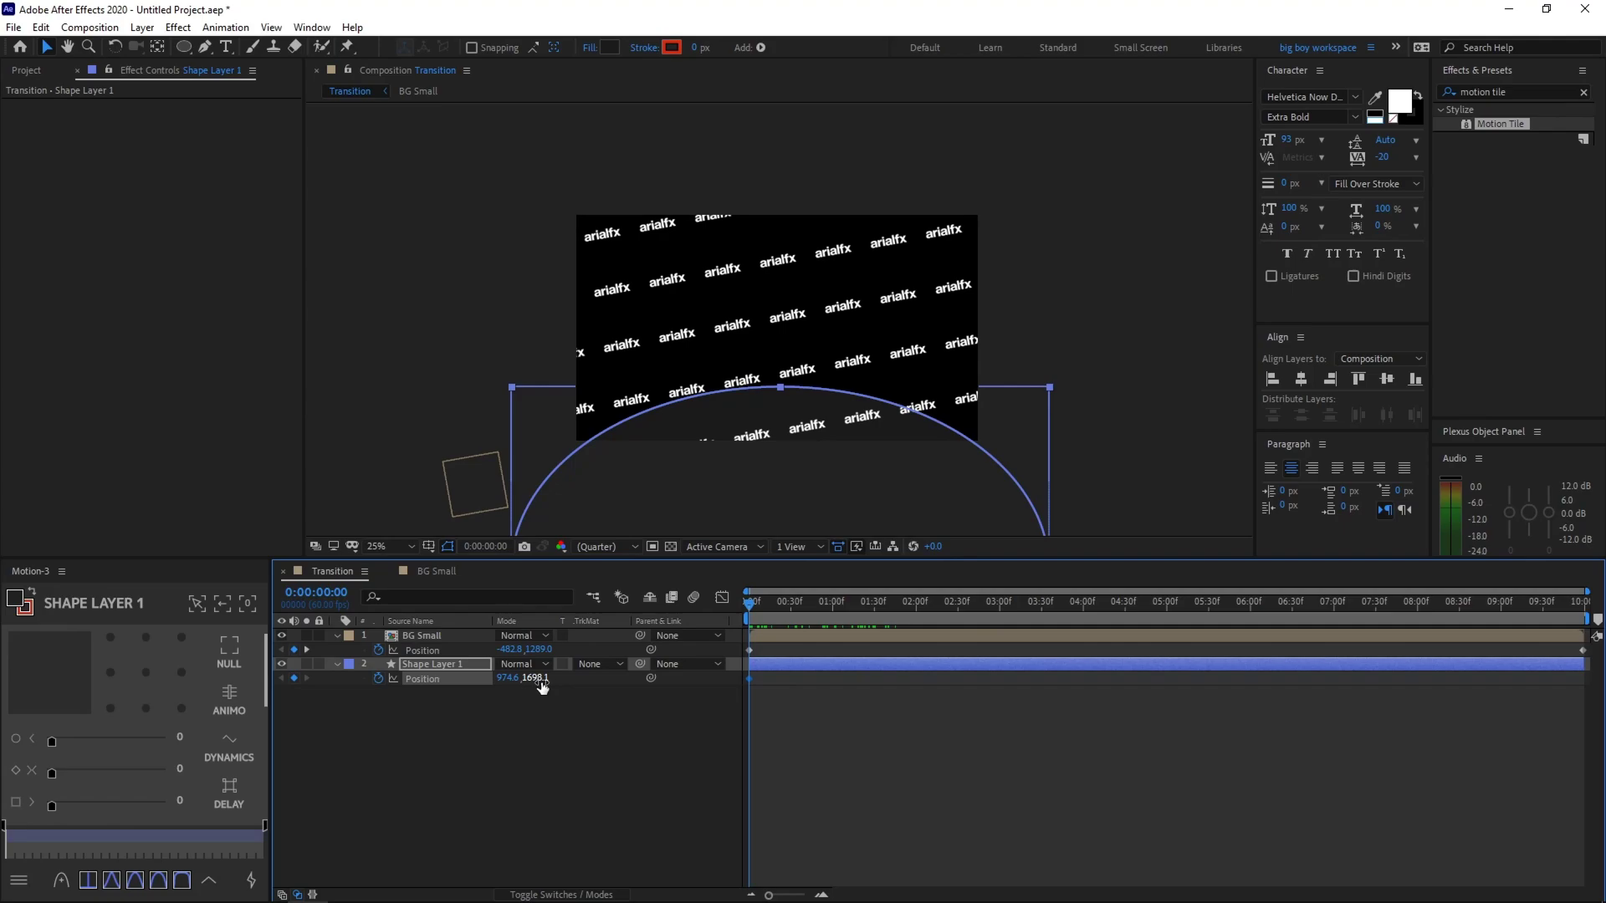
drag(543, 687, 777, 697)
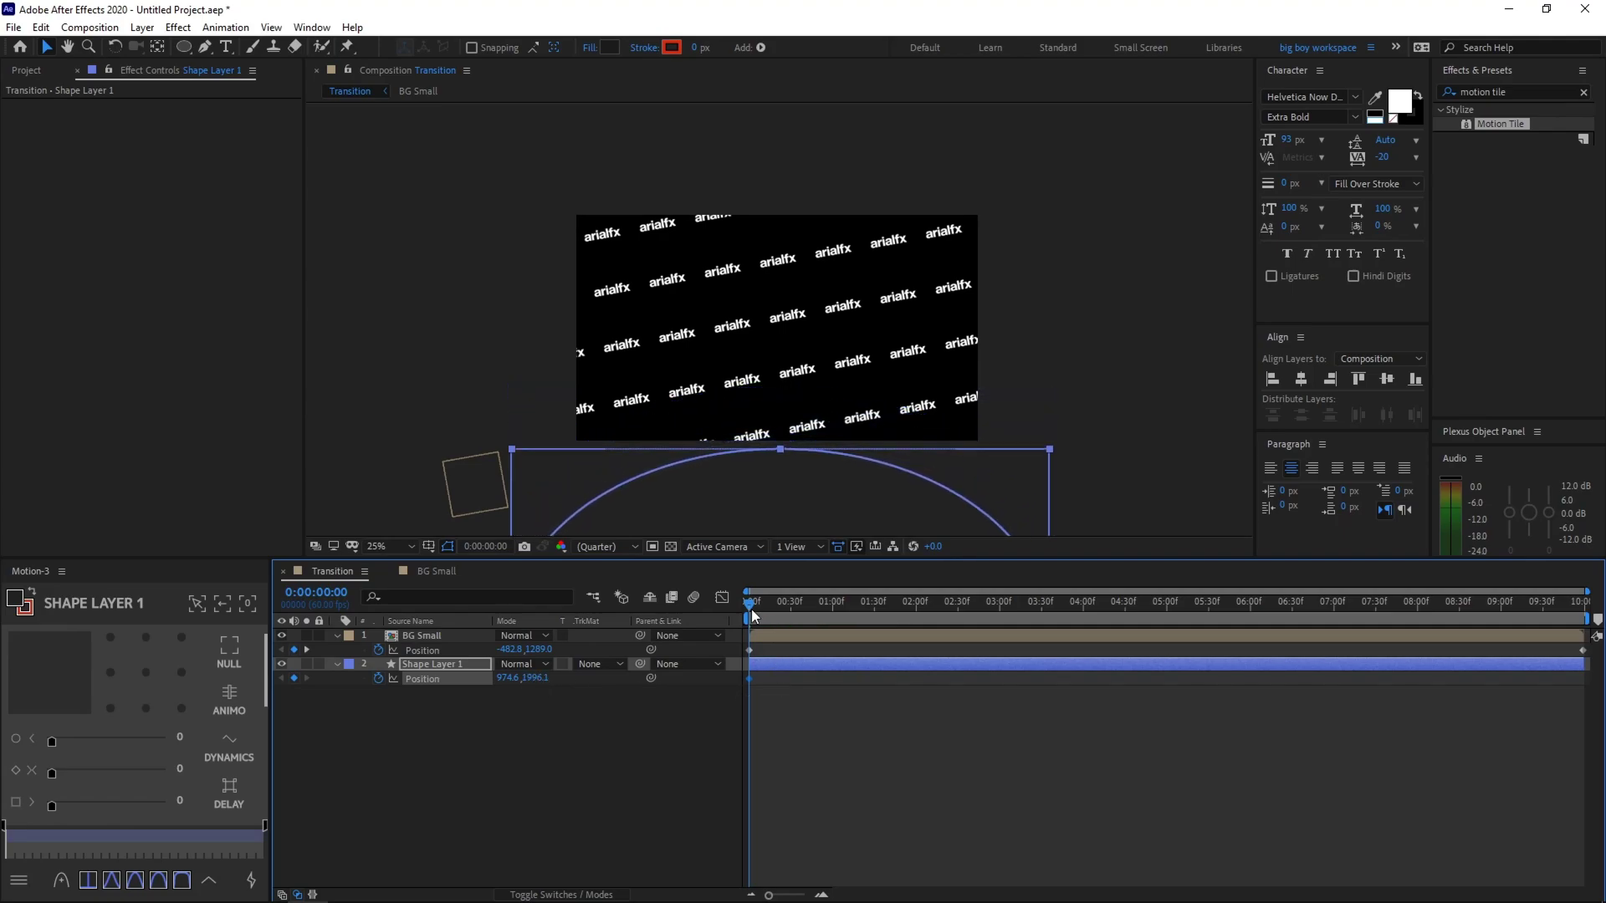
drag(752, 616, 881, 657)
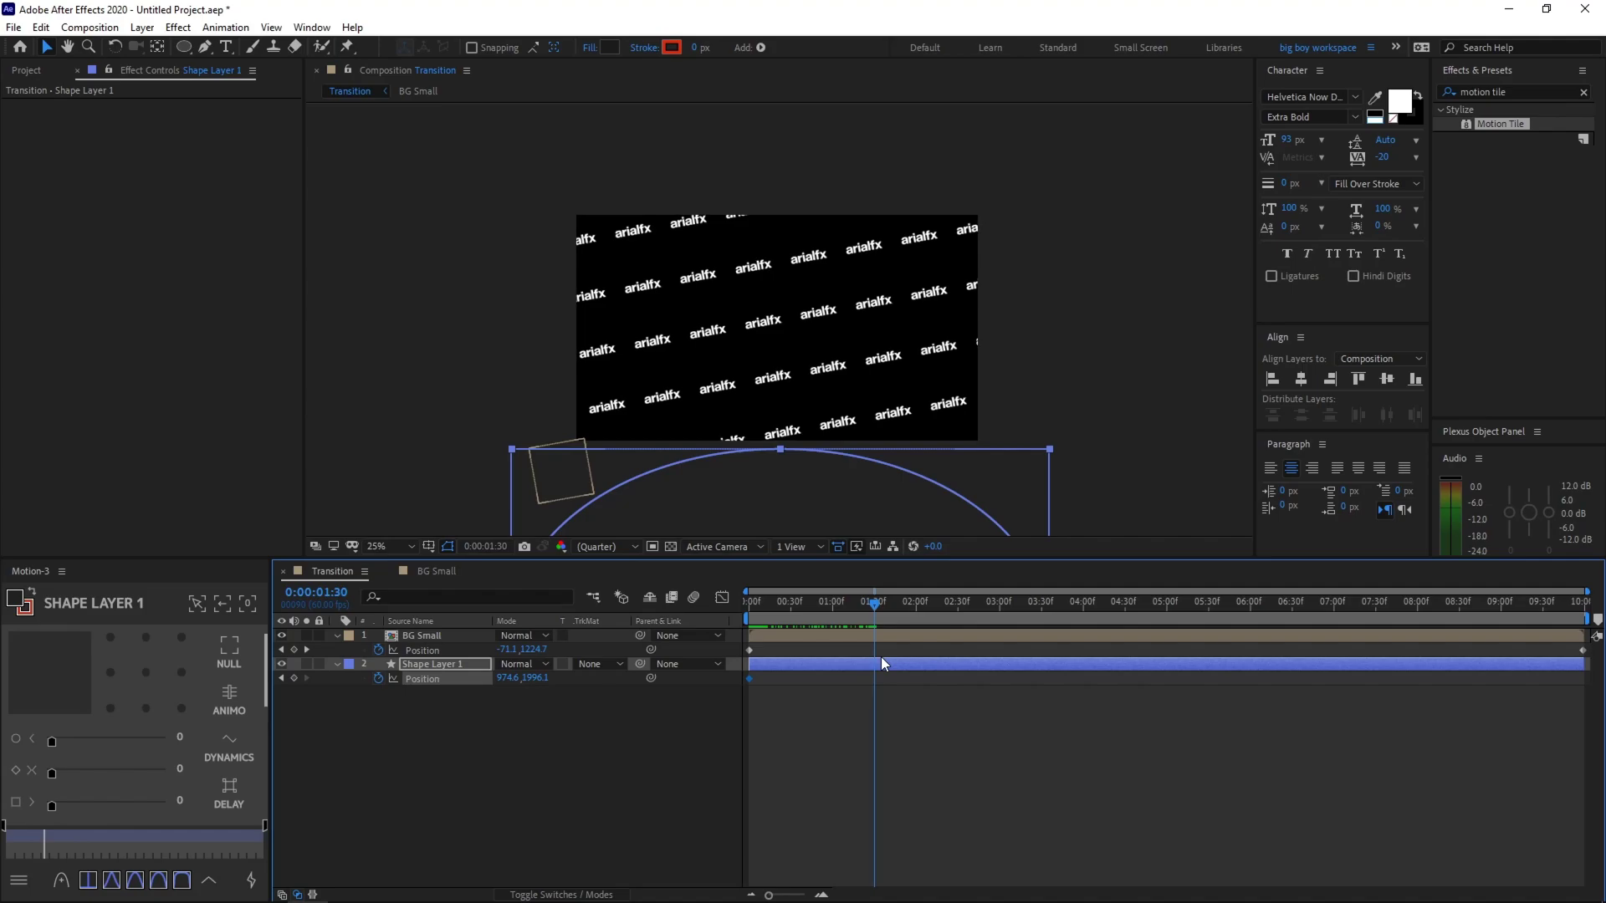
drag(945, 469, 950, 167)
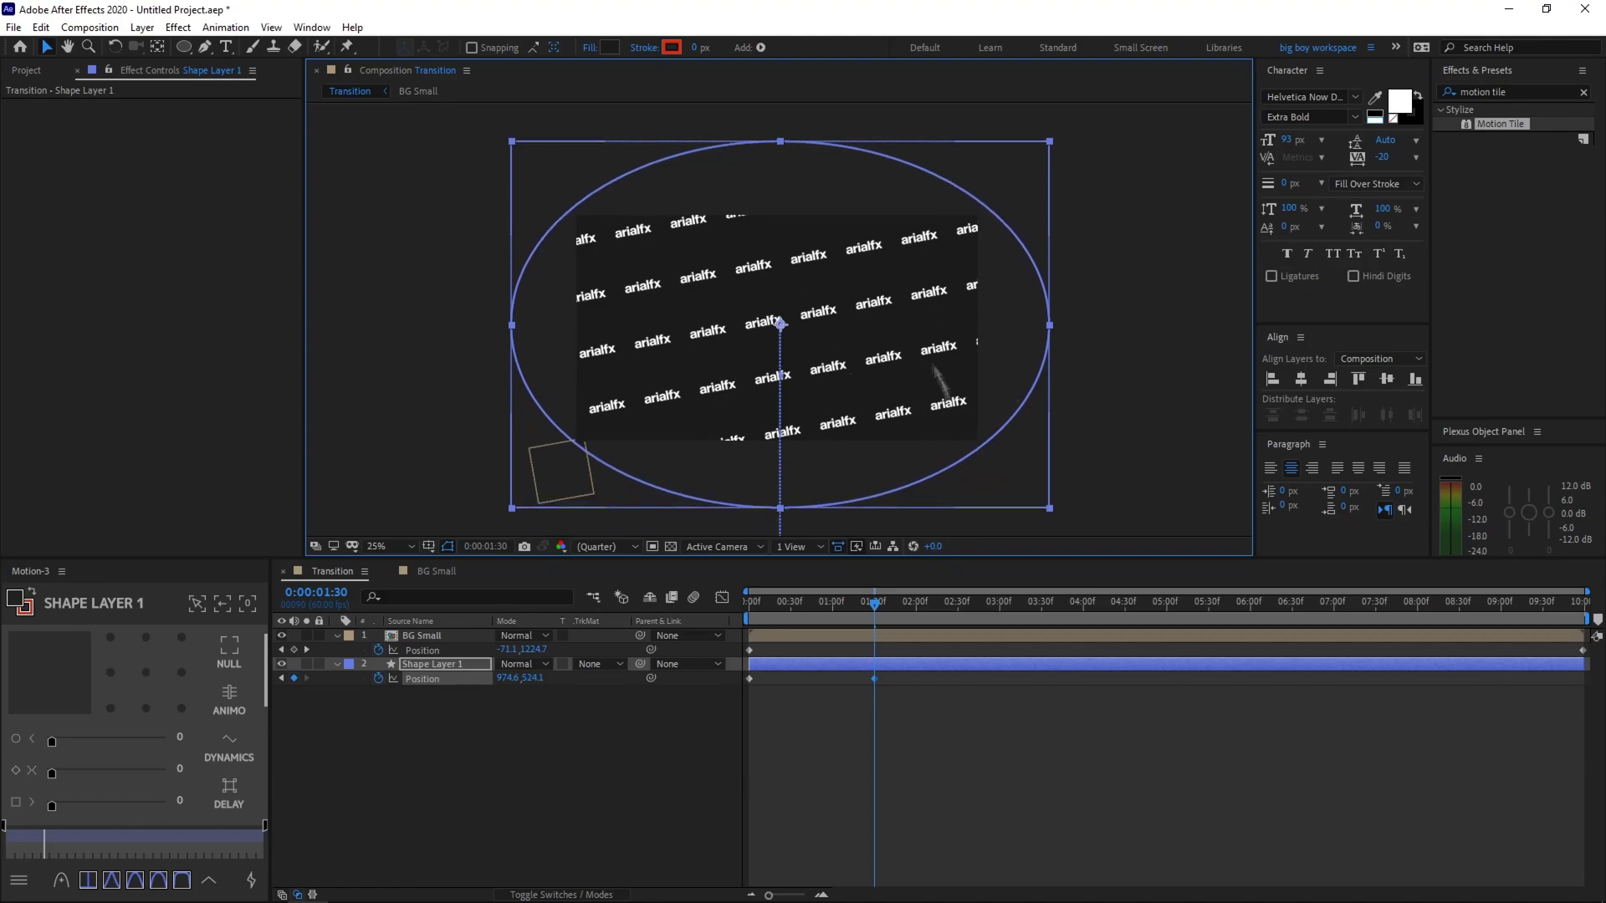
click(893, 694)
drag(922, 694, 720, 672)
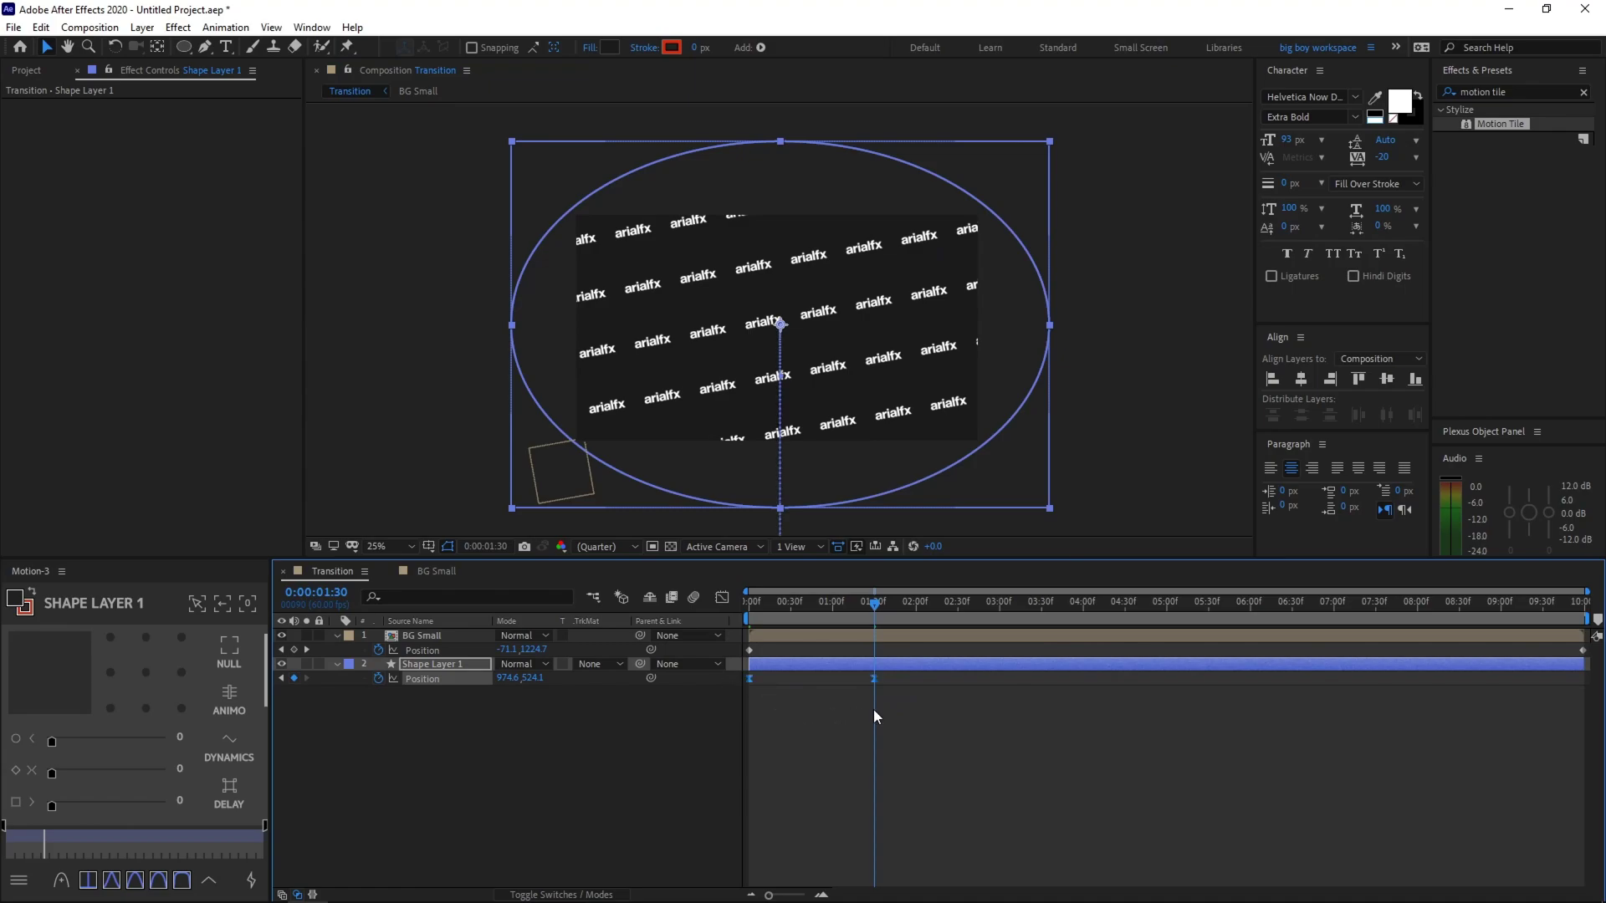
In the speed graph, drag the final keyframe's influence far left for a fast start and long ease-in
click(721, 598)
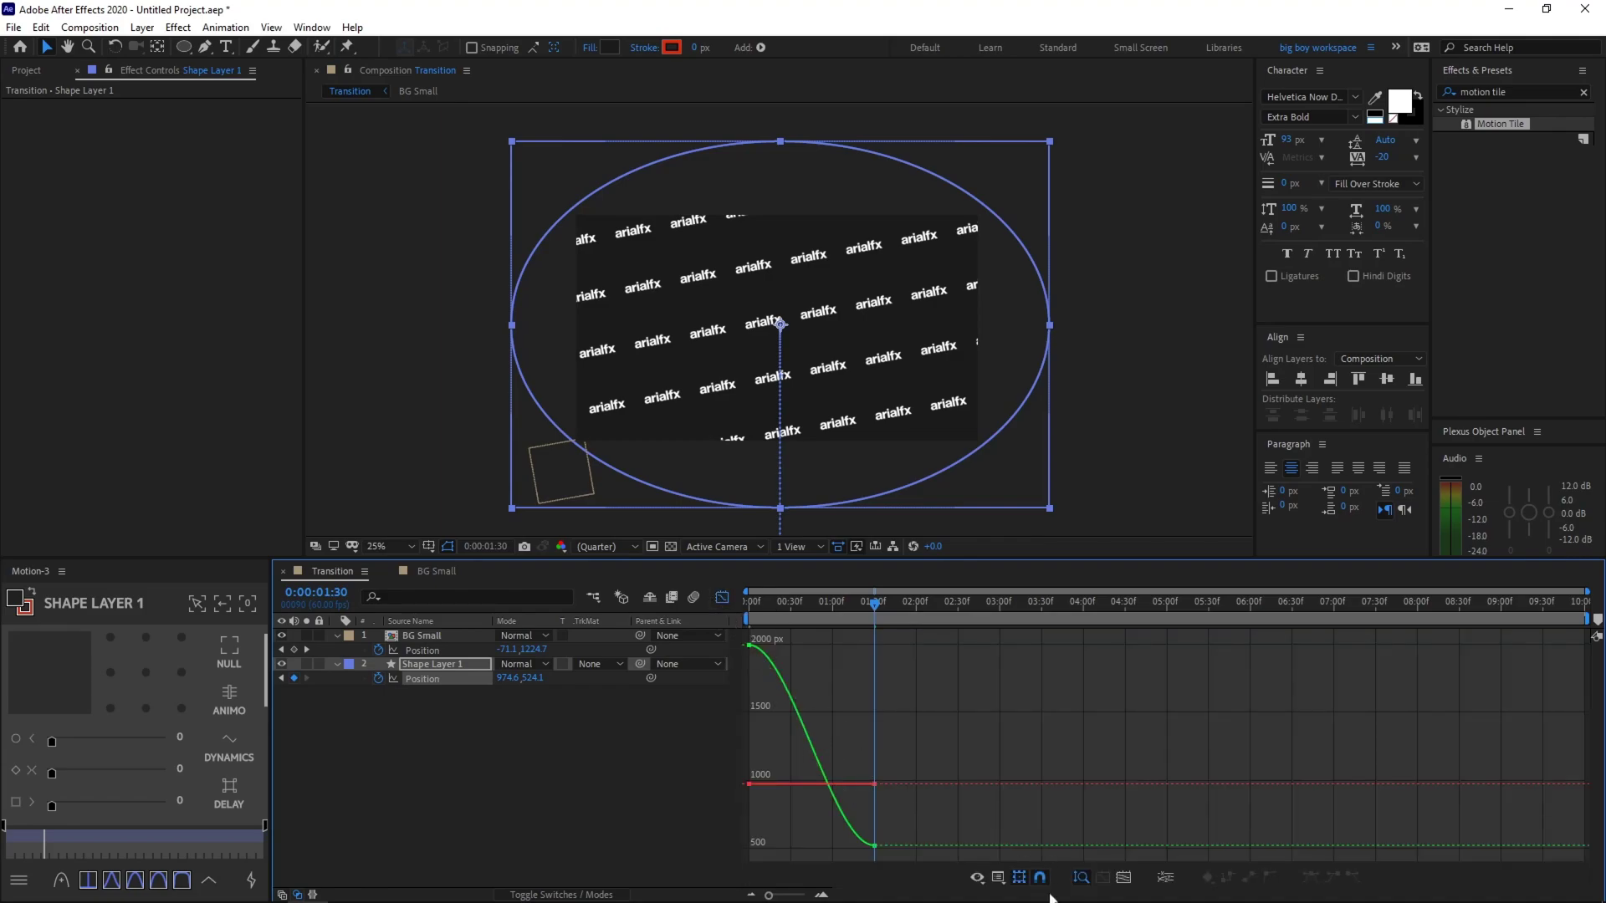
click(999, 878)
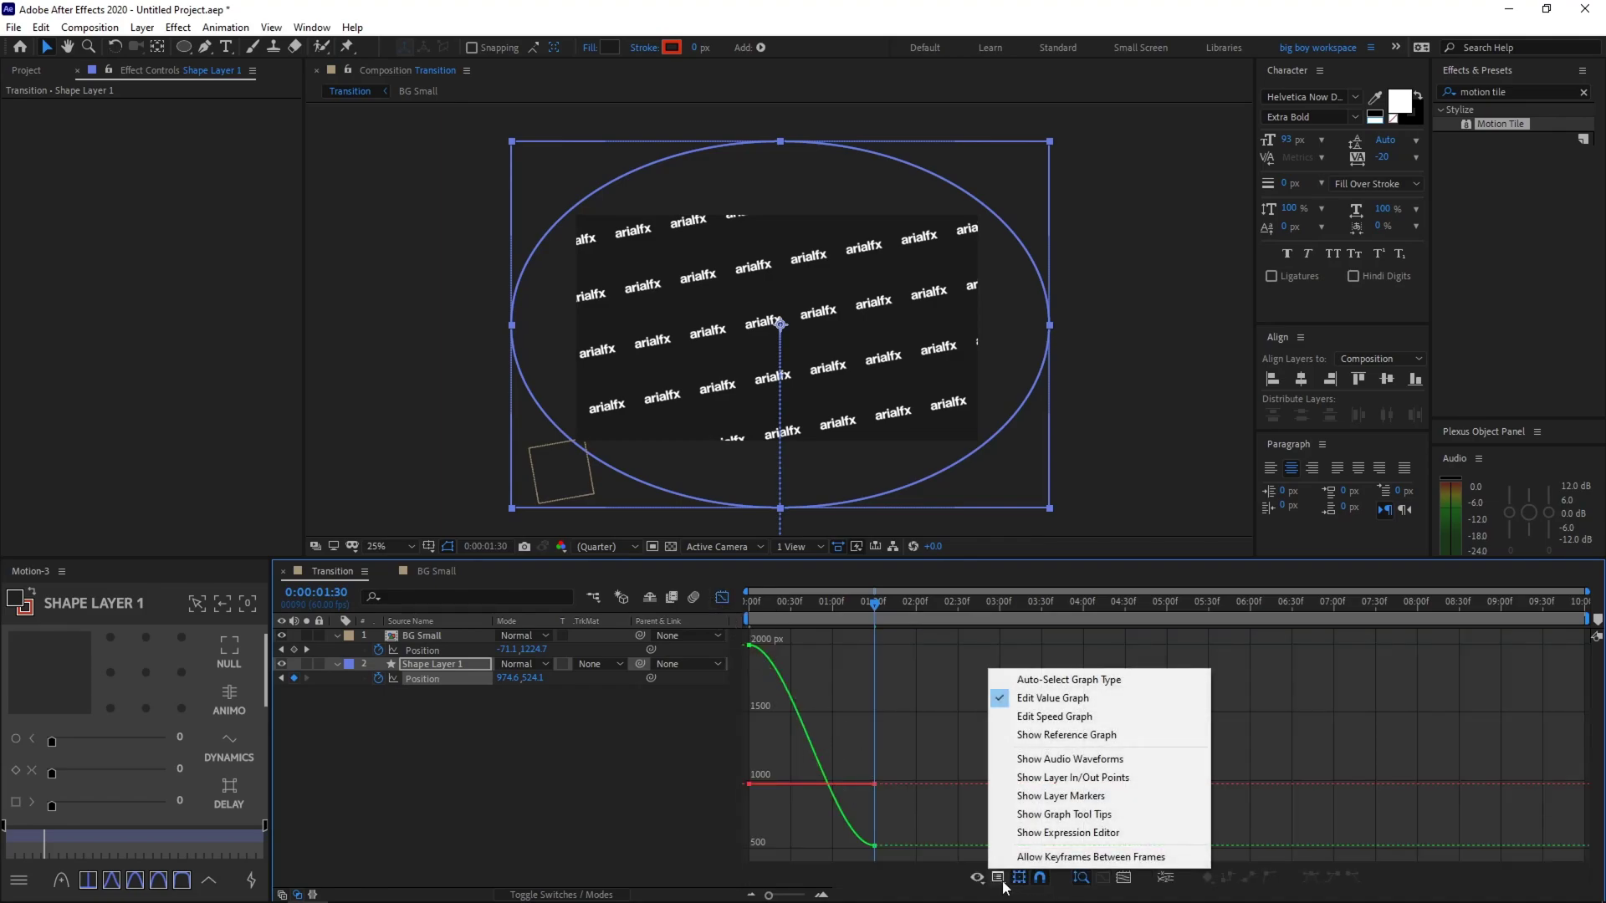
click(1074, 718)
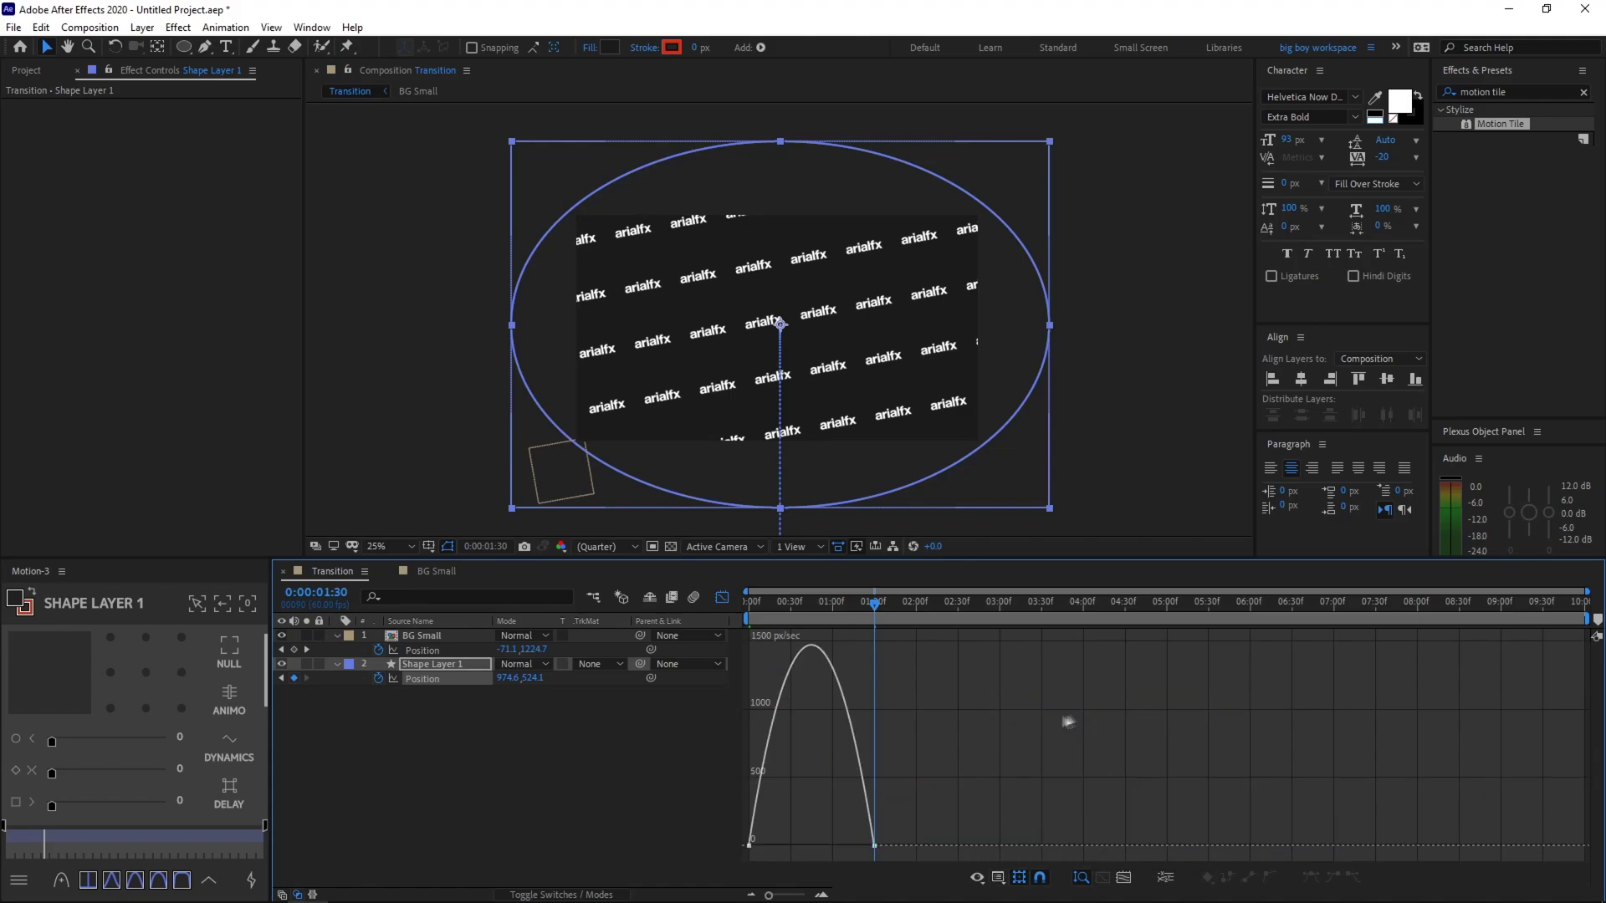
key(ctrl+a)
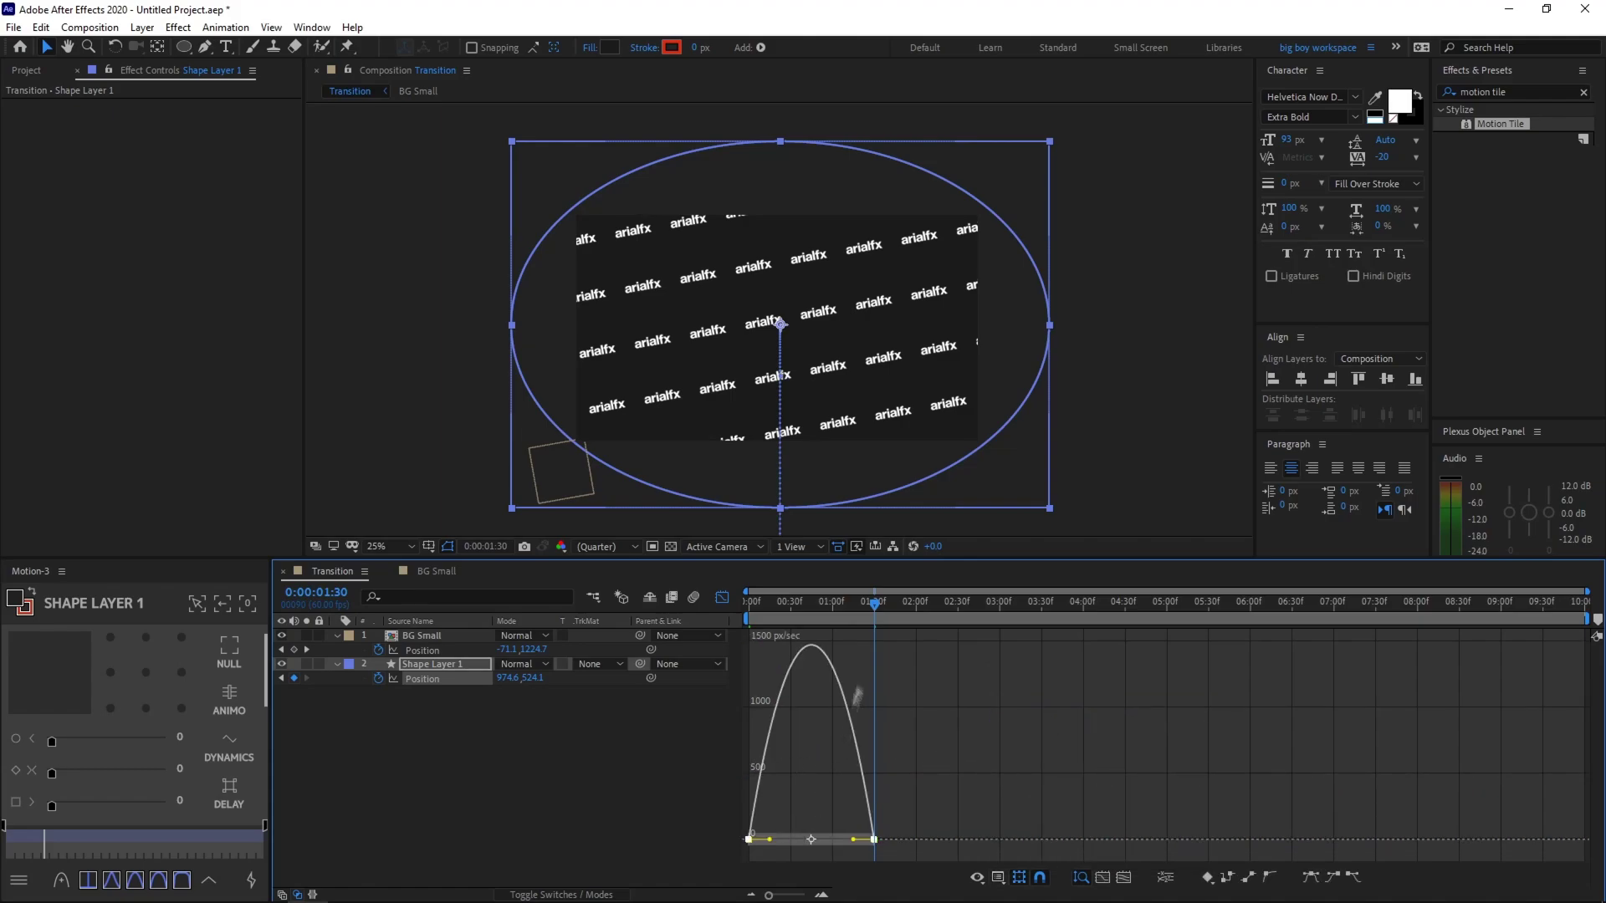
drag(930, 706, 715, 868)
drag(853, 842, 795, 840)
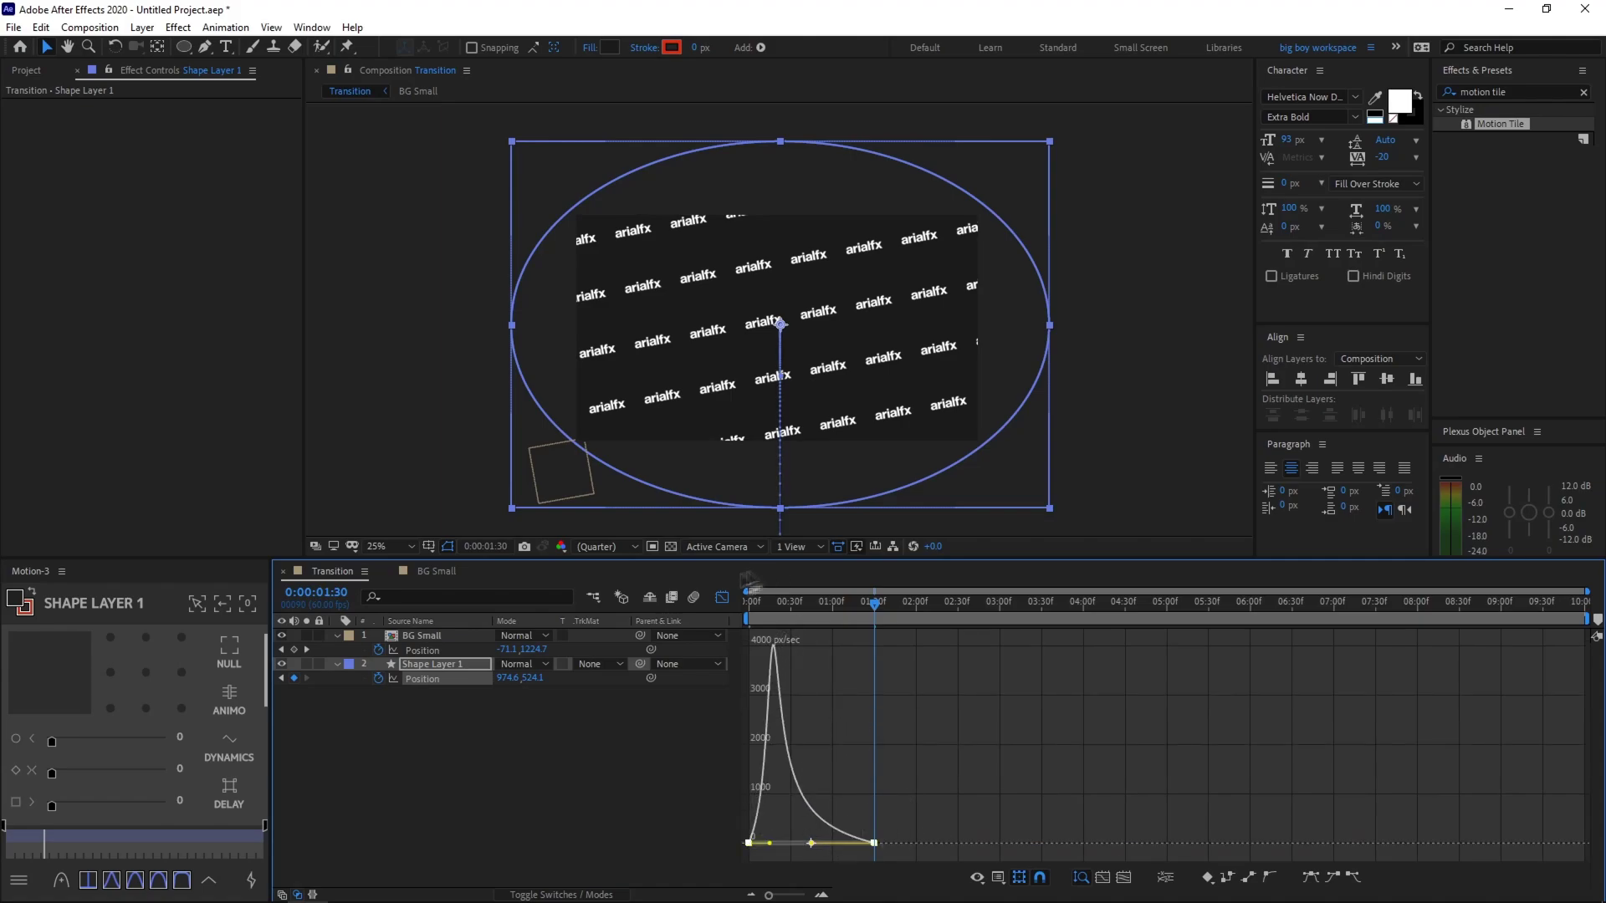
click(721, 597)
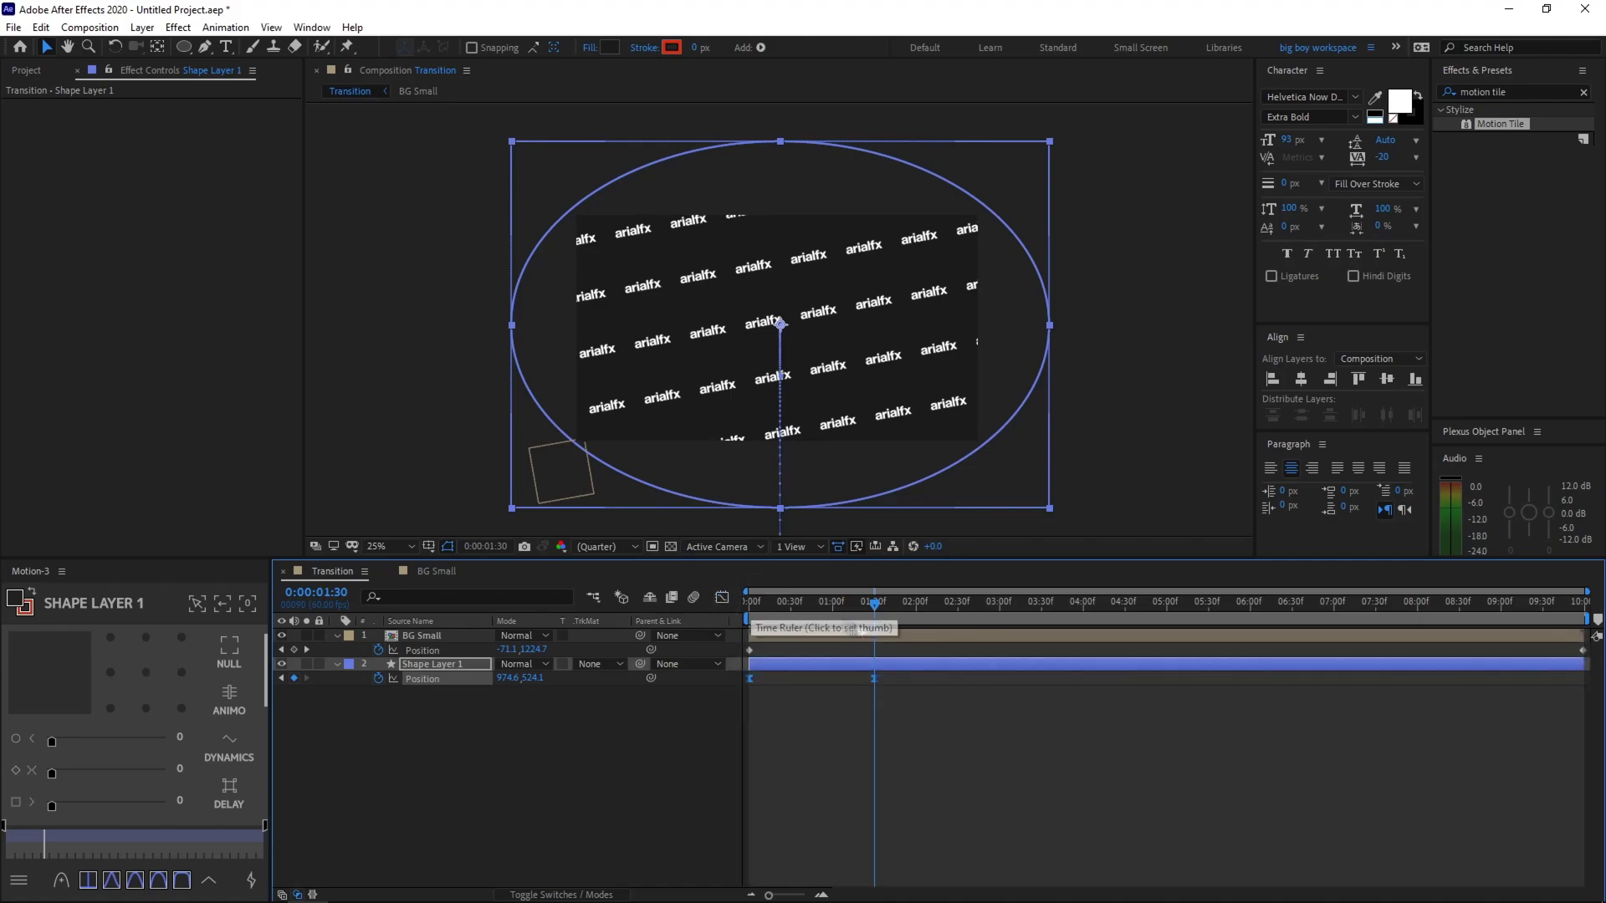
drag(878, 609, 753, 736)
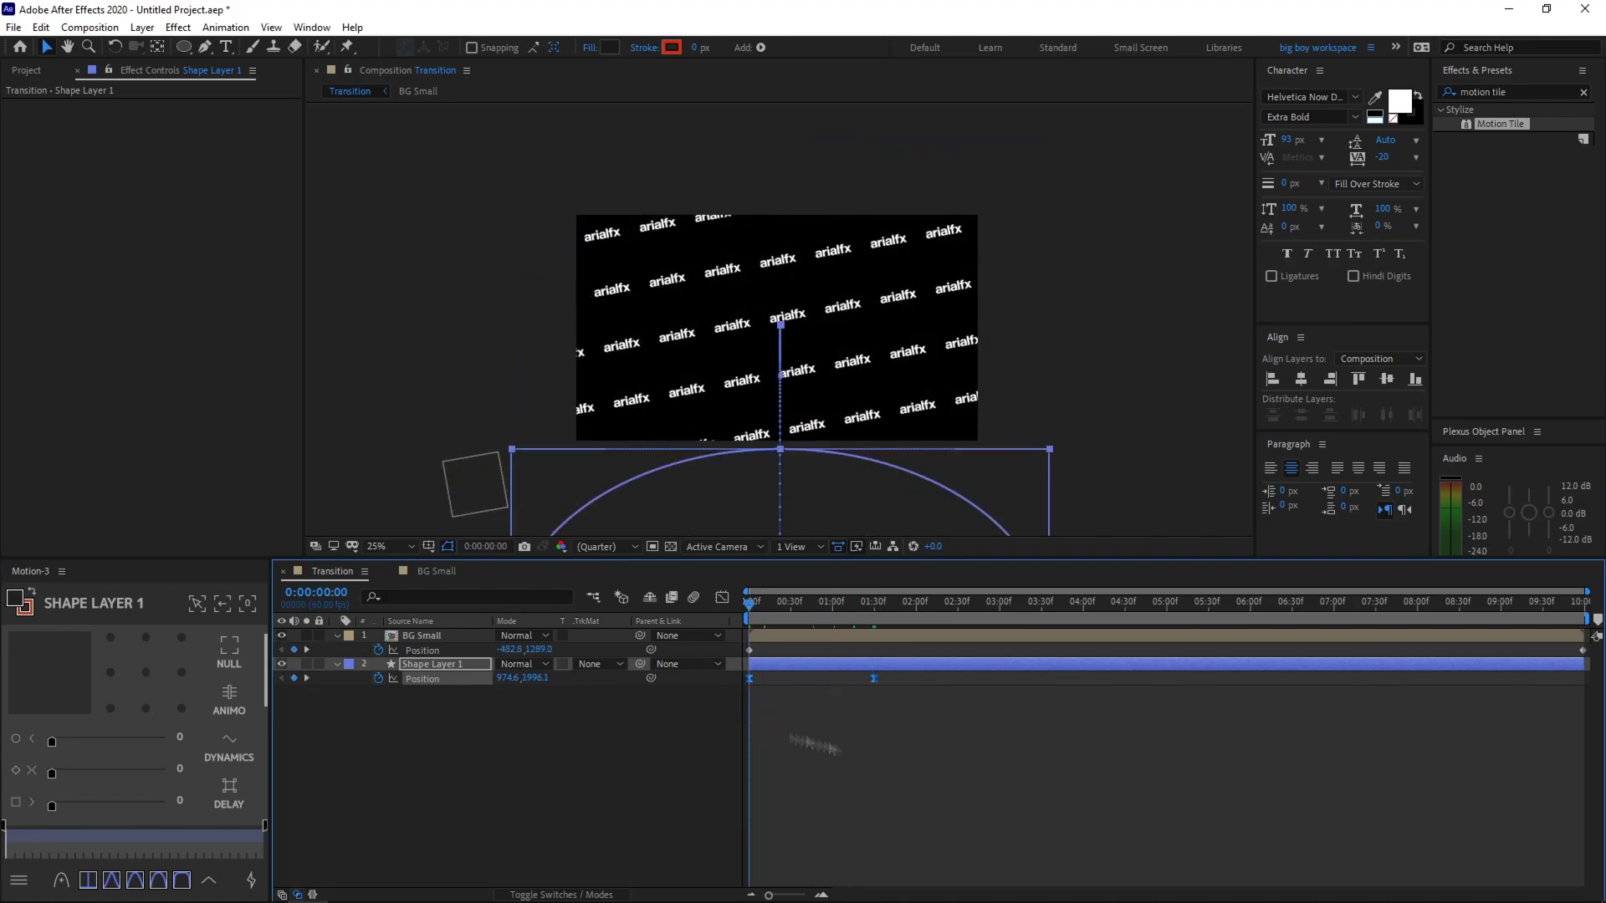
key(space)
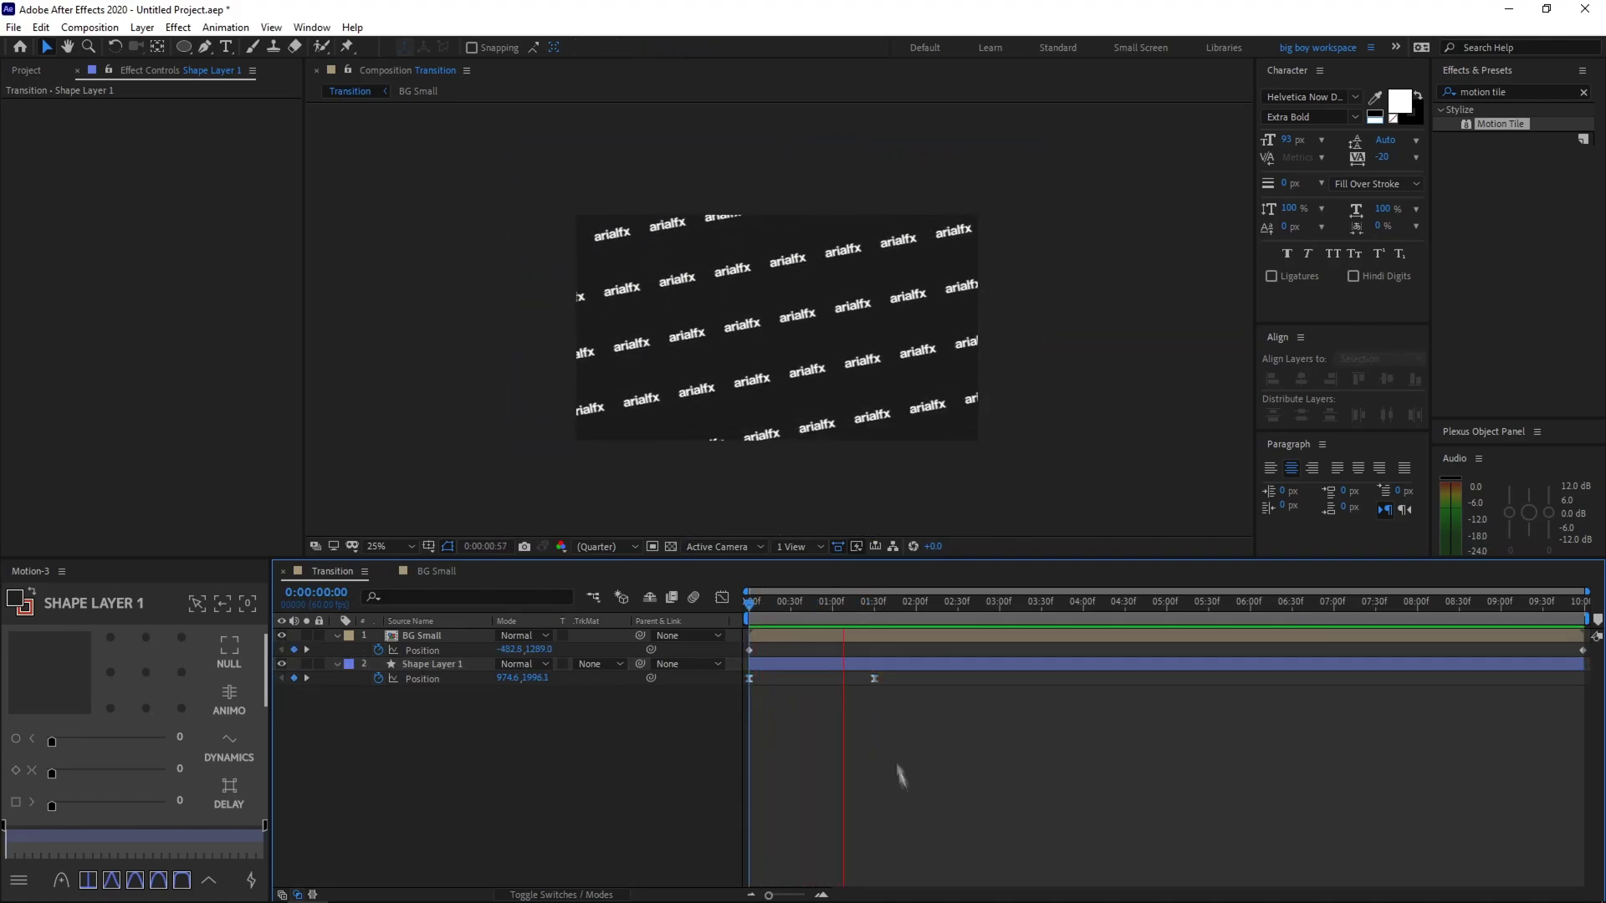
click(829, 621)
drag(829, 620, 784, 640)
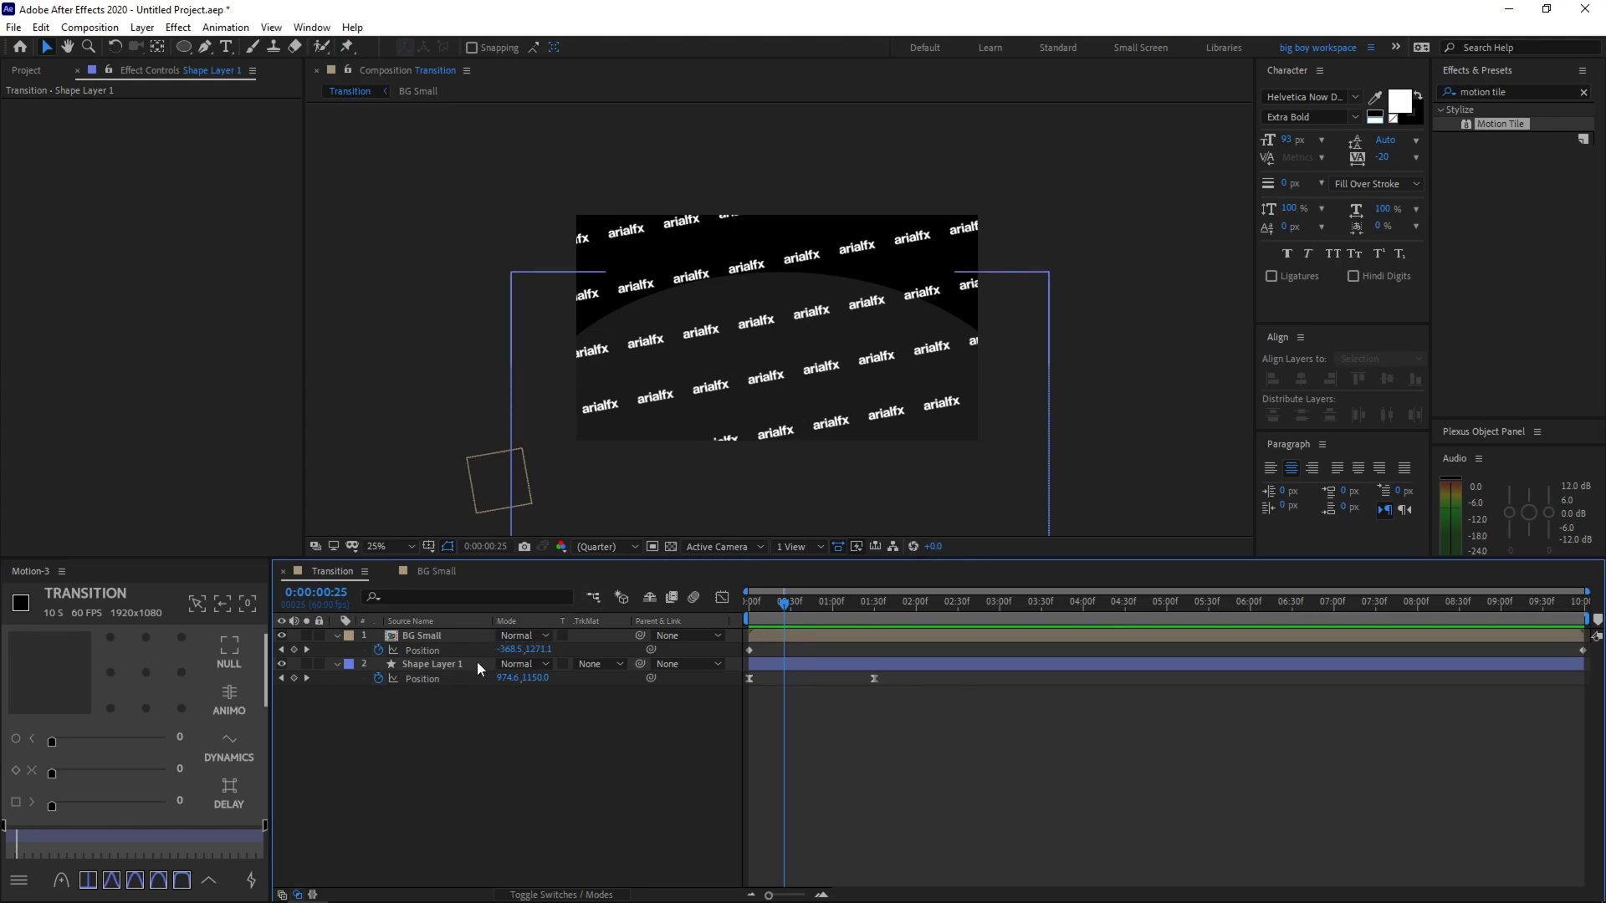
click(443, 664)
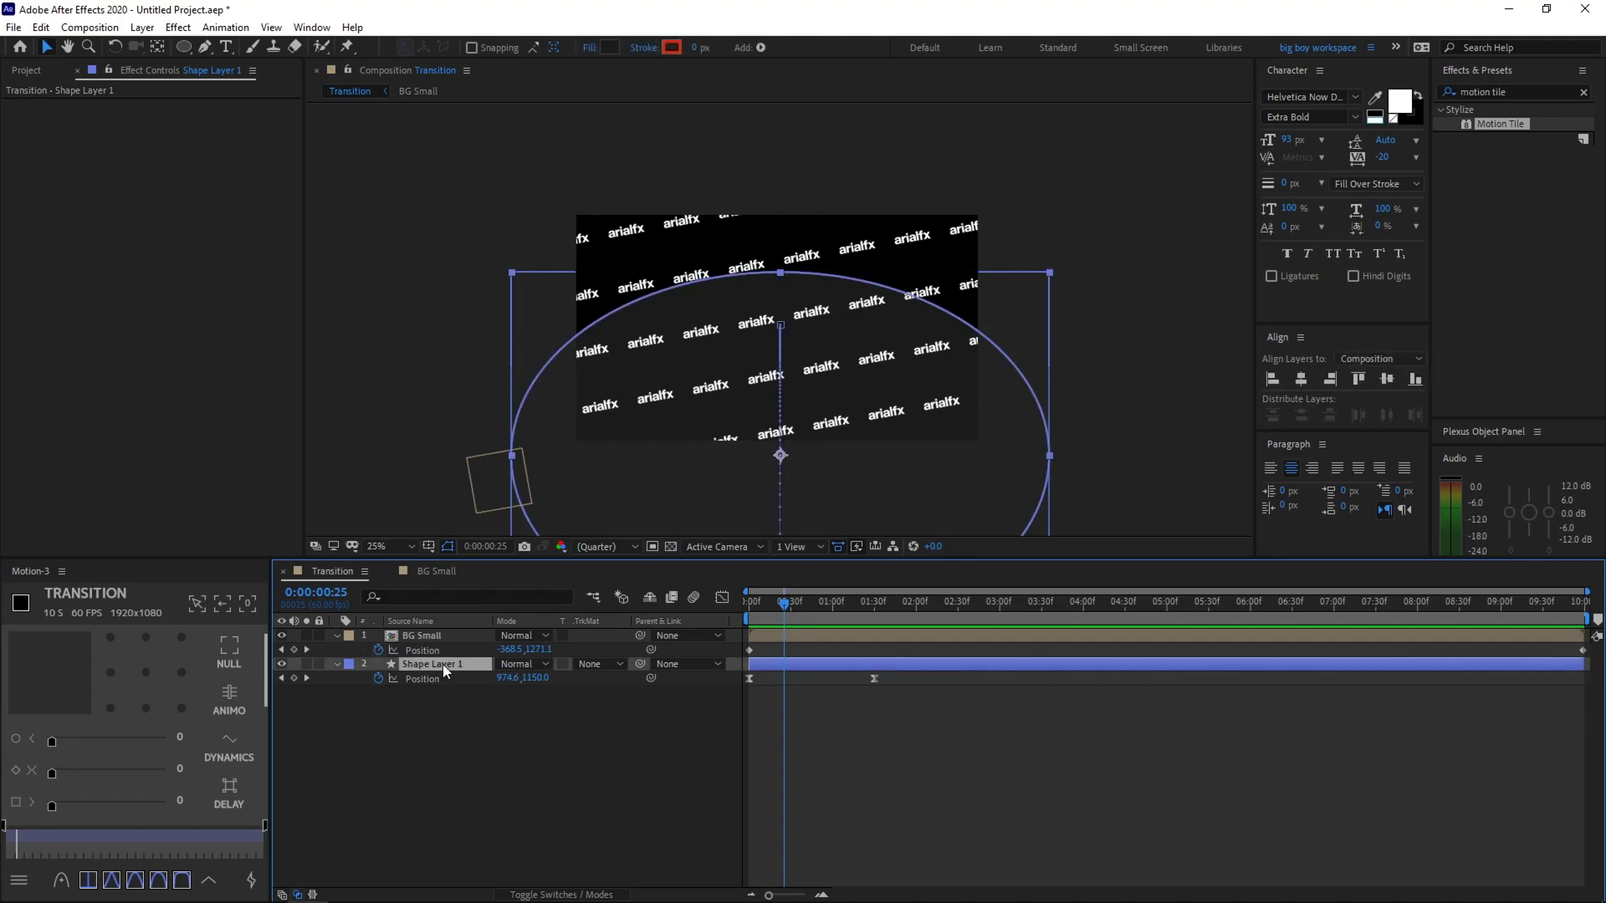
click(1537, 94)
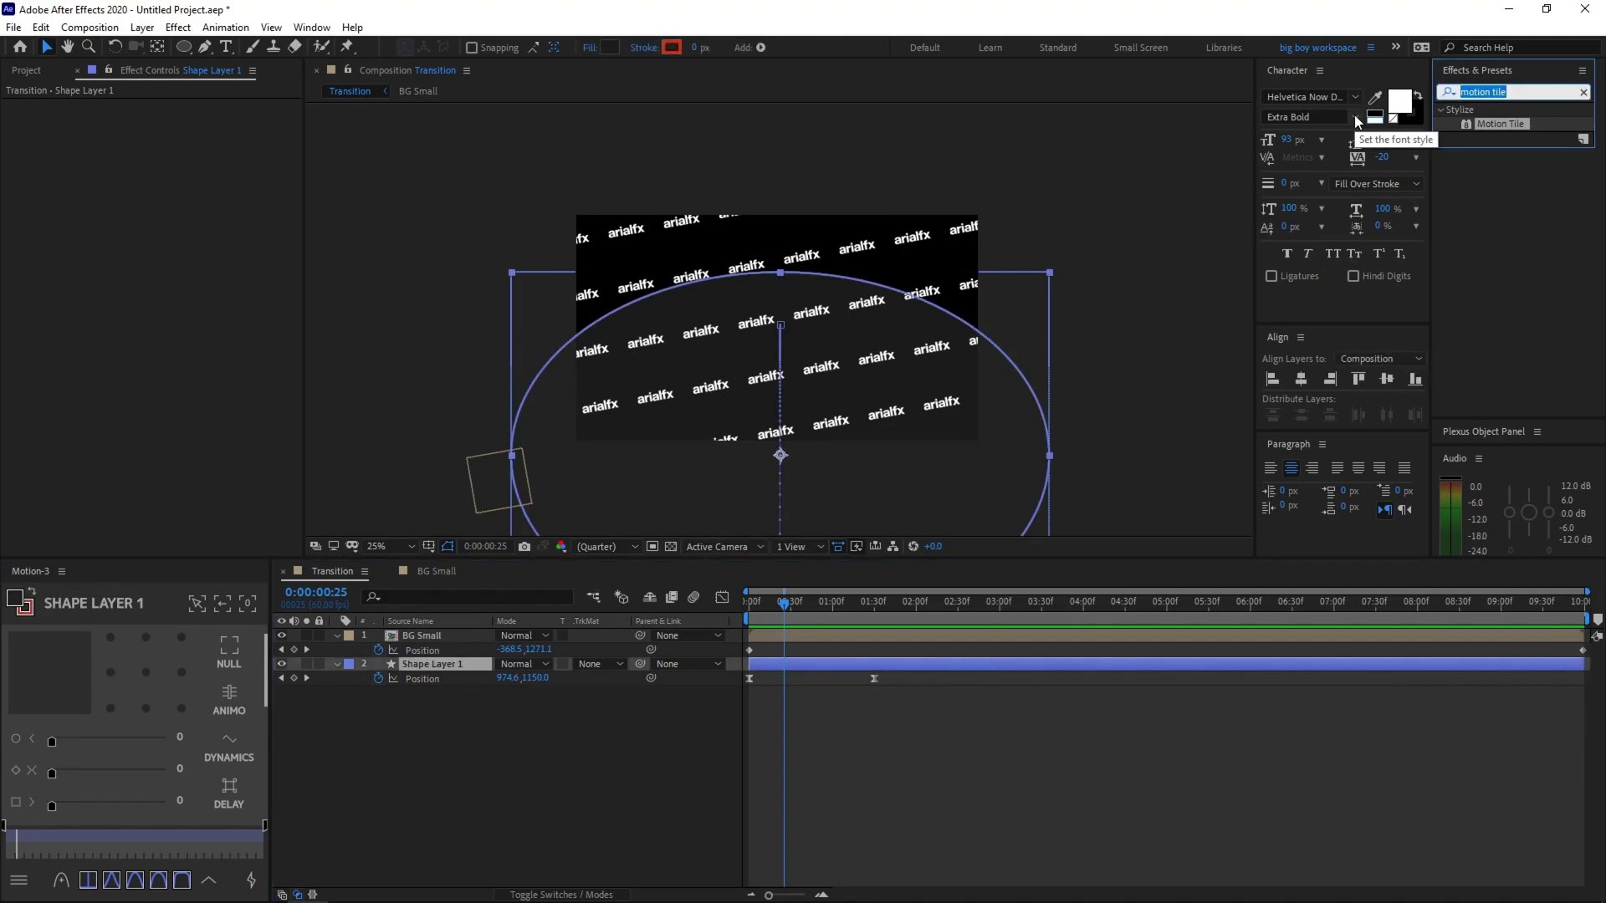
Apply Turbulent Displace from Effects & Presets to Shape Layer 1
text(turbulent)
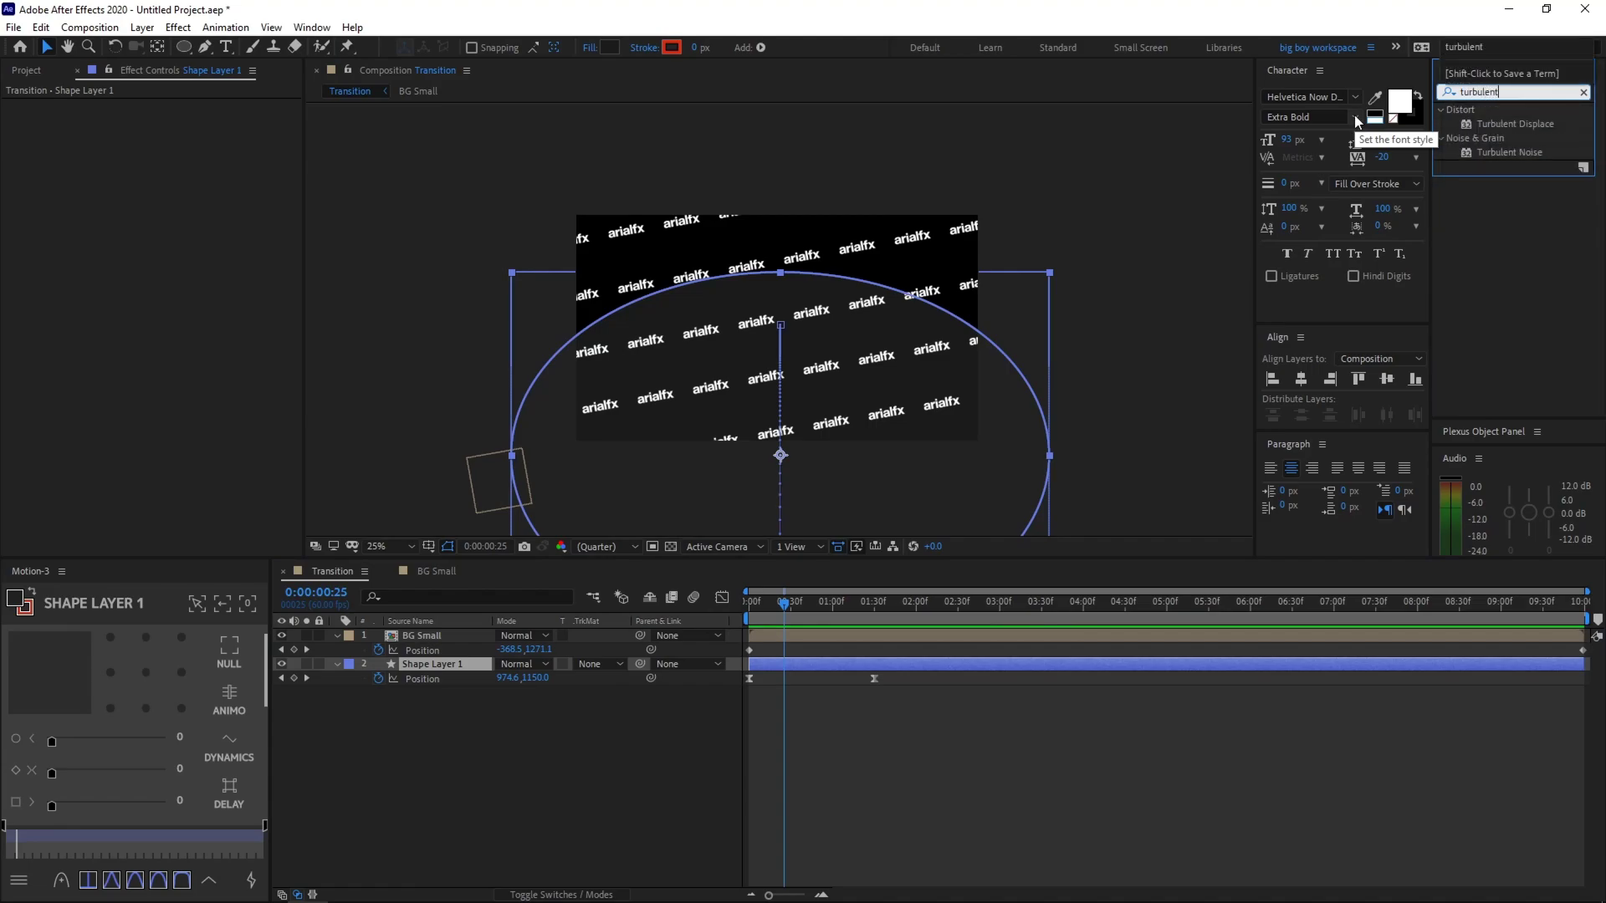
drag(1539, 124, 1067, 665)
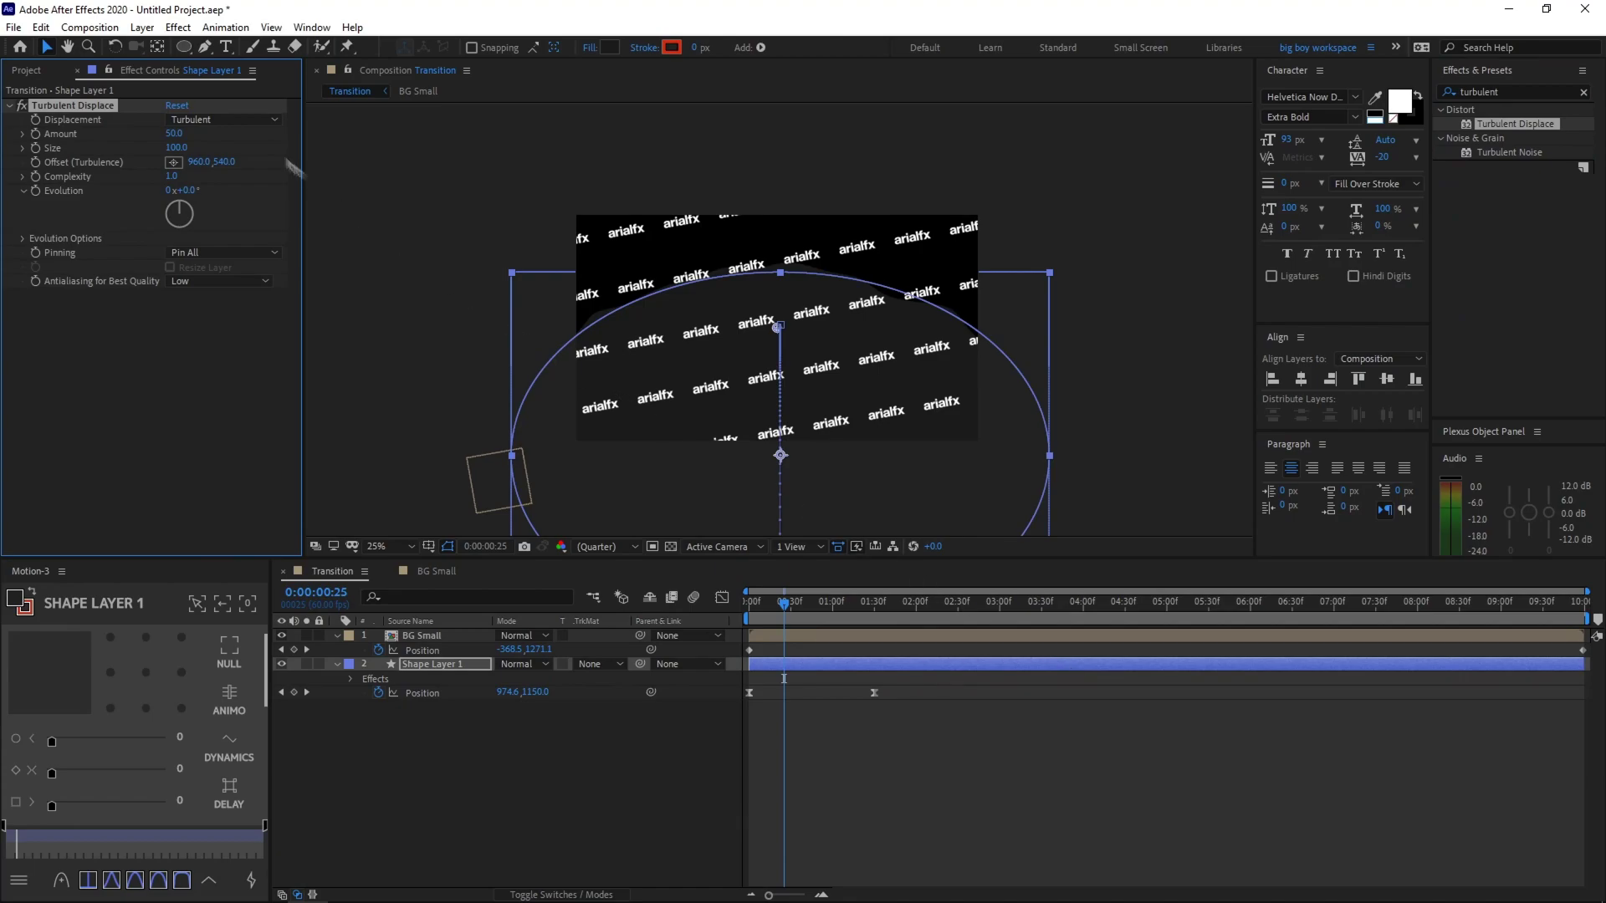
click(174, 134)
click(409, 161)
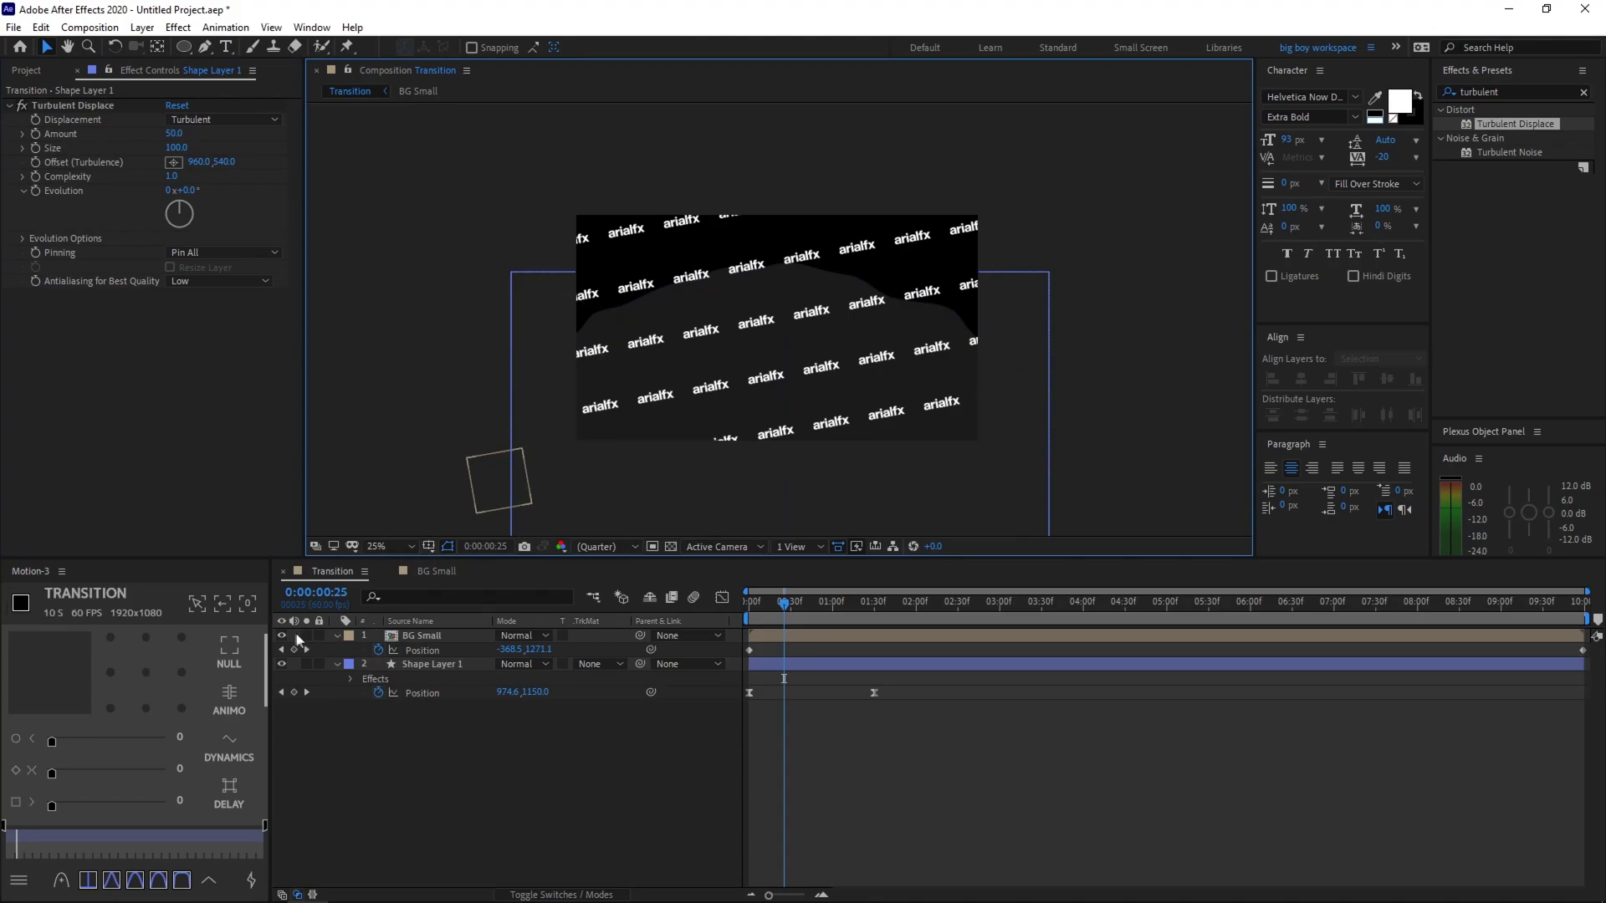
Hide BG Small, fit the viewer, and set the Turbulent Displace Amount to 35
click(281, 636)
scroll(771, 309, up, 1)
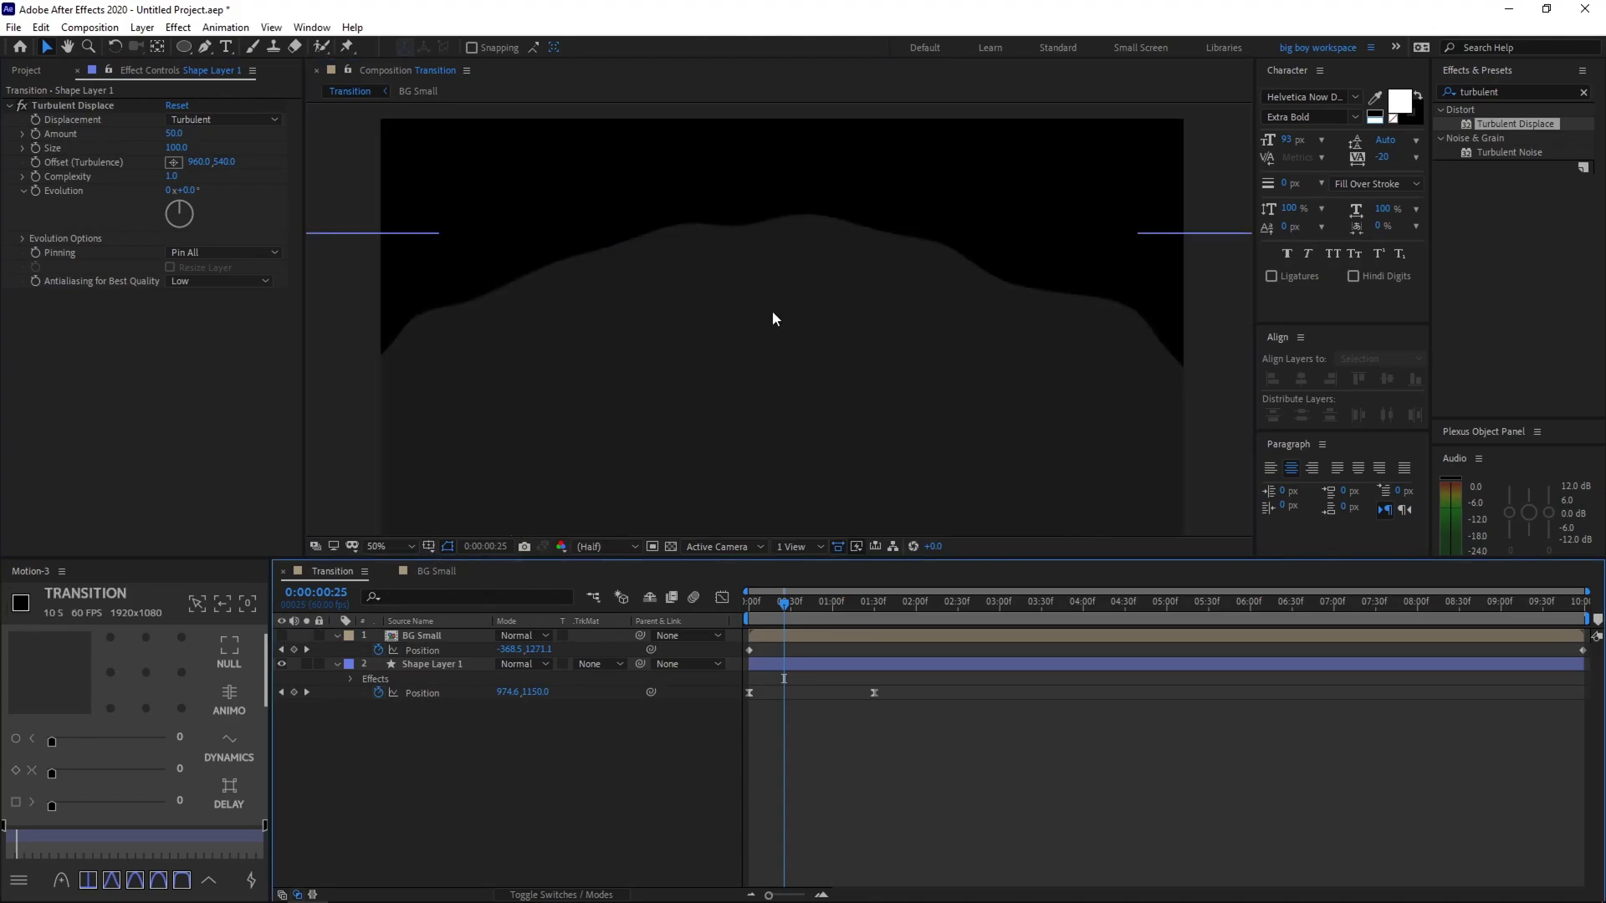
click(386, 564)
drag(172, 133, 203, 160)
click(176, 134)
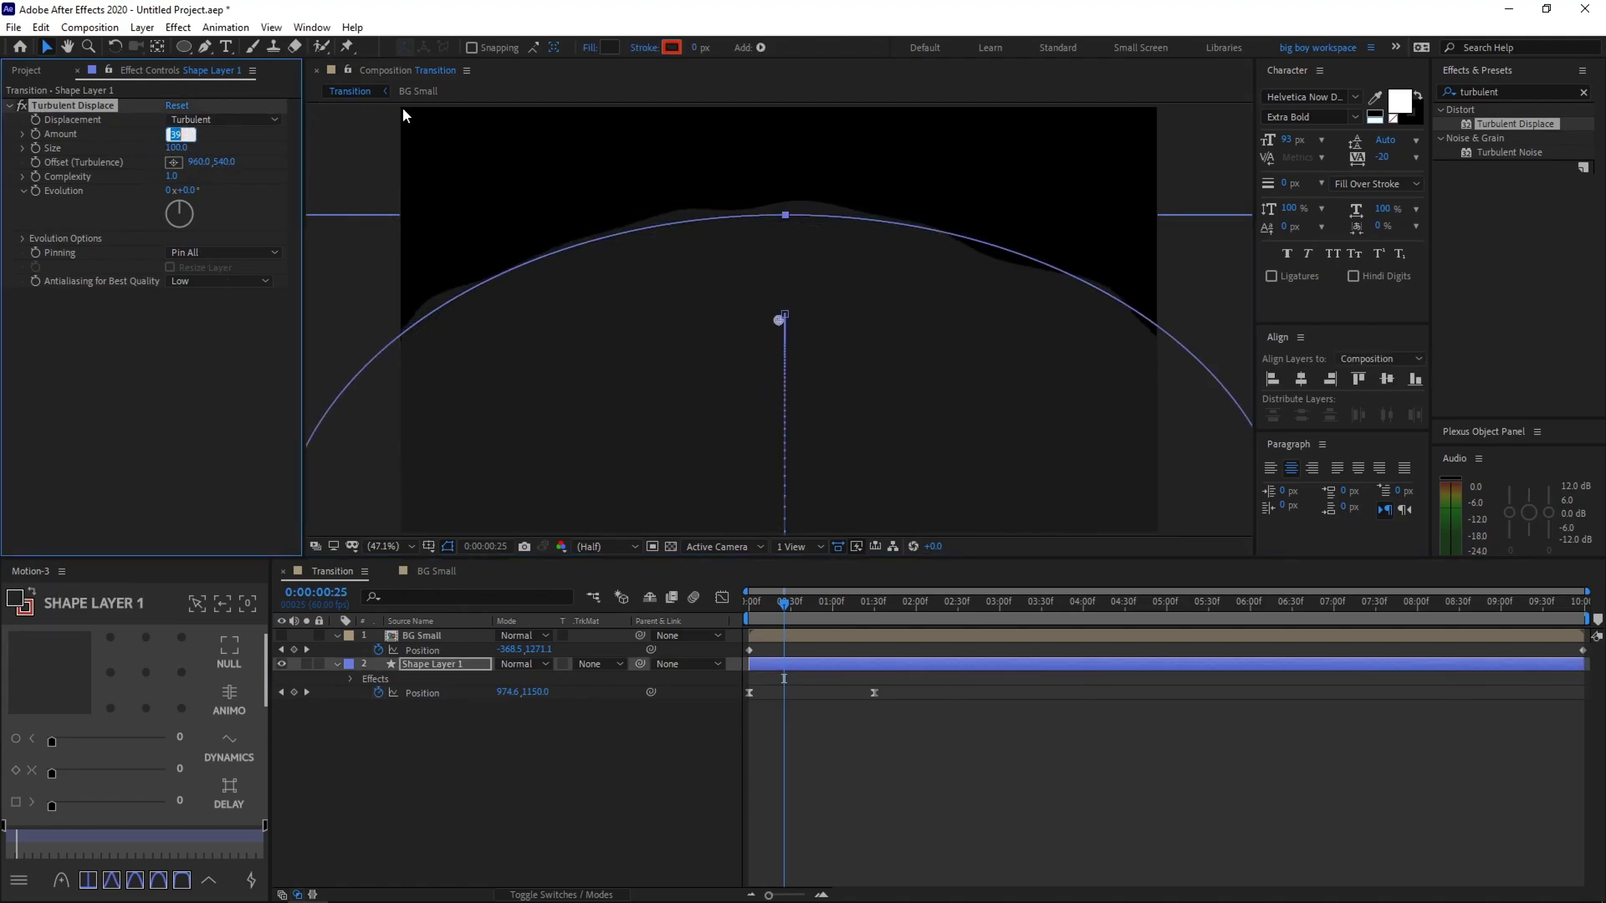
text(35)
key(Return)
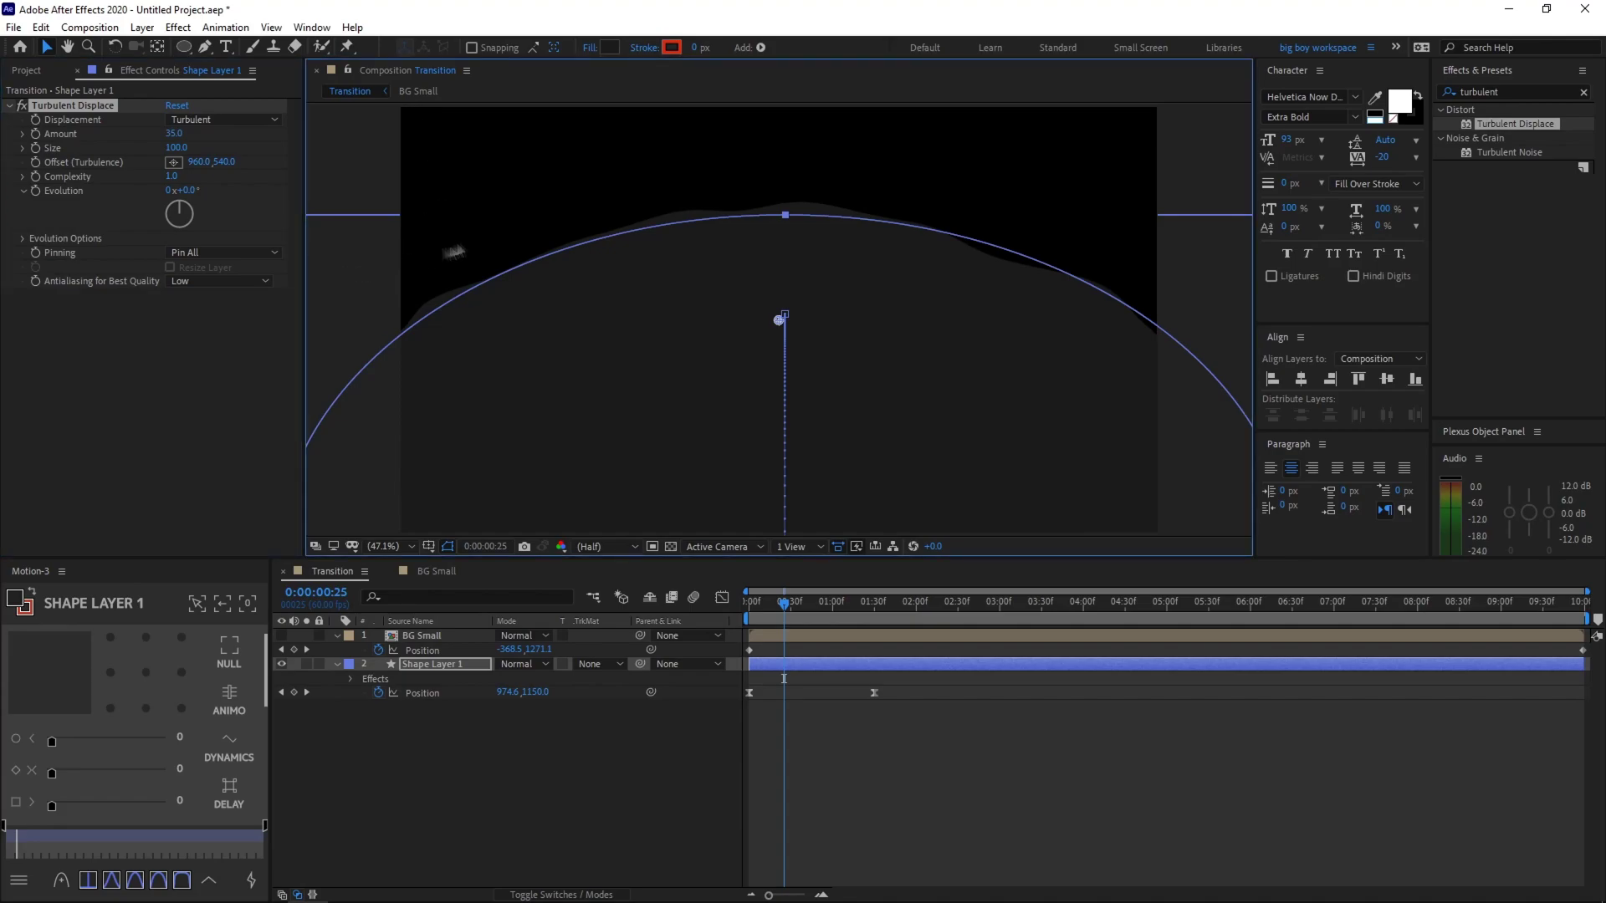
click(550, 205)
drag(786, 602, 869, 599)
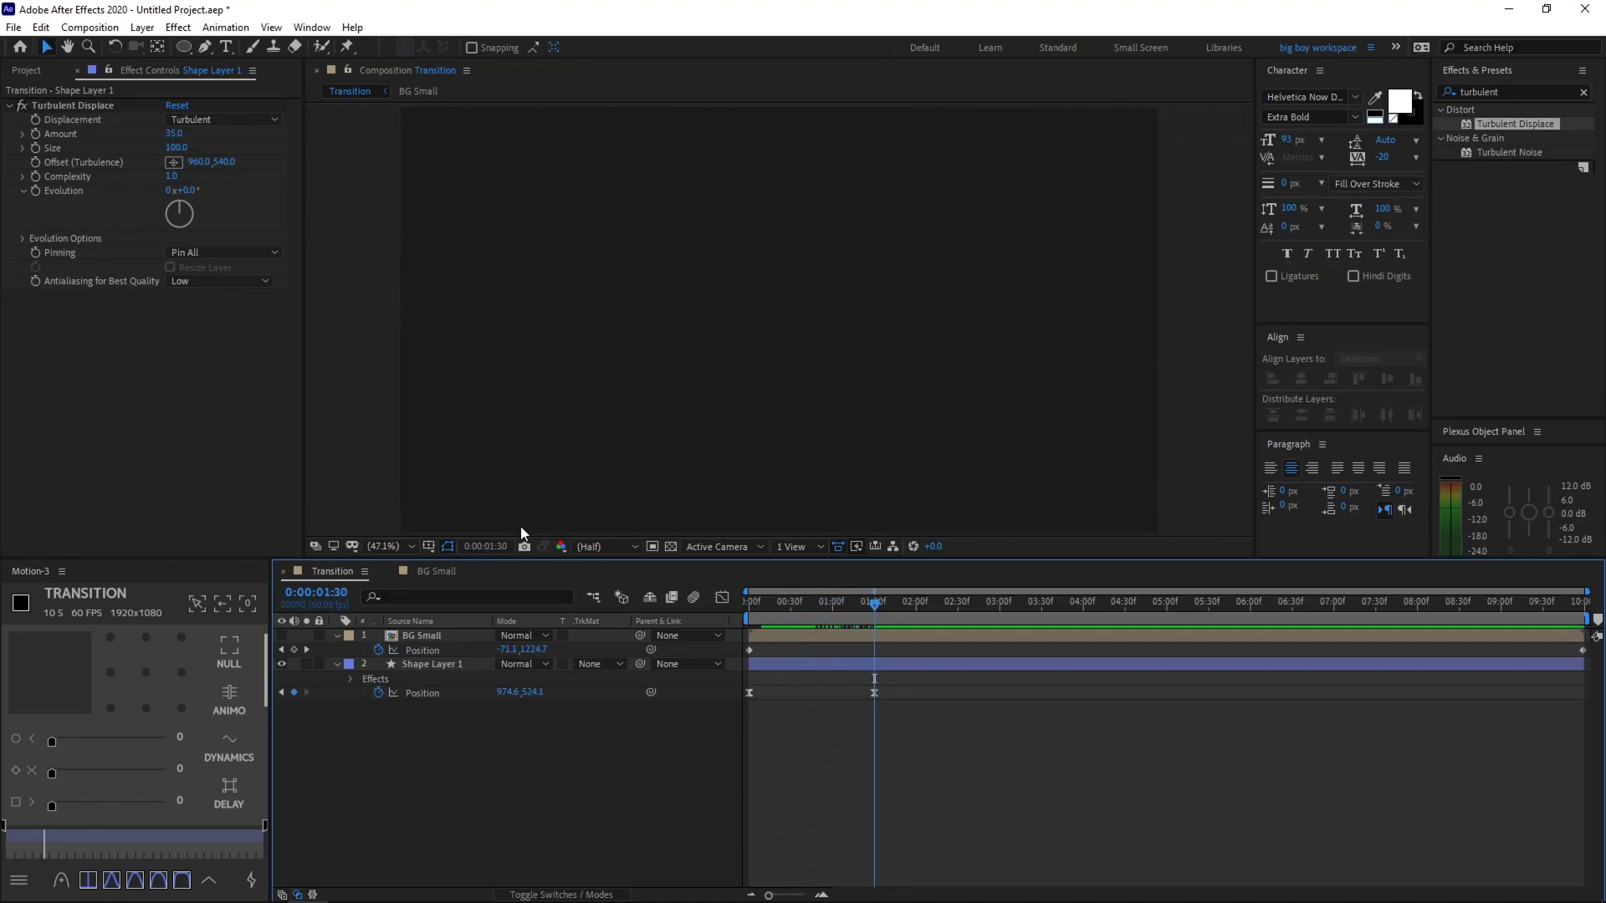
Zoom the viewer to 25%, unhide BG Small, and preview the reveal up to 1:30
click(412, 547)
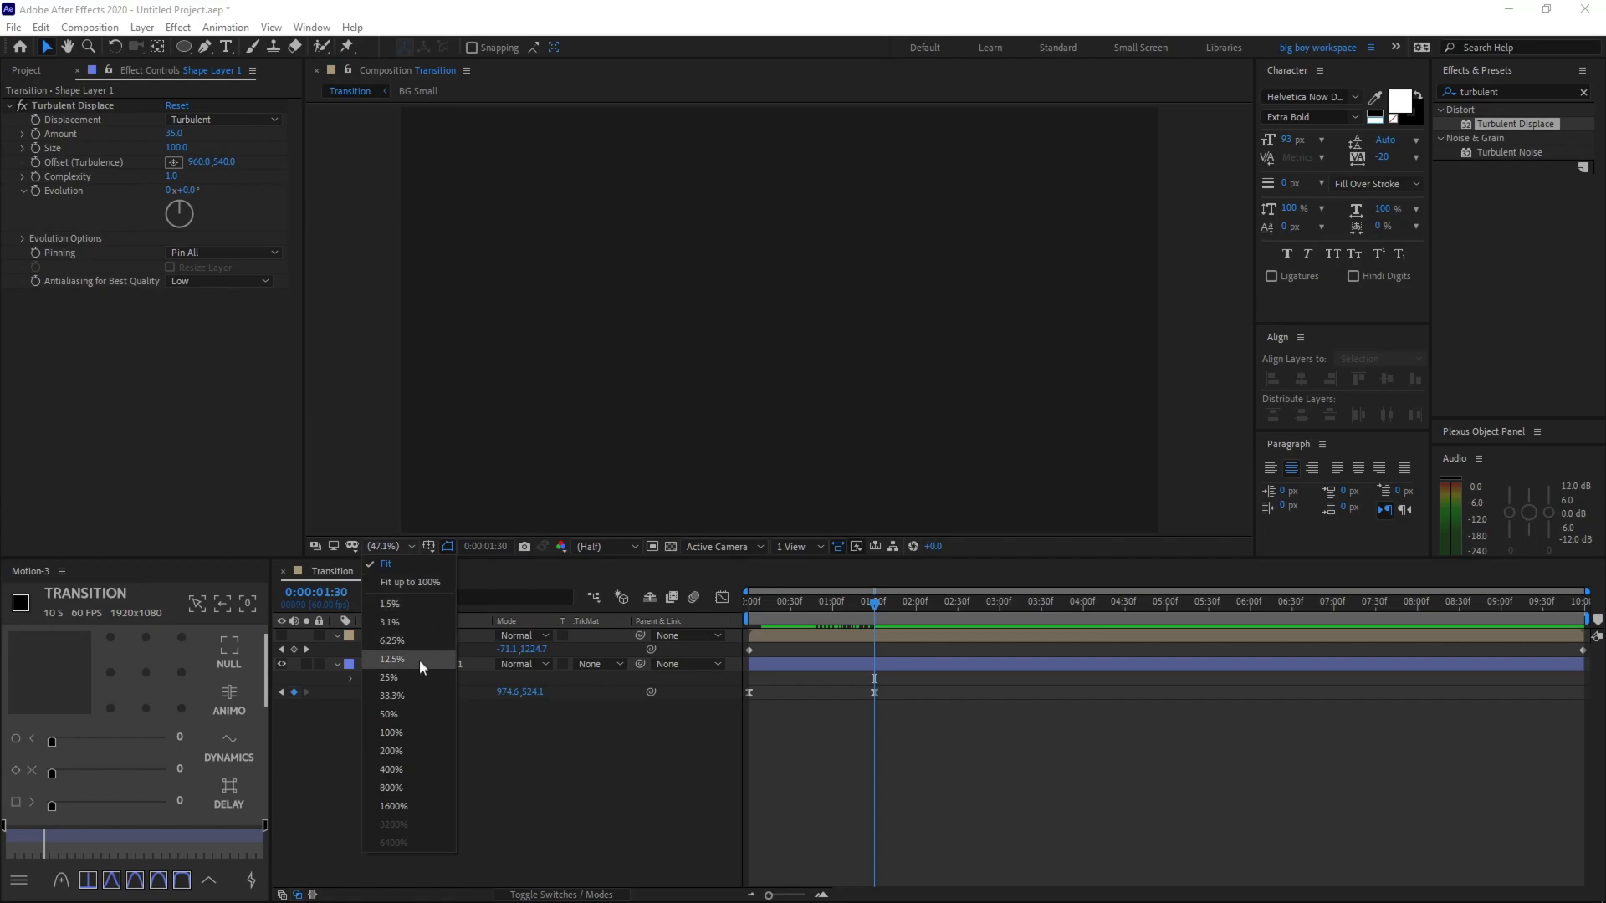
click(389, 677)
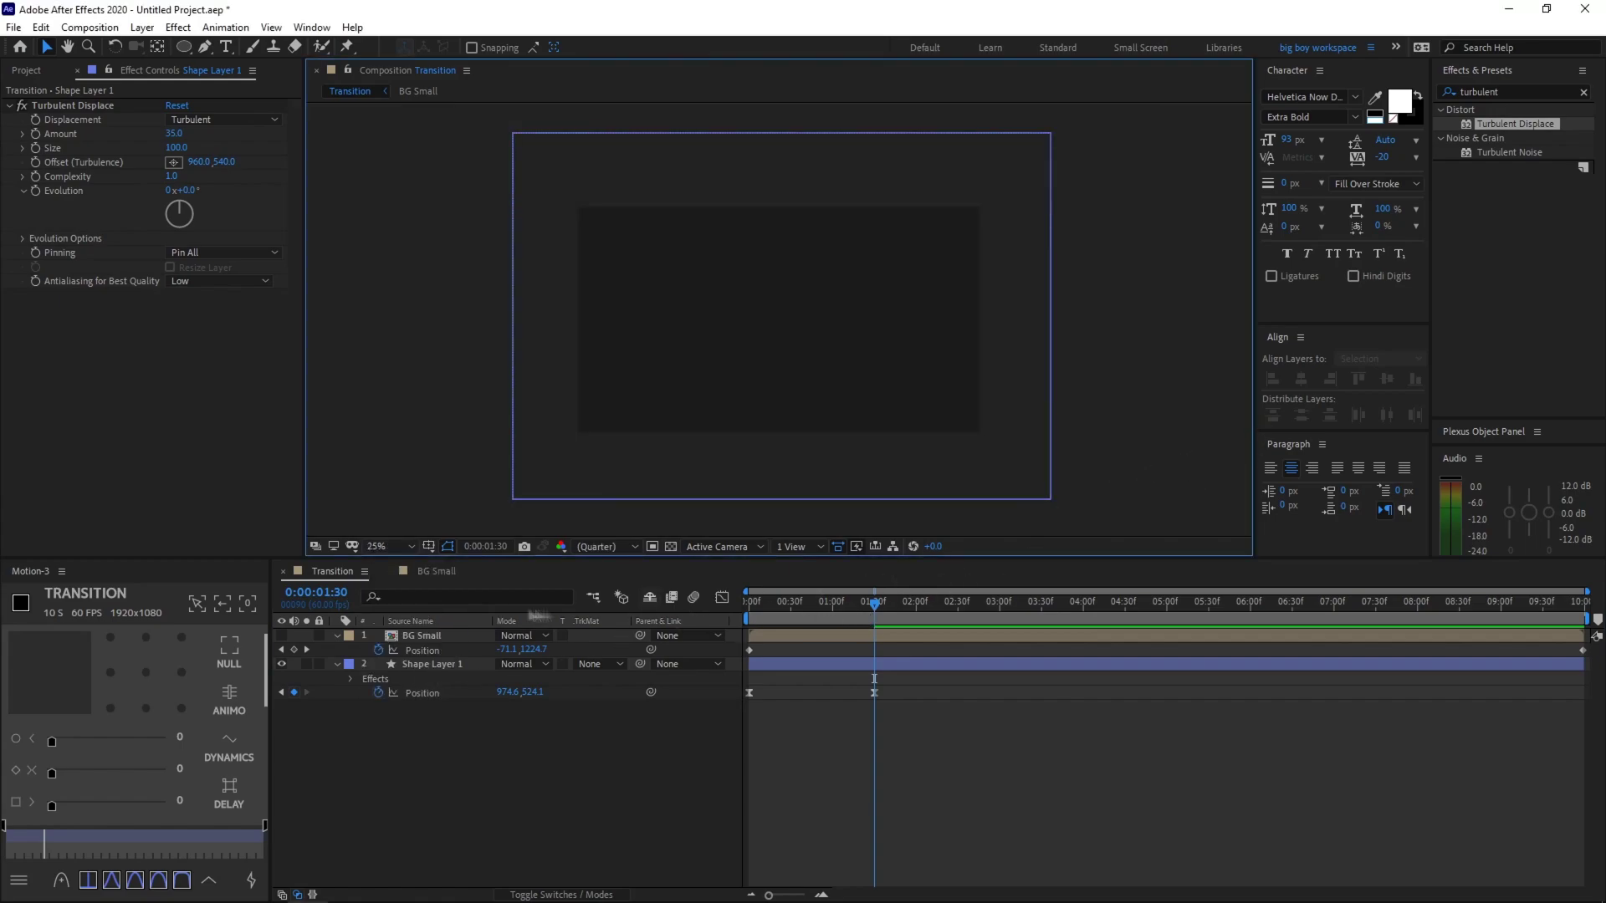
click(282, 636)
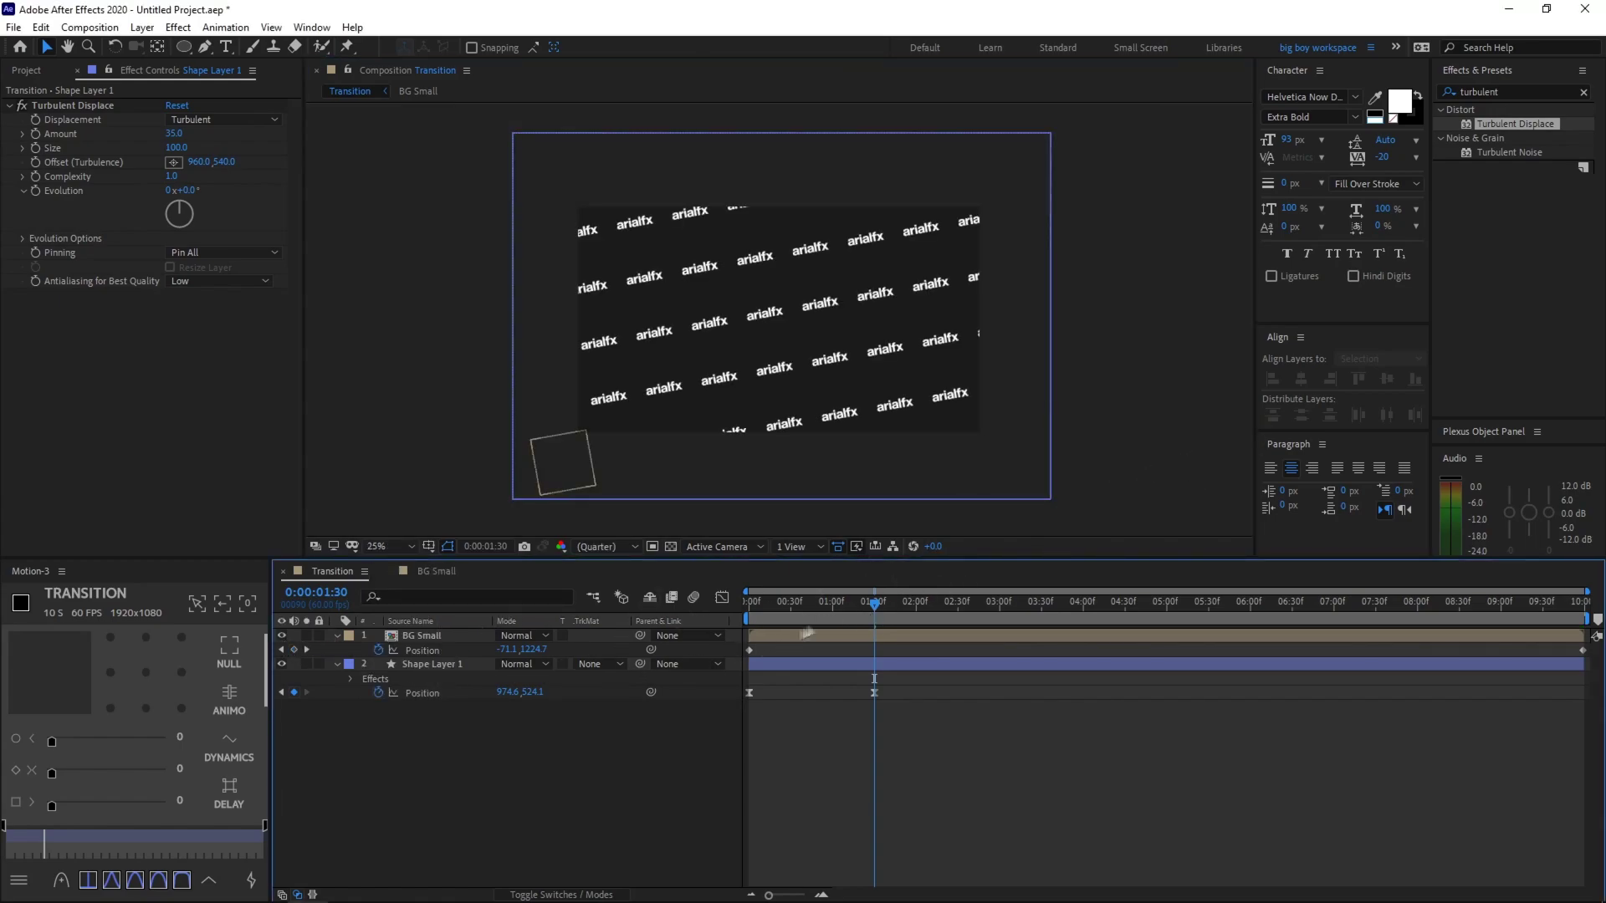
drag(876, 601, 750, 602)
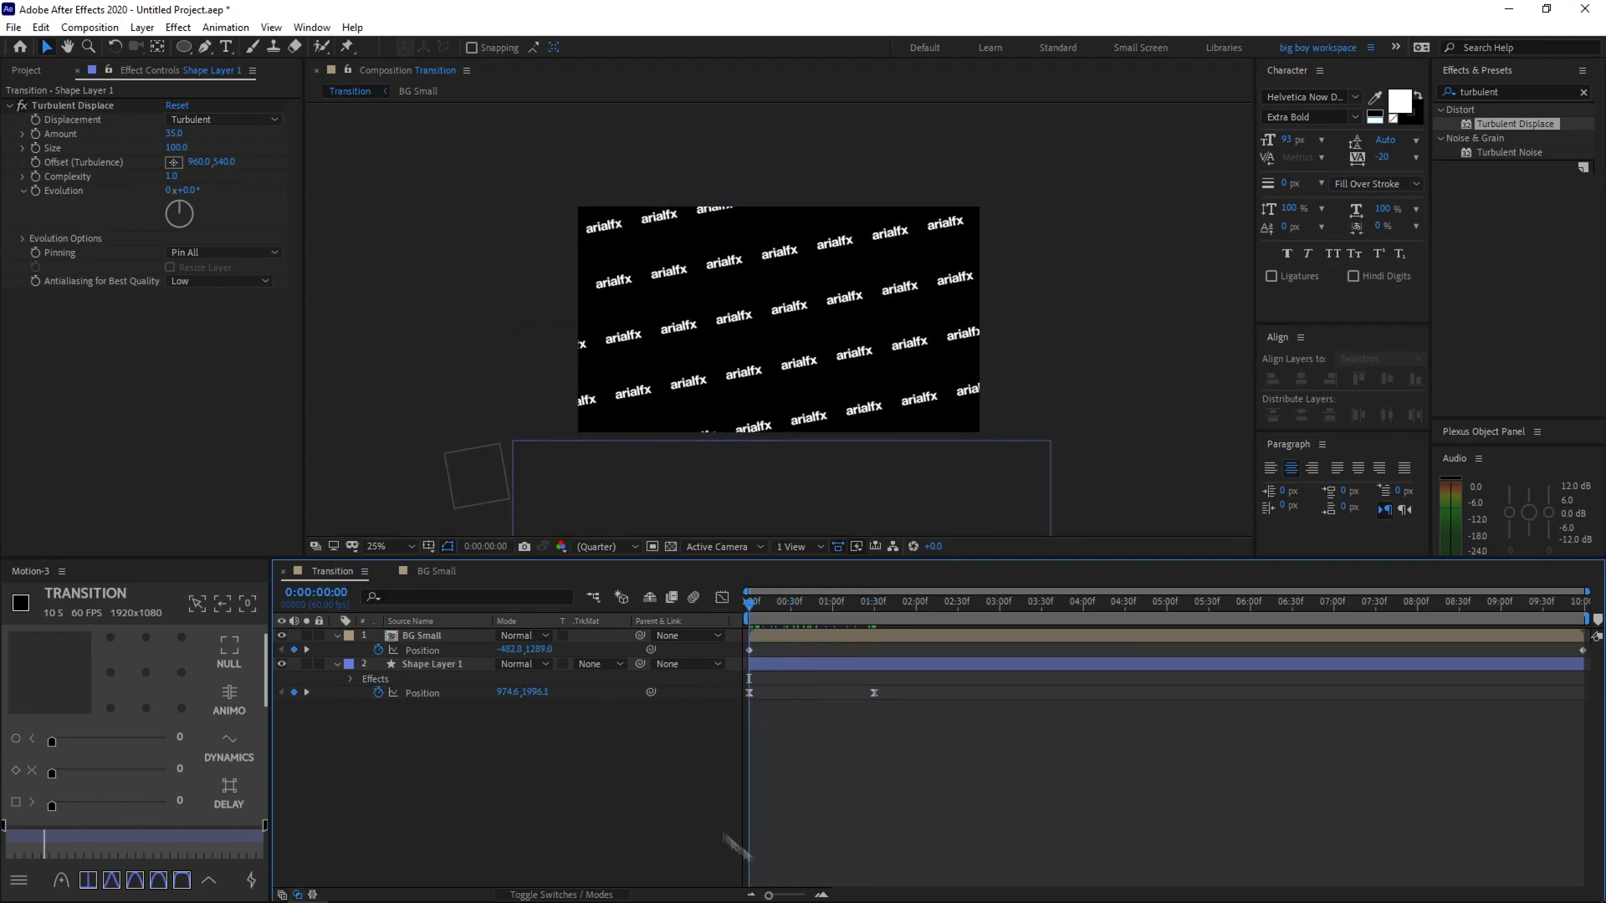
key(space)
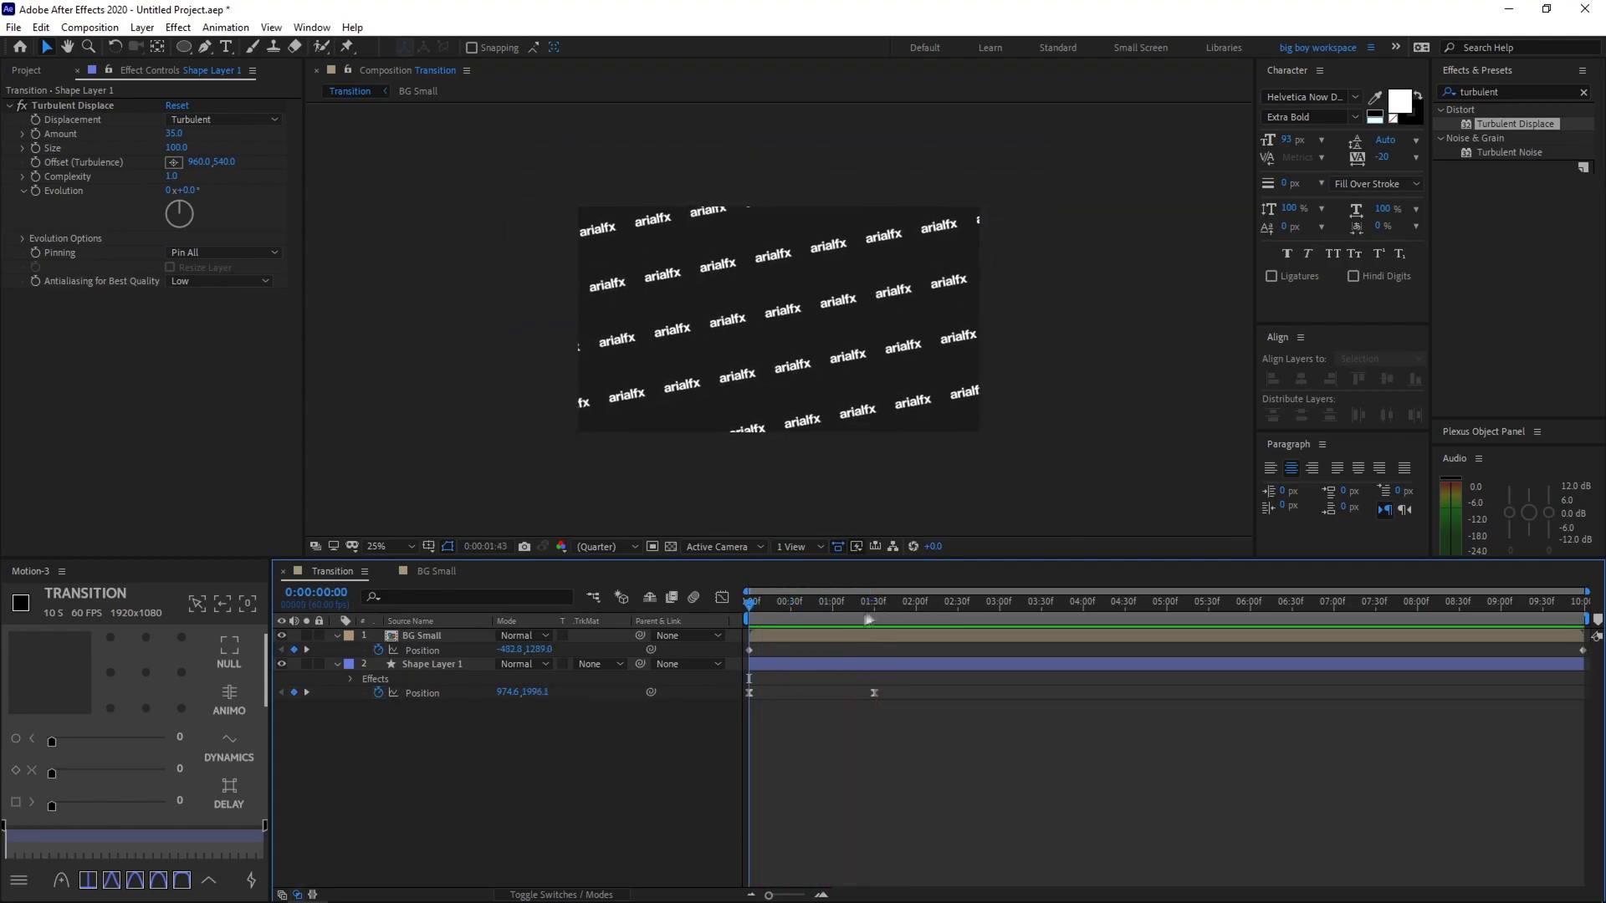
key(space)
drag(800, 635, 884, 671)
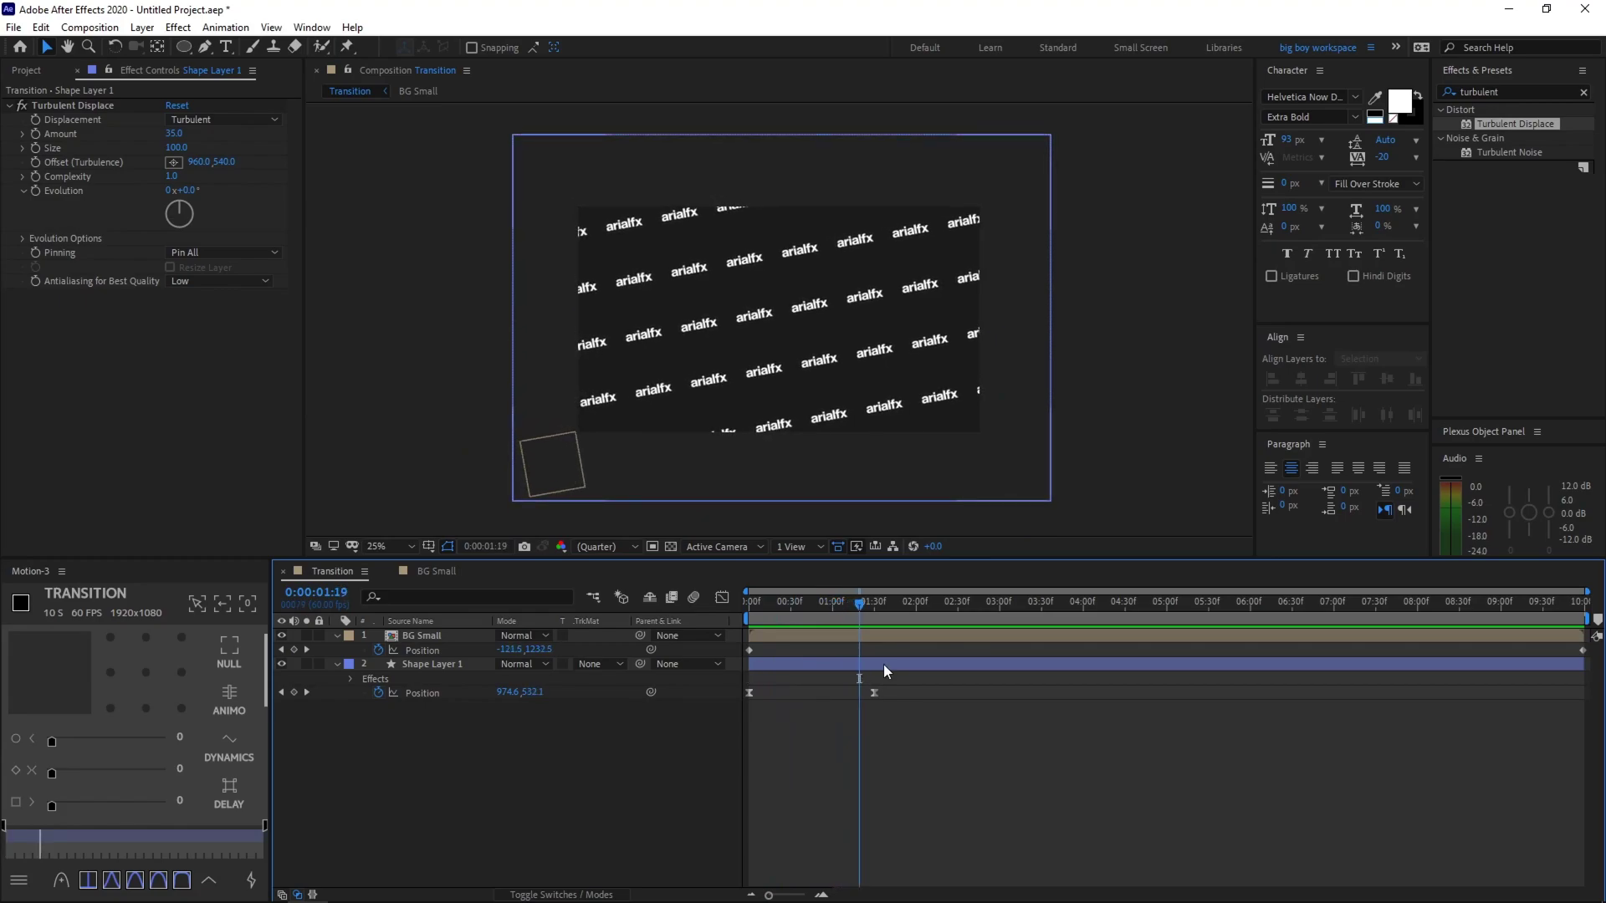
drag(857, 621, 873, 610)
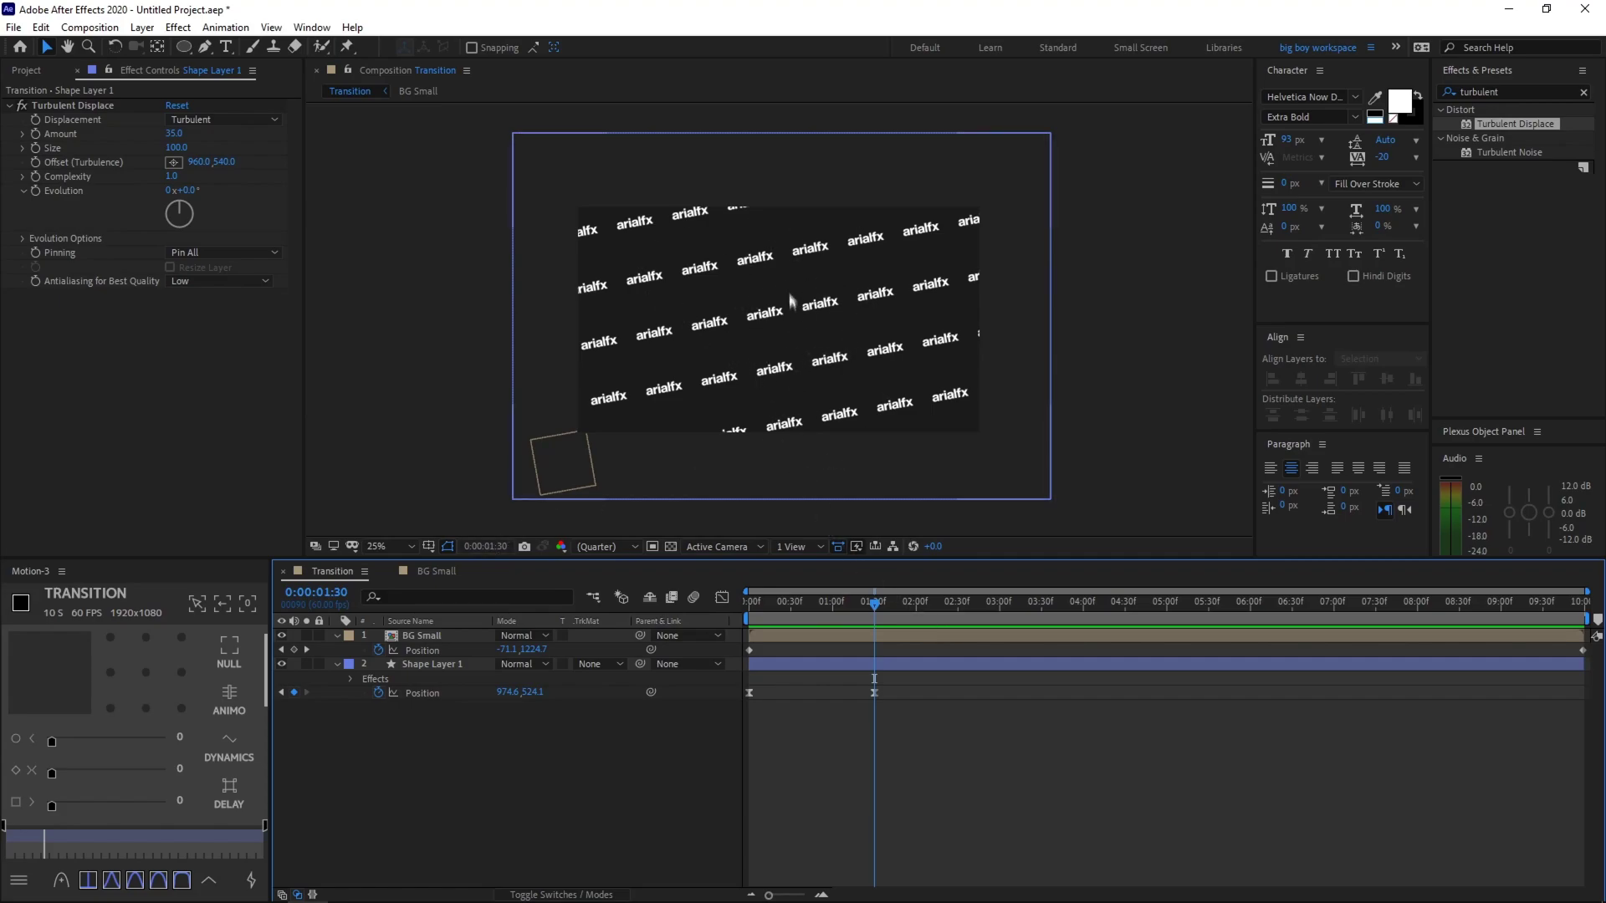
click(403, 546)
Apply Gaussian Blur to the BG Small layer with Blurriness 20
click(410, 572)
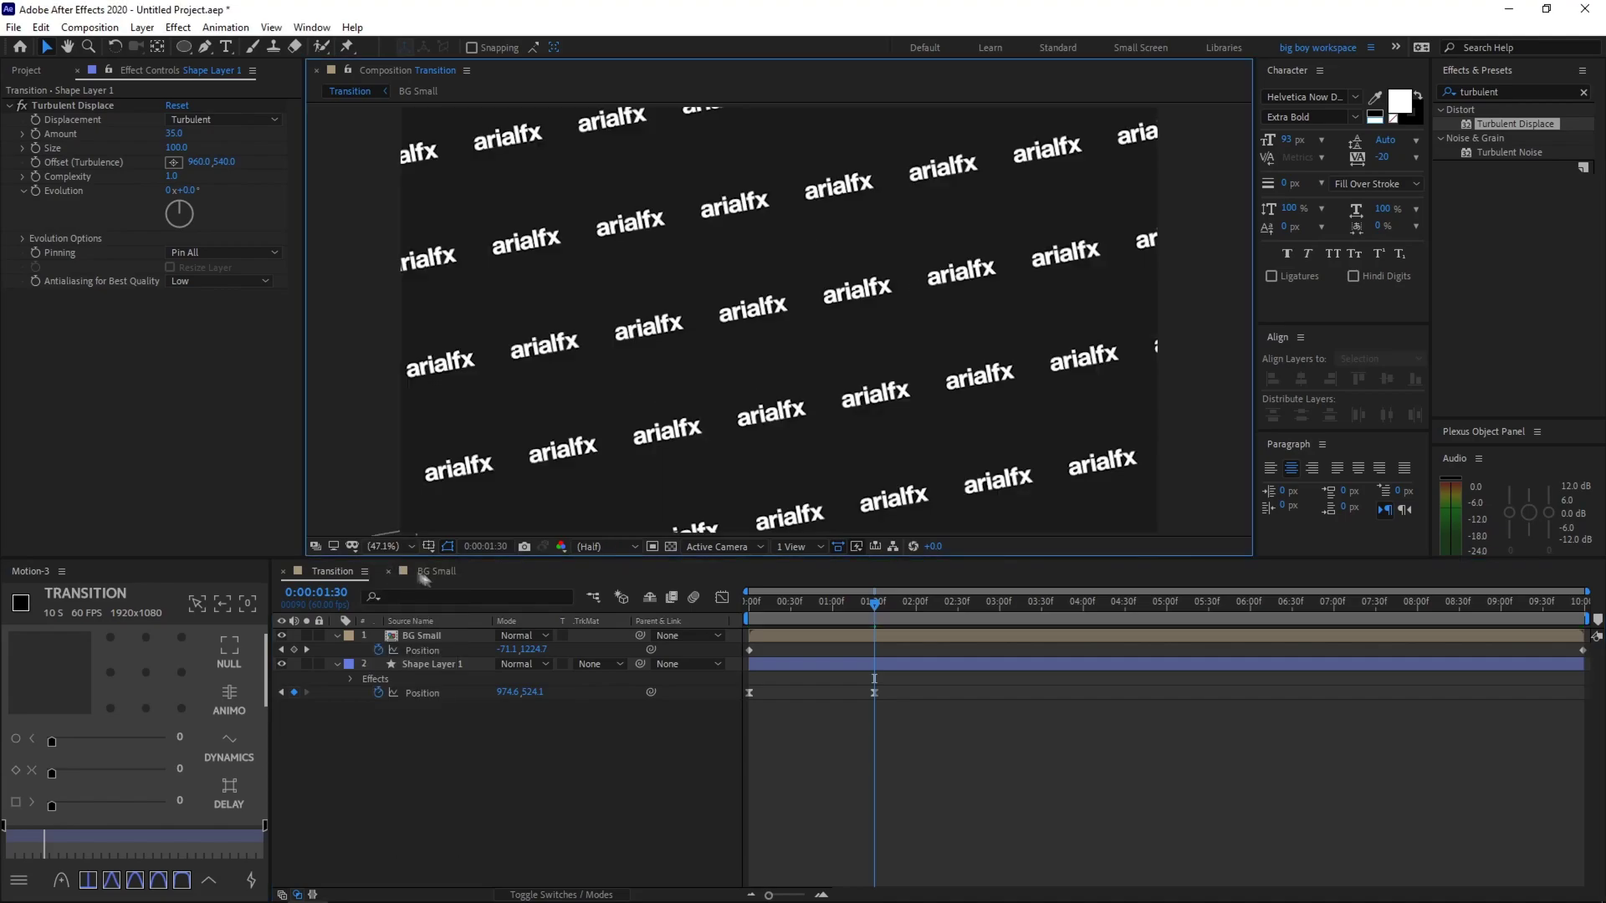
click(448, 637)
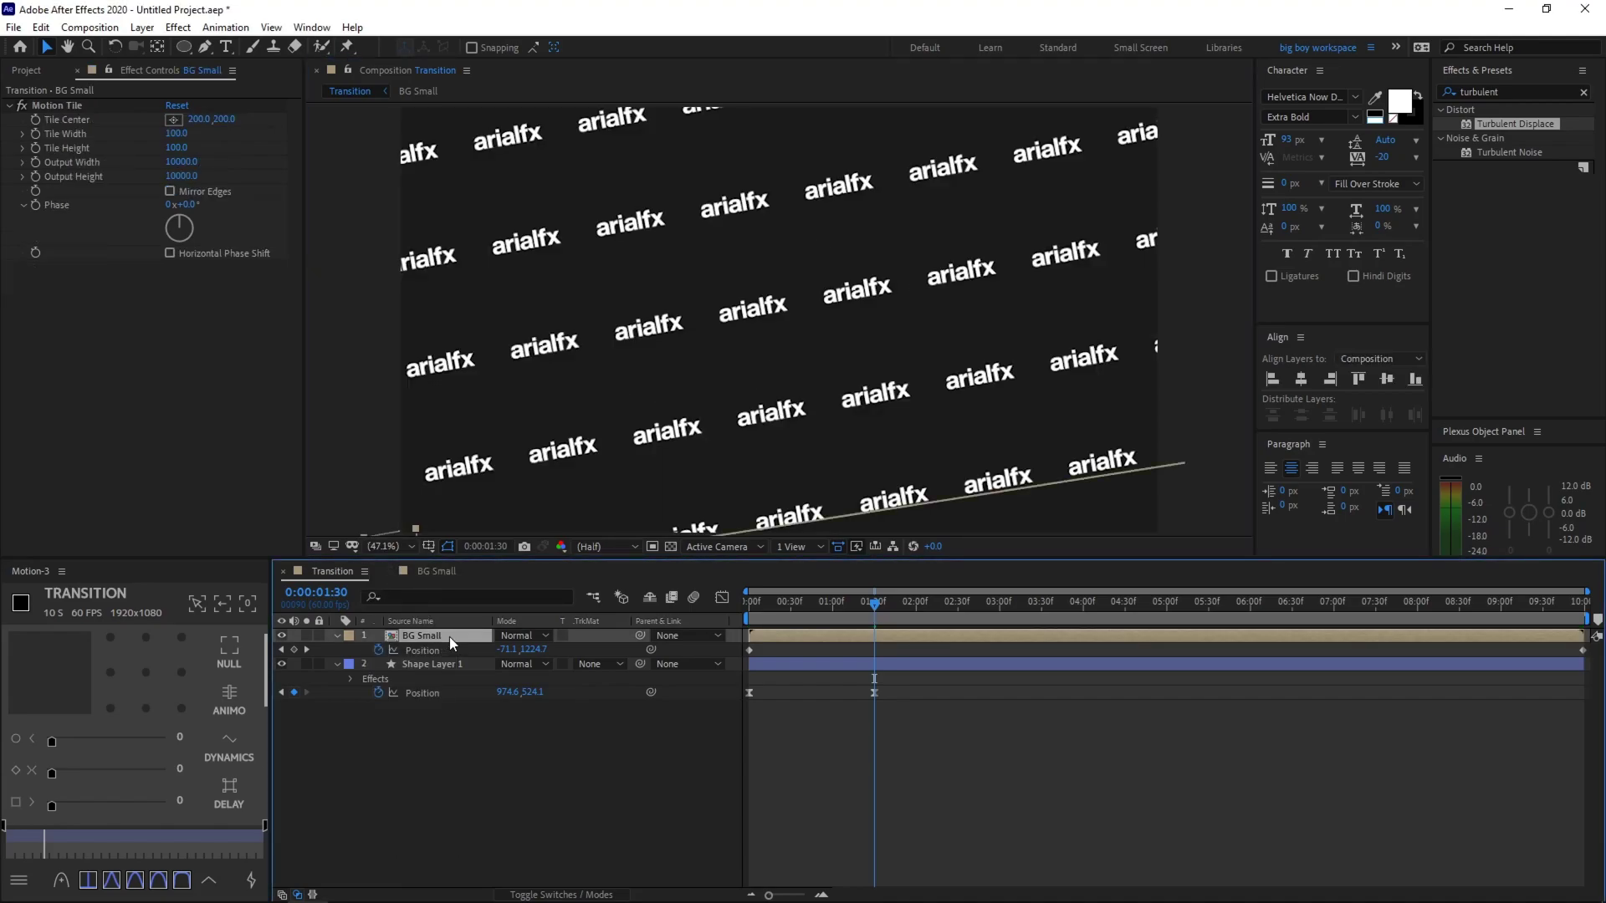
click(1520, 95)
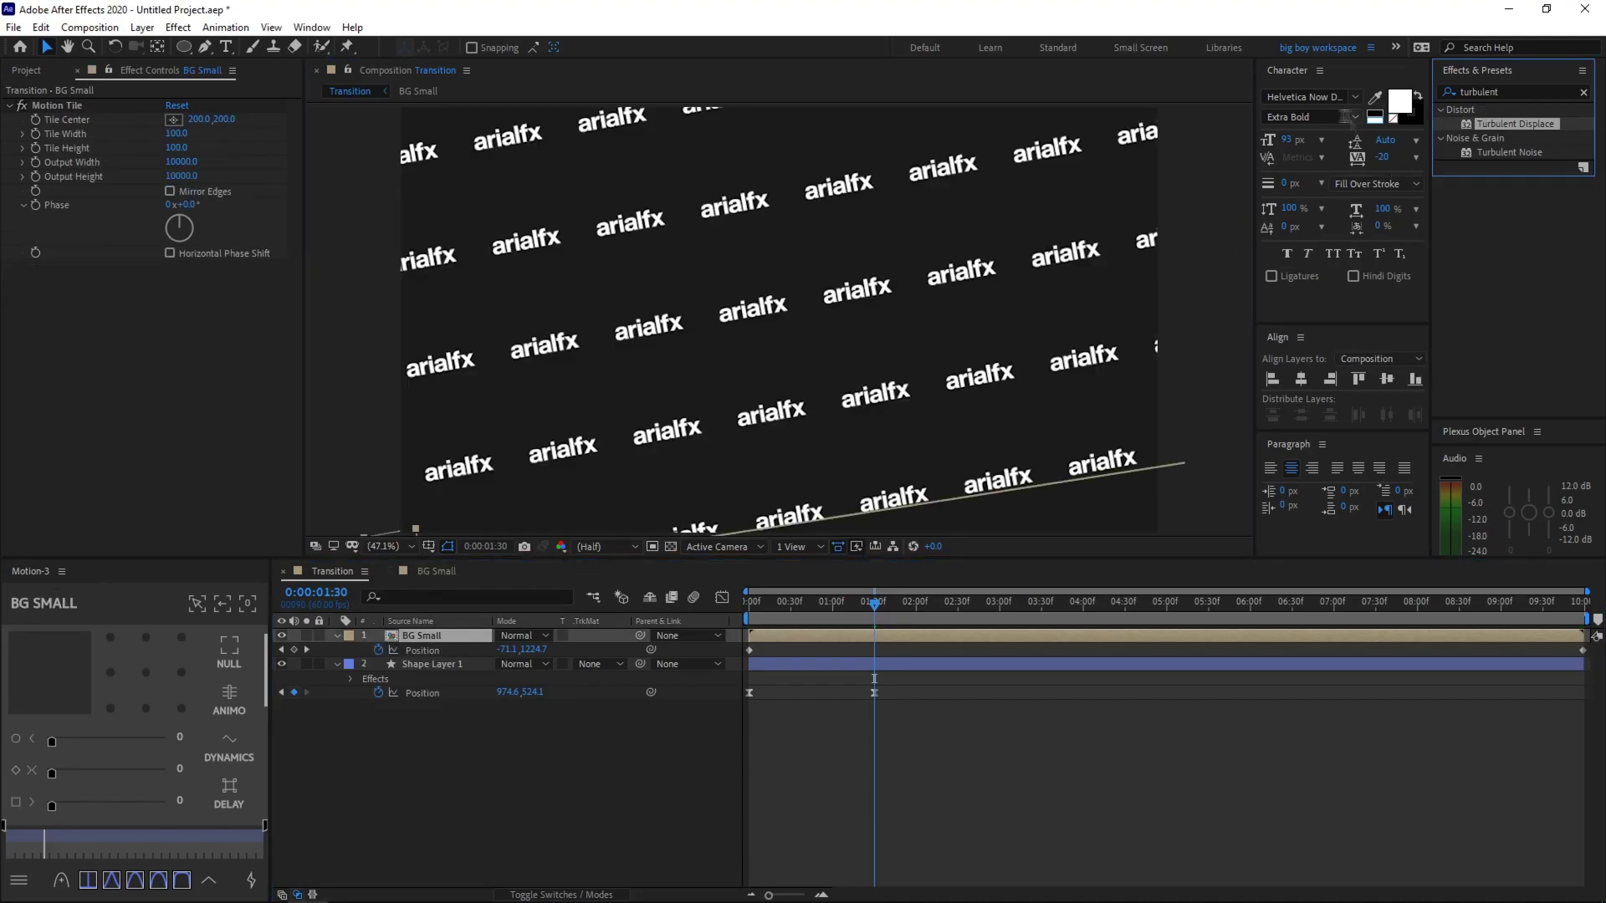
click(1516, 89)
text(gaus)
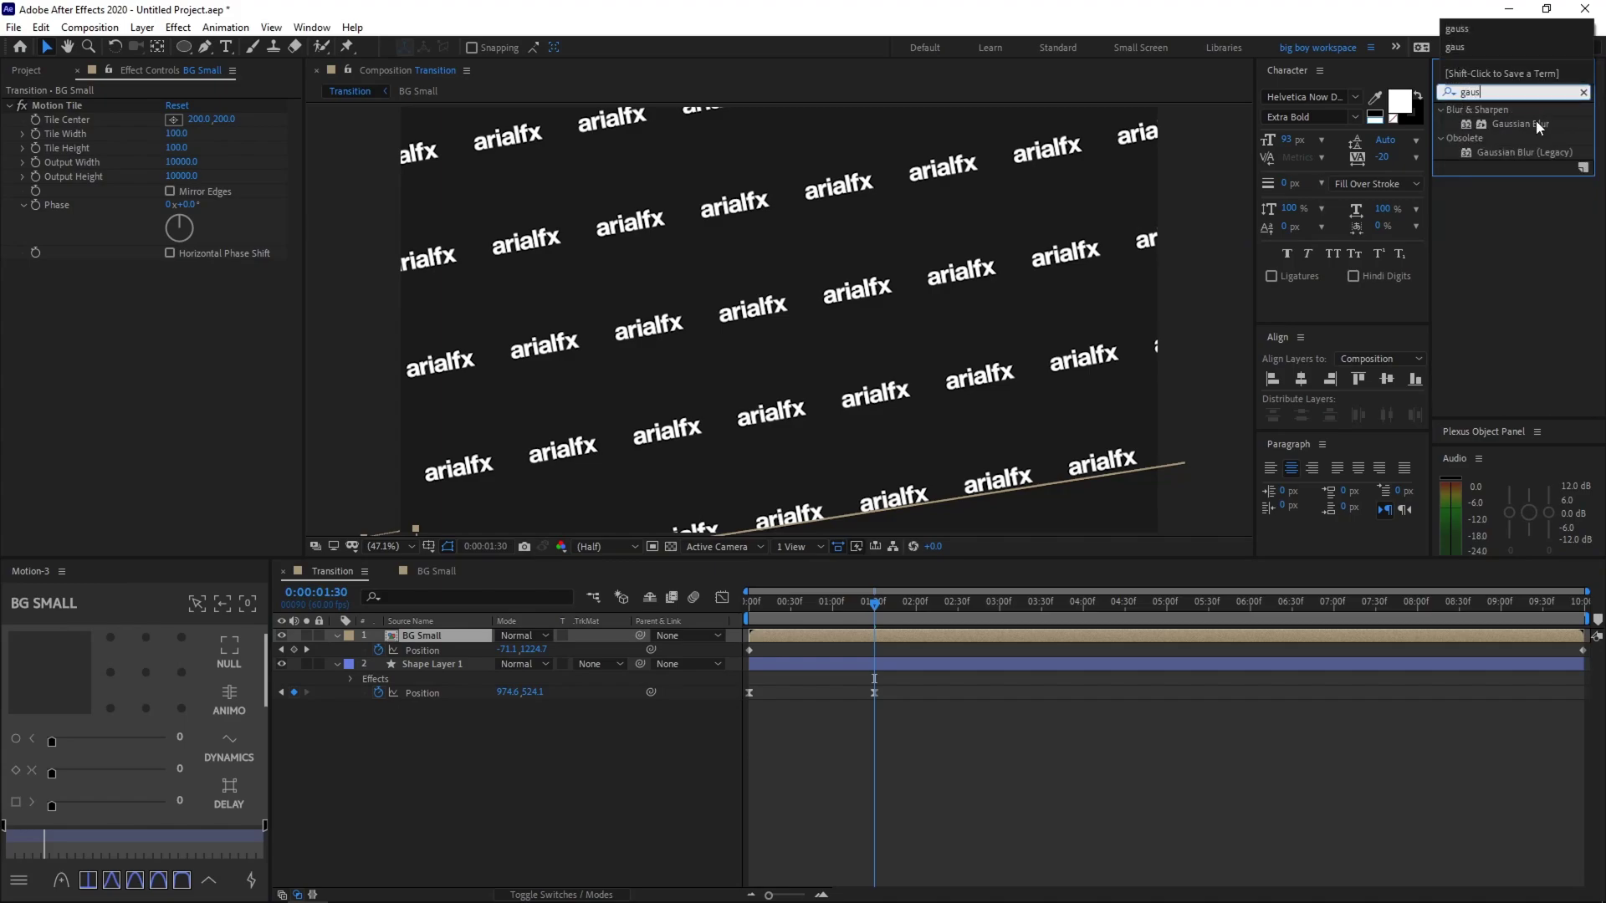
drag(1537, 127, 462, 638)
drag(171, 281, 178, 284)
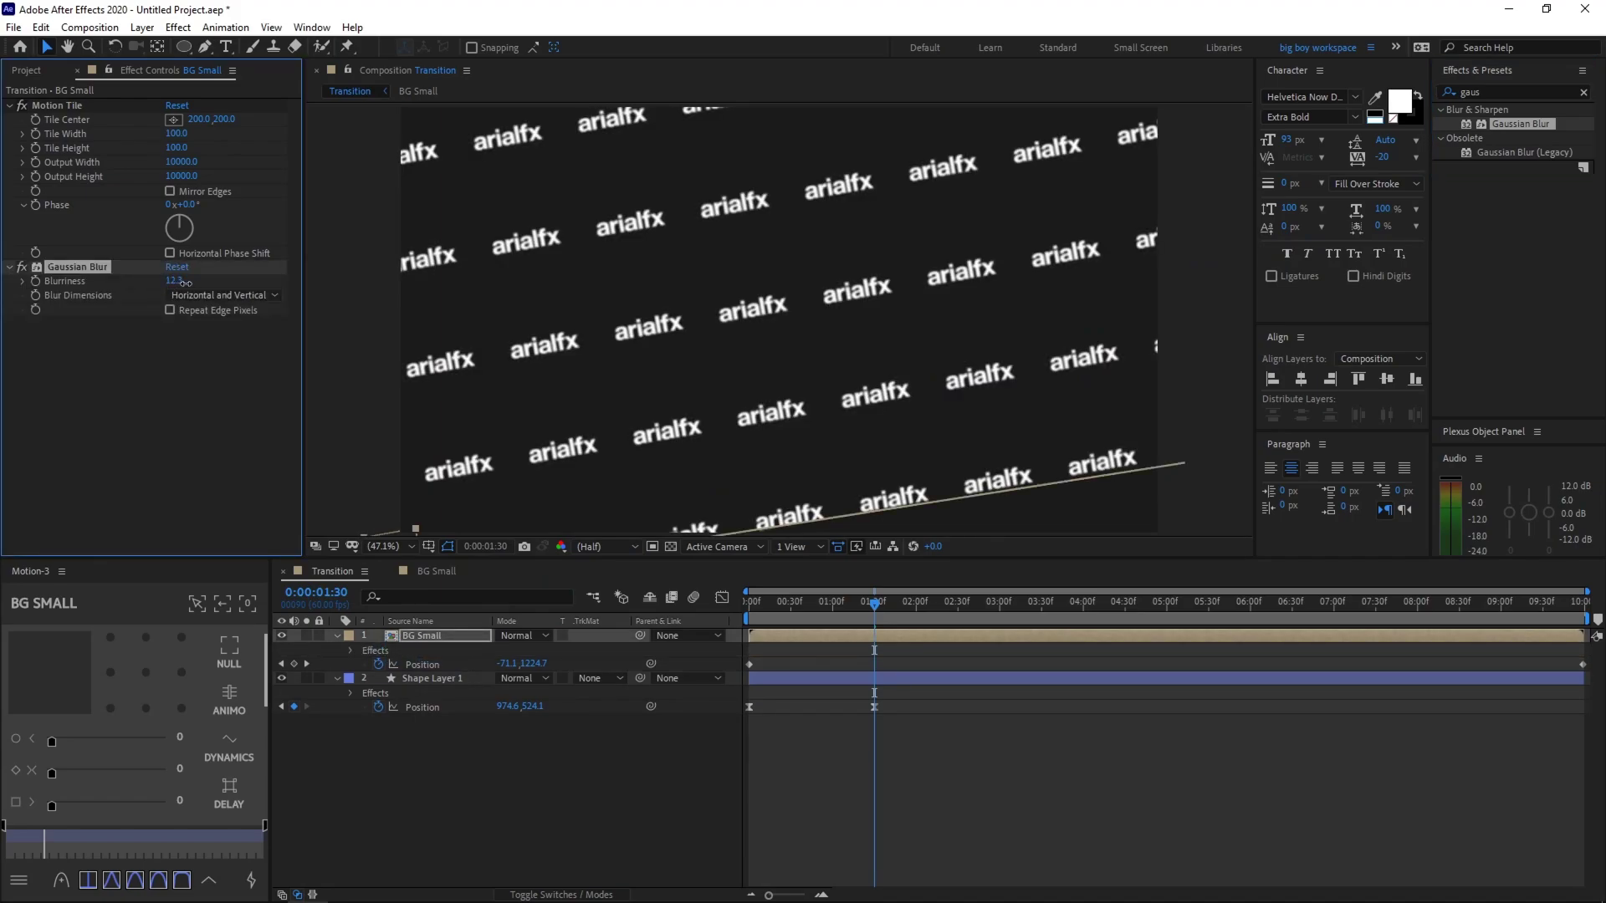
click(194, 279)
text(20)
key(Return)
click(1076, 779)
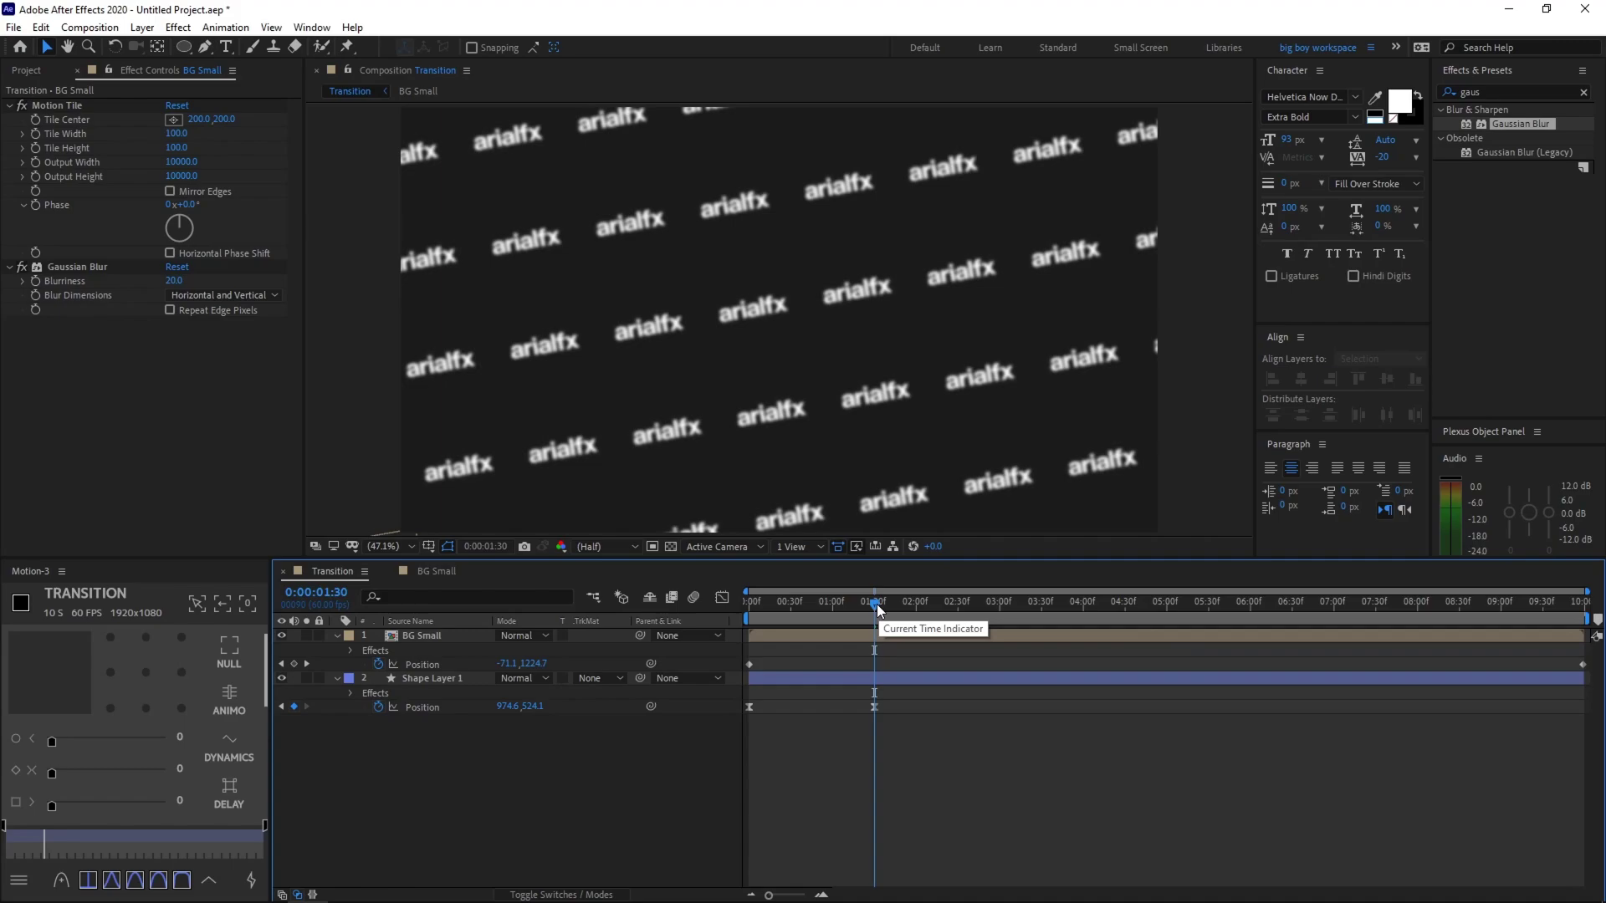
Split Shape Layer 1 at 1:30 and delete the split-off Shape Layer 2
drag(875, 604, 866, 642)
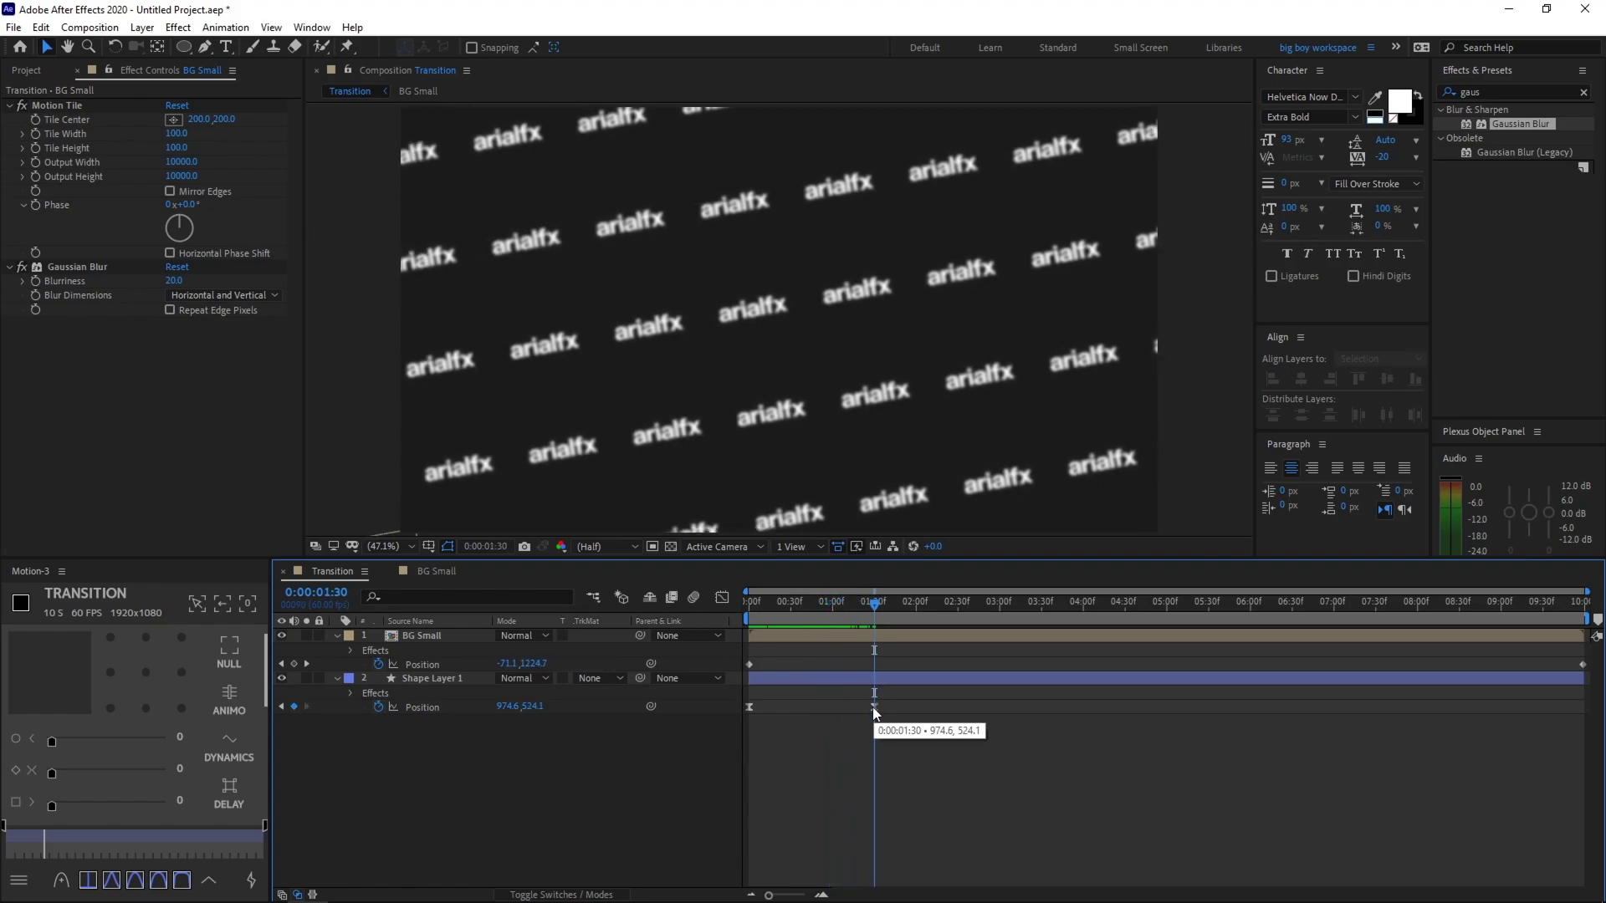
click(909, 675)
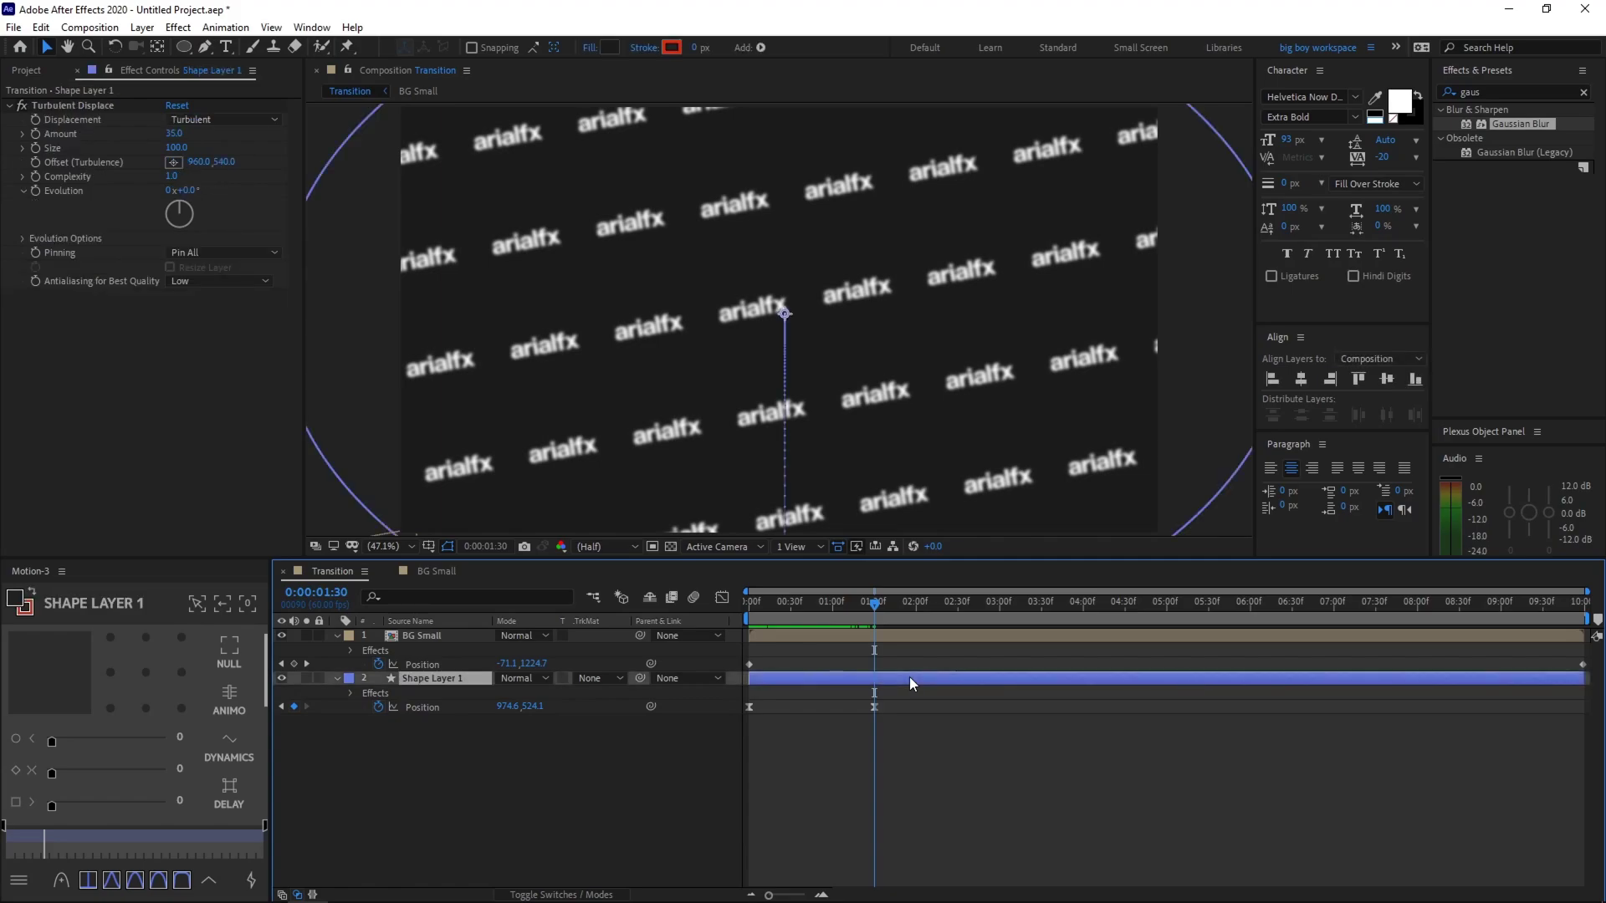
key(ctrl+shift+d)
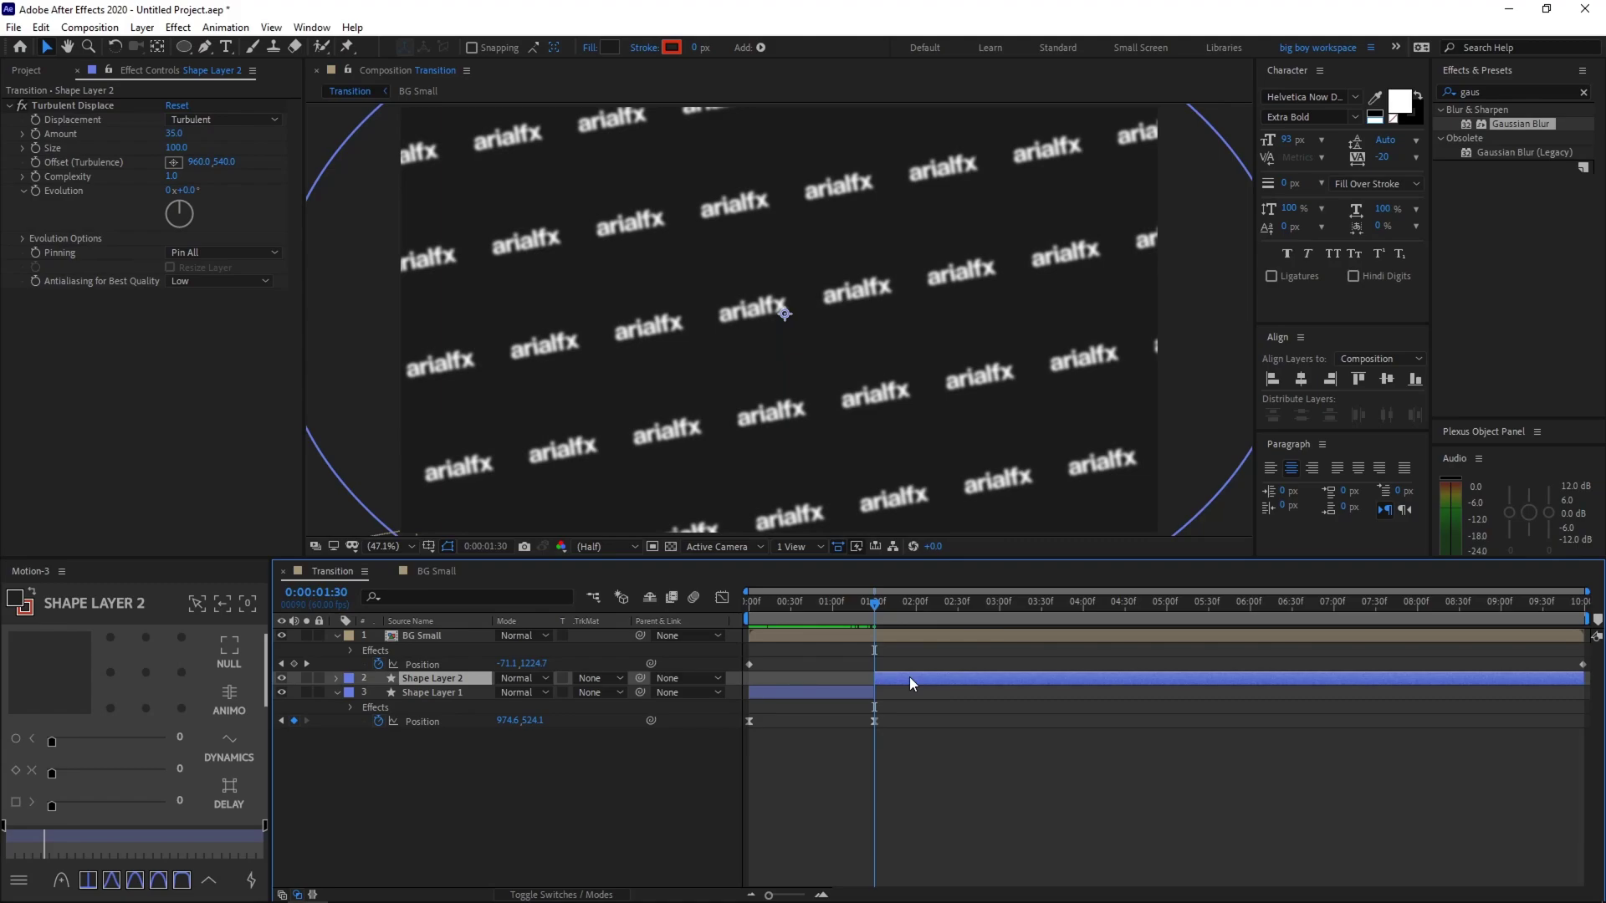
key(Delete)
Create Dark Blue Solid 1 below BG Small with its in-point trimmed toward 1:30
right_click(906, 710)
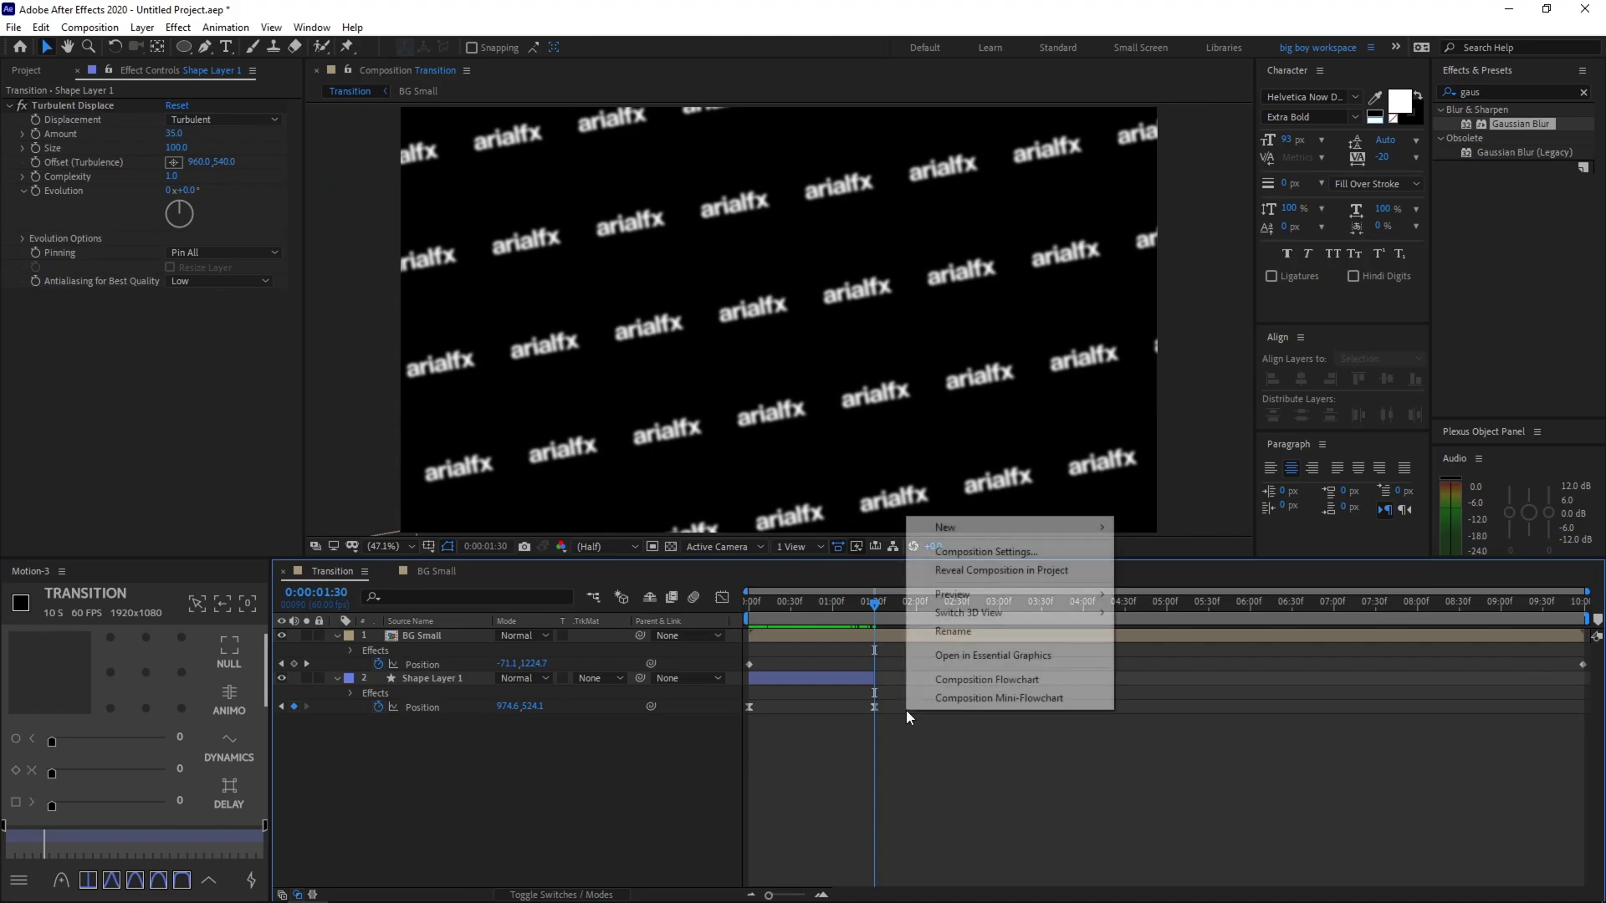
mouse_move(1019, 529)
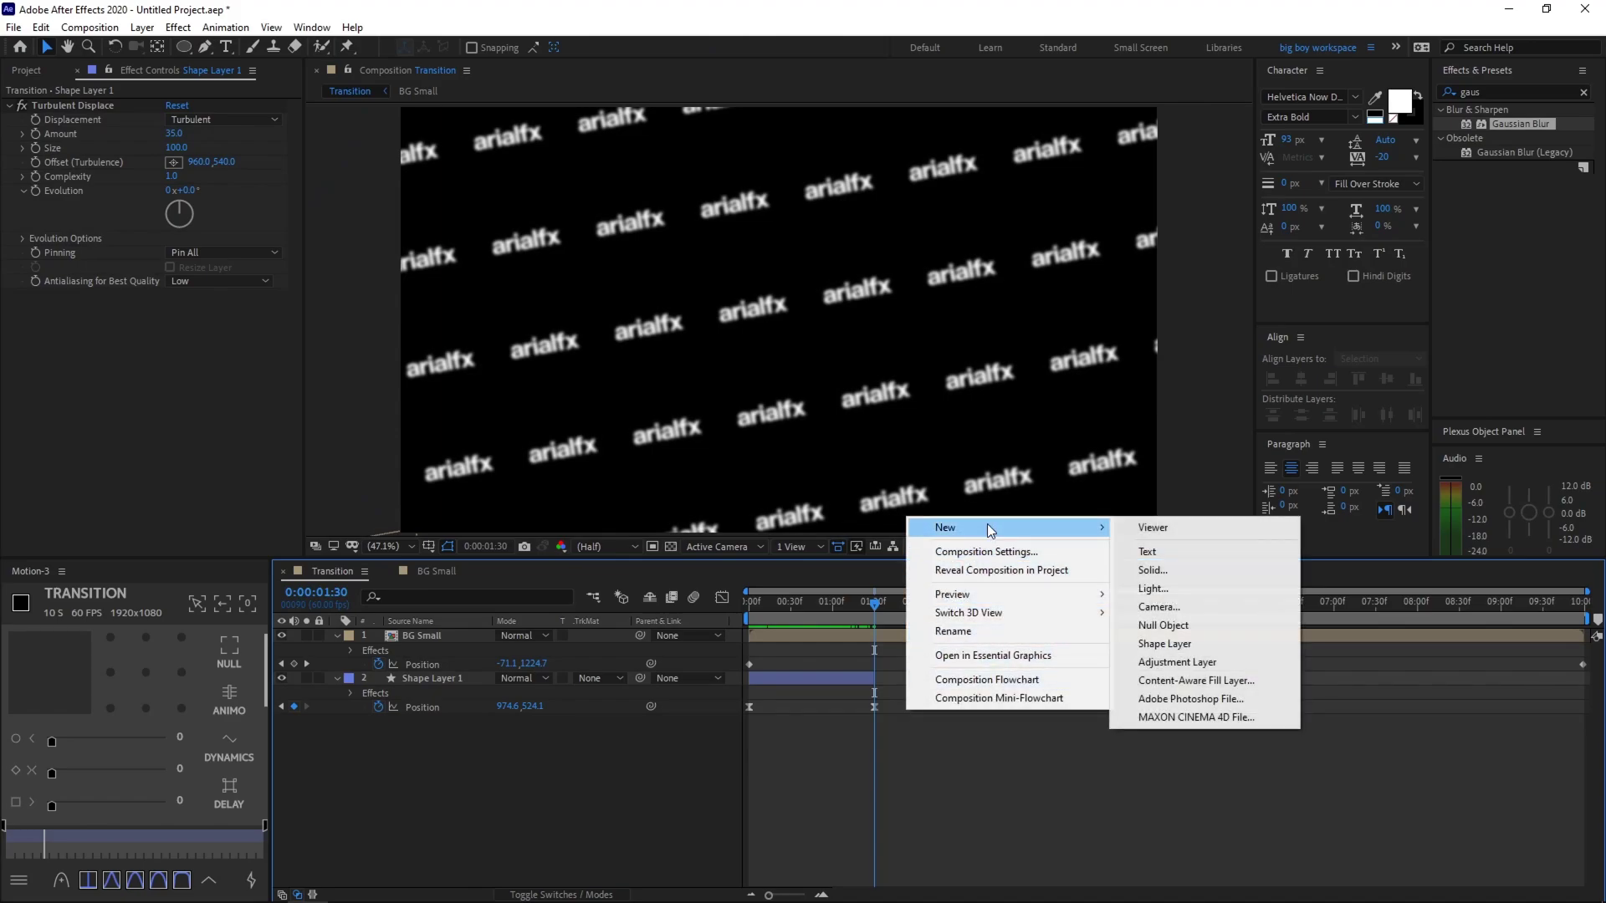
click(1177, 568)
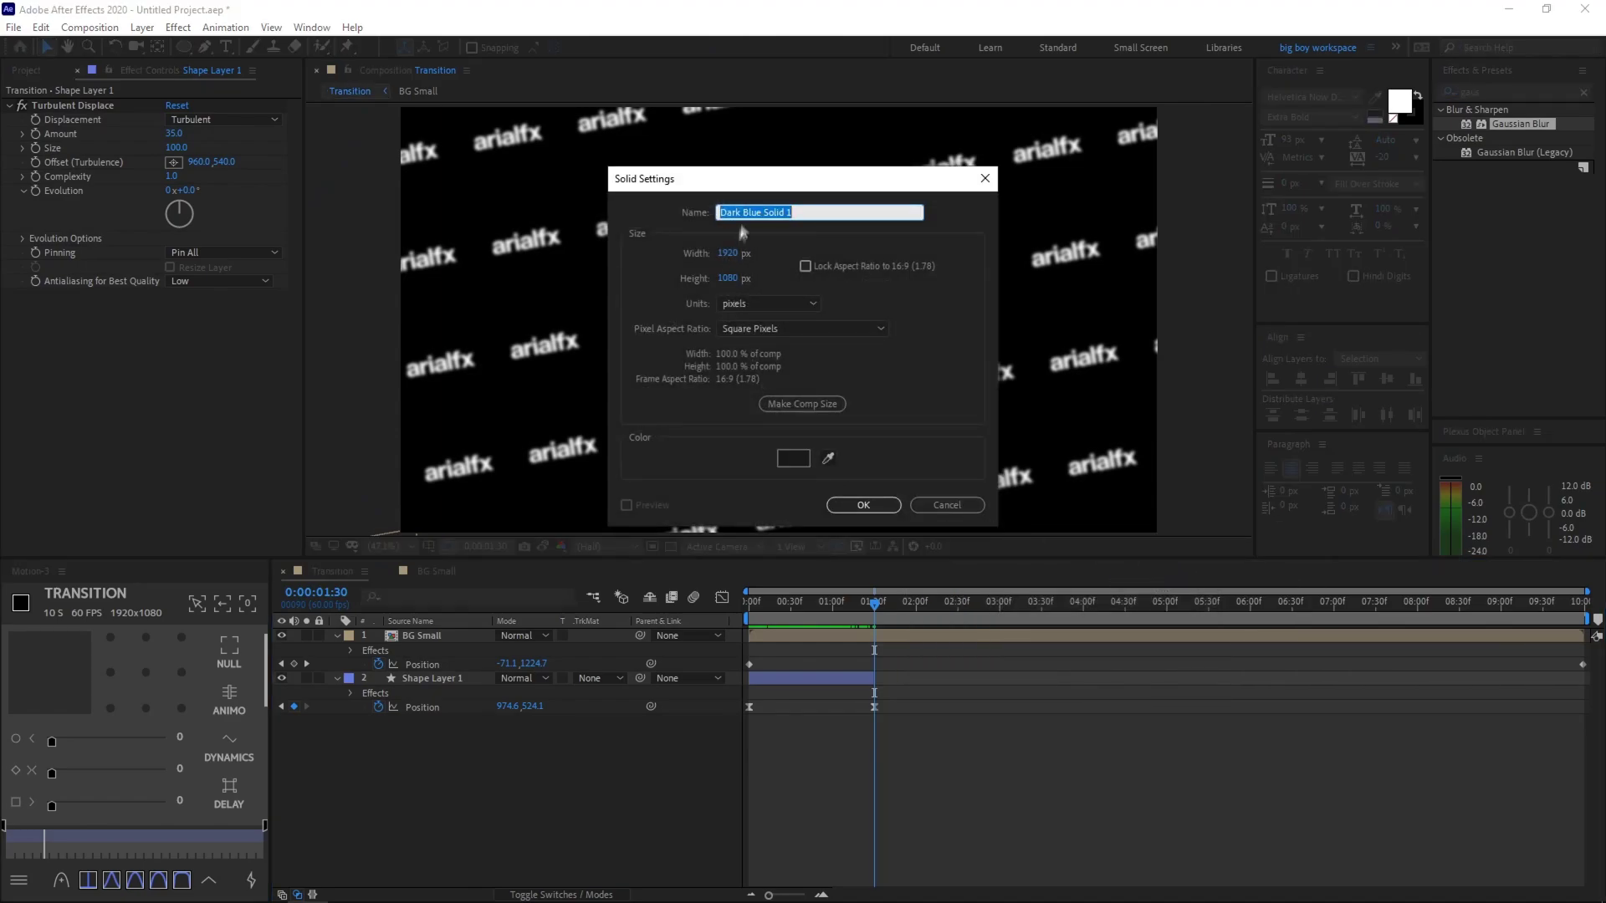
click(874, 506)
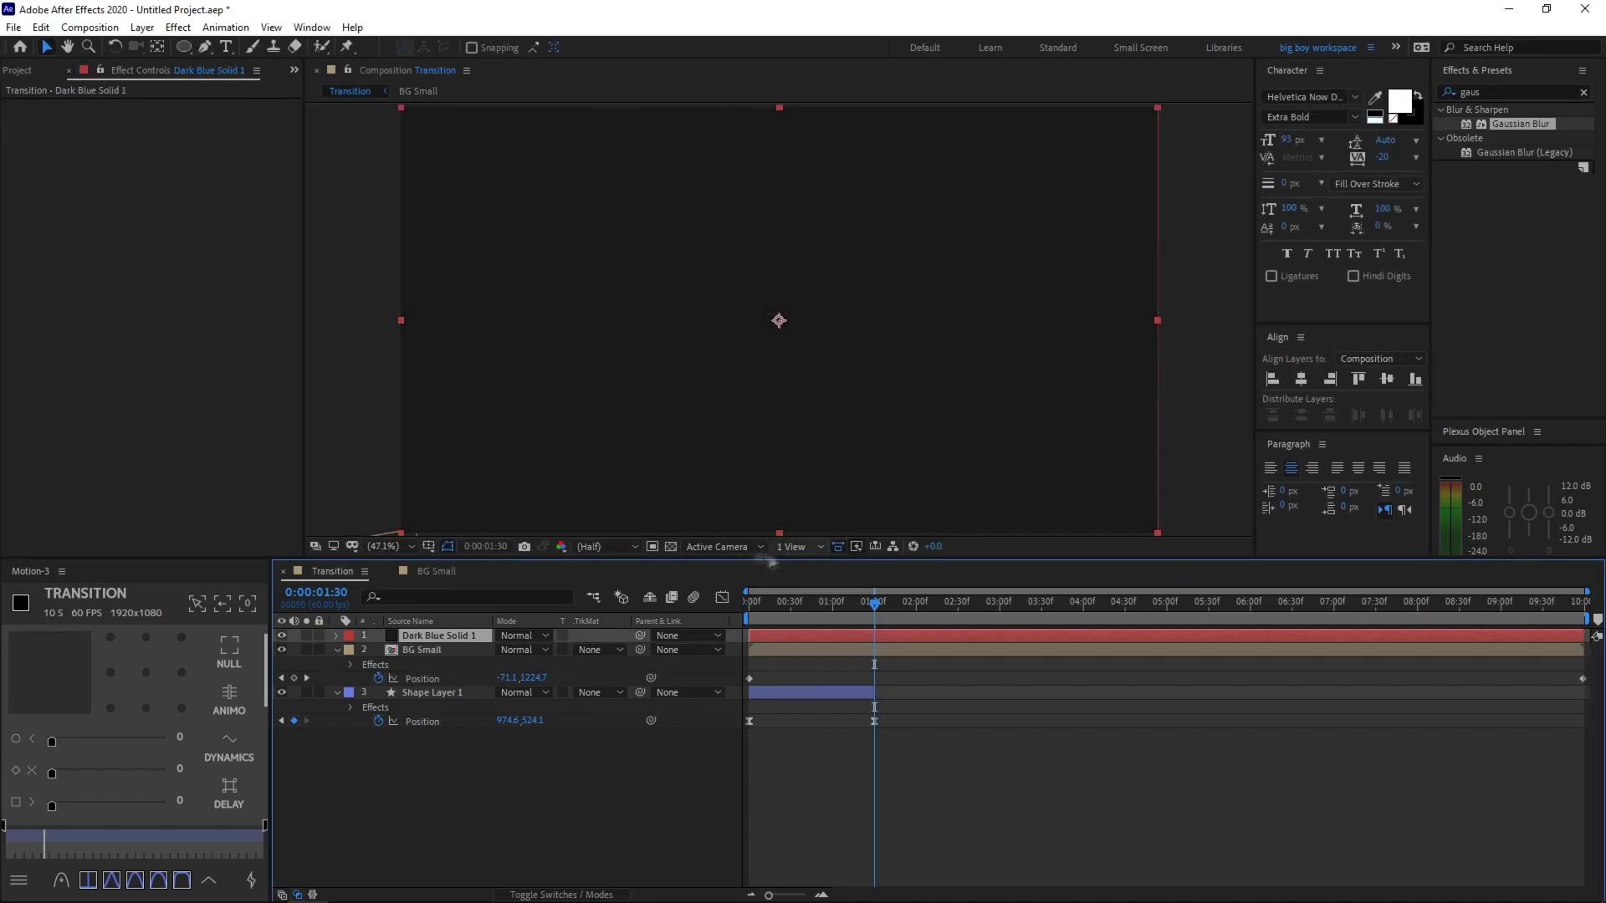
drag(463, 638, 464, 669)
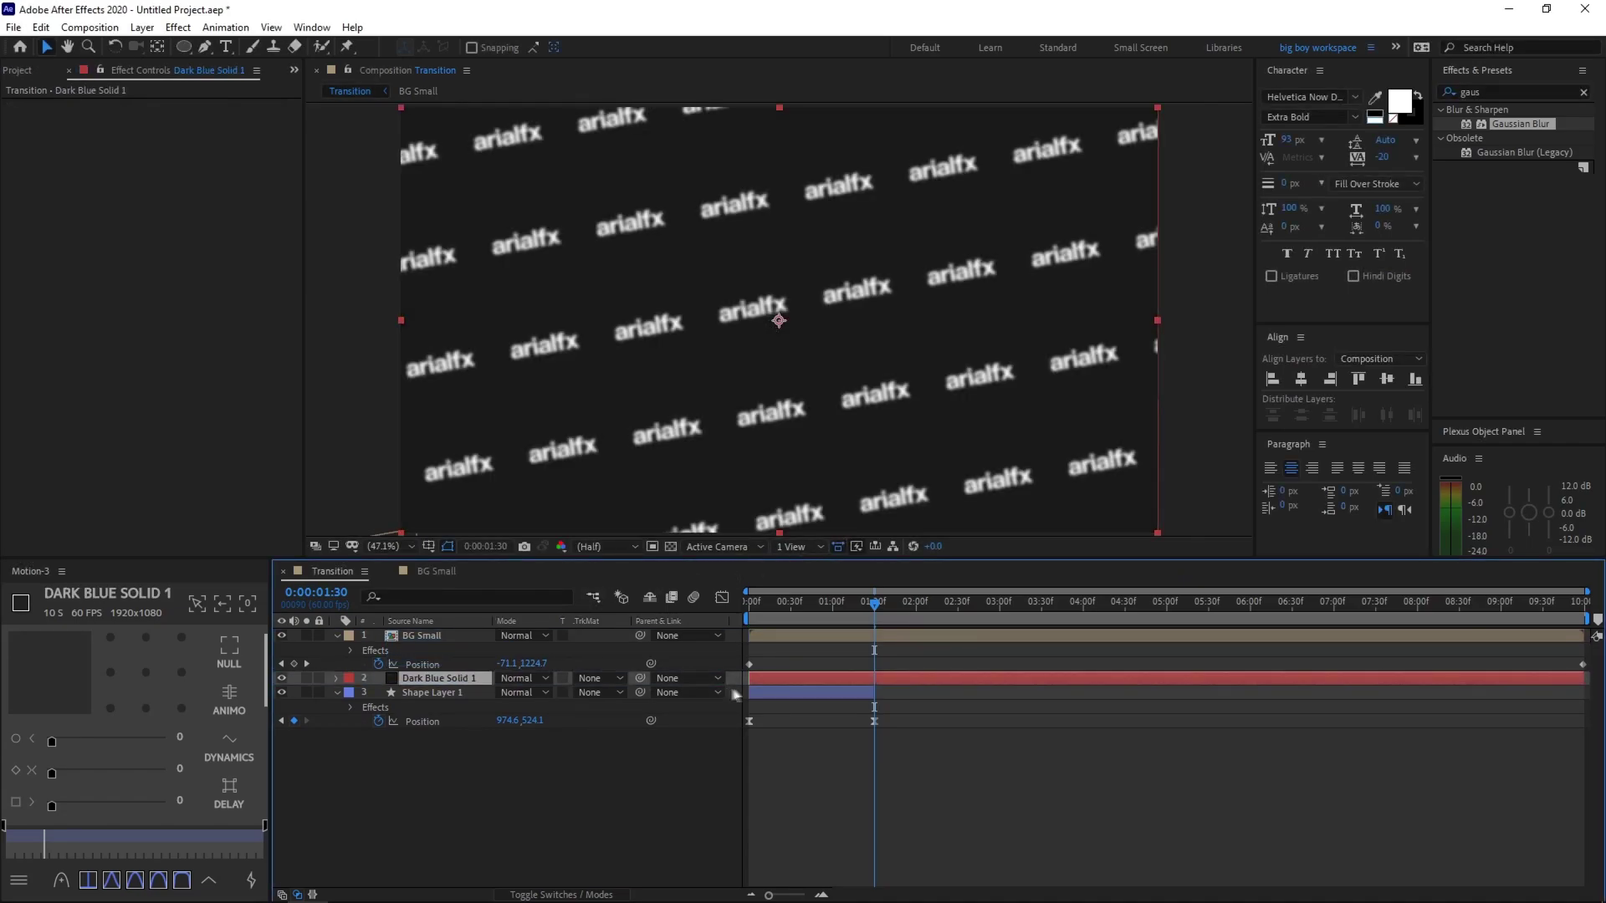
click(747, 688)
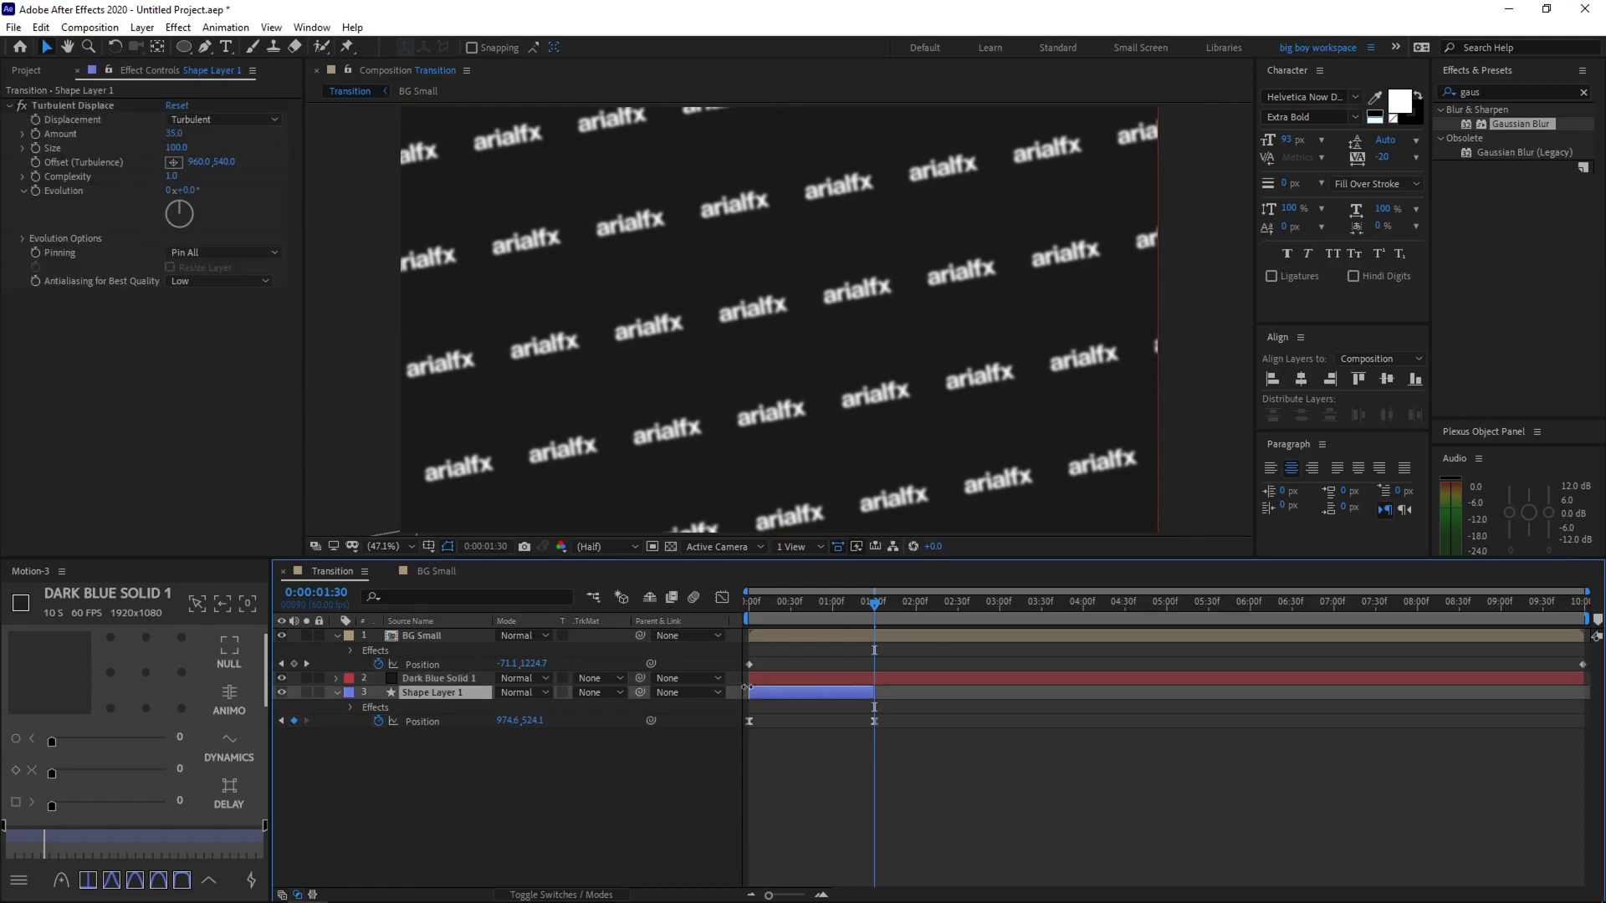
click(750, 683)
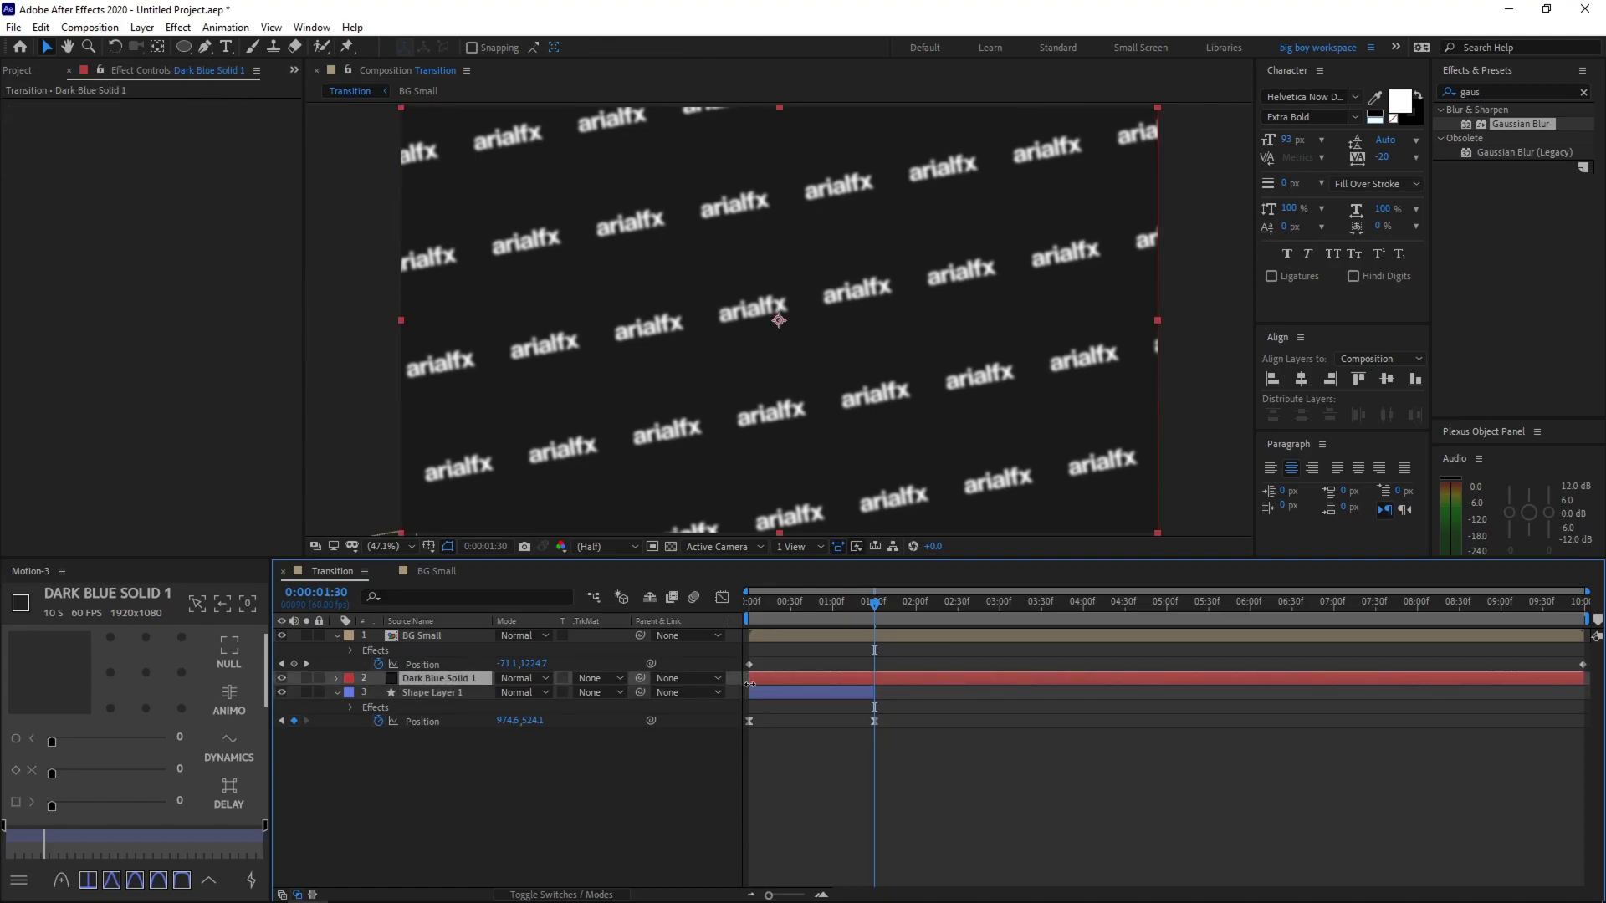
drag(759, 681, 864, 691)
Start Dark Blue Solid 1 at 1:30 and scrub through the wave rising over the pattern
click(874, 714)
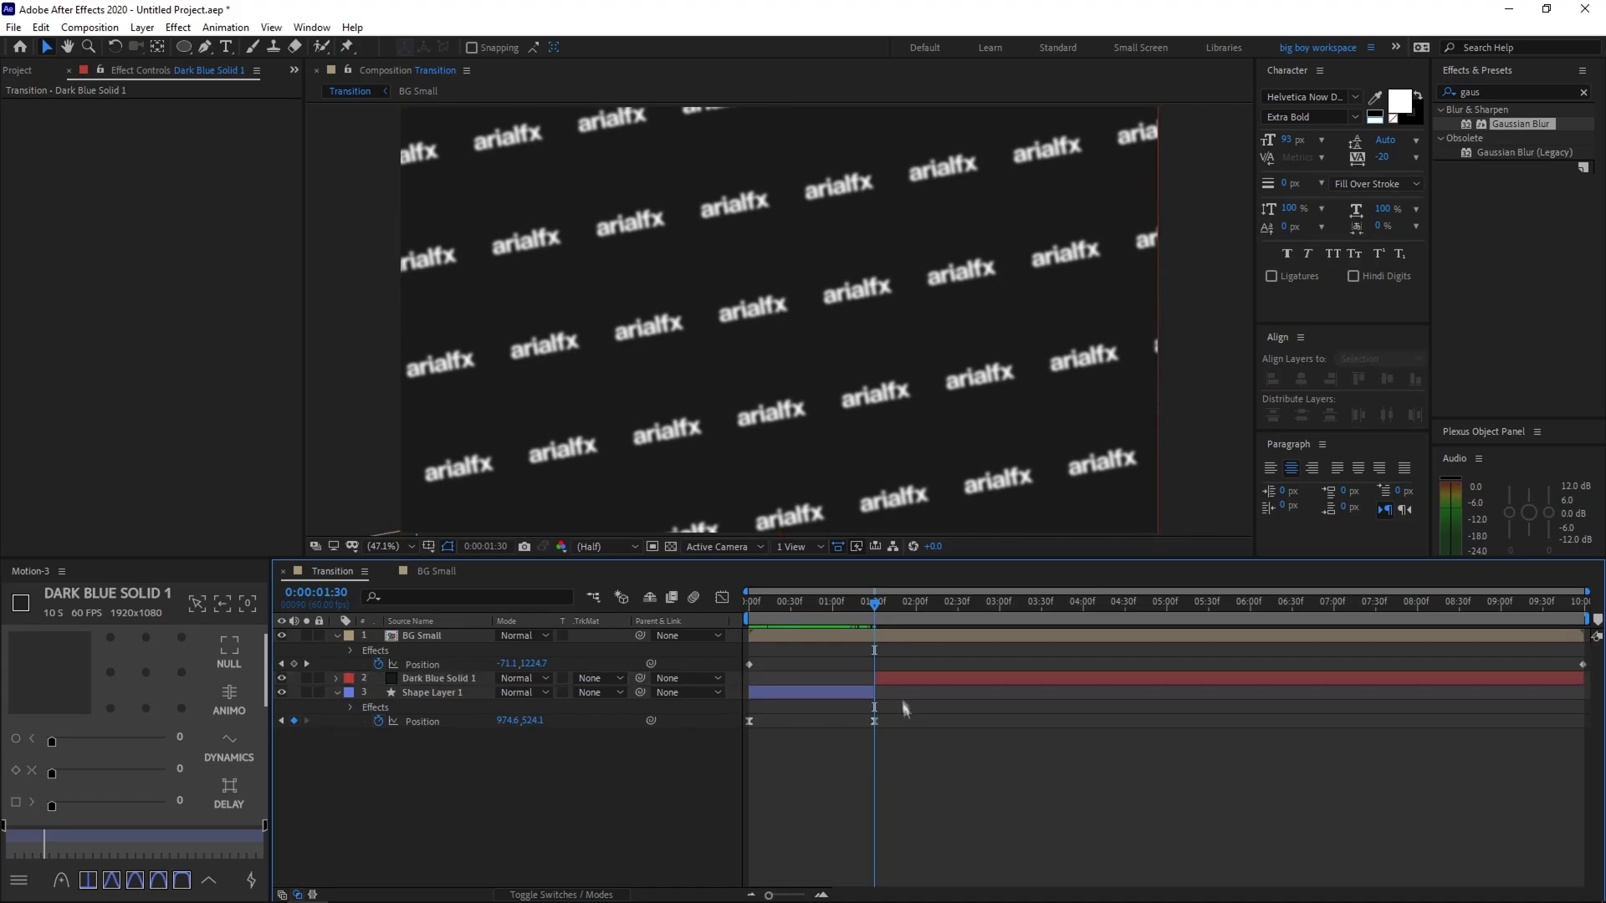
drag(878, 616, 889, 665)
click(920, 679)
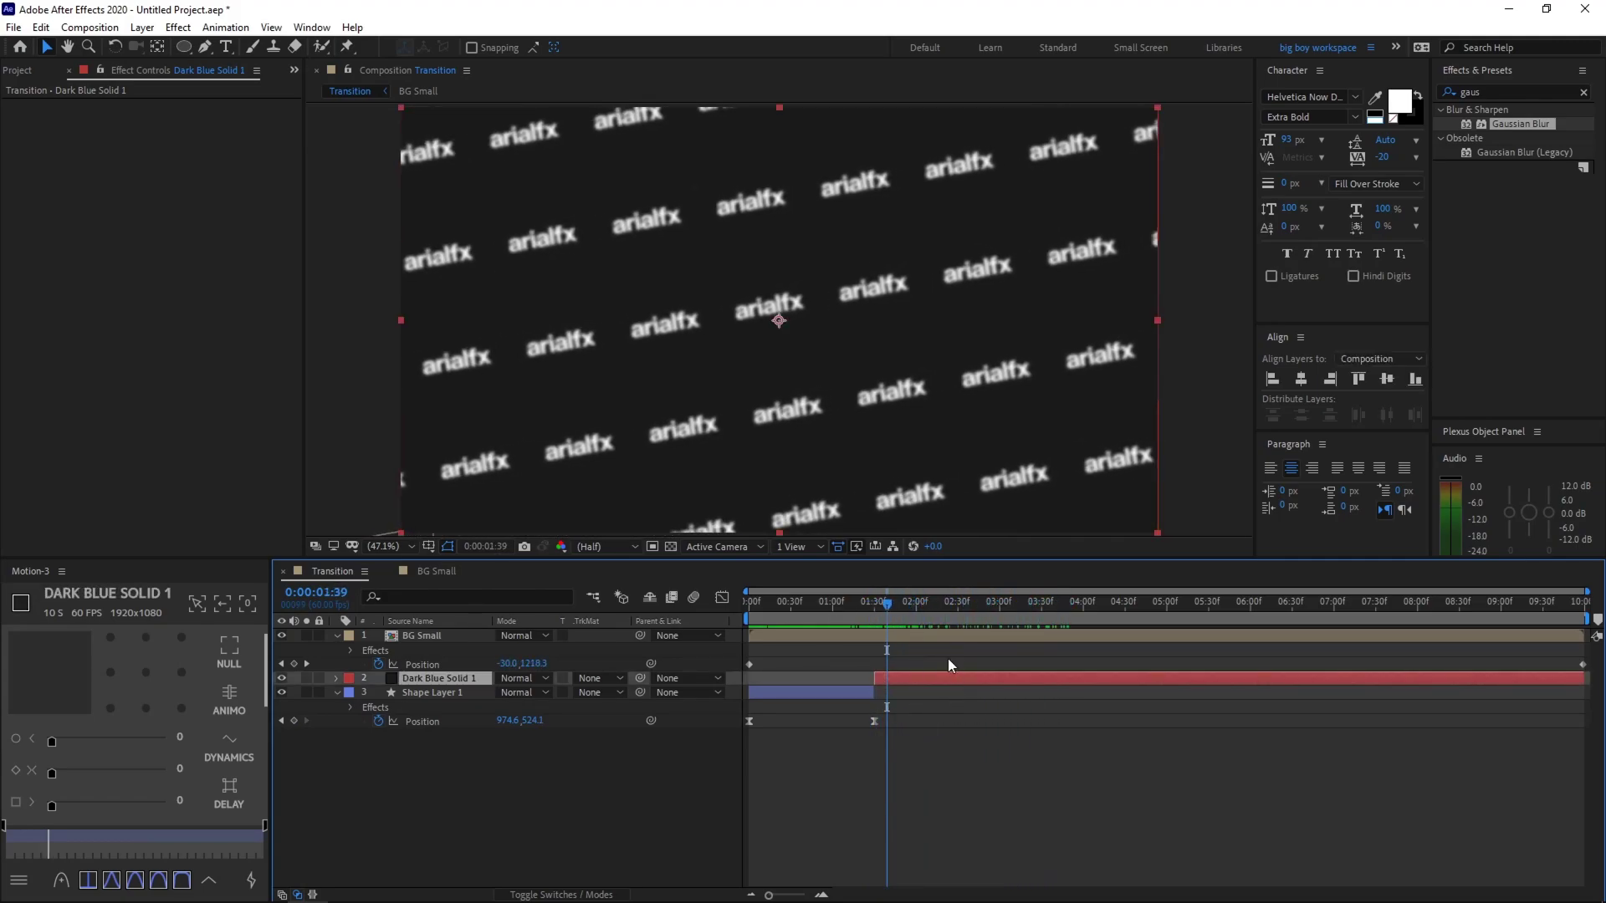
click(823, 698)
drag(835, 595, 888, 602)
key(Home)
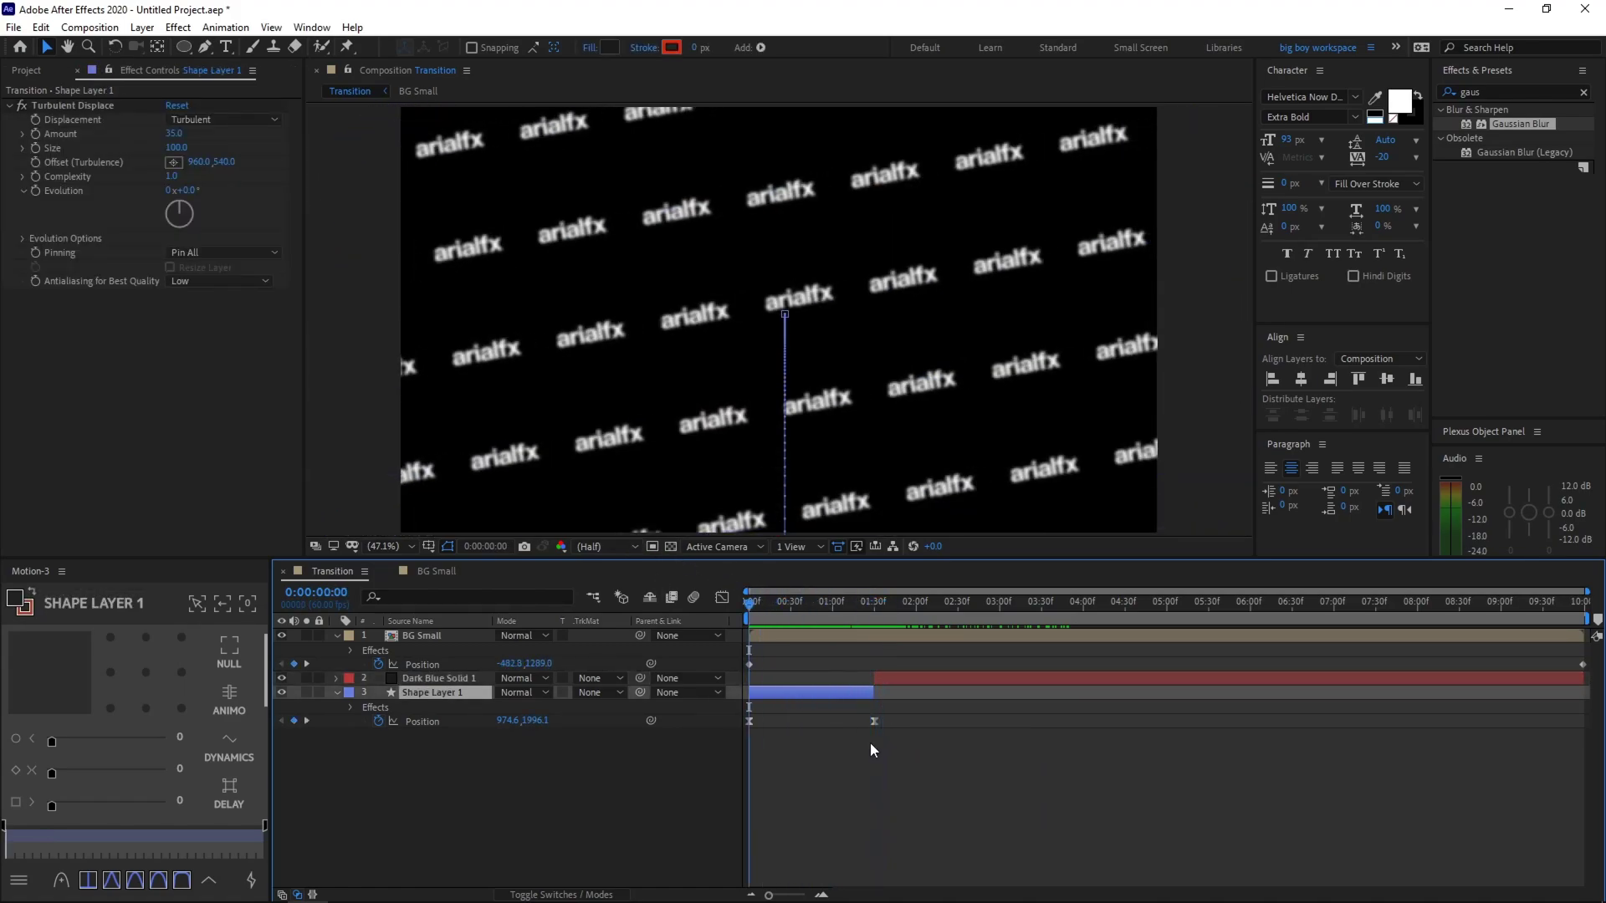
click(870, 741)
drag(757, 619, 778, 604)
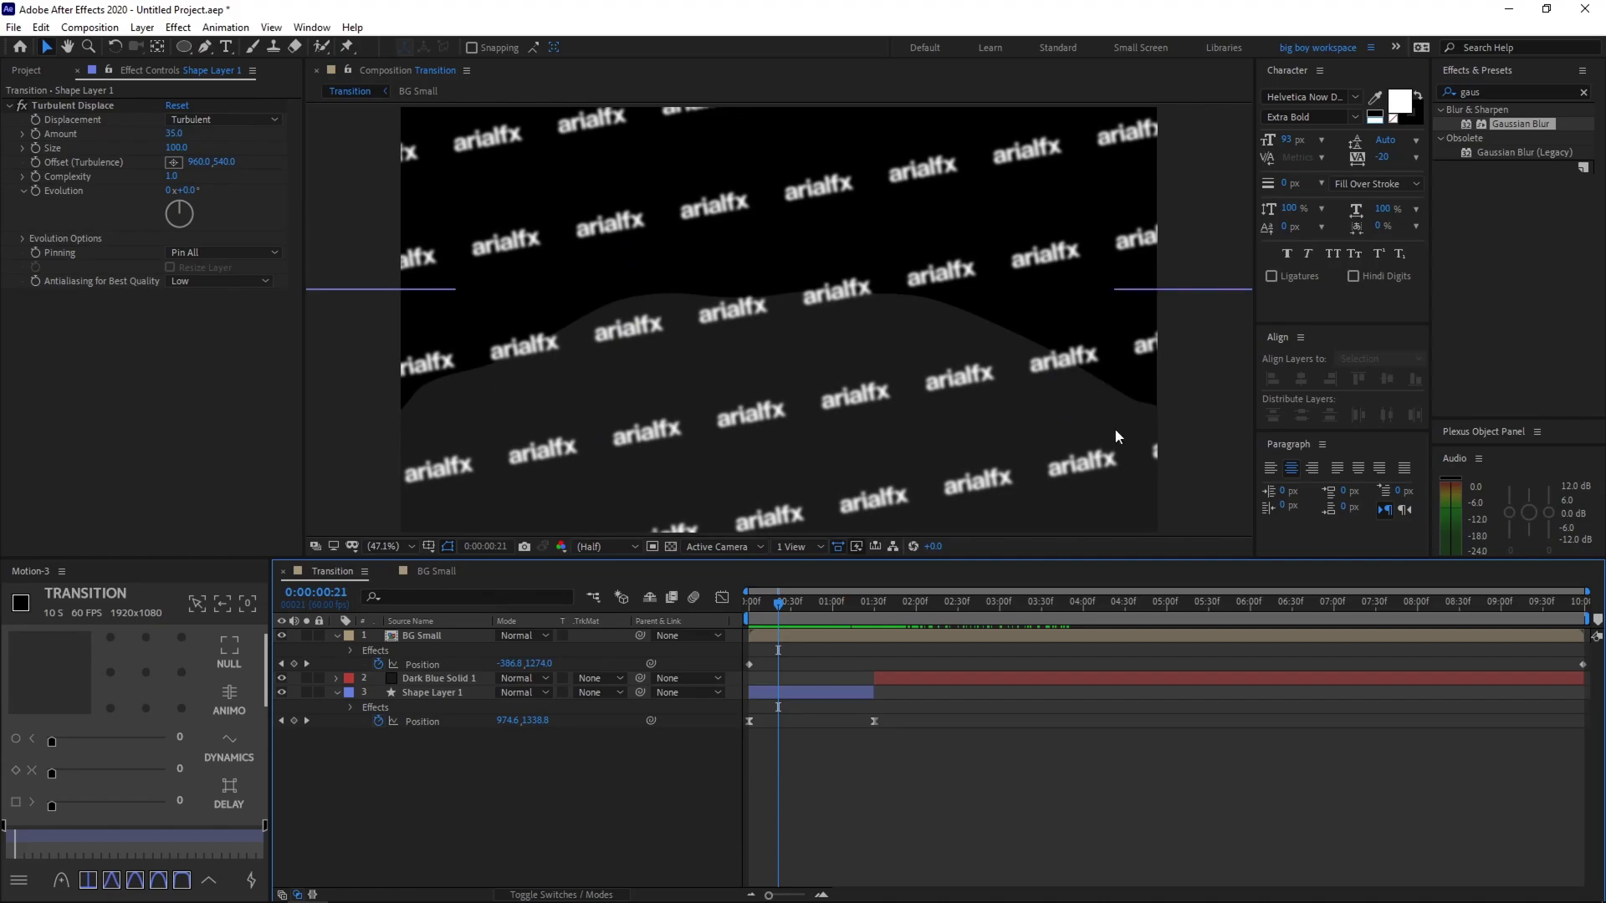
Check Shape Layer 1's wave path, then select it together with Dark Blue Solid 1
click(427, 692)
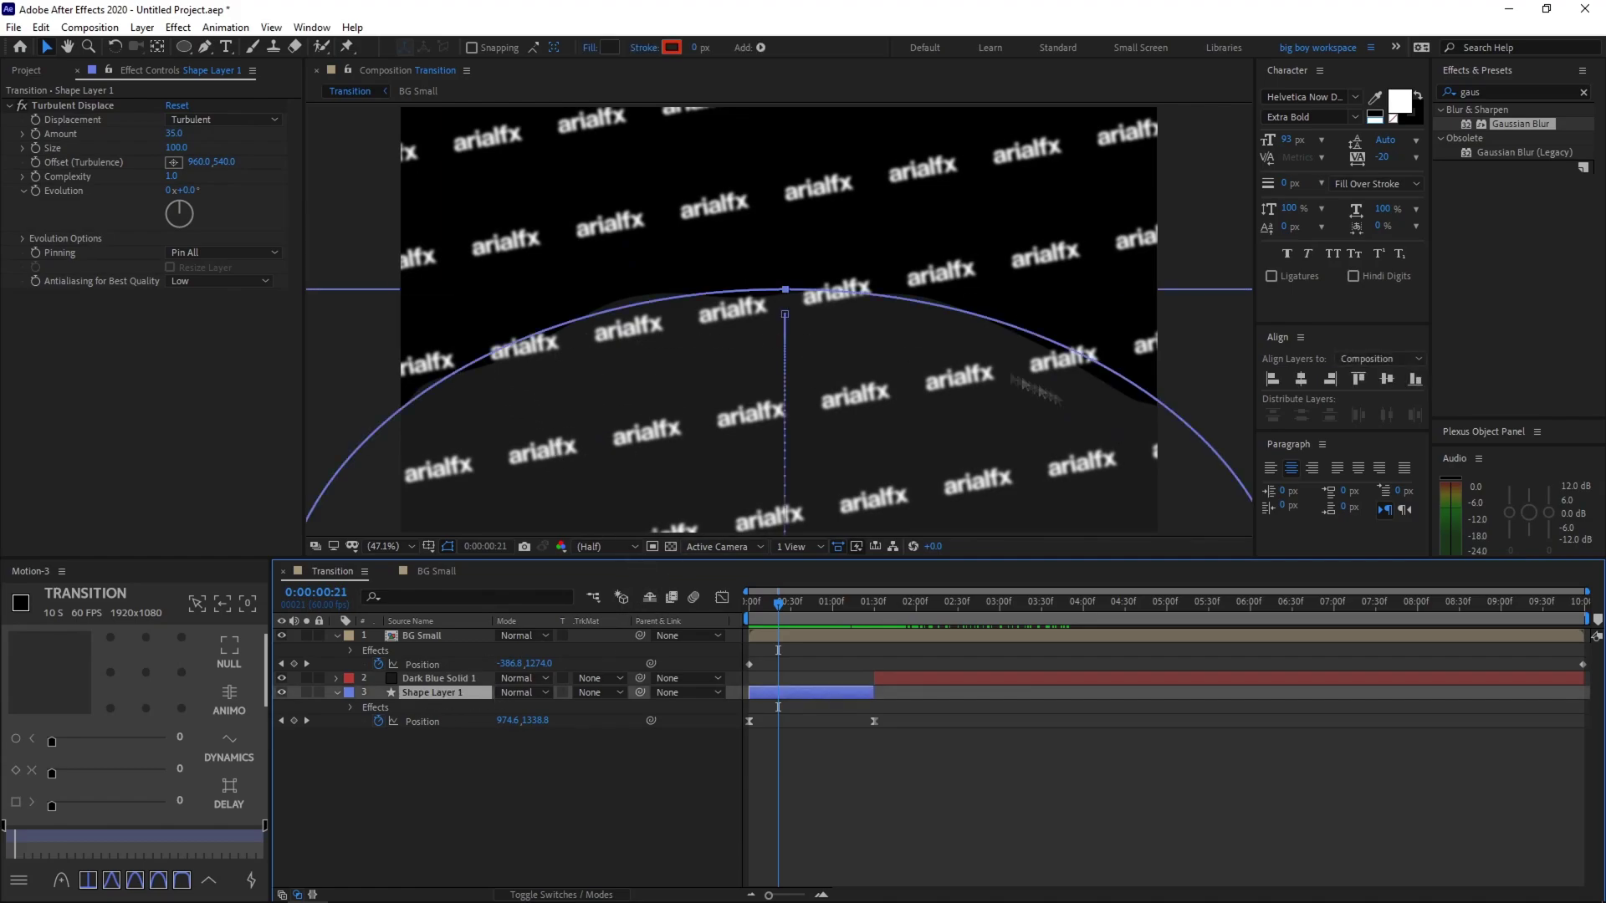
drag(784, 620, 803, 613)
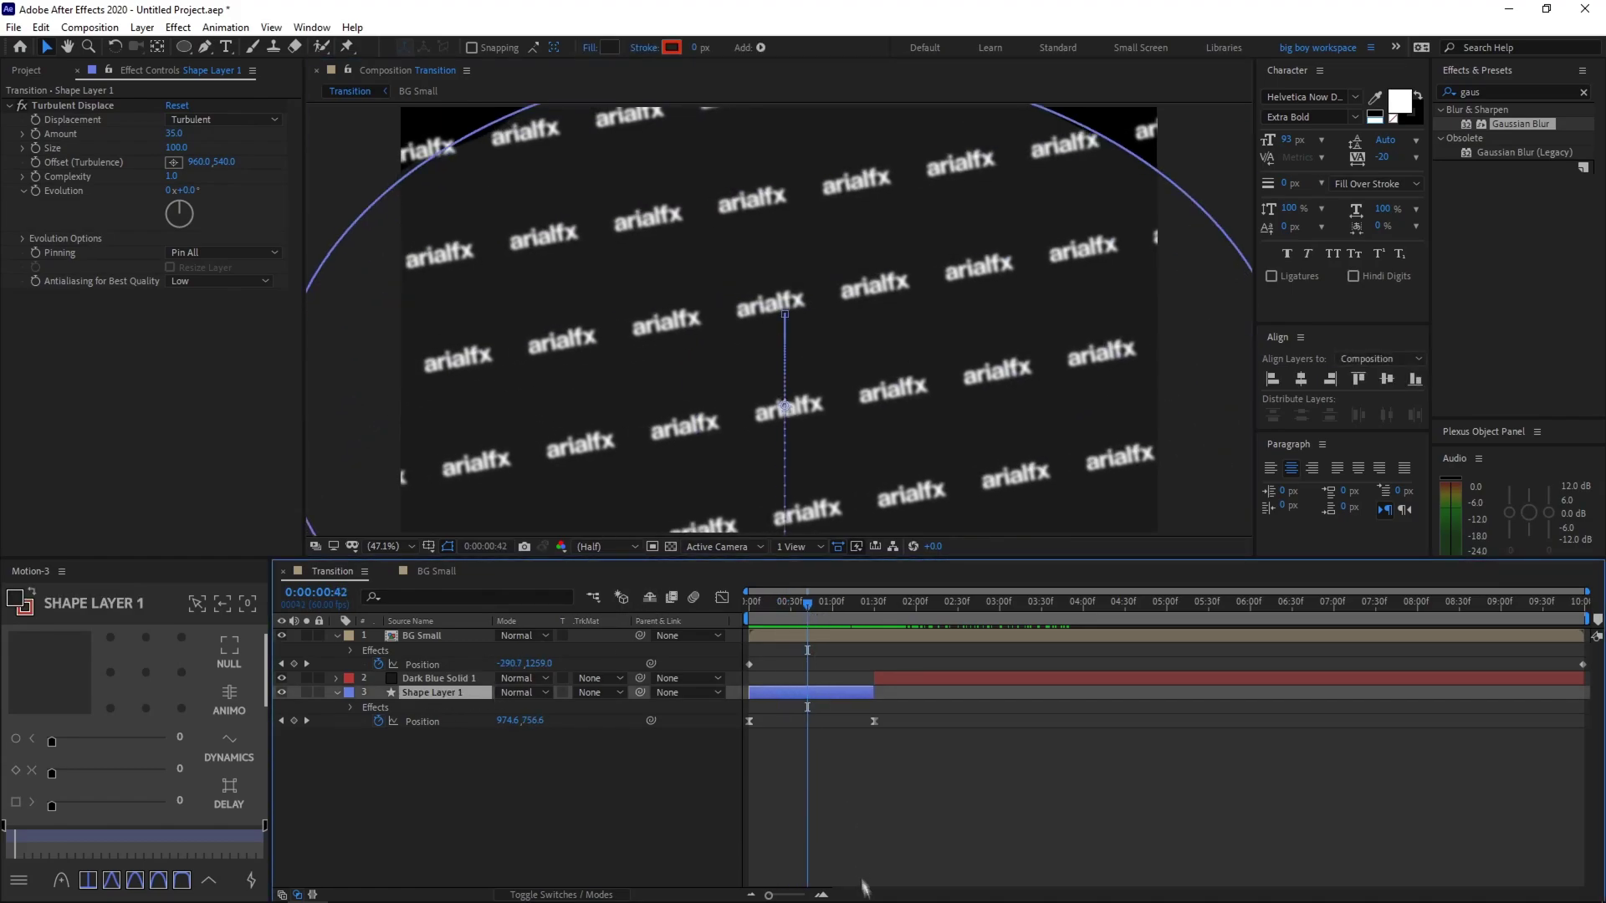
click(850, 805)
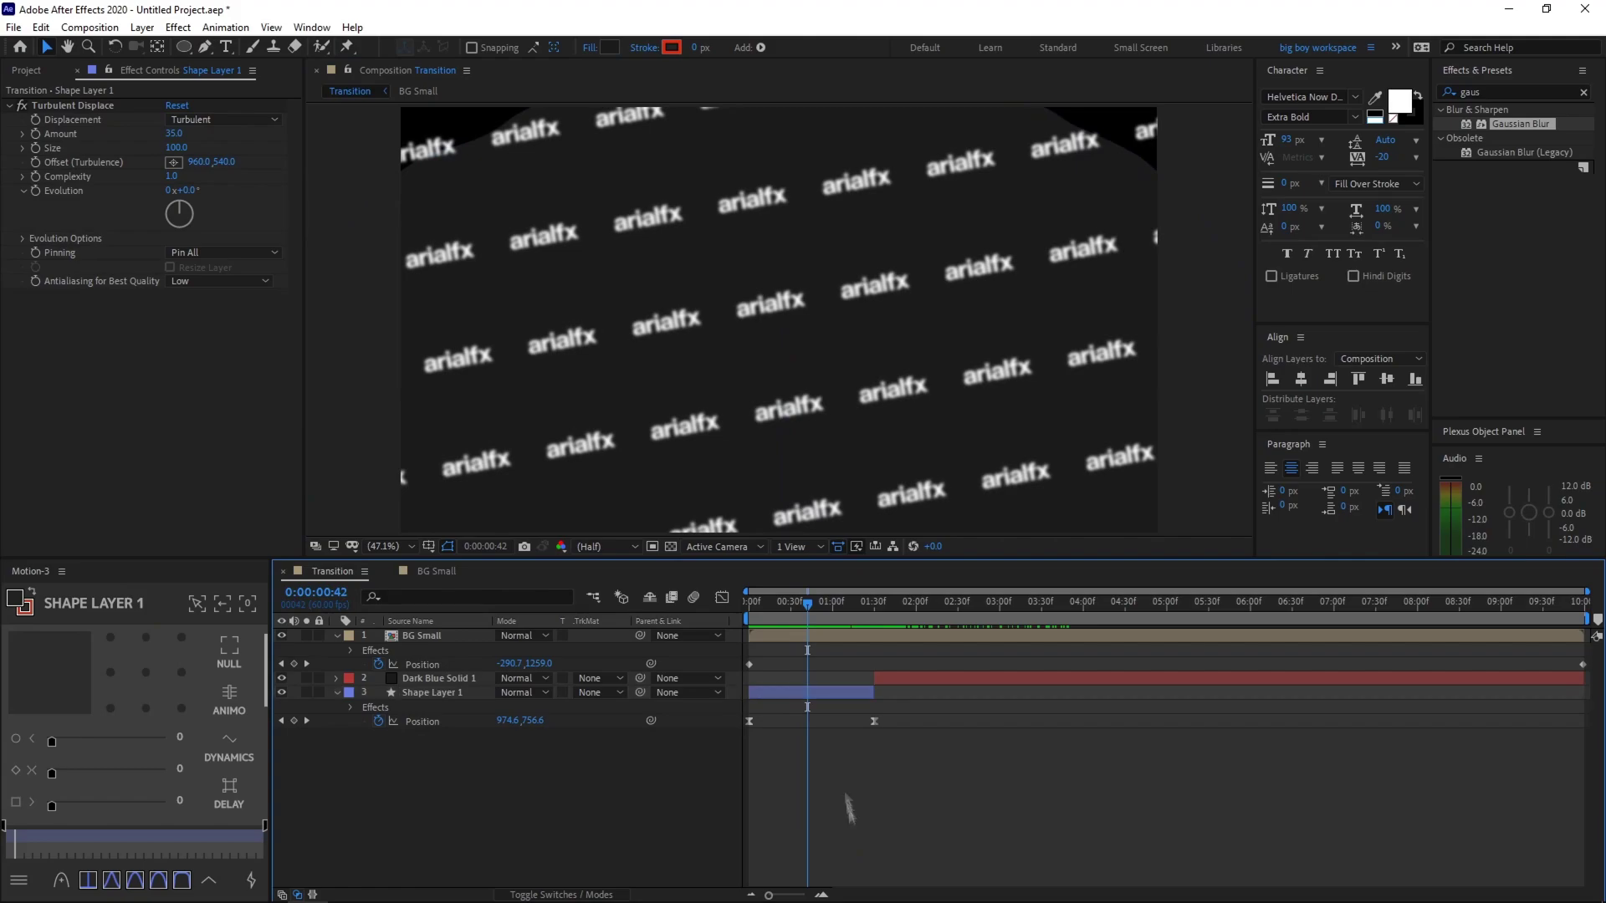
click(454, 690)
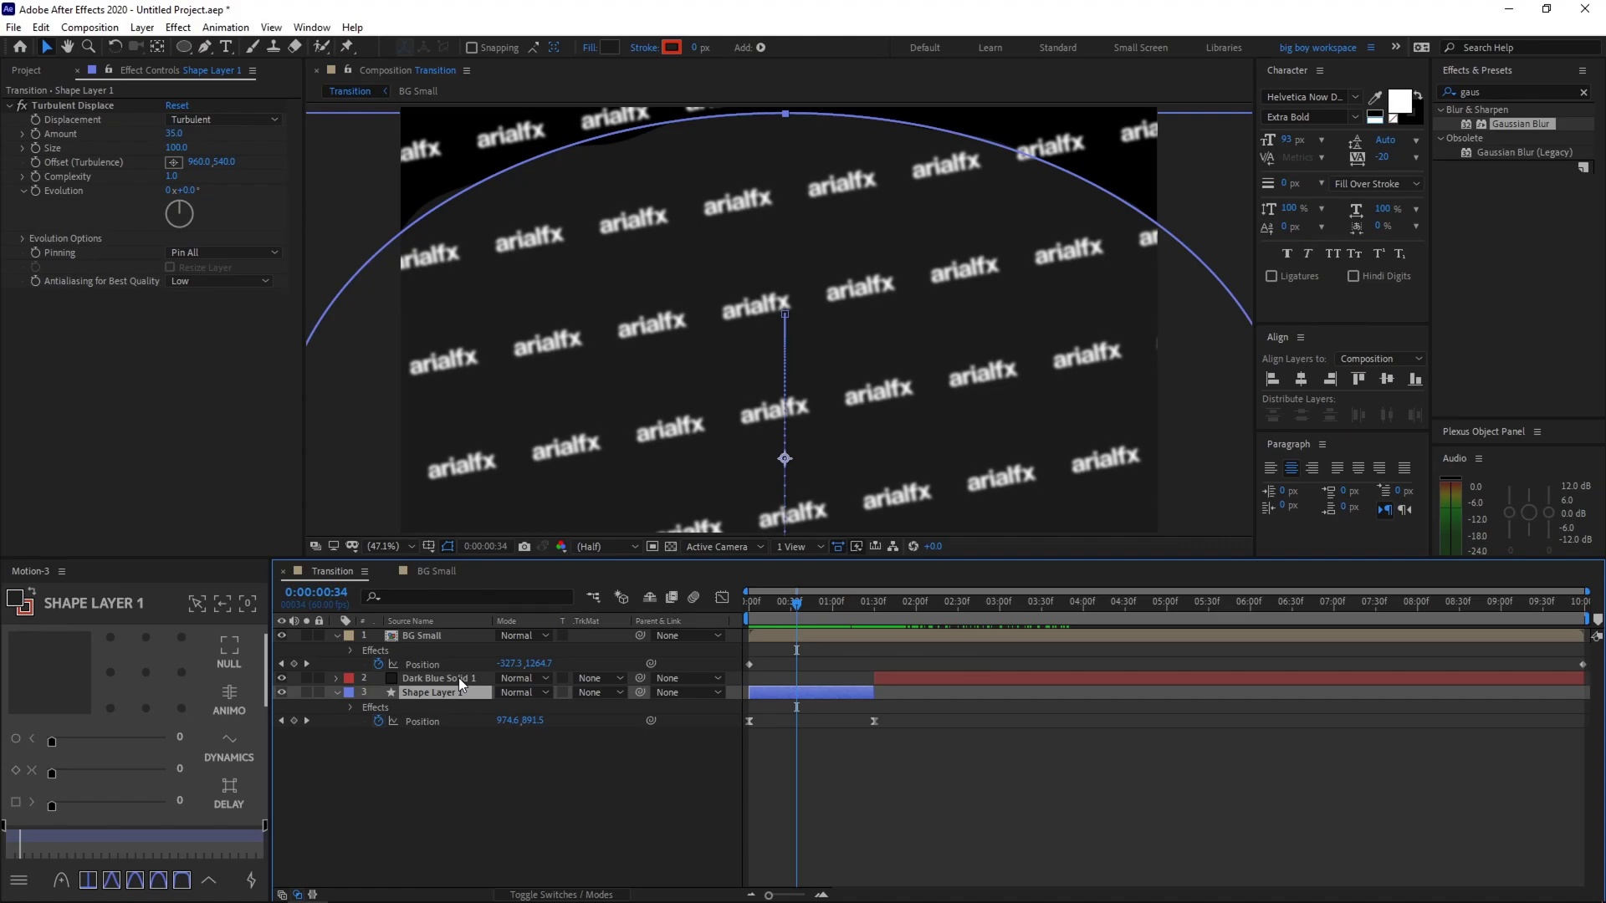
shift+click(458, 678)
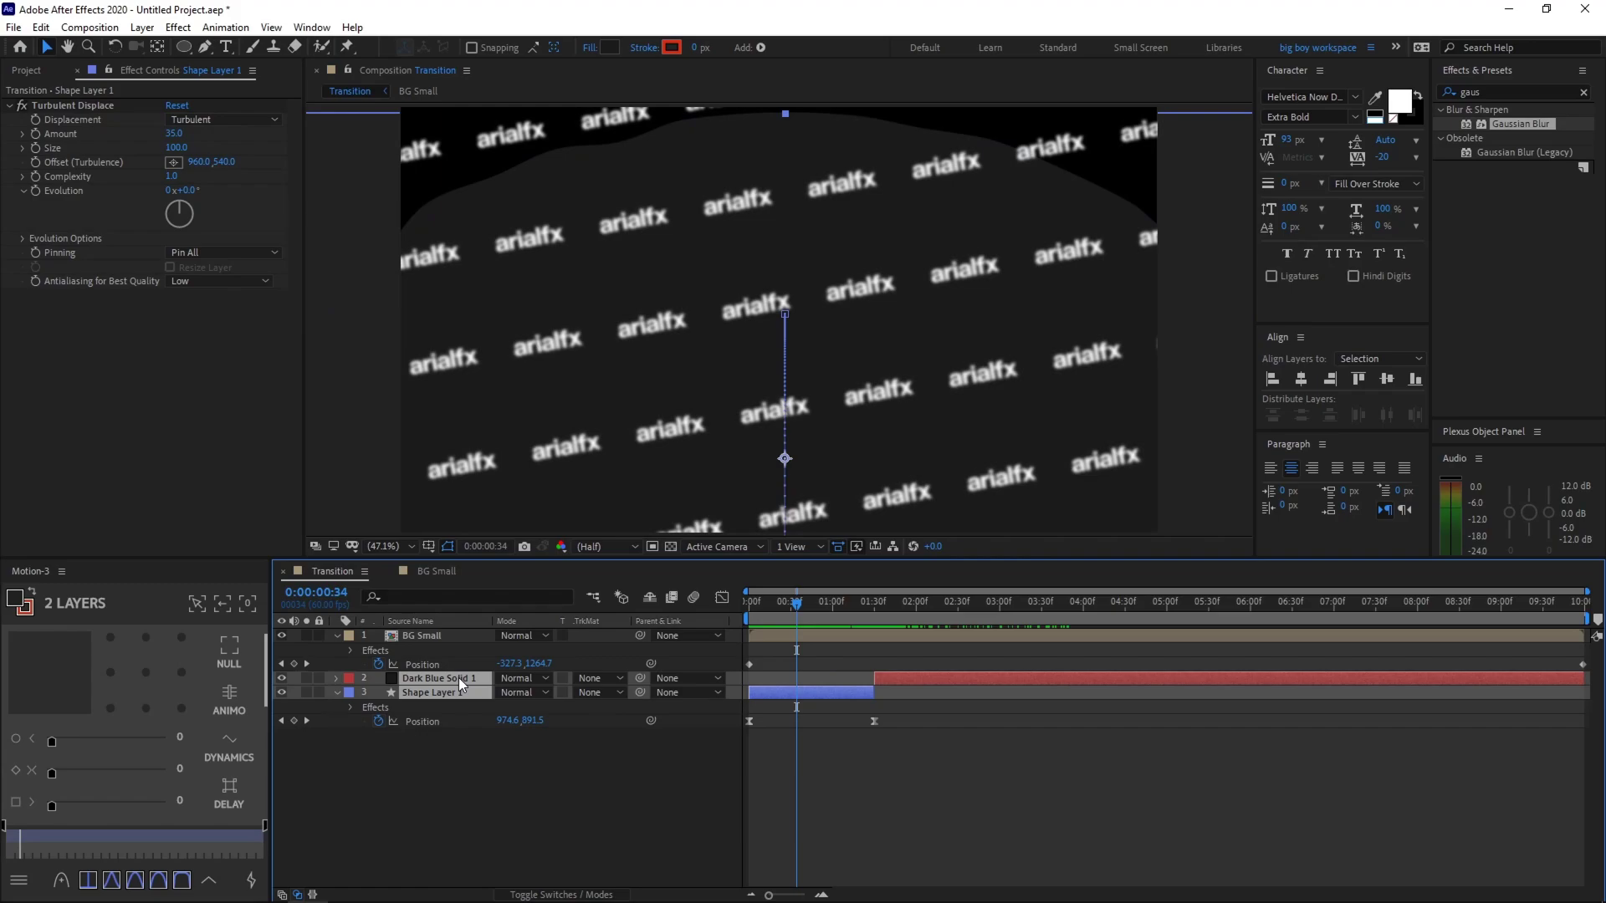
Pre-compose Shape Layer 1 and Dark Blue Solid 1 into 'BG Liquid', moving all attributes
right_click(458, 678)
click(527, 592)
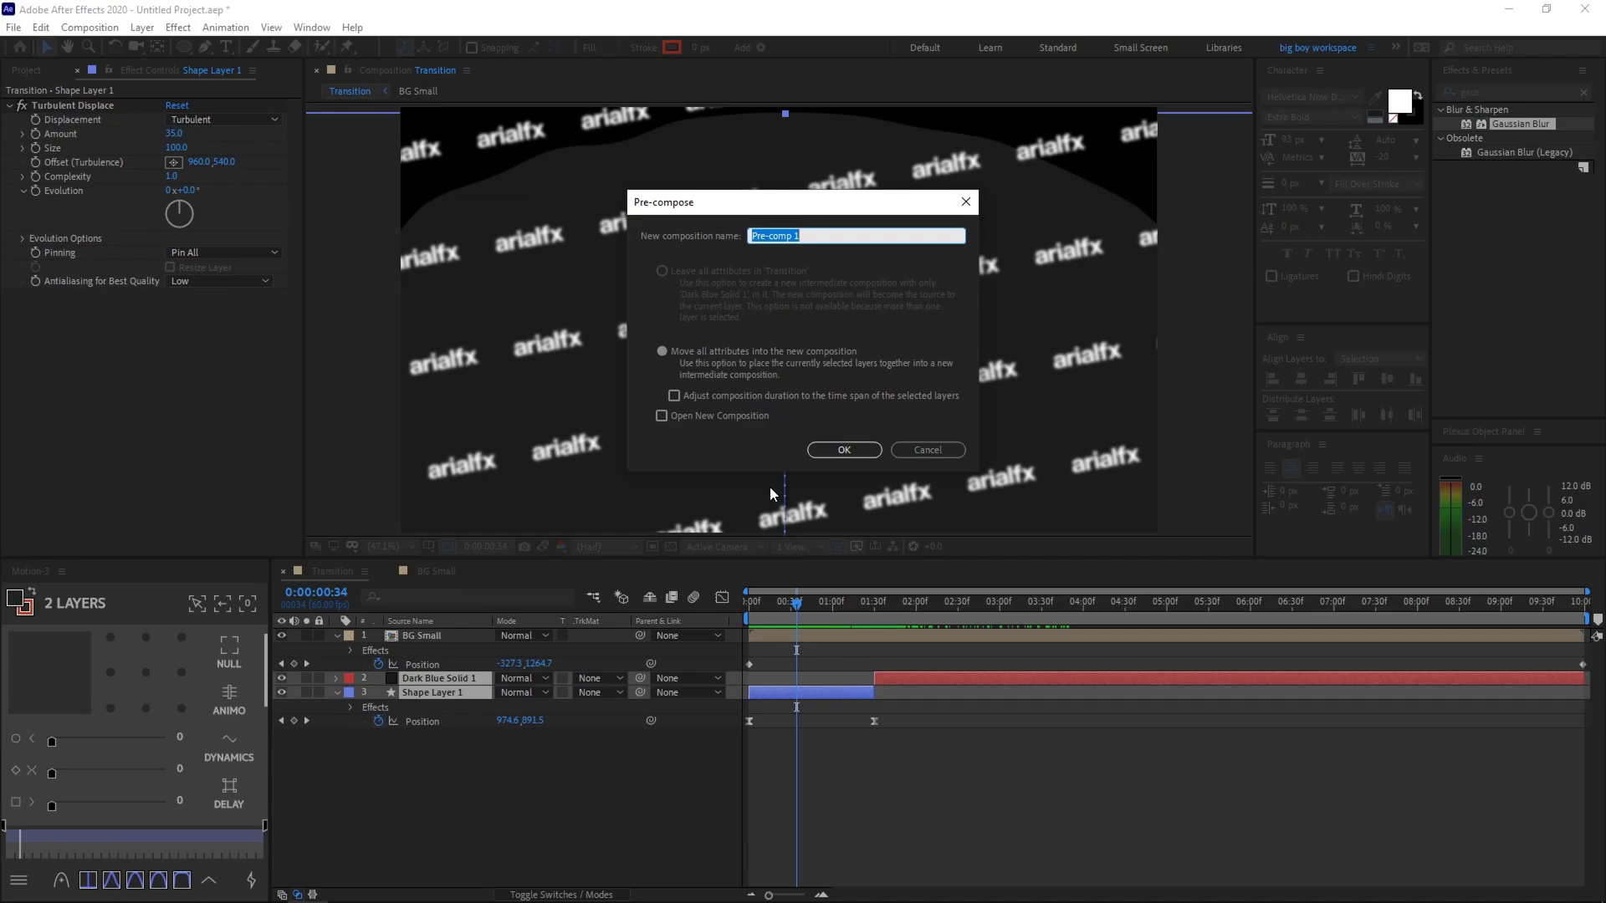
text(BG Liquid)
click(849, 448)
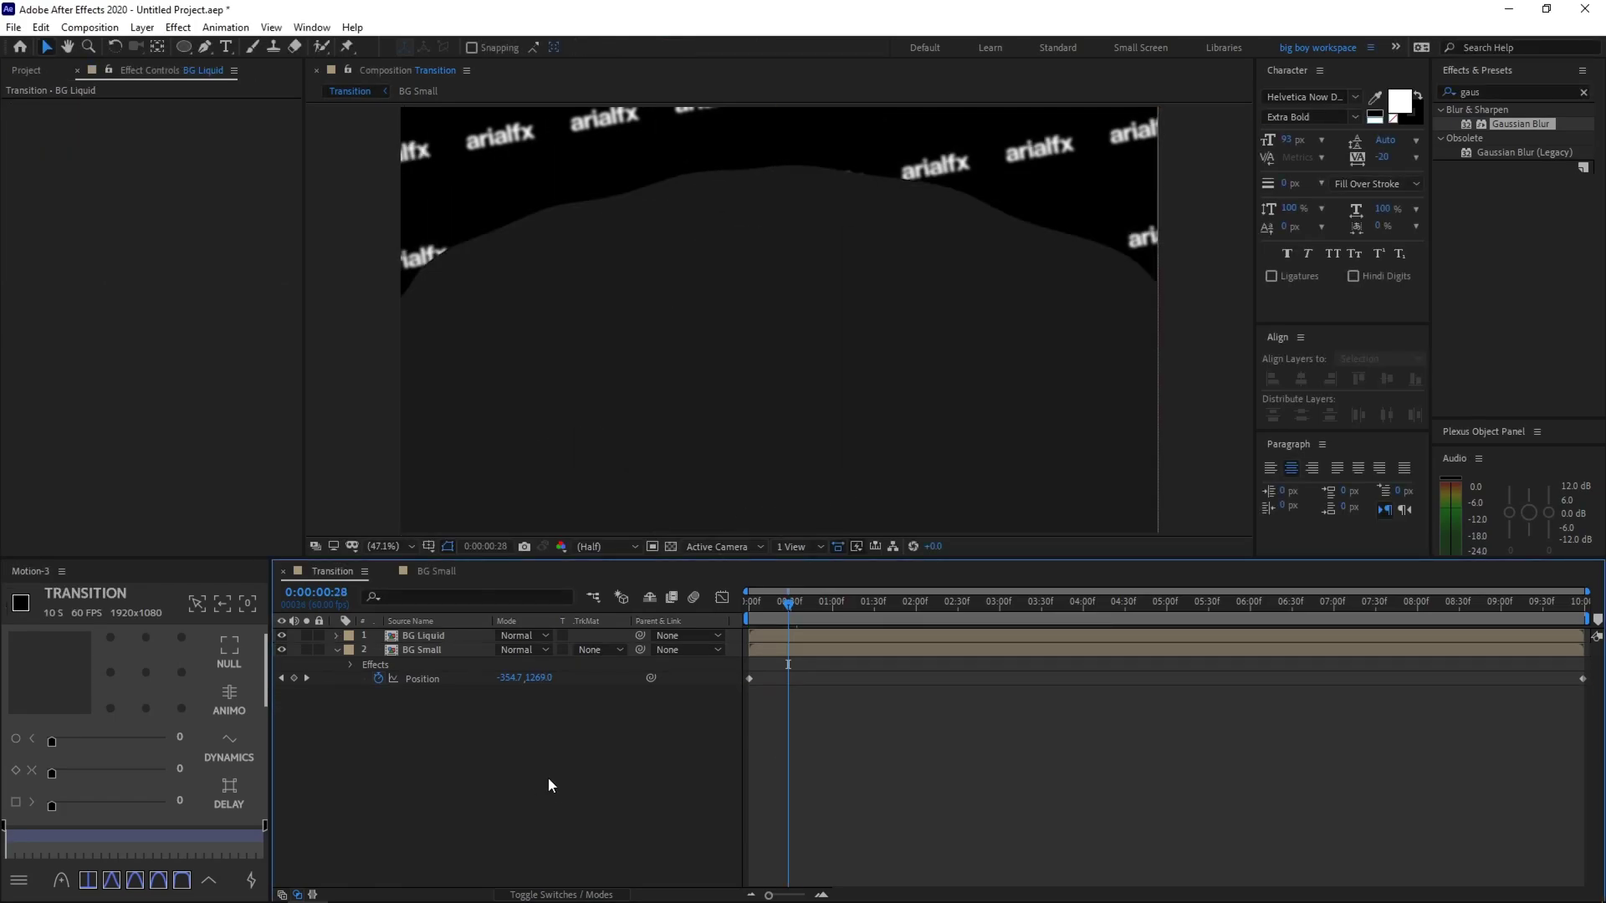
Set BG Small's Track Matte to Alpha Matte 'BG Liquid' and scrub to check the reveal
click(445, 647)
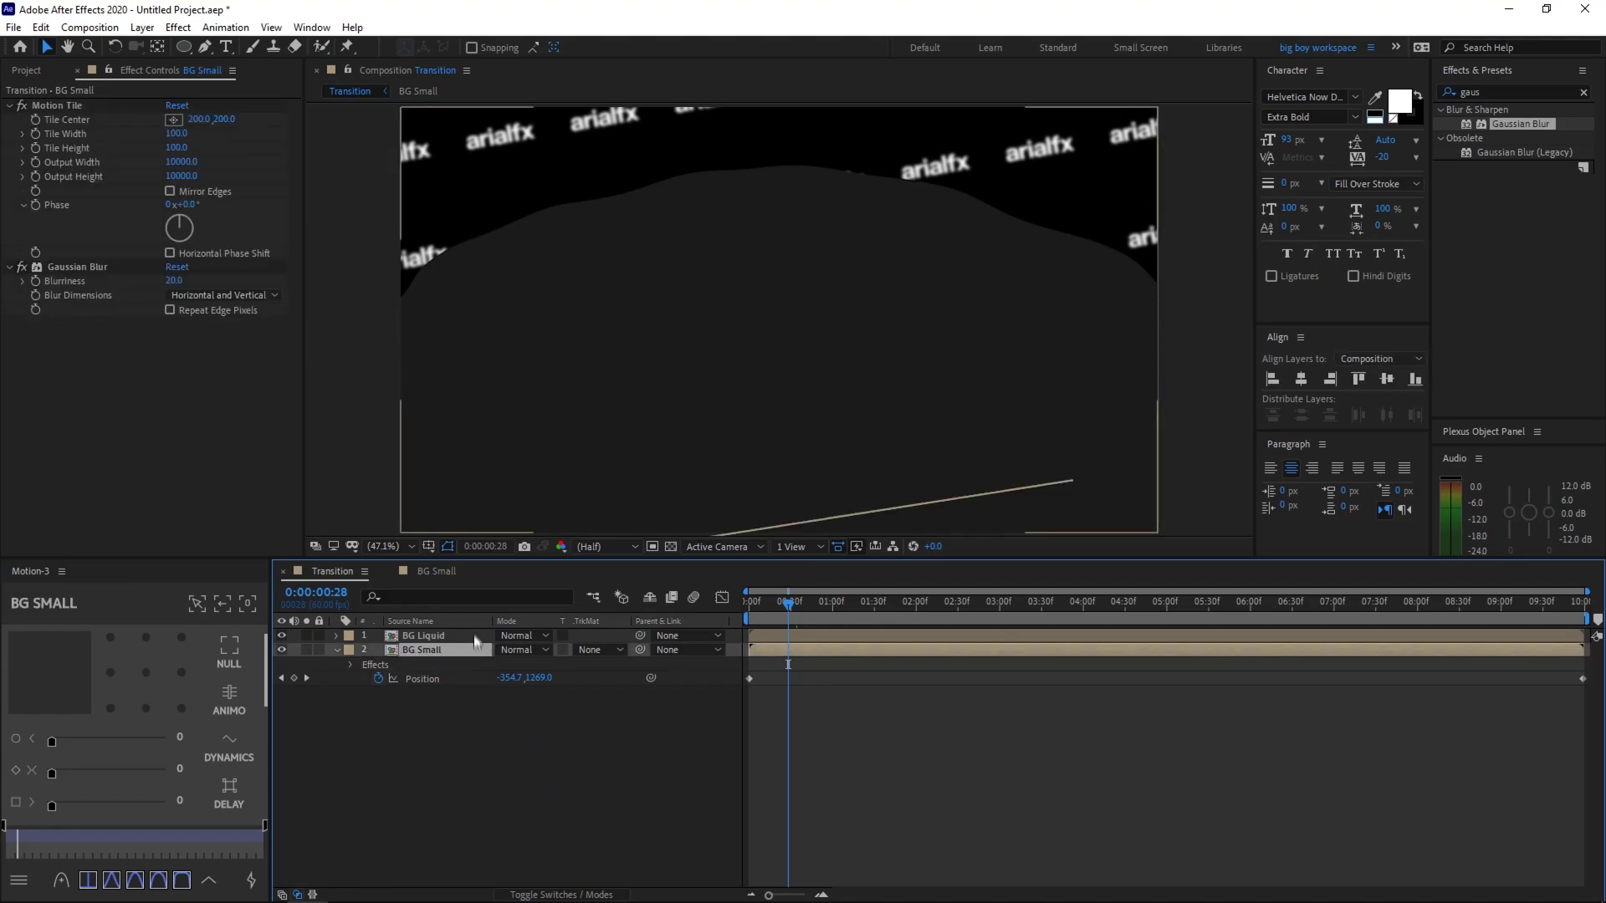
click(448, 635)
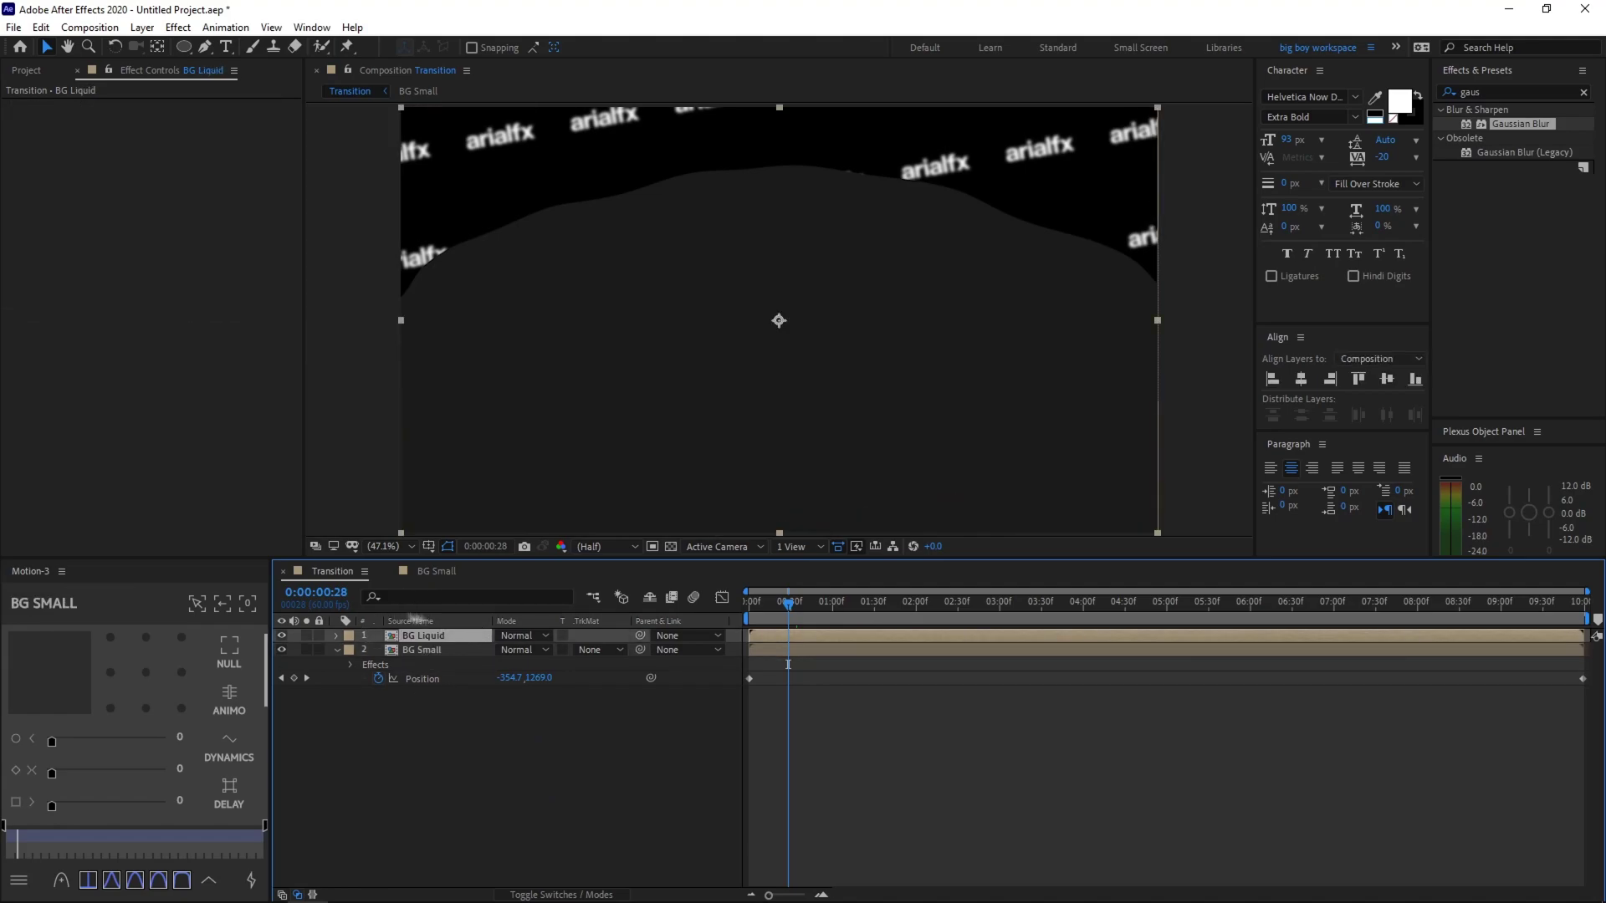
click(599, 653)
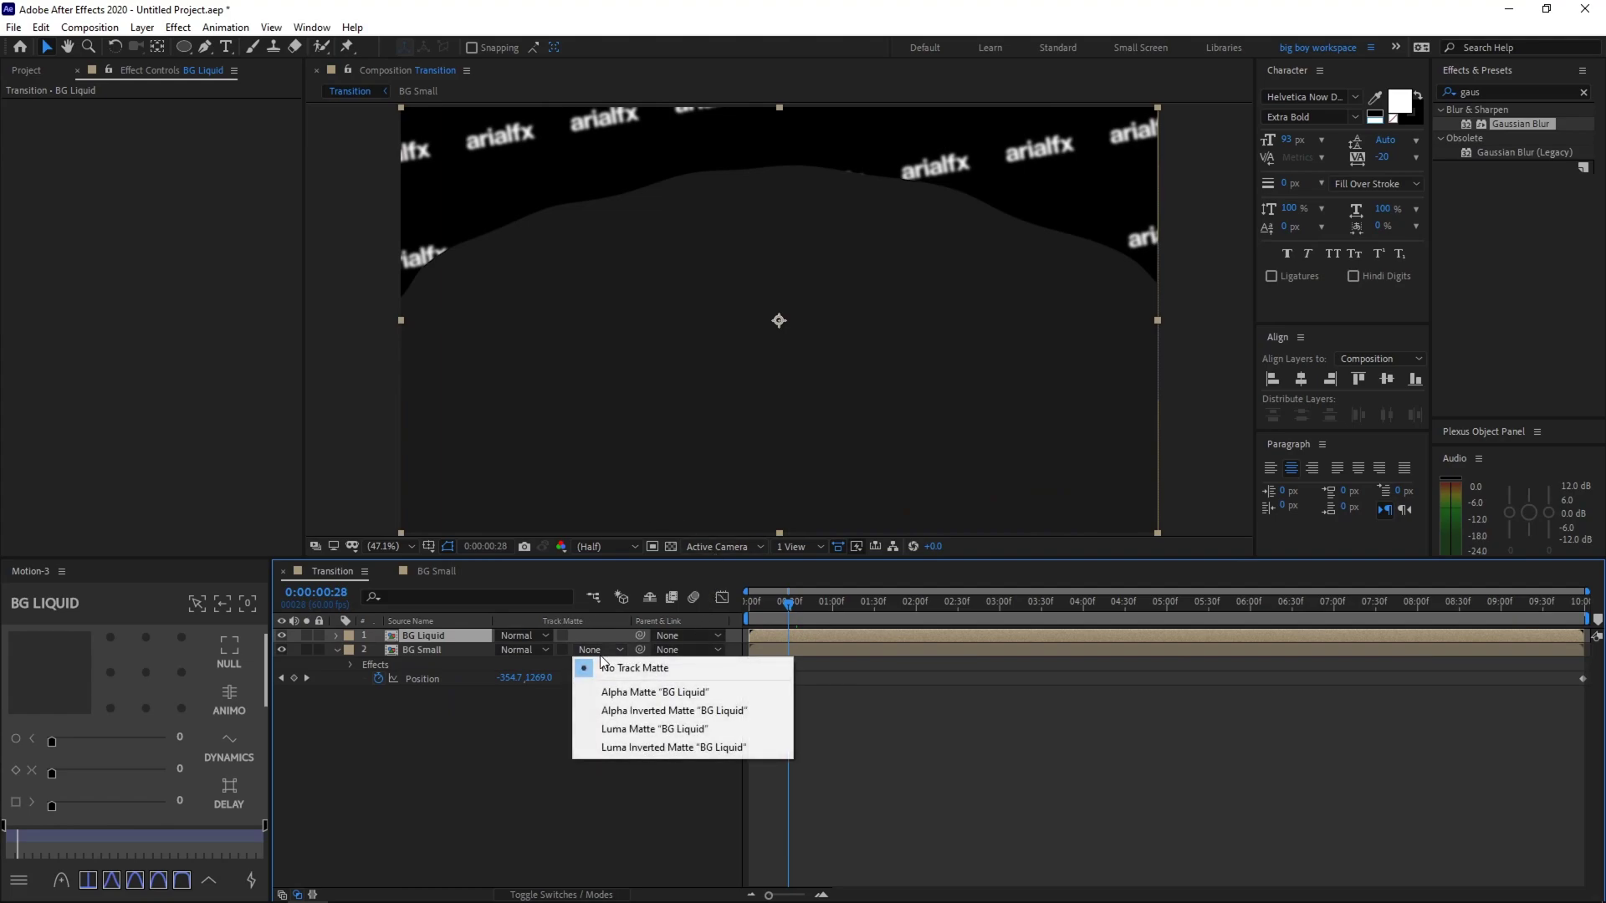
click(619, 692)
mouse_move(799, 623)
mouse_down()
mouse_move(753, 621)
mouse_move(790, 623)
mouse_move(755, 630)
mouse_move(780, 635)
mouse_up()
click(703, 756)
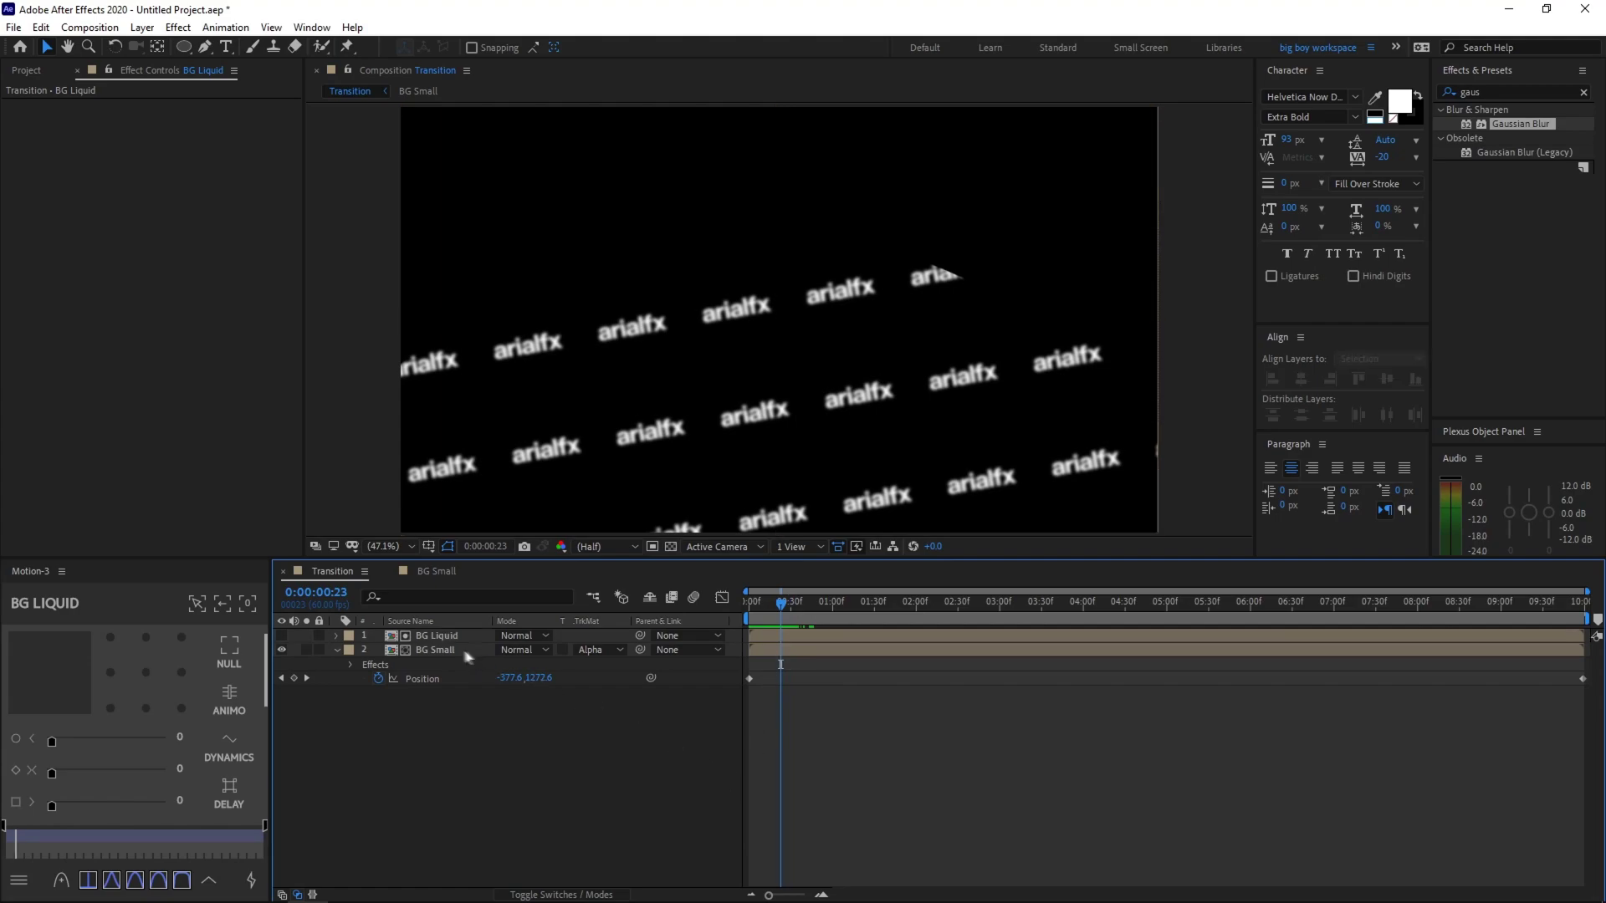
Duplicate BG Liquid, move the copy below BG Small, and make it visible
click(439, 636)
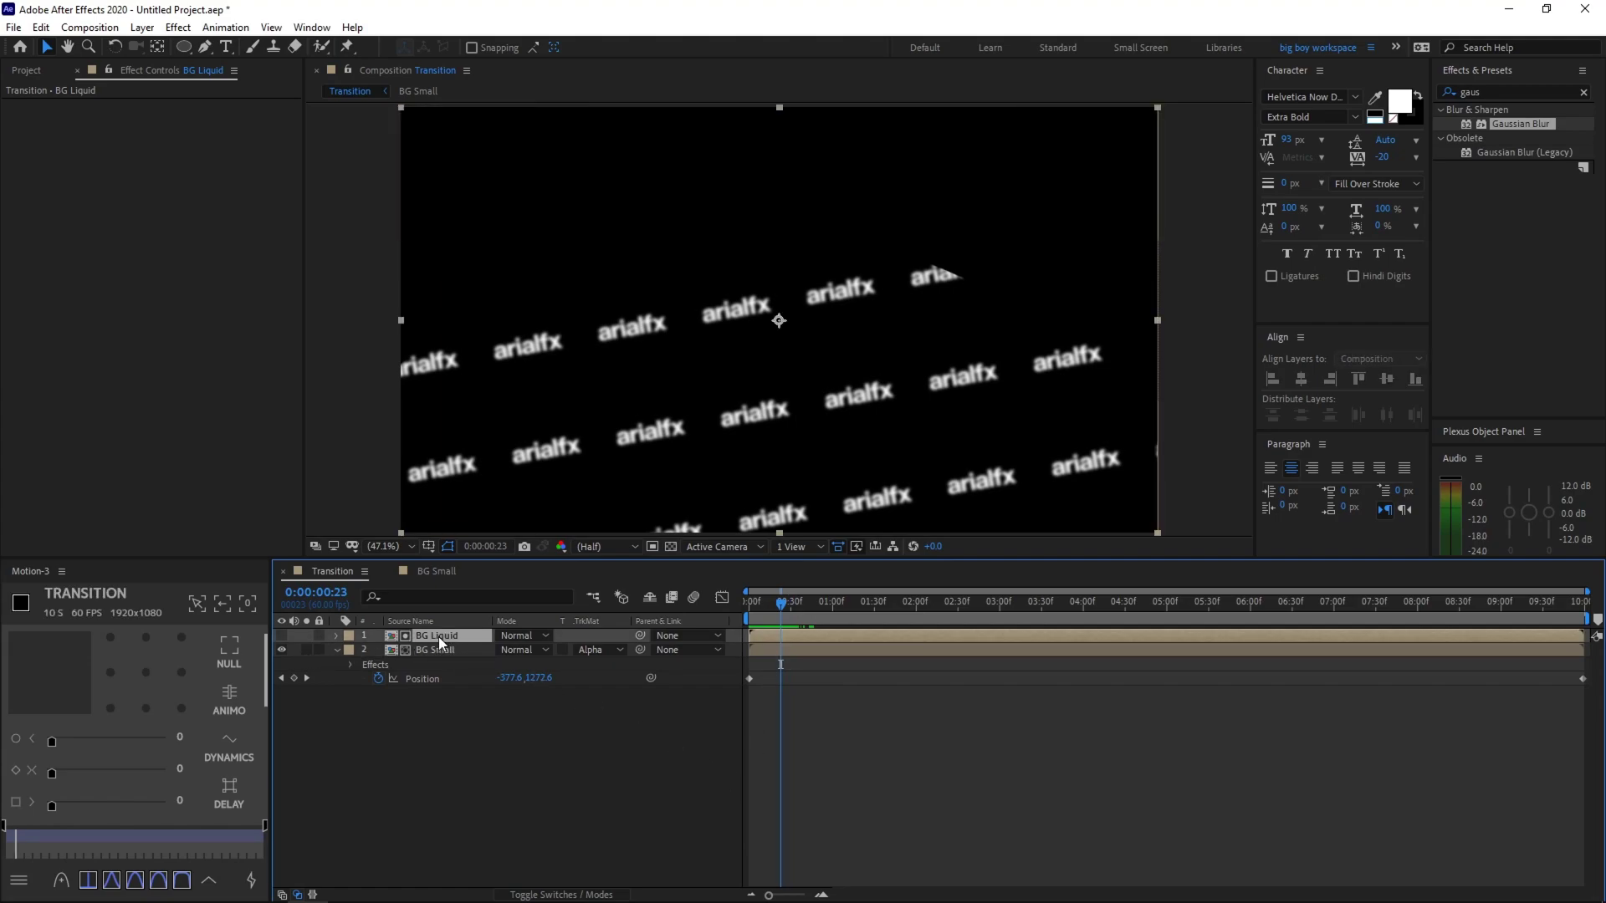
key(ctrl+d)
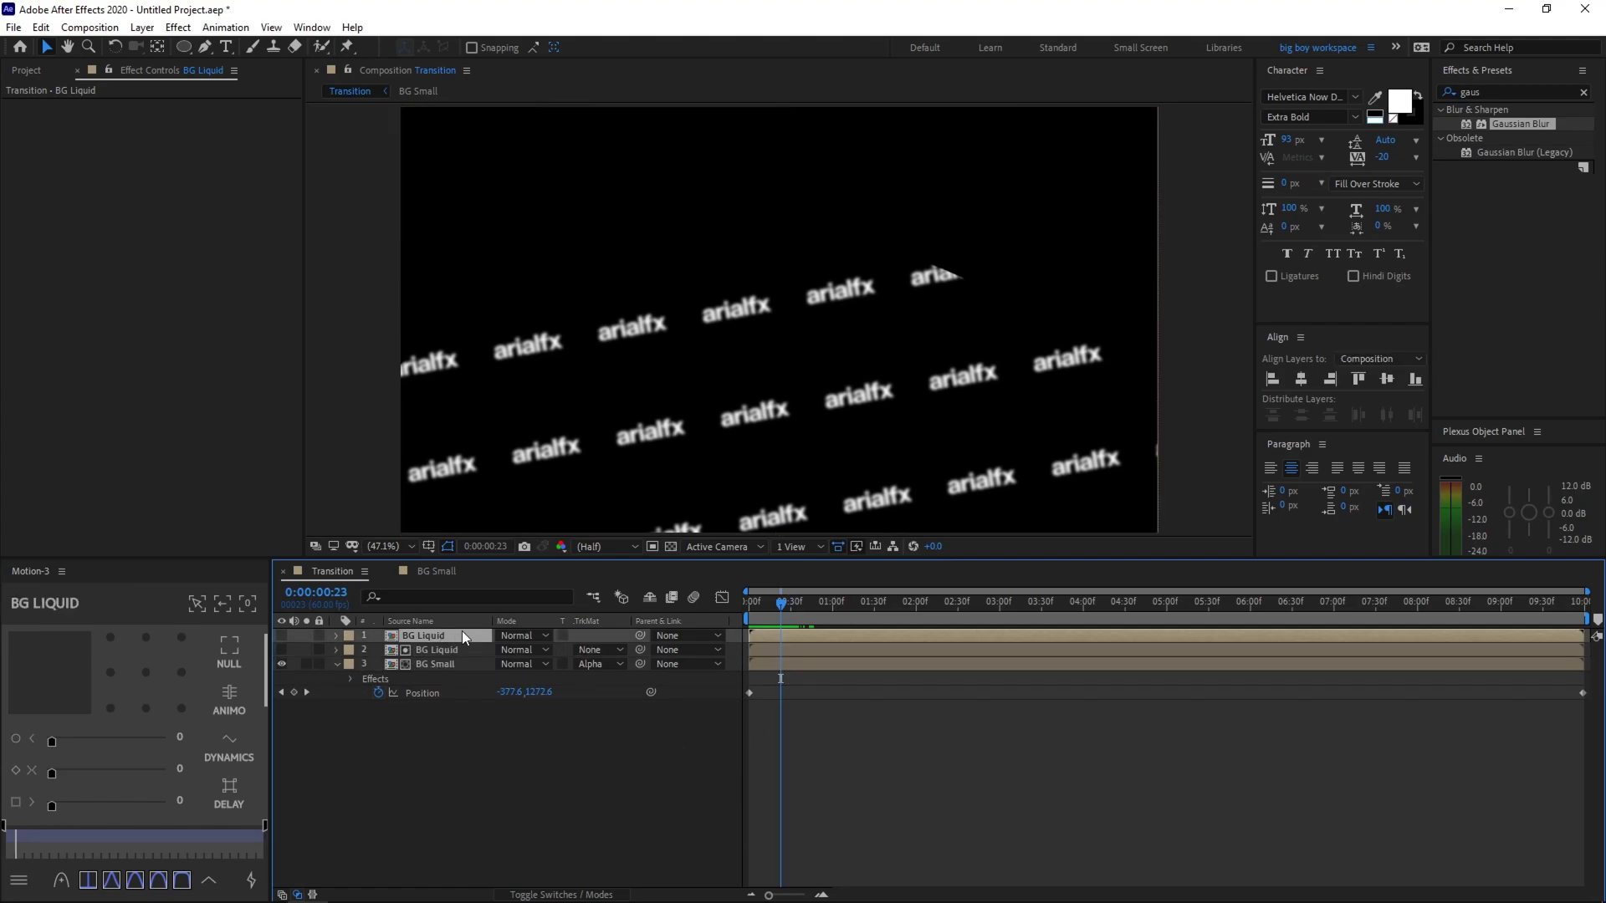
drag(462, 630, 460, 699)
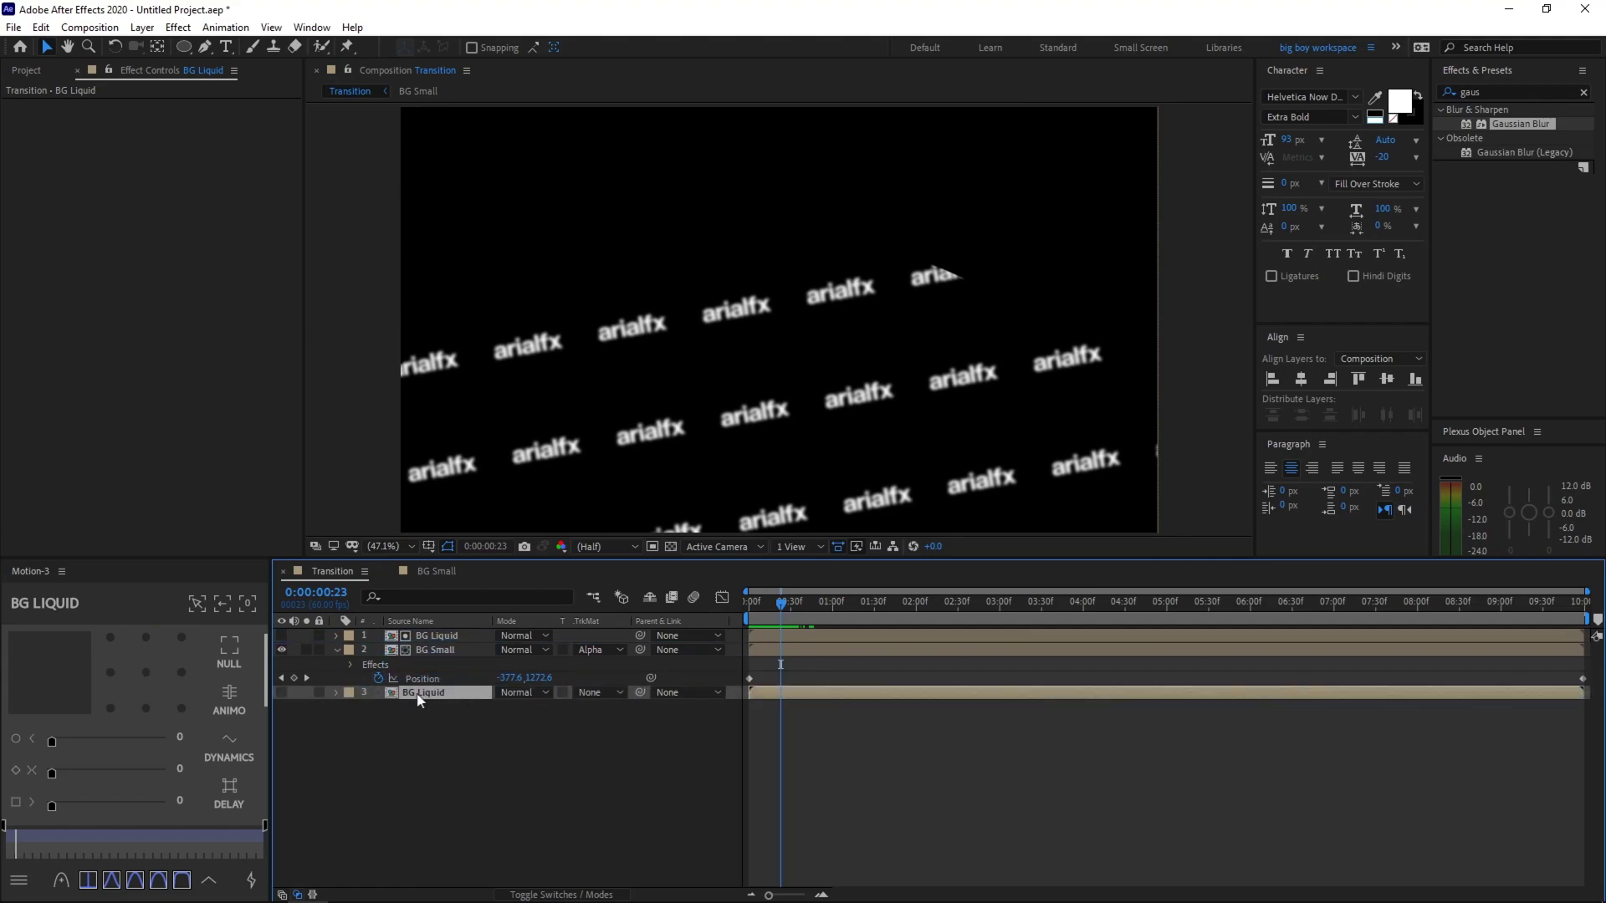
click(282, 693)
click(906, 817)
Preview the matted transition, inspect it at 0:00:00:18, and return to the first frame
key(space)
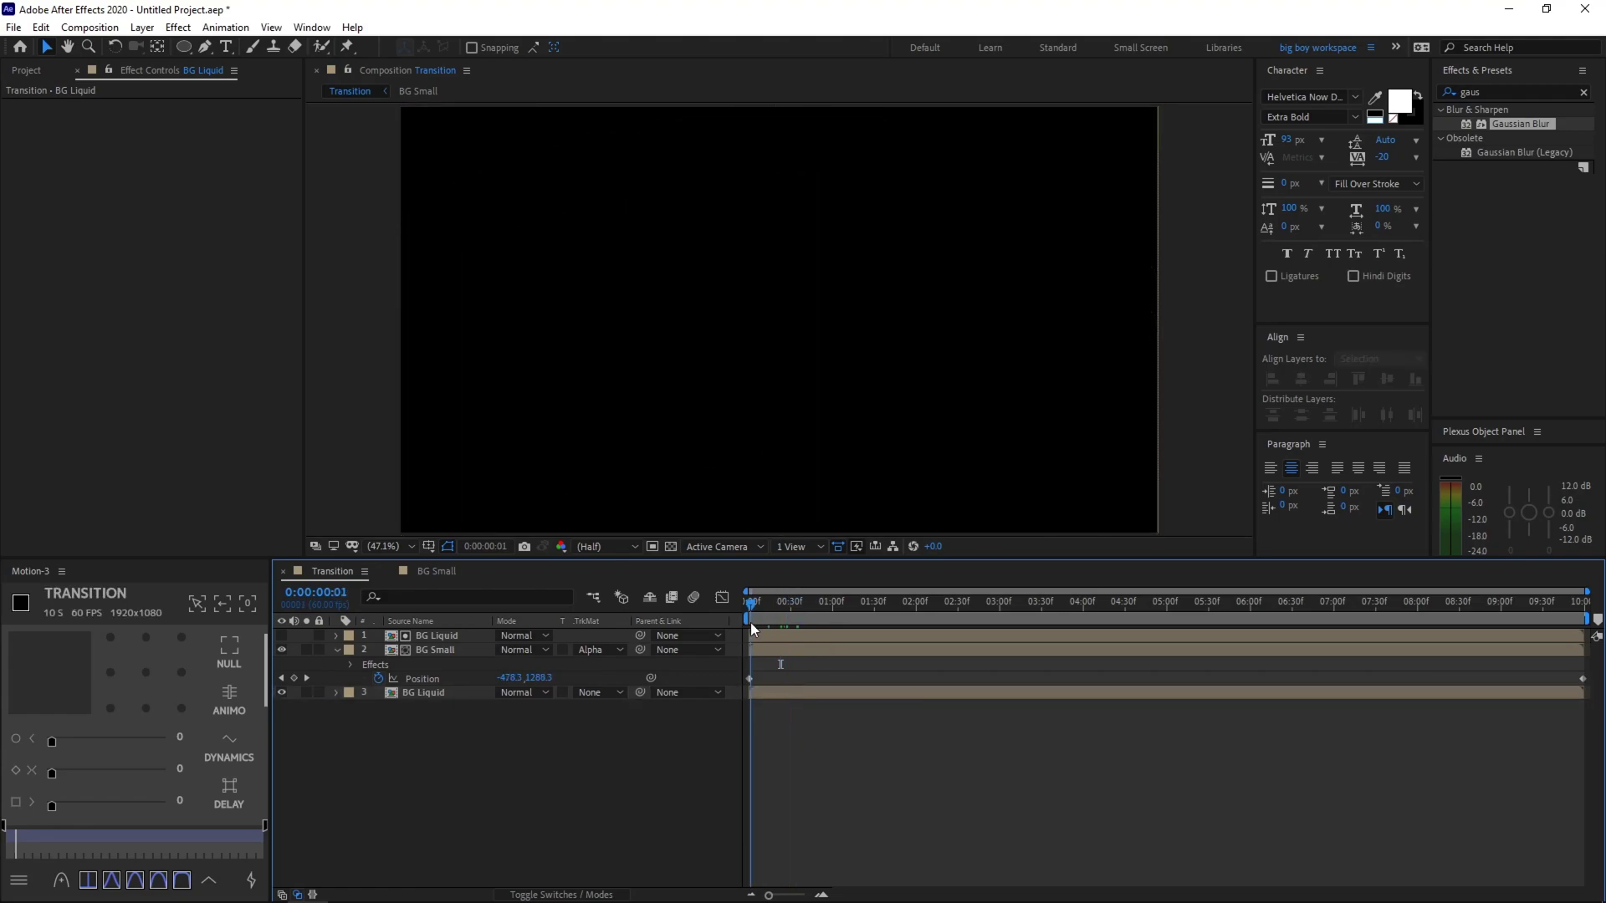
drag(814, 629, 822, 661)
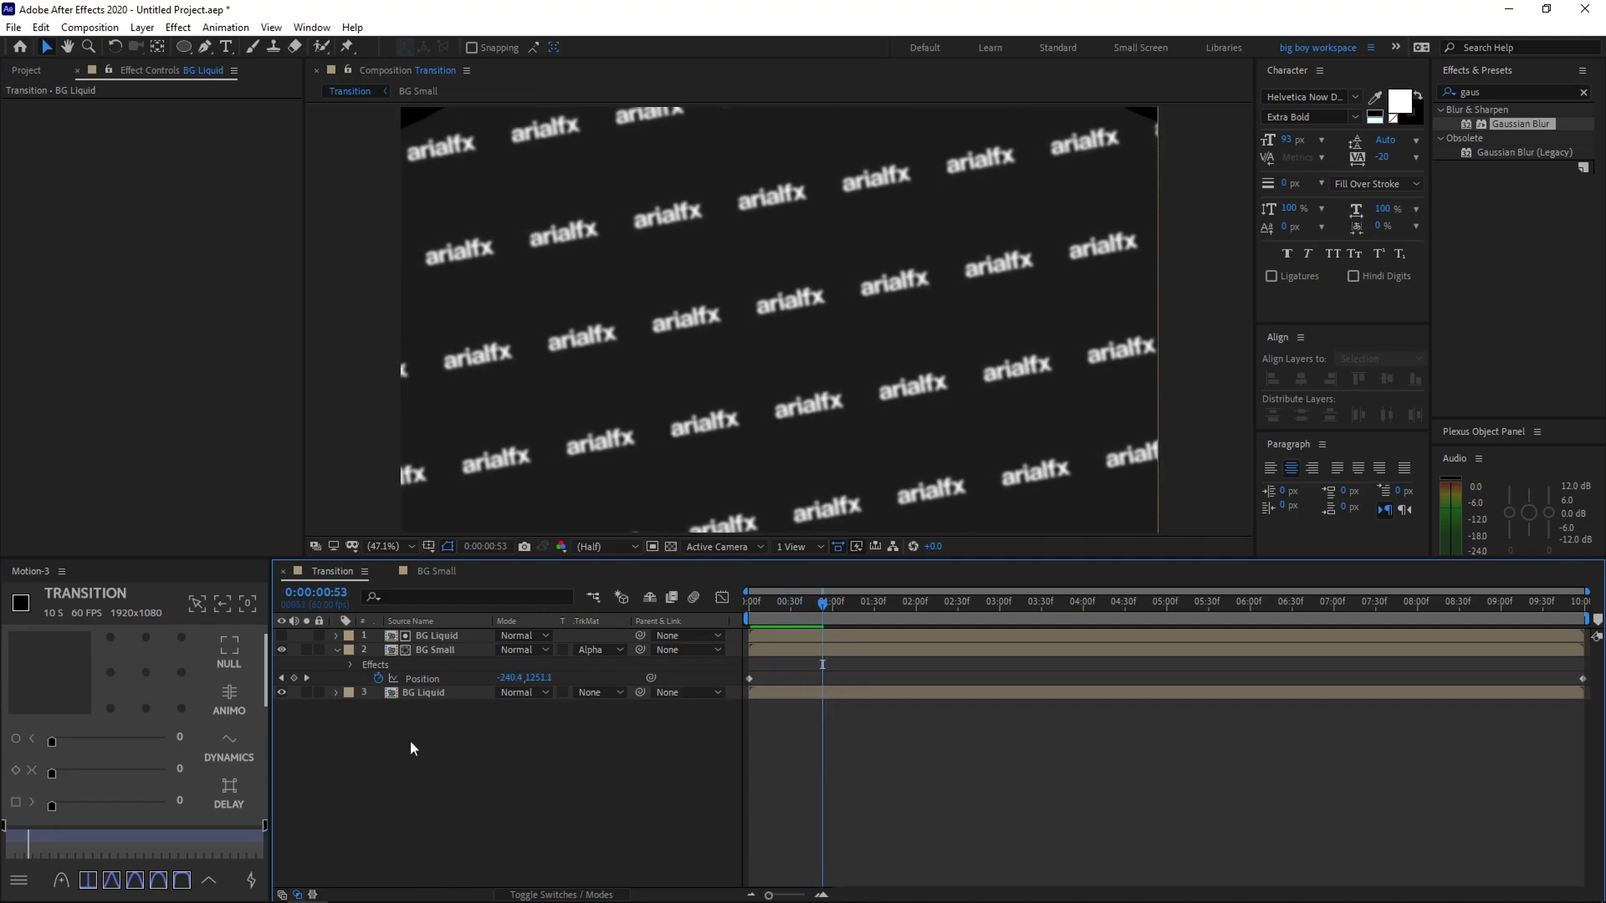
click(334, 654)
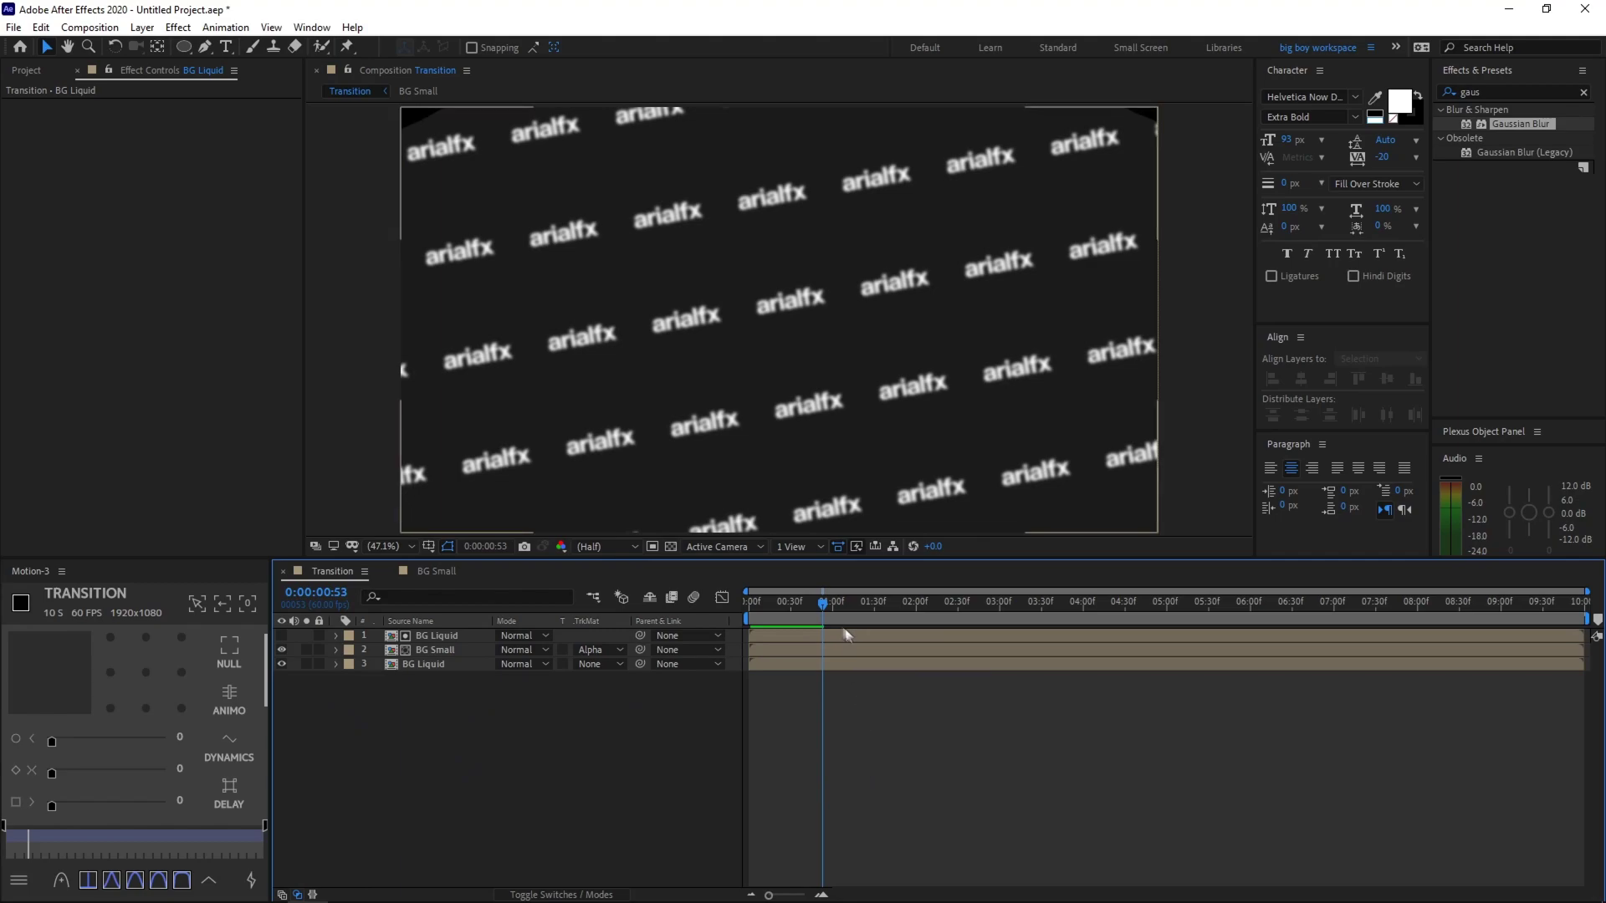
click(773, 611)
drag(774, 613, 735, 623)
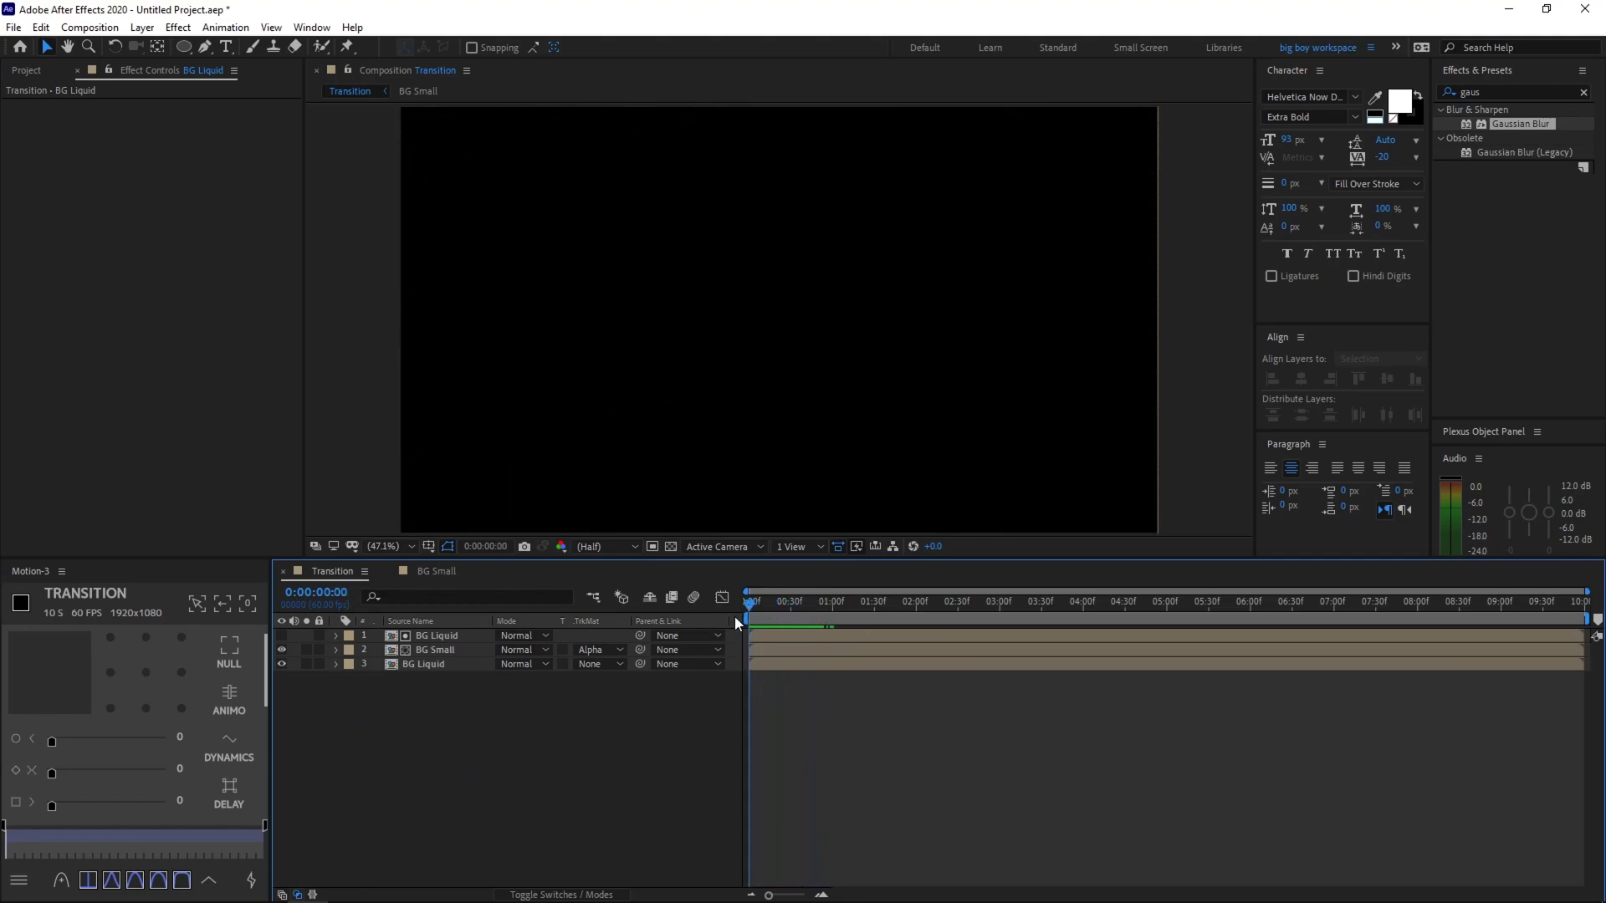
Add a text layer reading 'arialfx' to the Transition comp
click(225, 46)
click(757, 308)
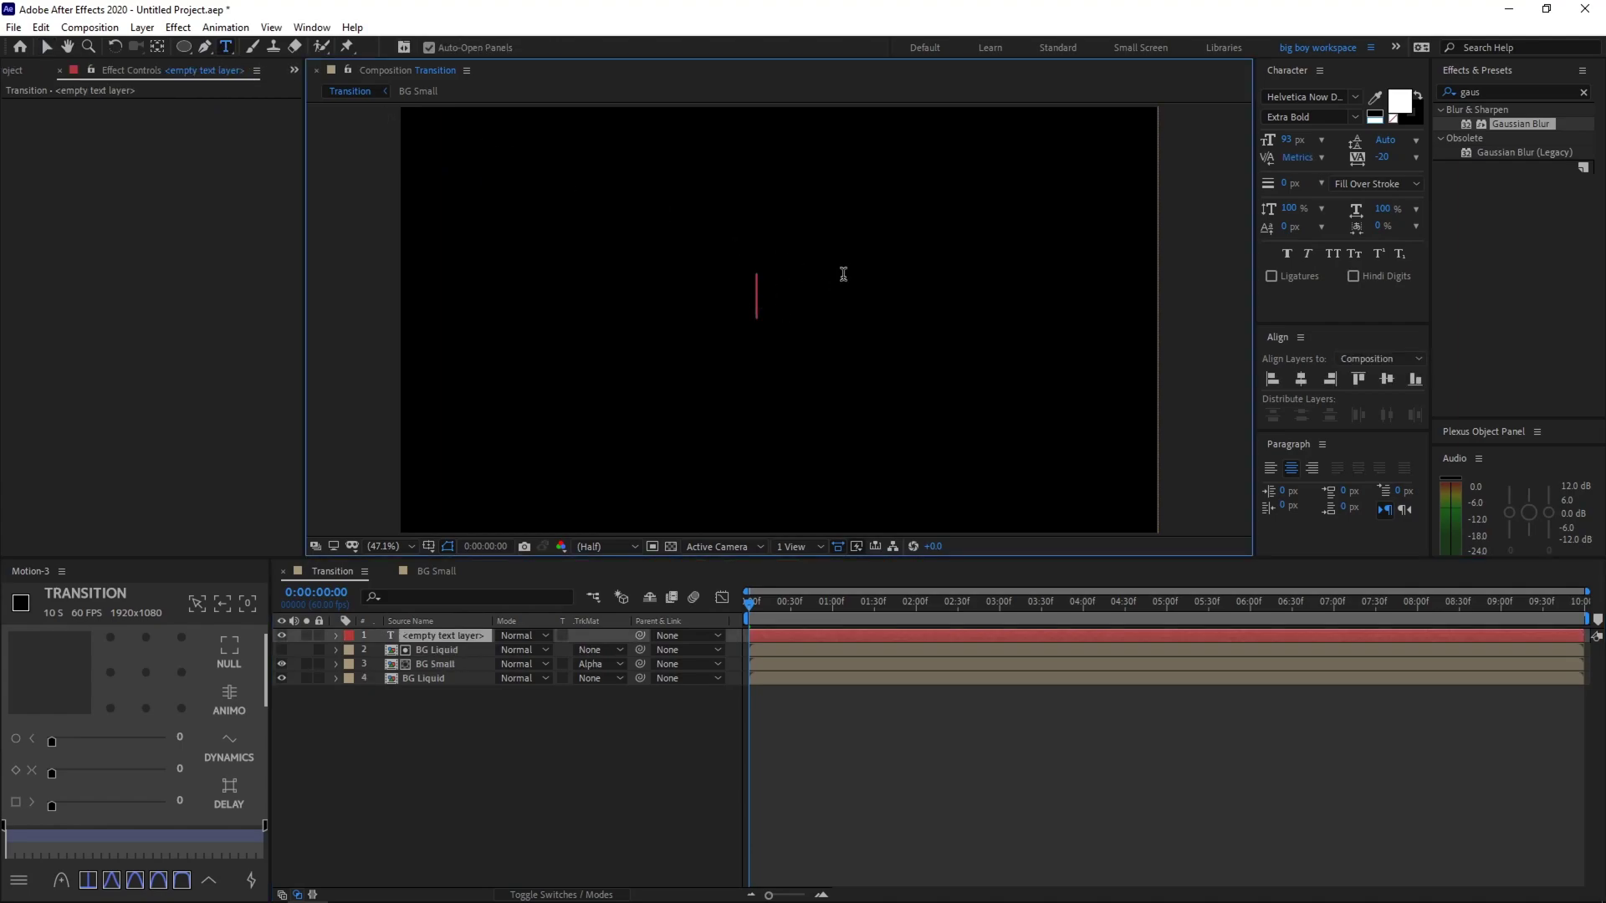
text(arialfx)
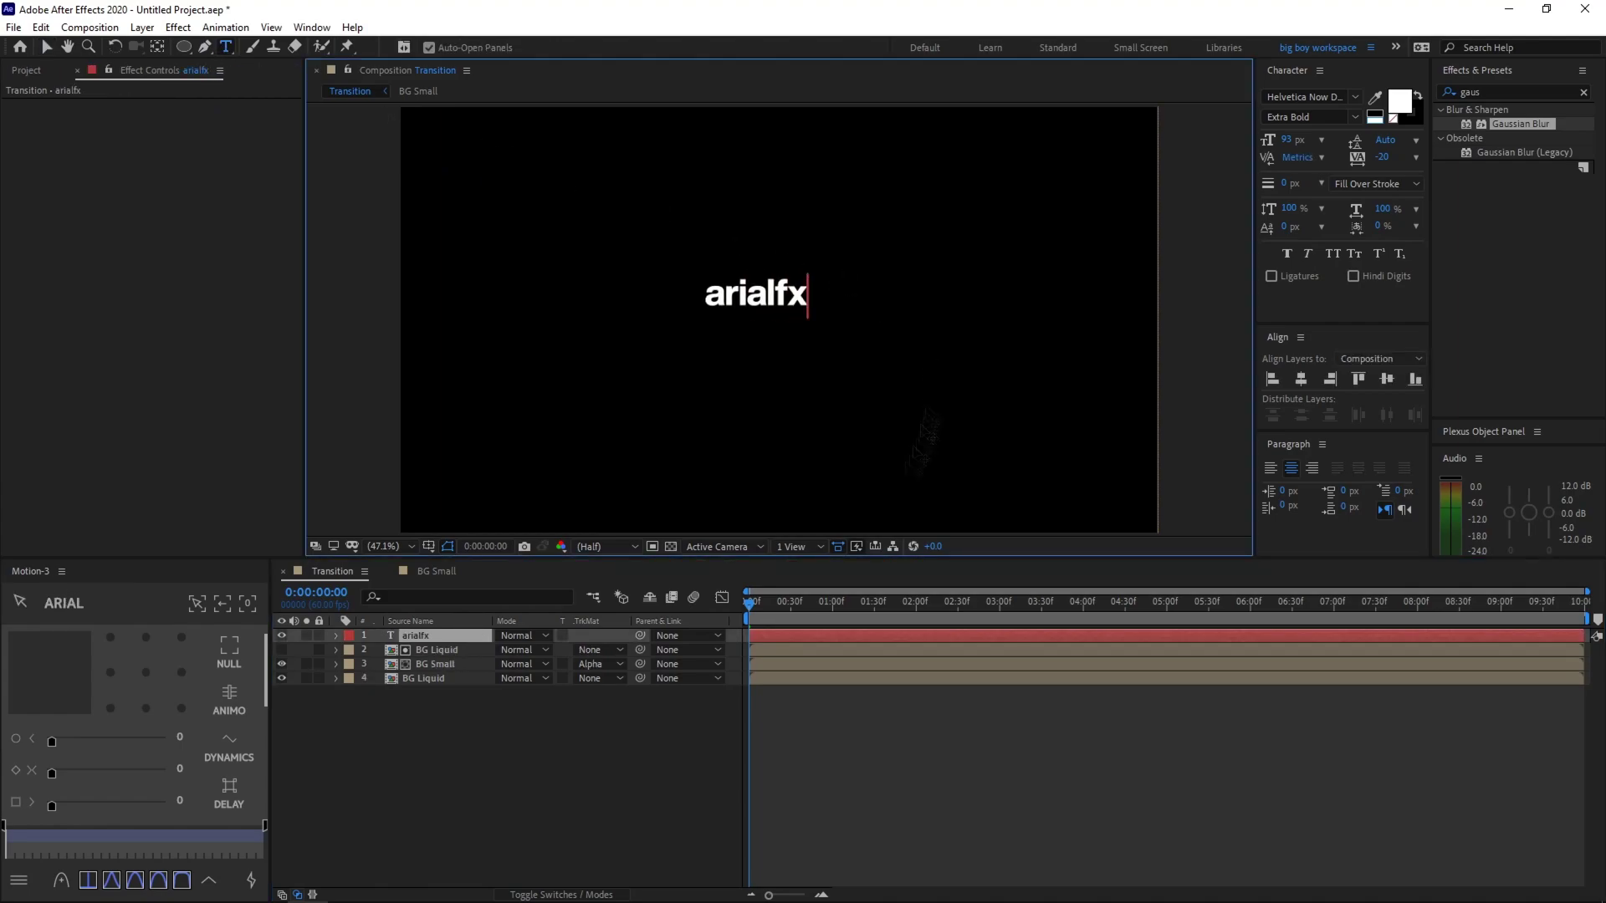
click(532, 770)
key(v)
Enlarge the arialfx title's font size to 228 px
click(469, 637)
drag(1286, 142, 1422, 141)
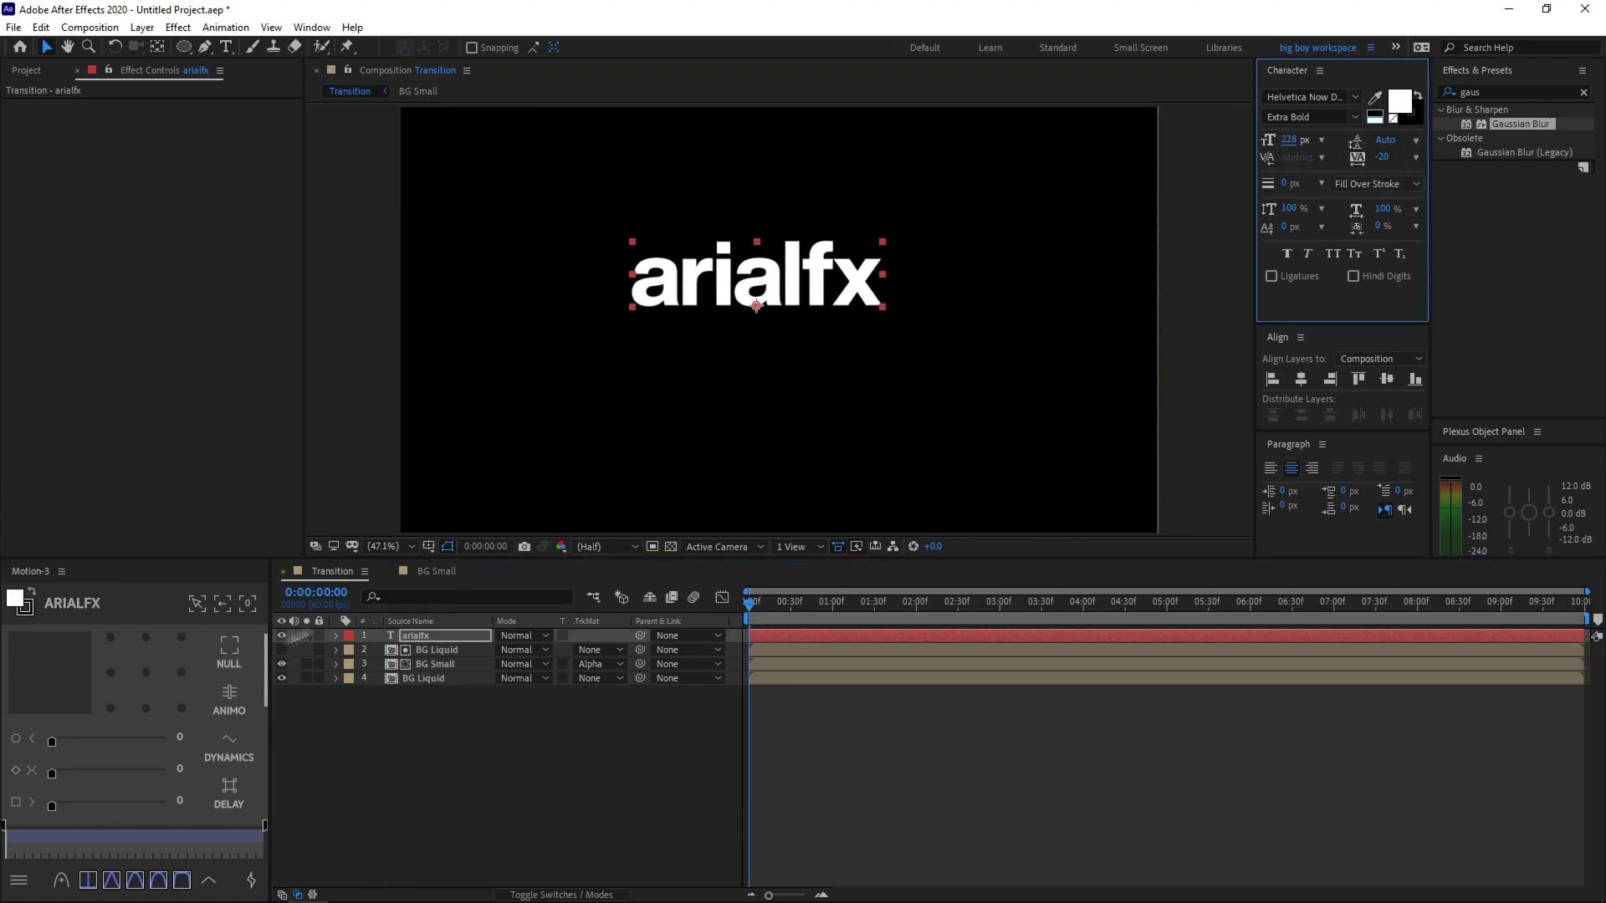
click(149, 670)
click(833, 810)
Centre the arialfx title horizontally and vertically in the composition
click(803, 280)
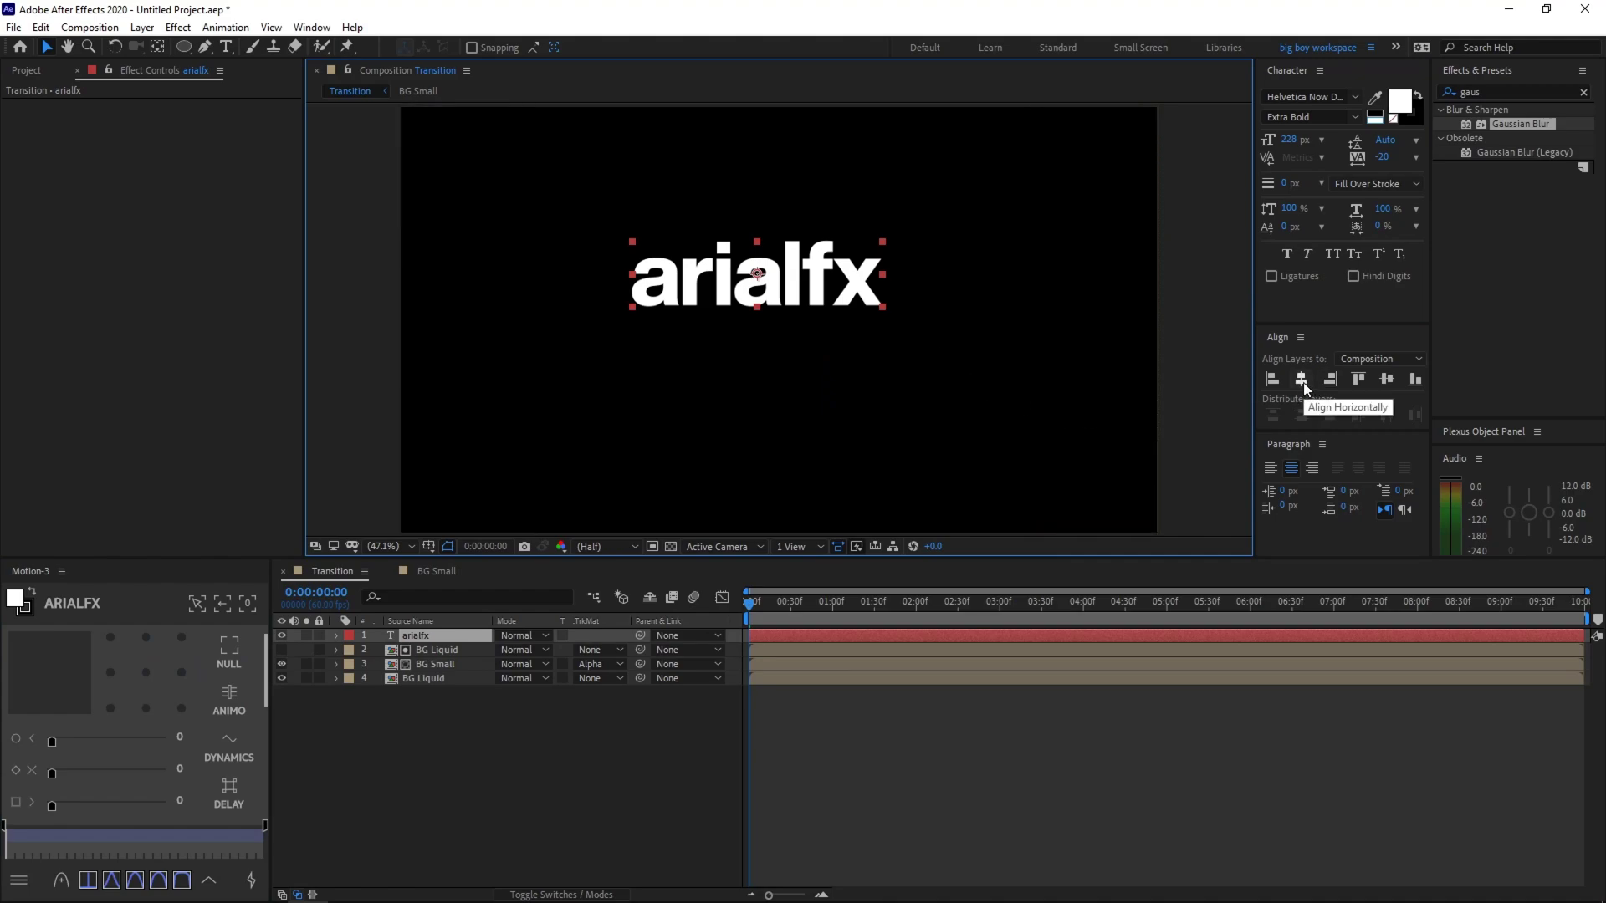
click(1303, 383)
click(1392, 383)
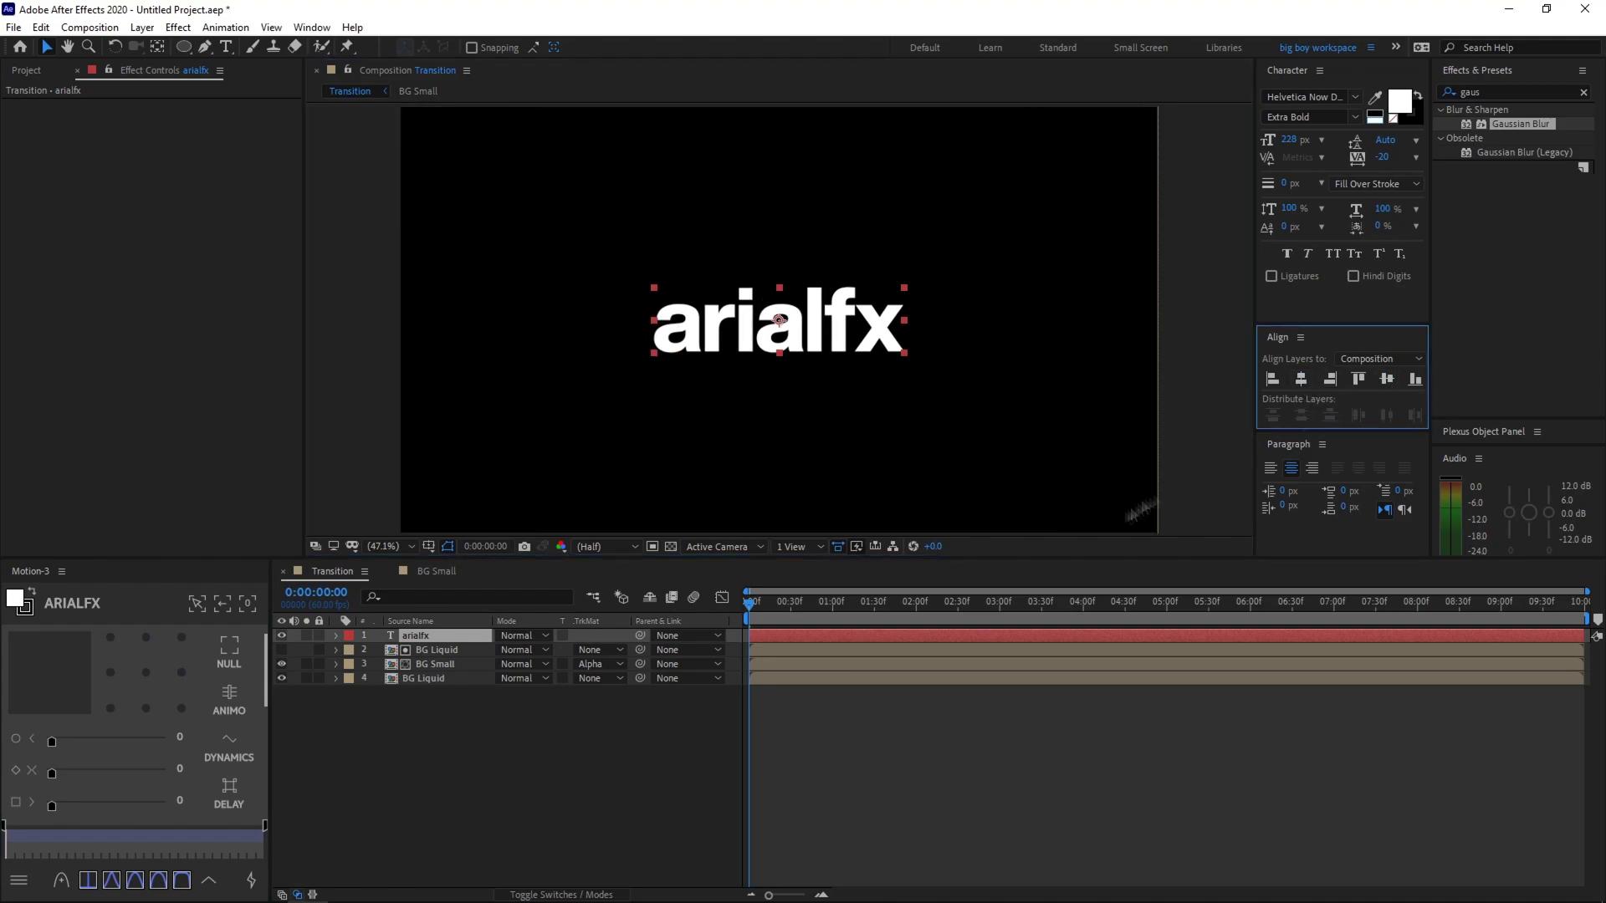
click(800, 814)
click(812, 314)
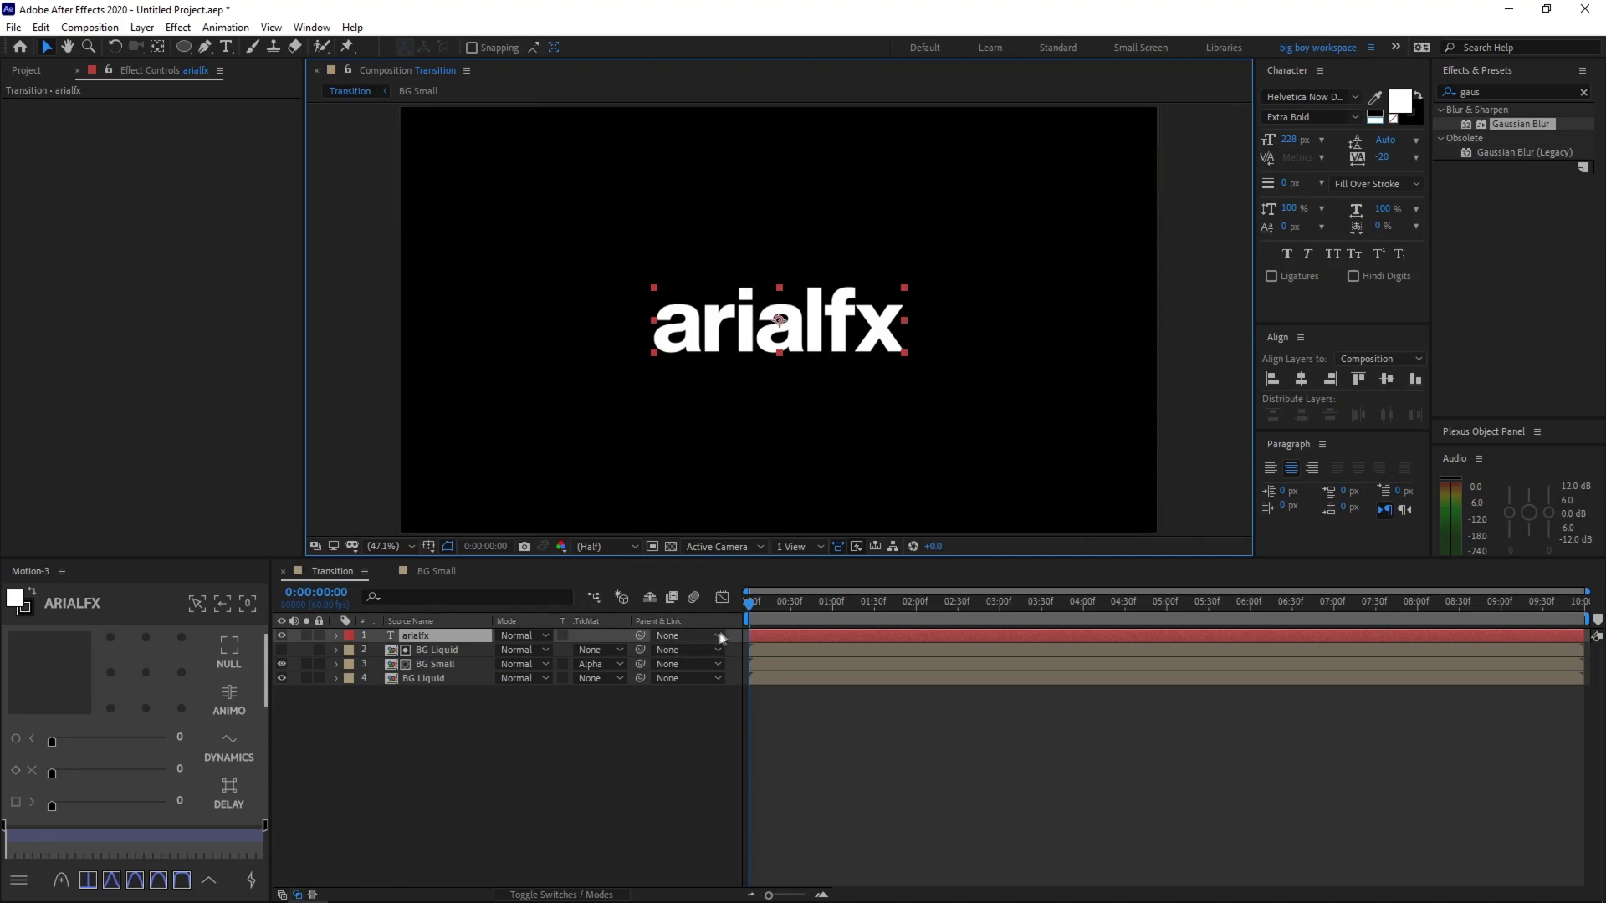
click(867, 773)
Select all four layers and reveal their animated properties
drag(494, 742, 284, 629)
key(u)
mouse_move(801, 607)
mouse_down()
mouse_move(820, 613)
mouse_move(782, 624)
mouse_move(805, 615)
mouse_up()
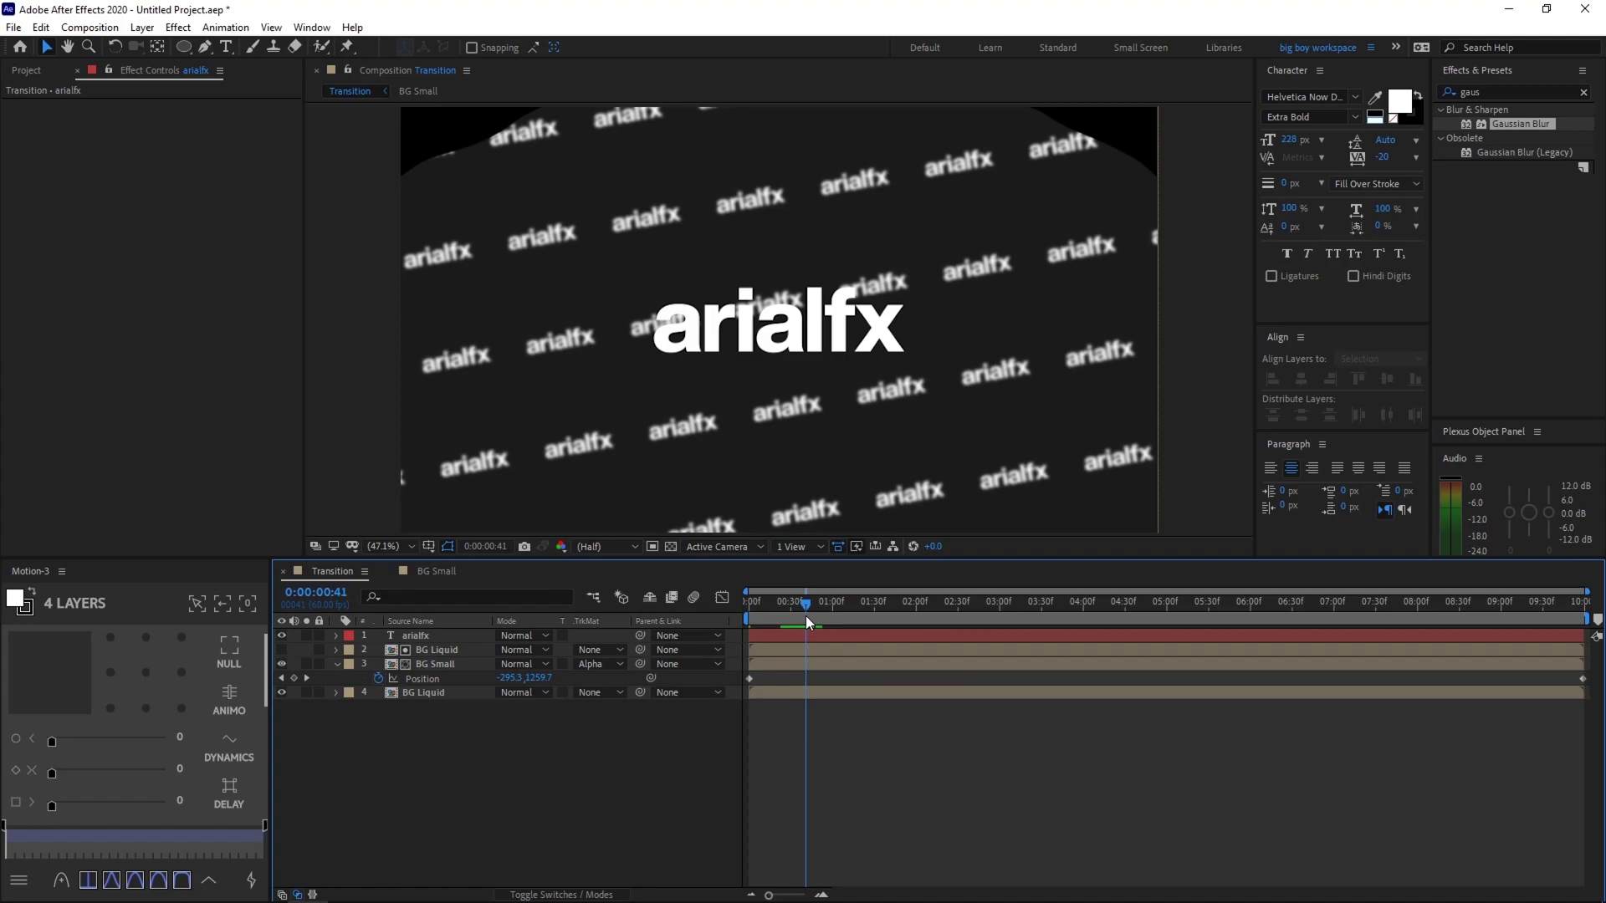
Tilt the arialfx title to 3° rotation
drag(805, 615, 830, 619)
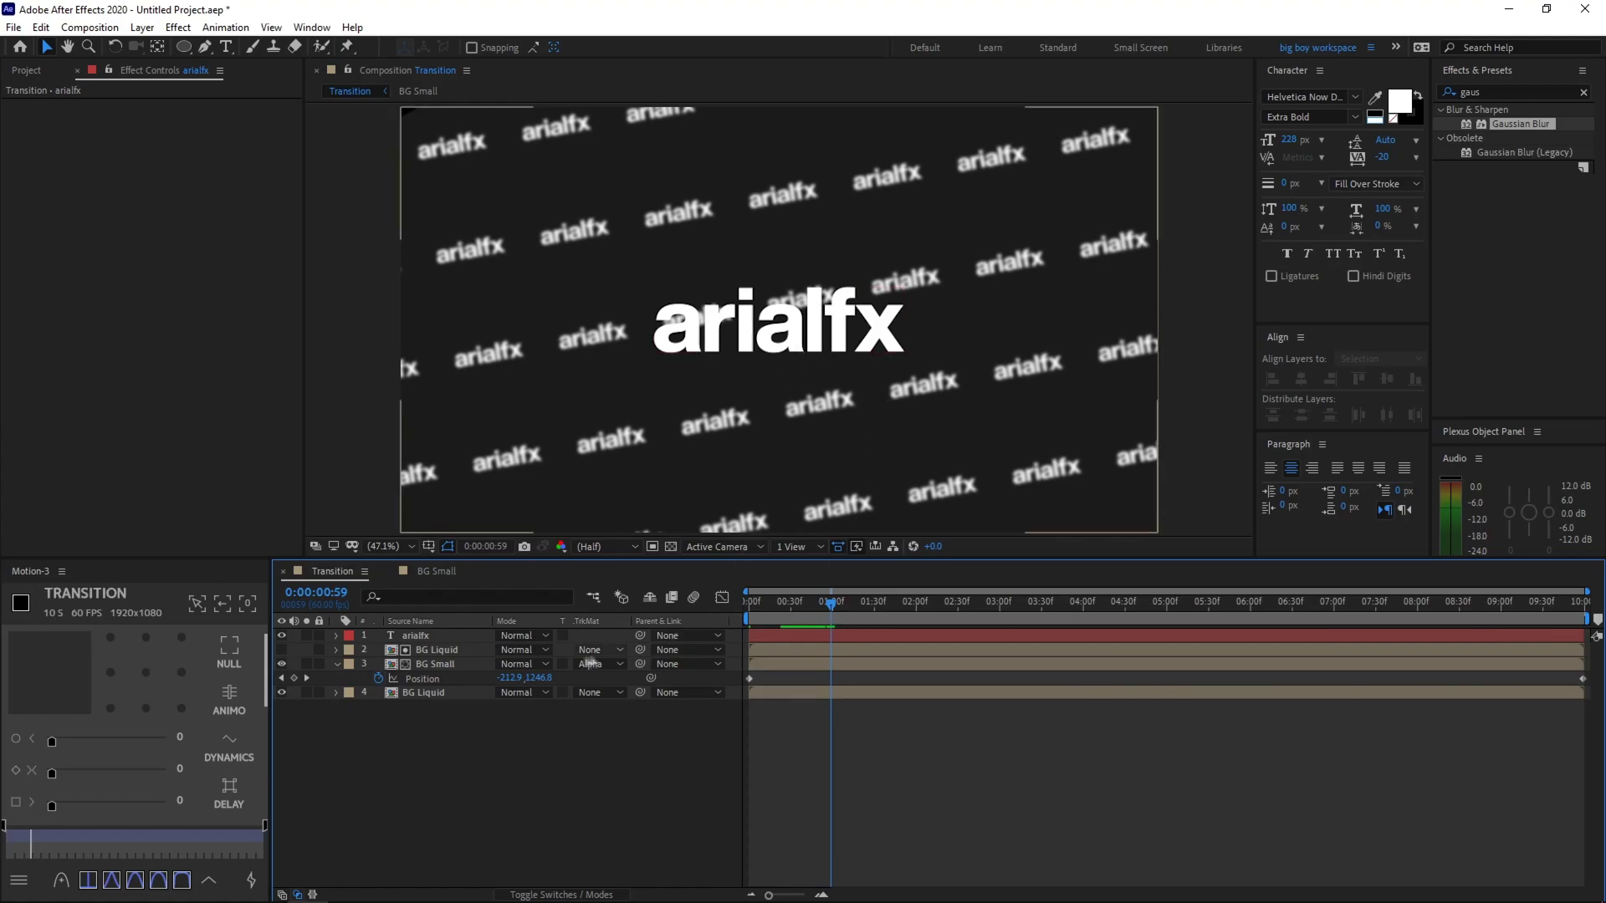
click(460, 637)
key(r)
mouse_move(512, 650)
mouse_down()
mouse_move(542, 650)
mouse_move(518, 650)
mouse_up()
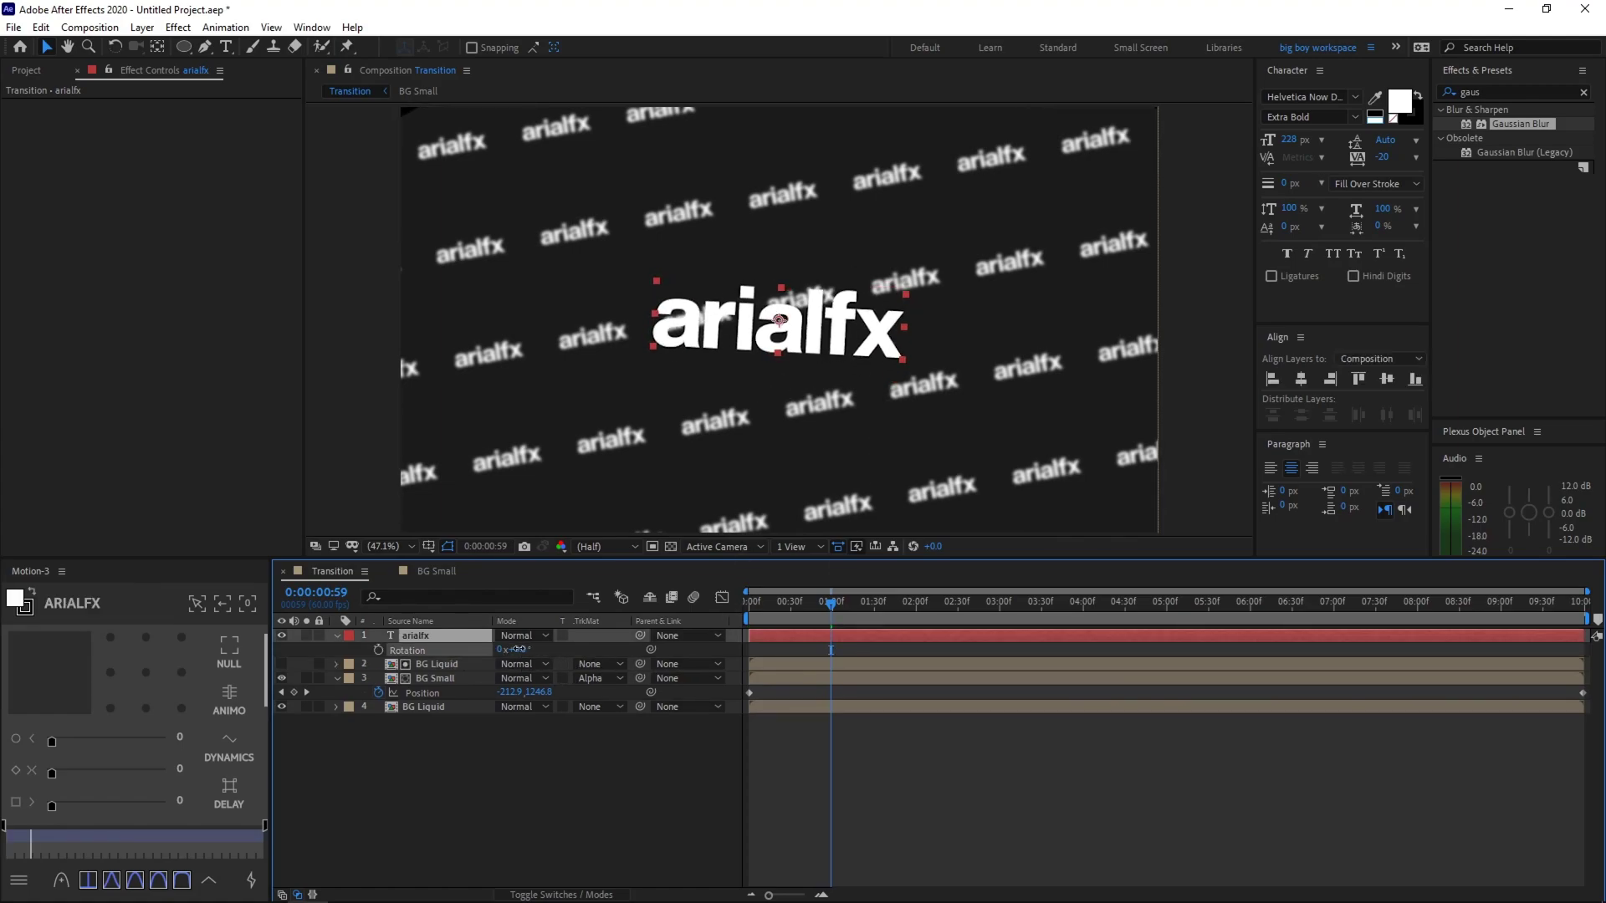
click(469, 638)
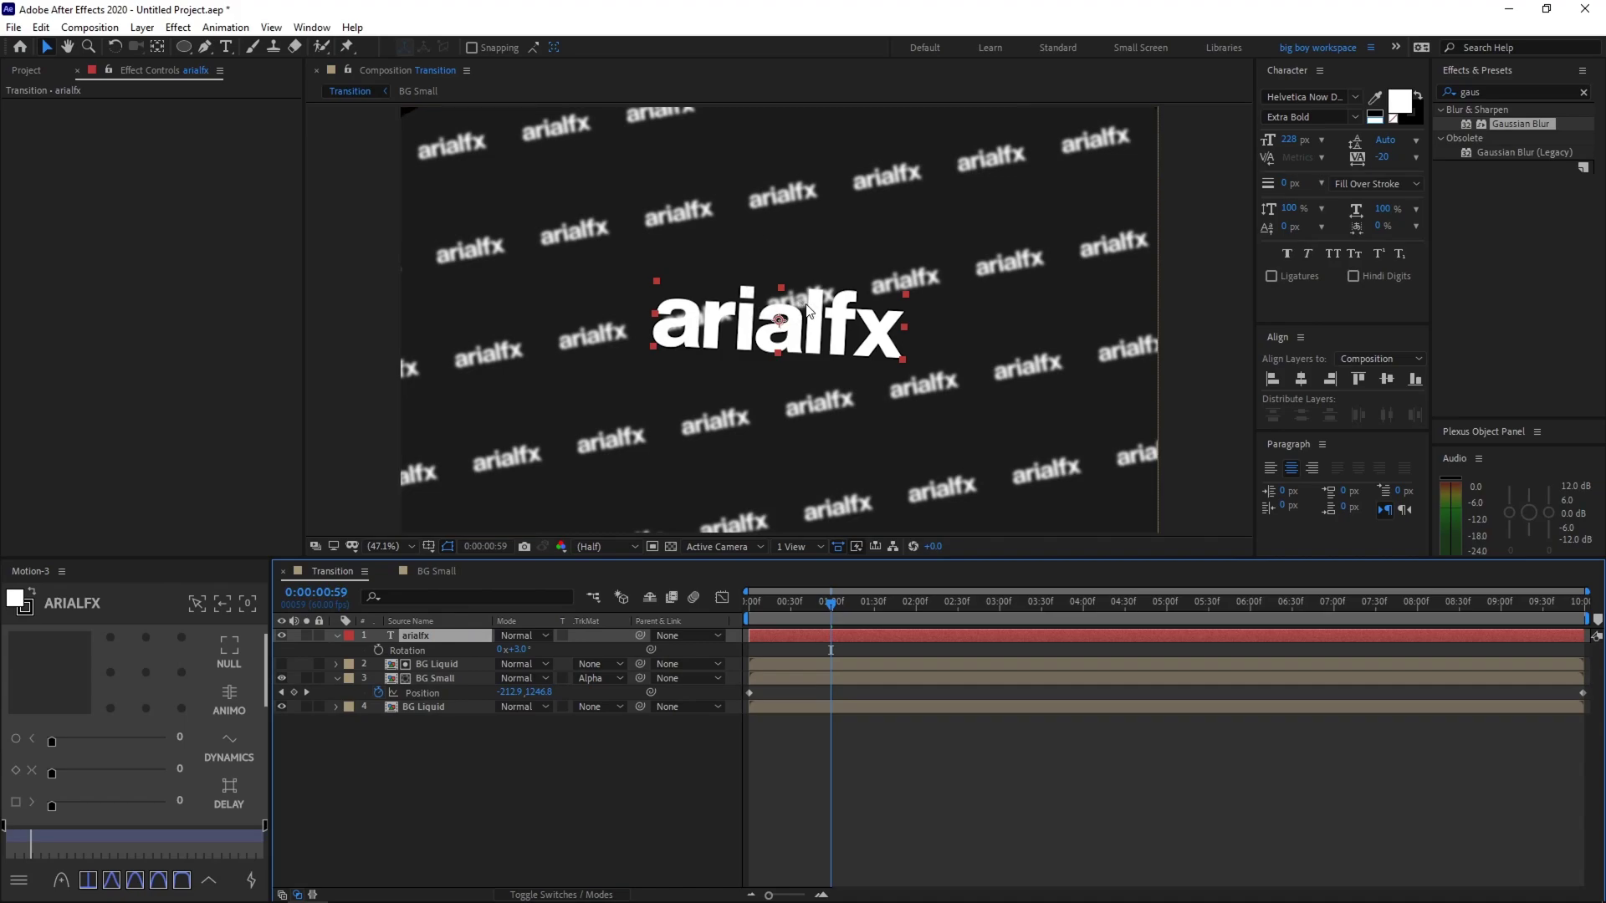
Set Position, Scale and Rotation keyframes on the title at 0:00:00:59
key(s)
key(shift+r)
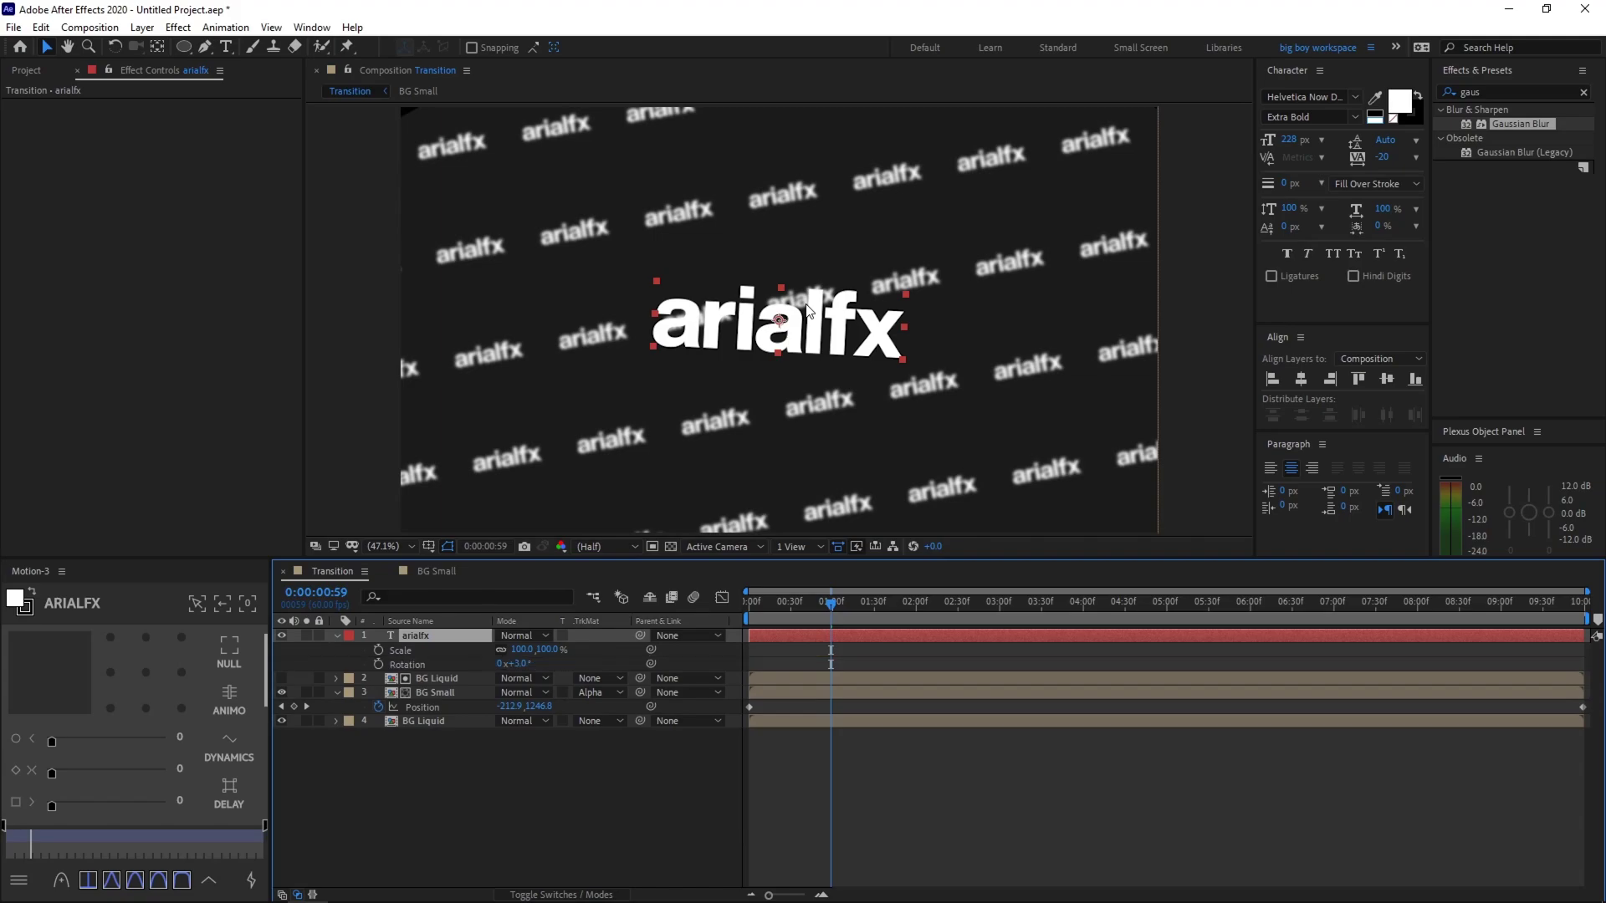
key(shift+p)
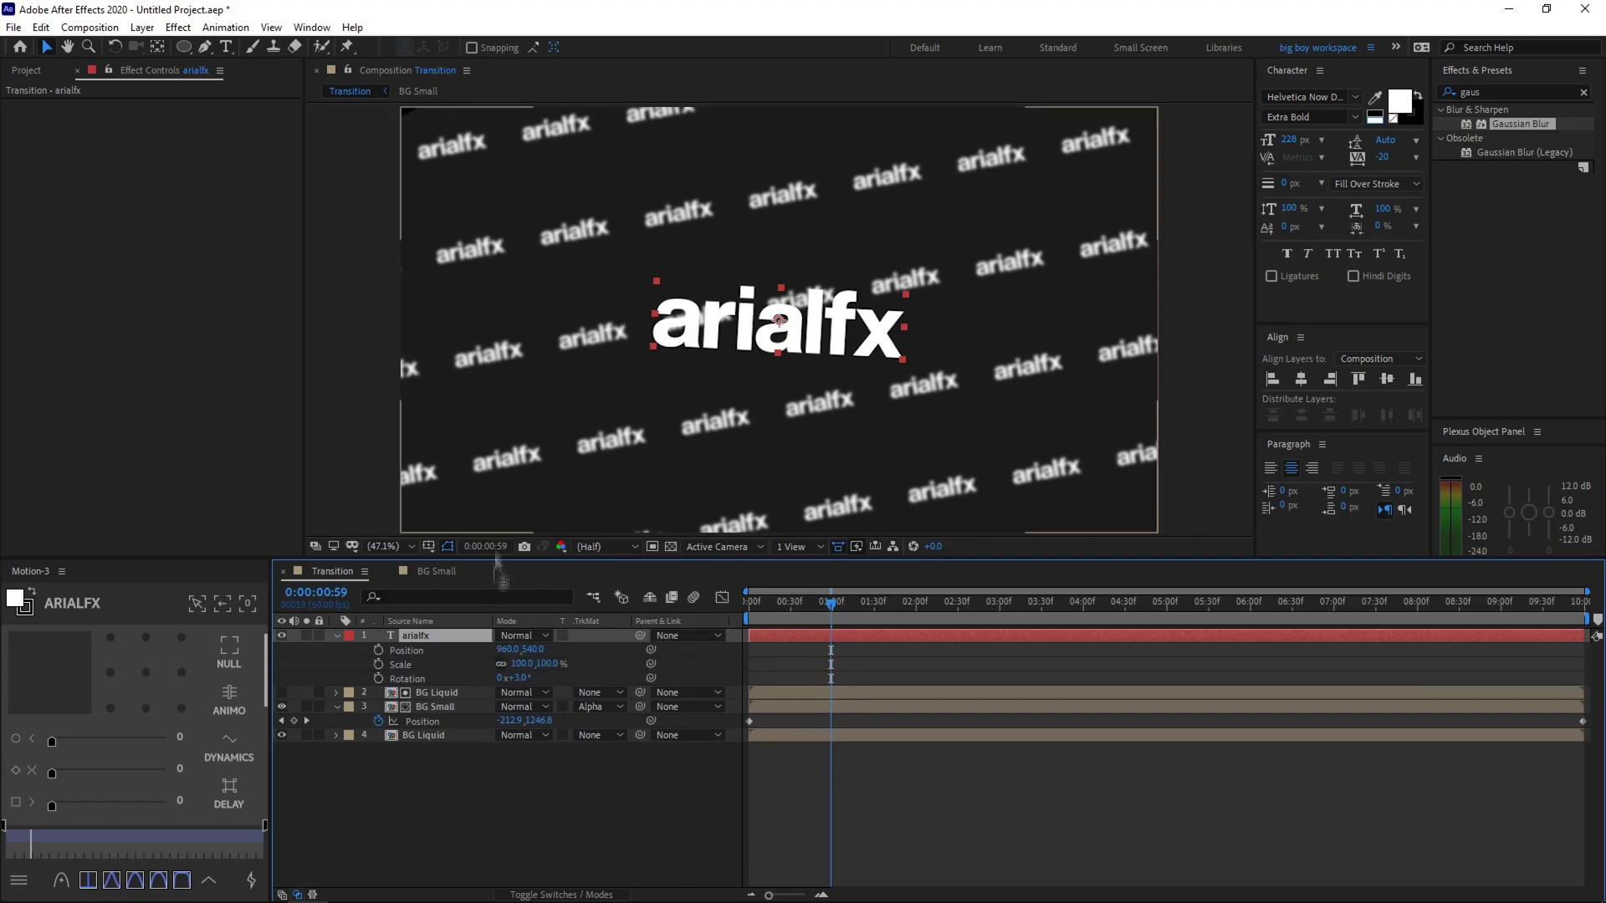
key(F2)
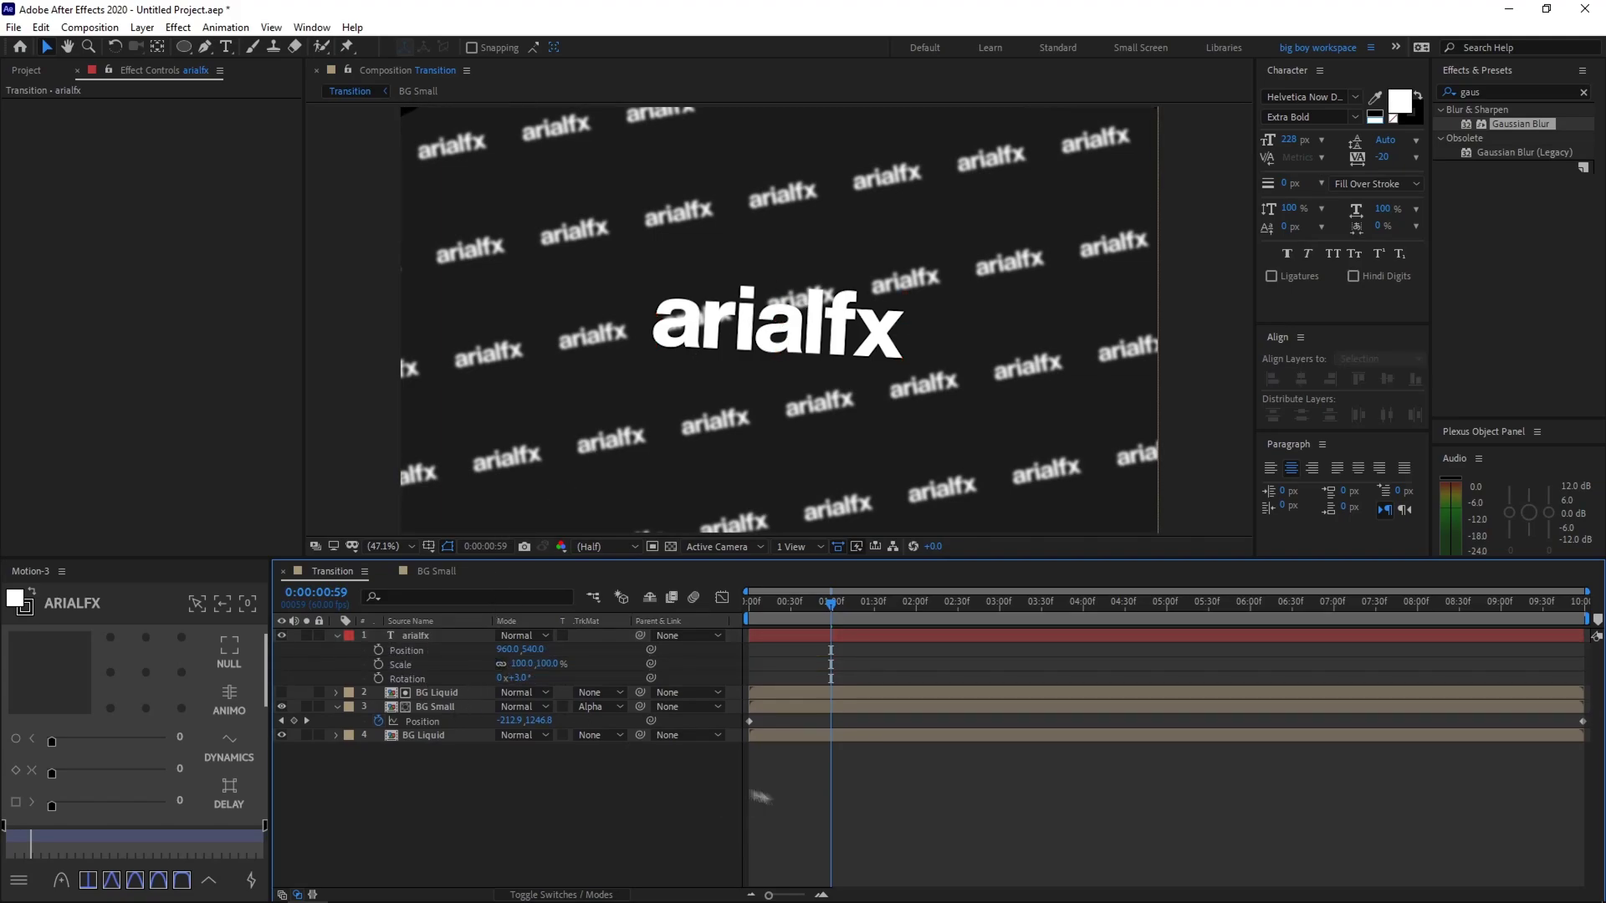
click(379, 650)
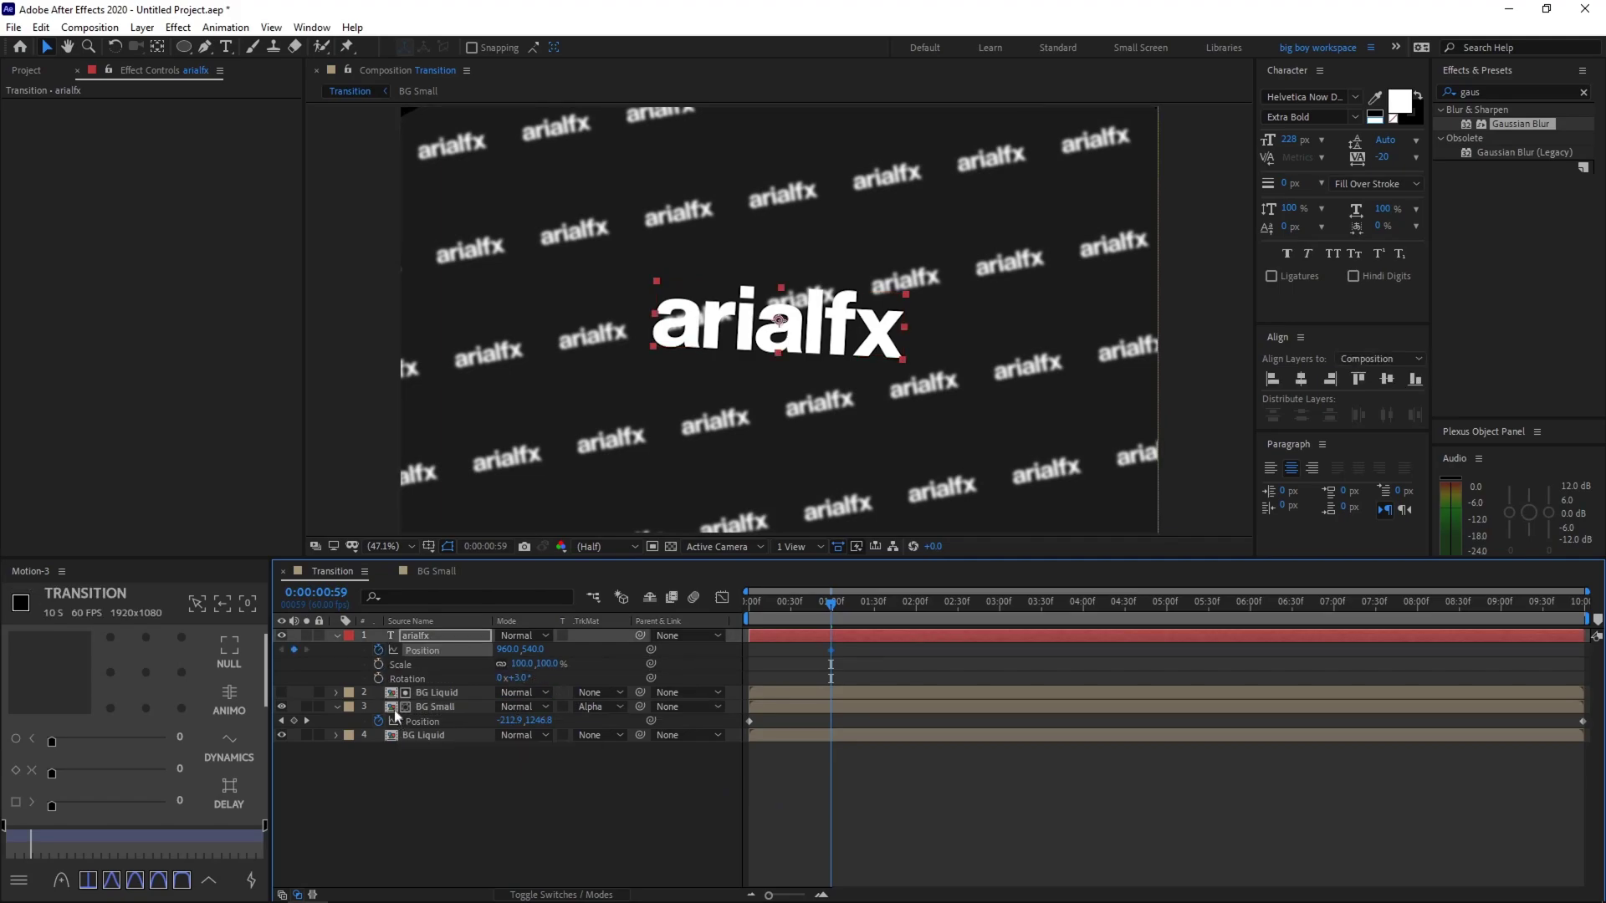
click(379, 664)
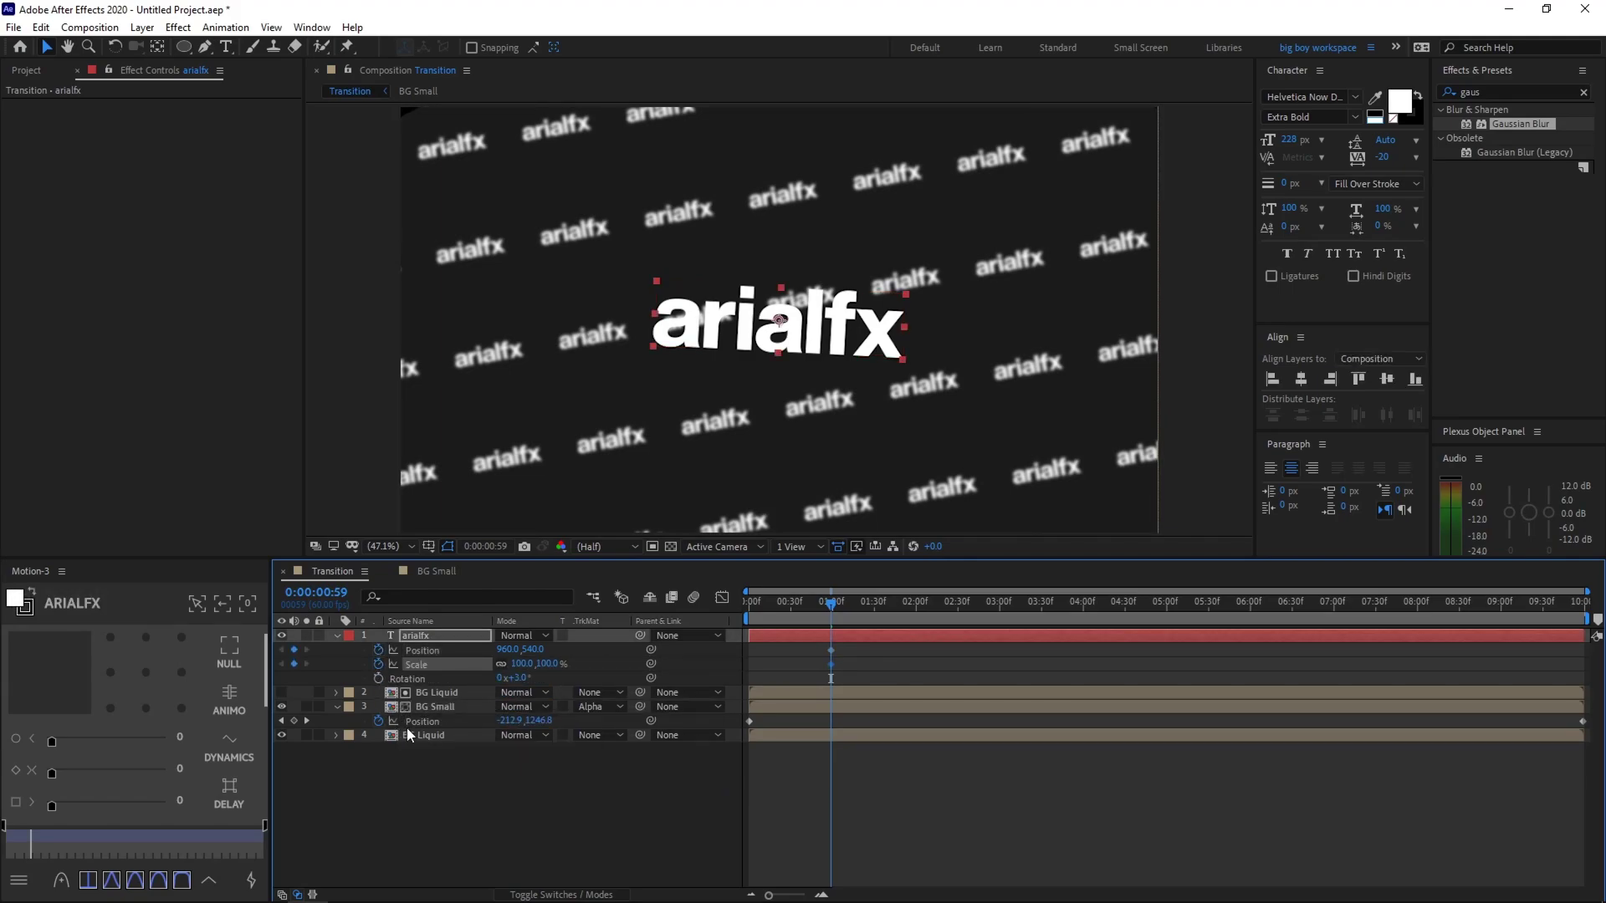
click(379, 679)
click(819, 780)
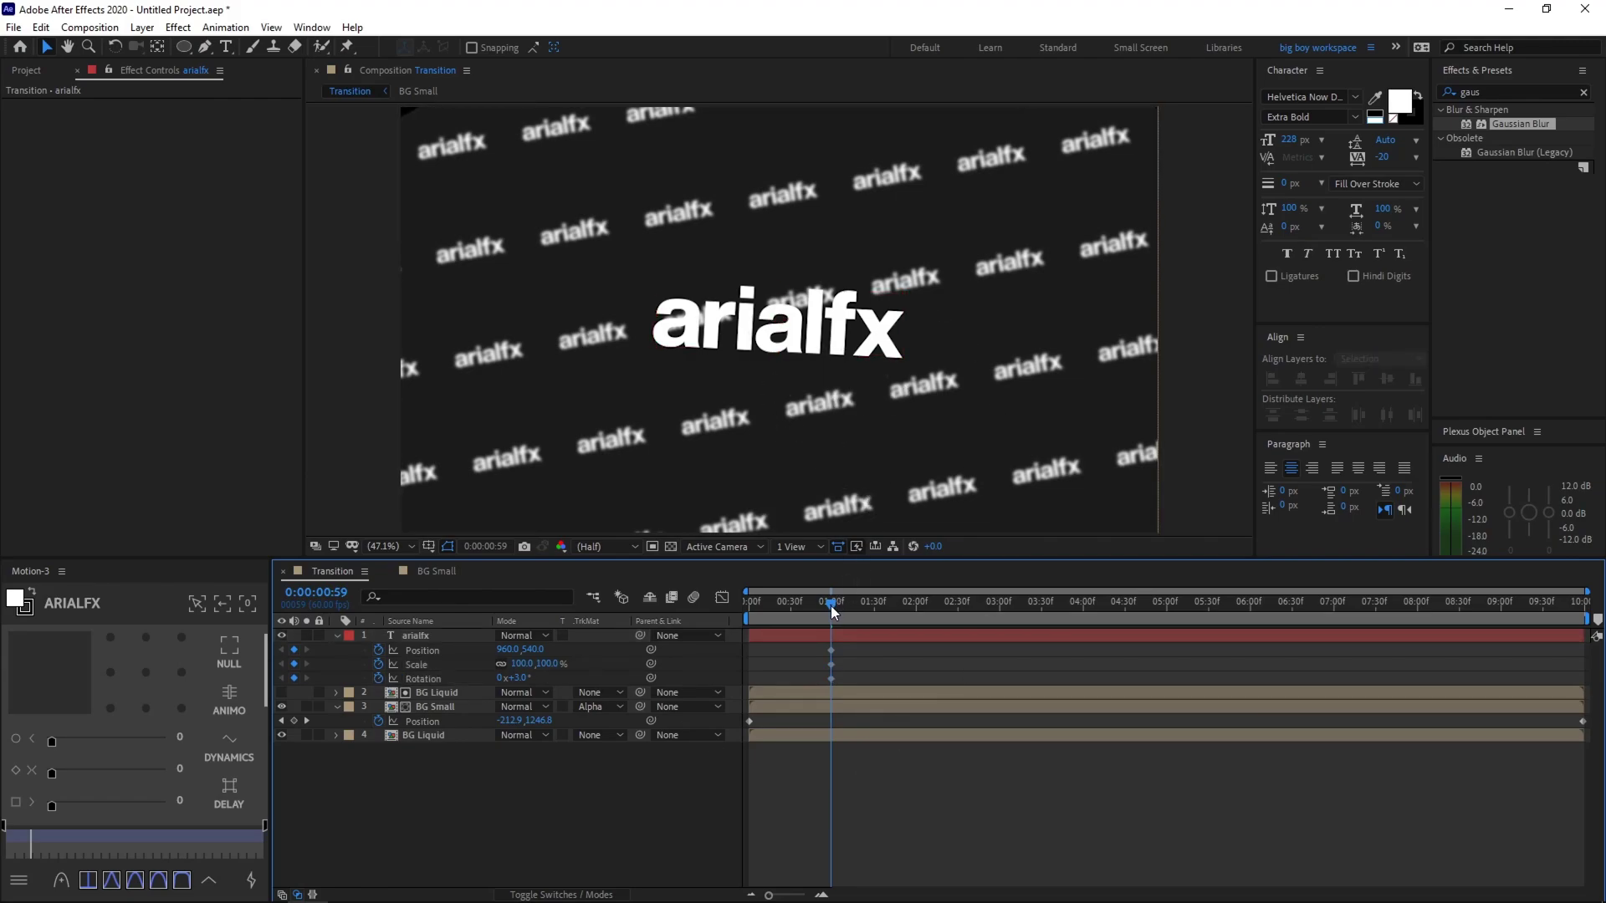
At time zero, set the arialfx title's scale to 85%
drag(832, 611, 725, 609)
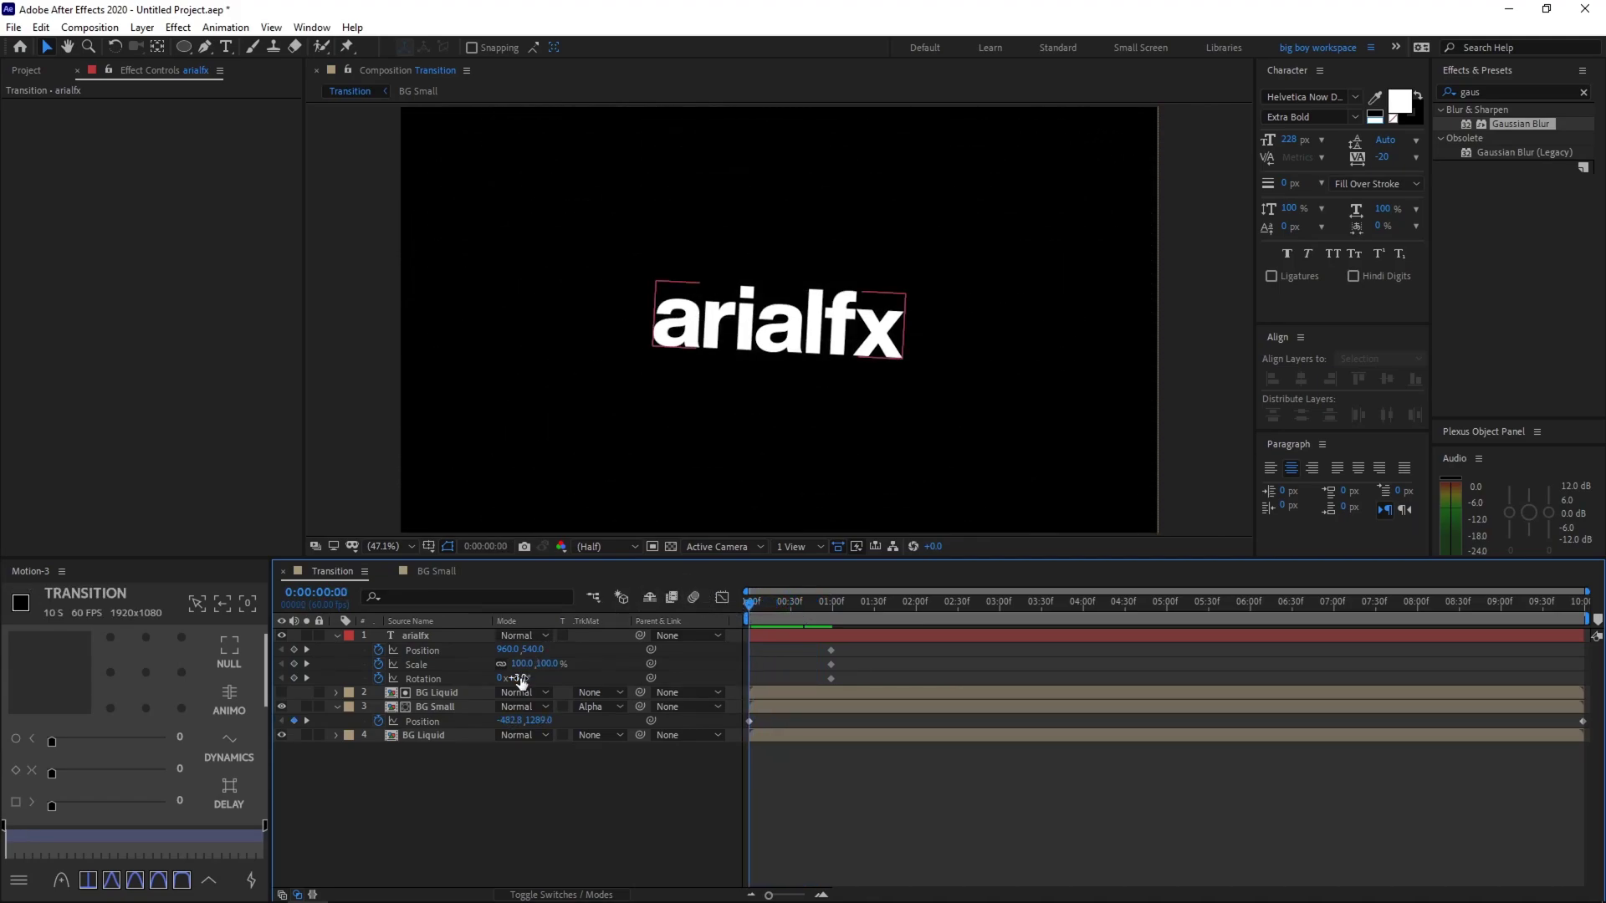
click(523, 664)
text(90)
key(Return)
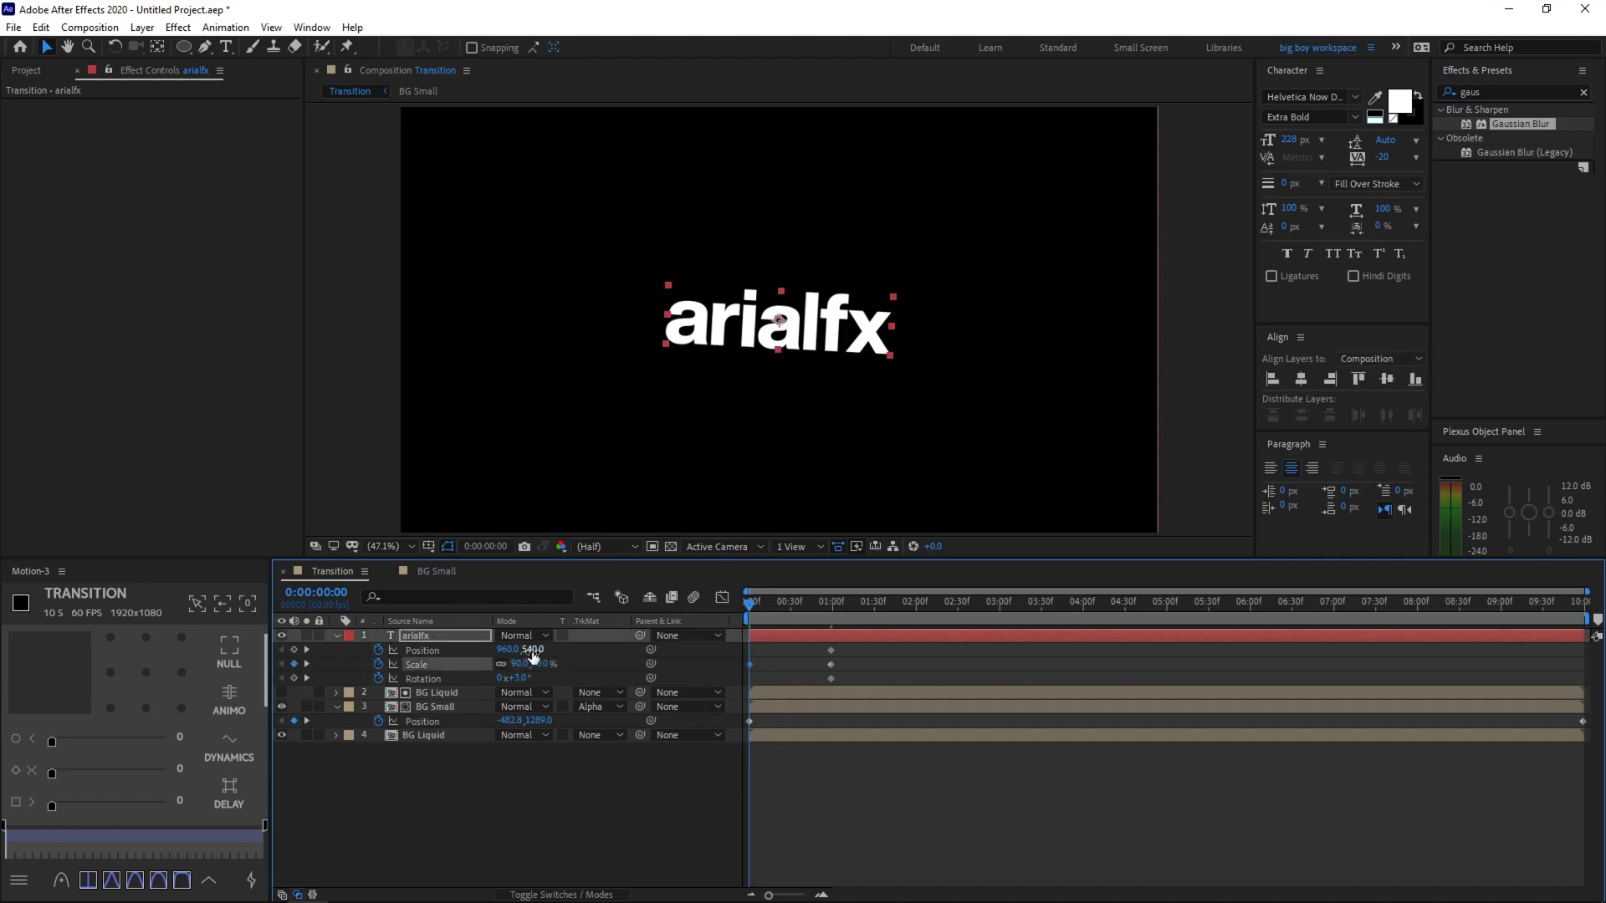
click(539, 664)
text(85)
key(Return)
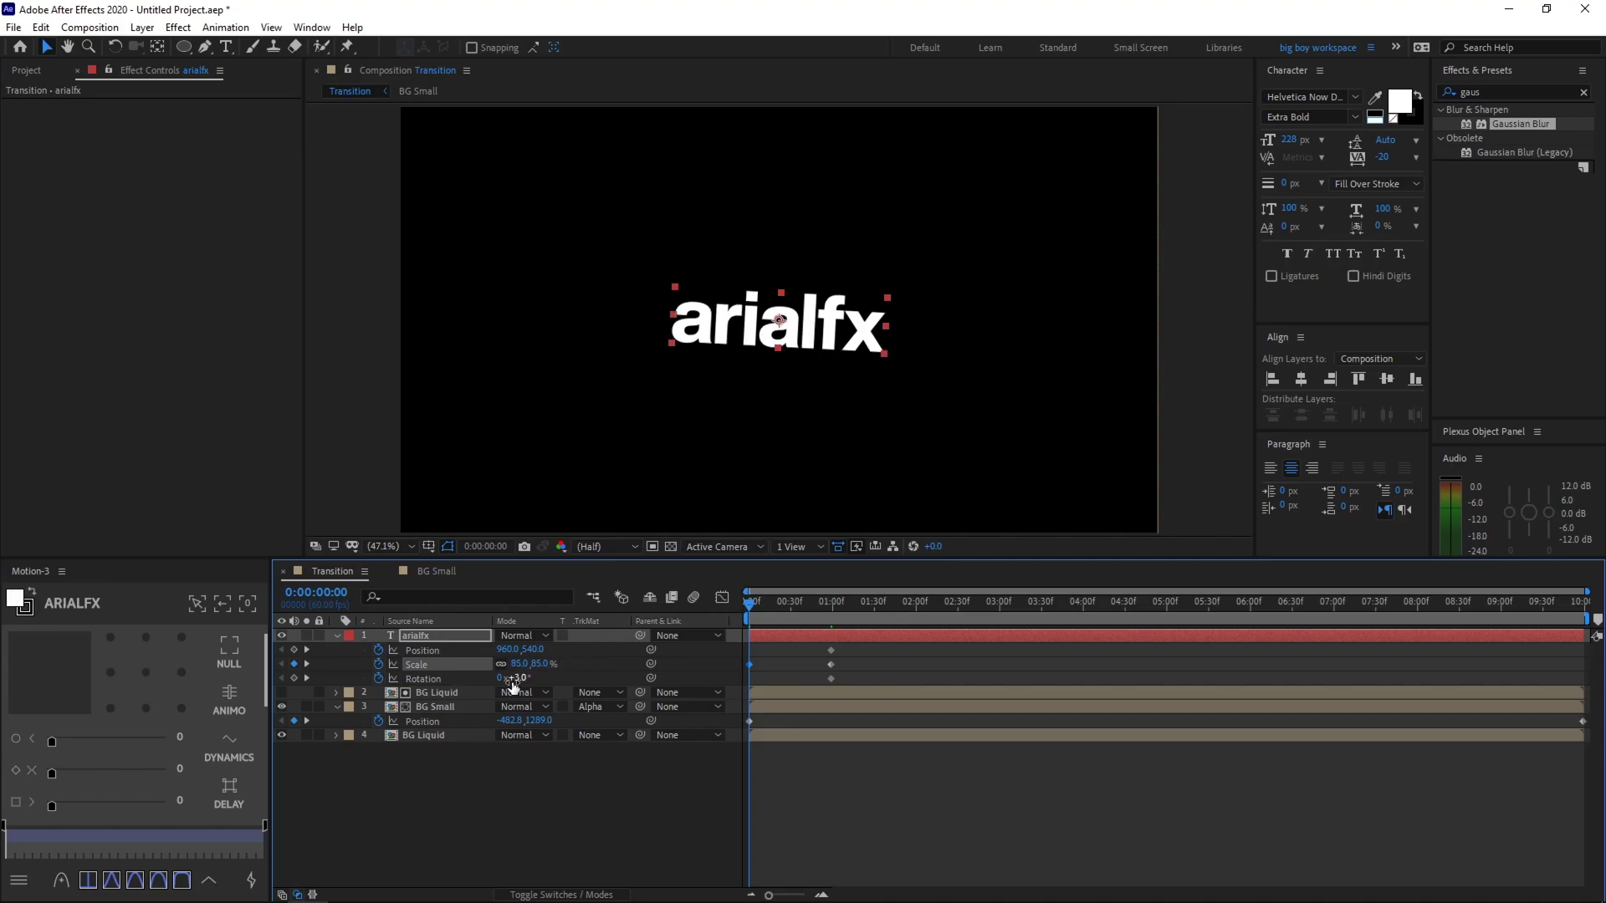
Rotate the title to 33°, move it to Y 1309 below frame, and Easy Ease all keyframes
drag(516, 680, 536, 685)
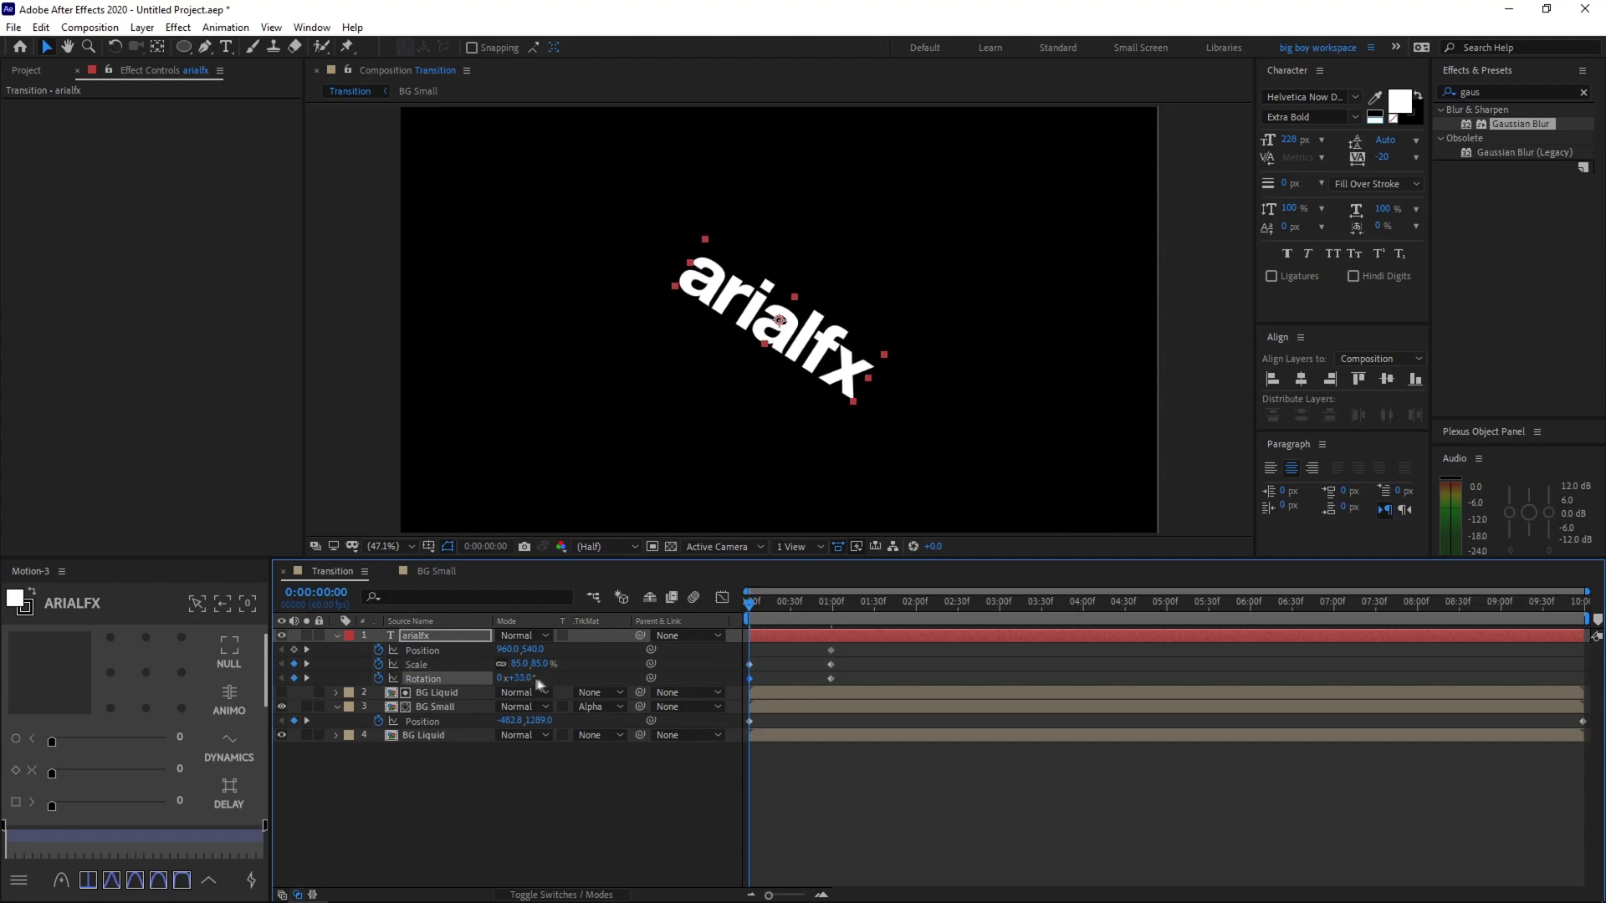
drag(533, 649, 1200, 627)
drag(865, 646, 729, 696)
key(F9)
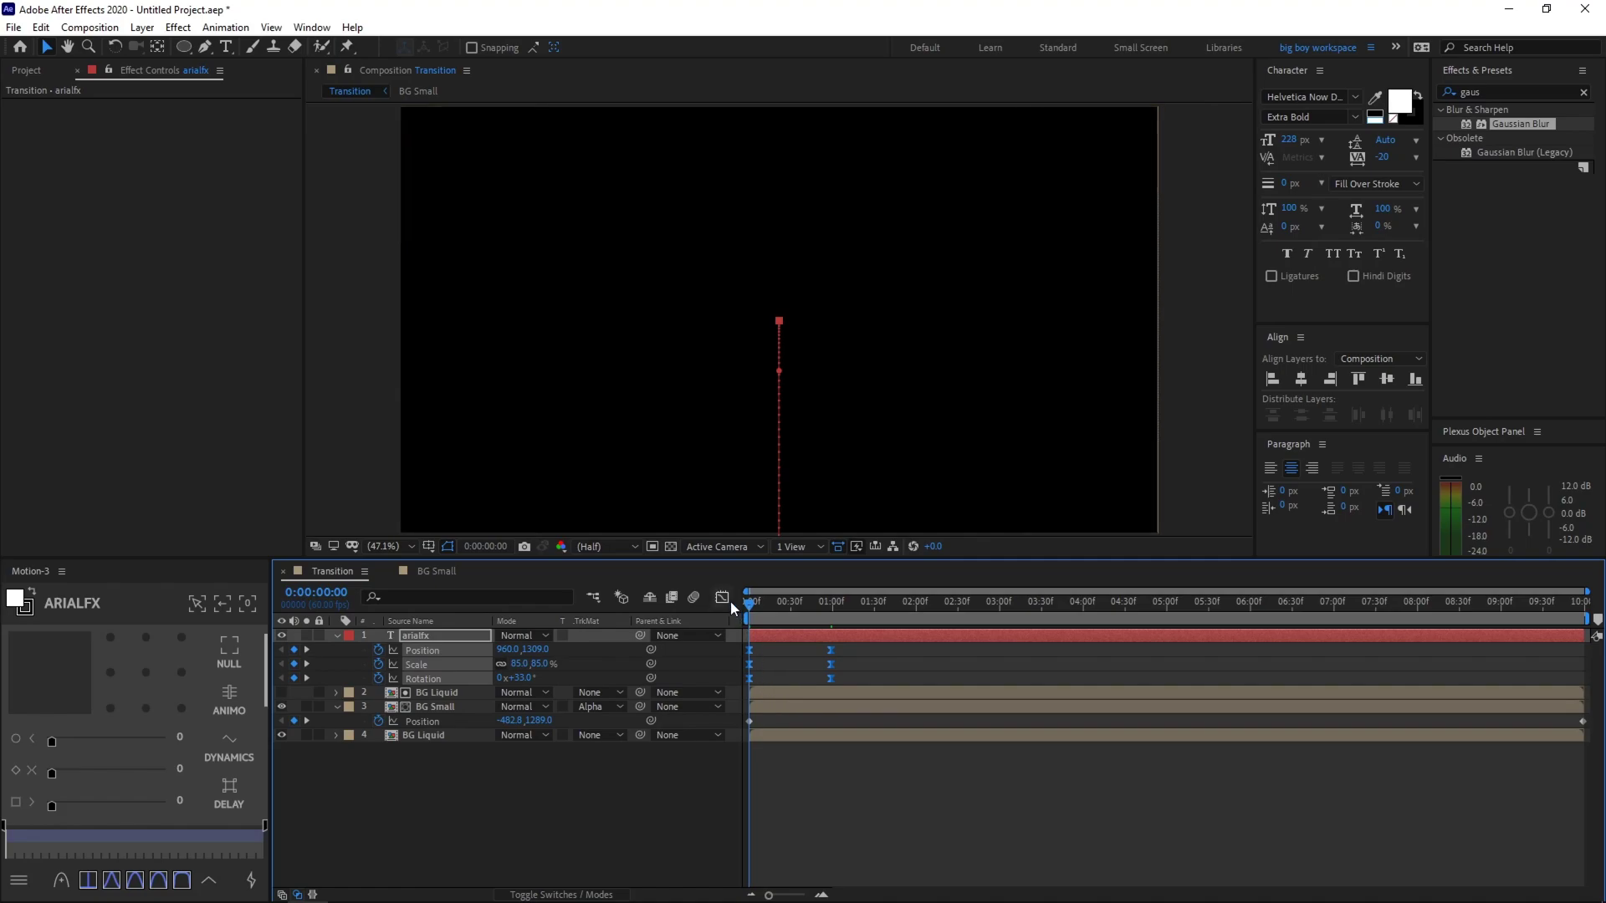
Drag the speed-graph influence handle so the title rushes in and settles slowly, then preview
click(722, 598)
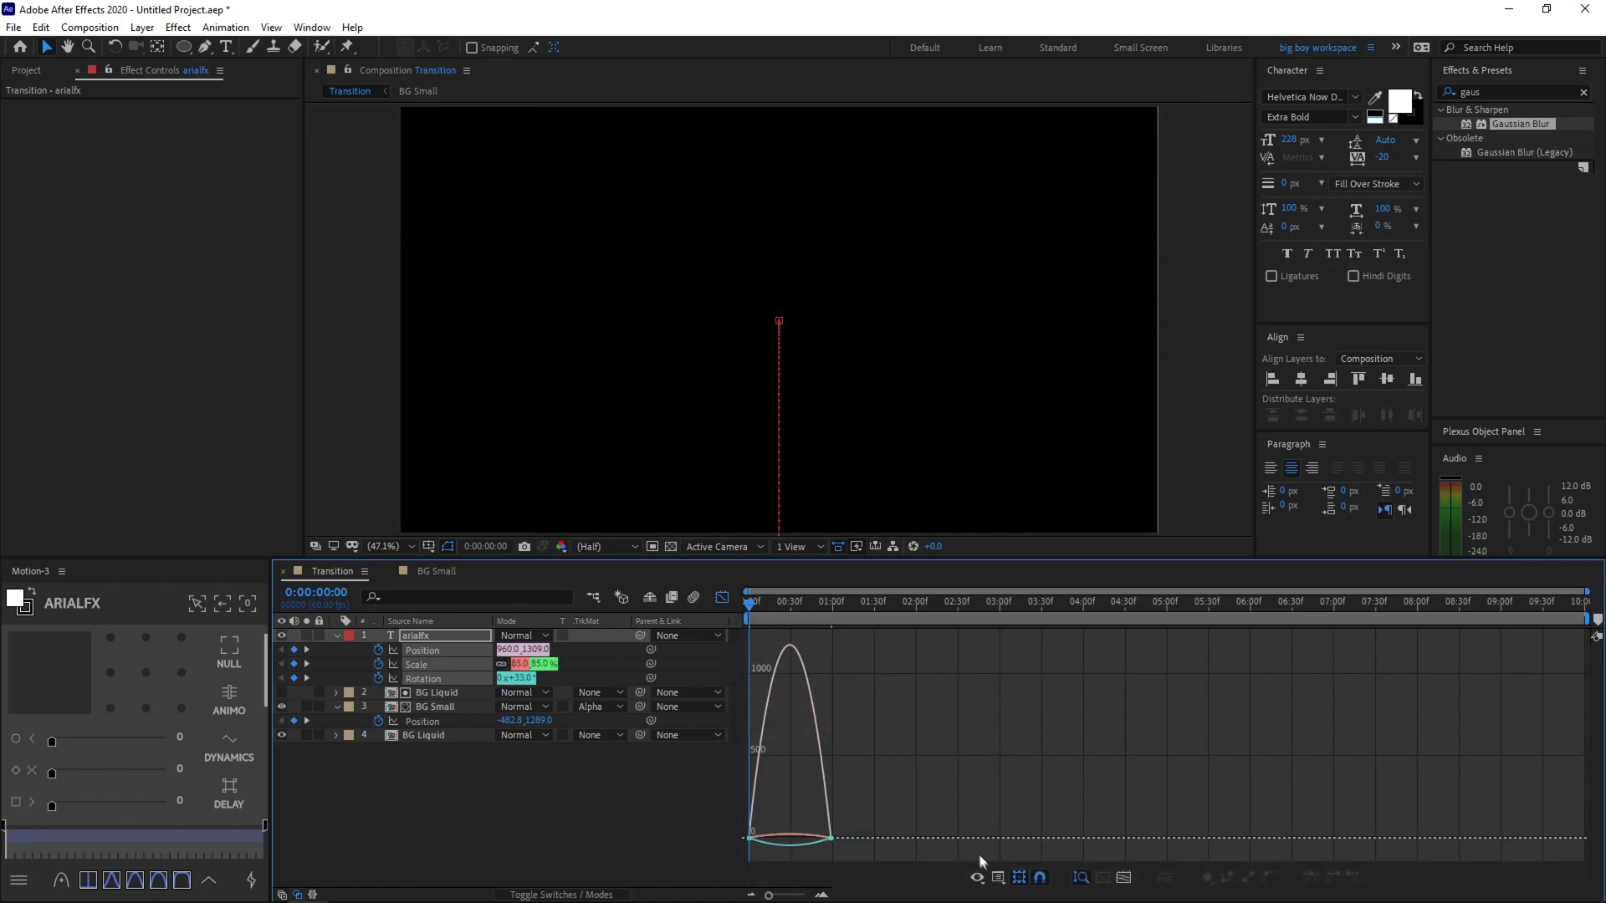
click(977, 877)
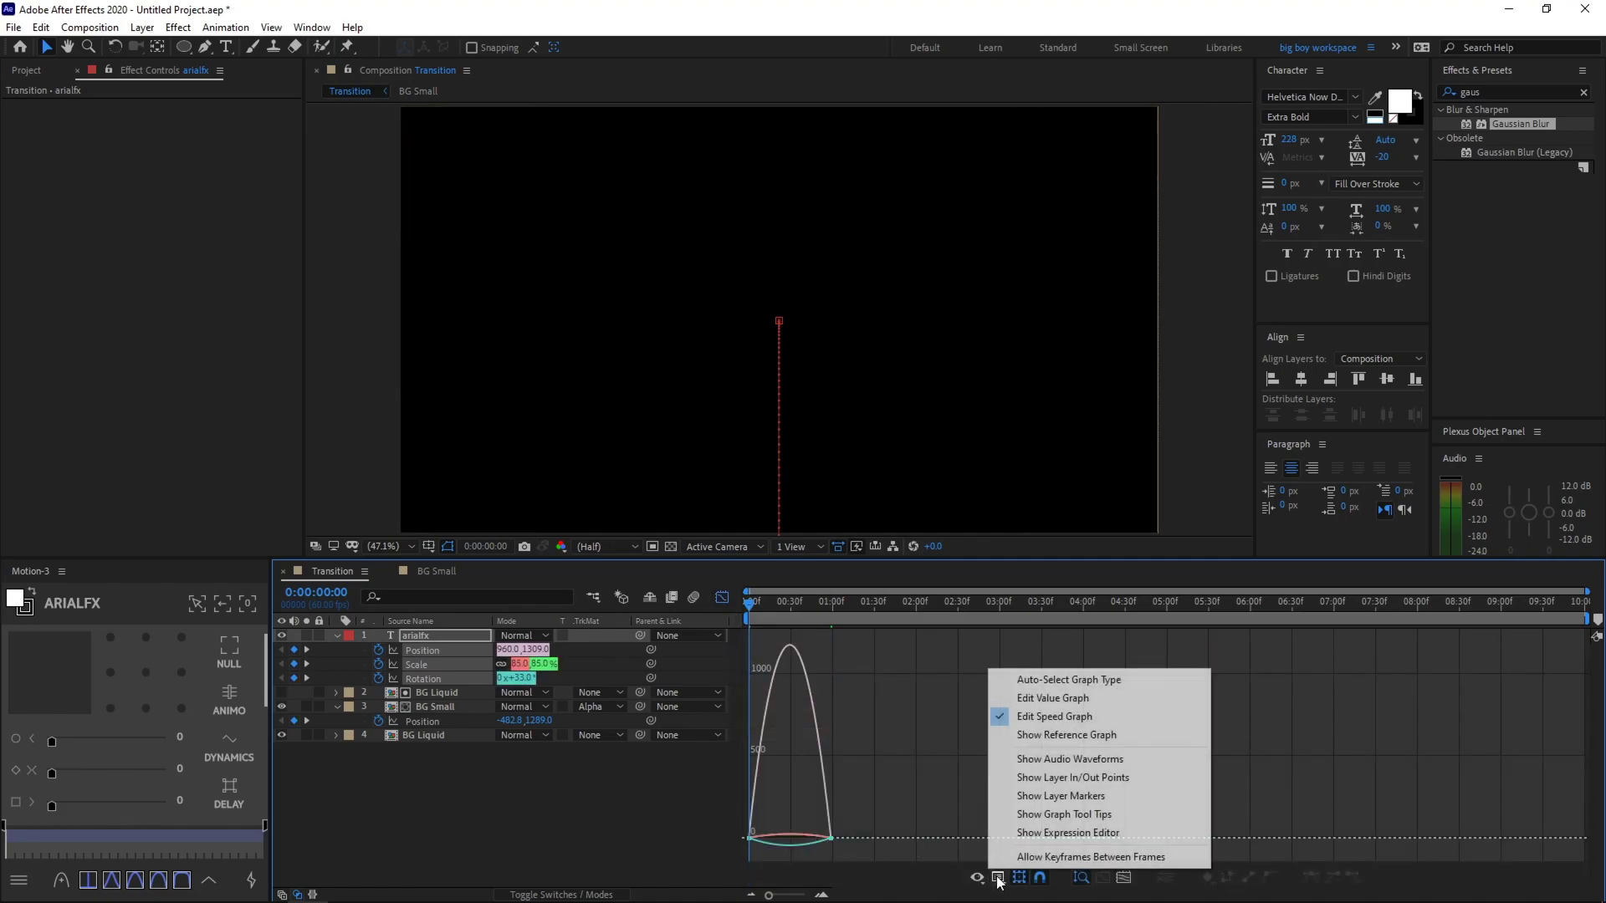
click(926, 769)
drag(931, 723, 740, 849)
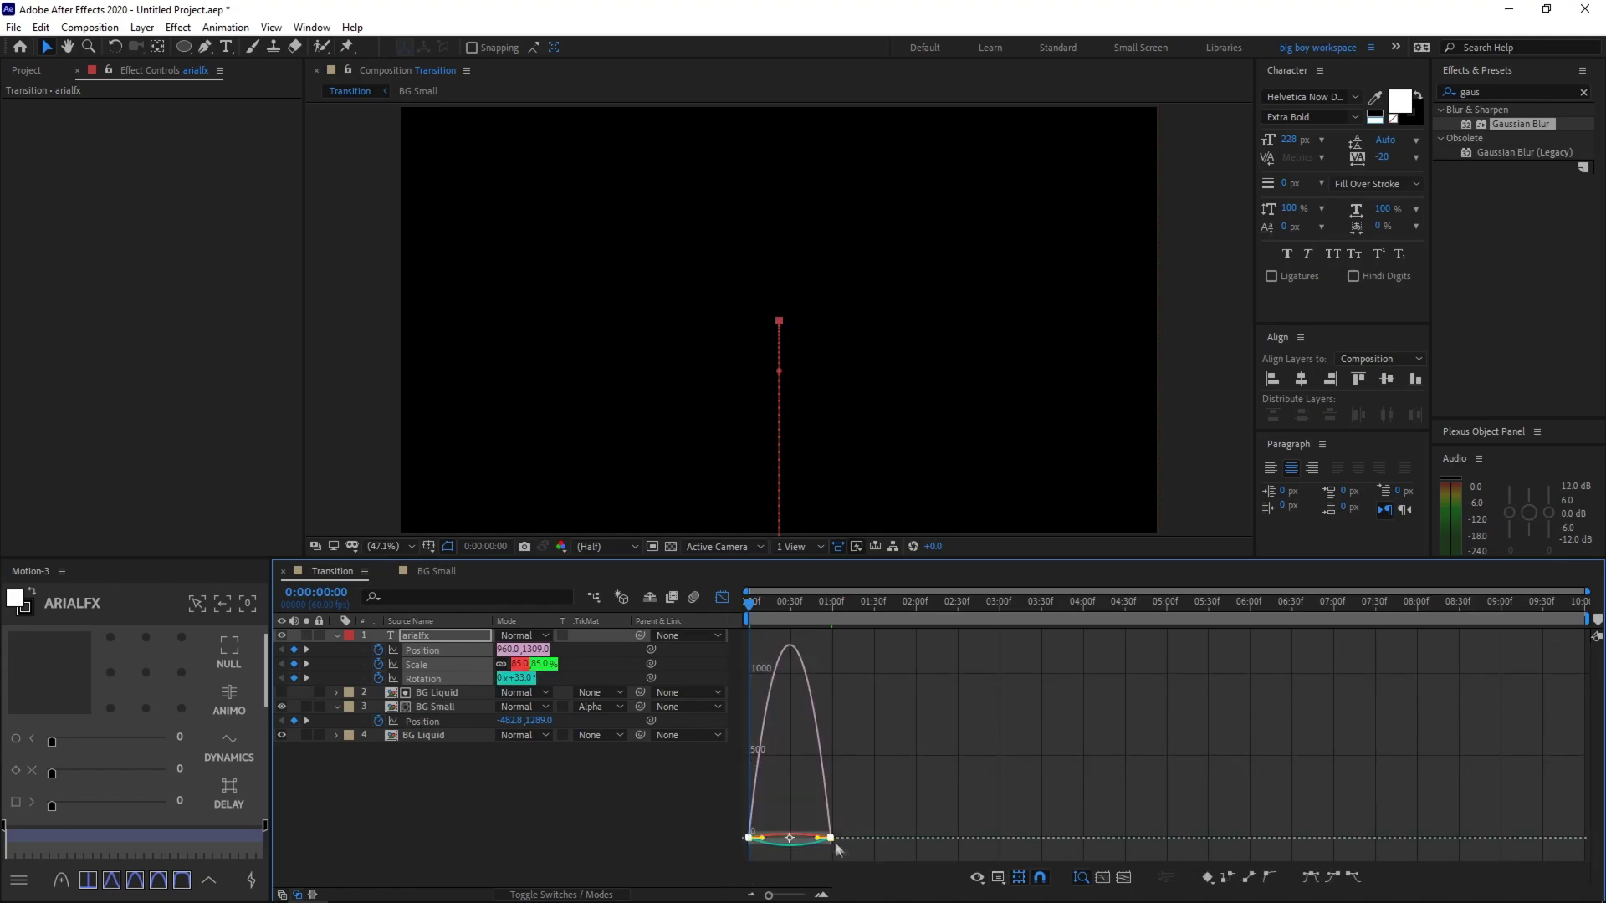
drag(819, 840, 772, 838)
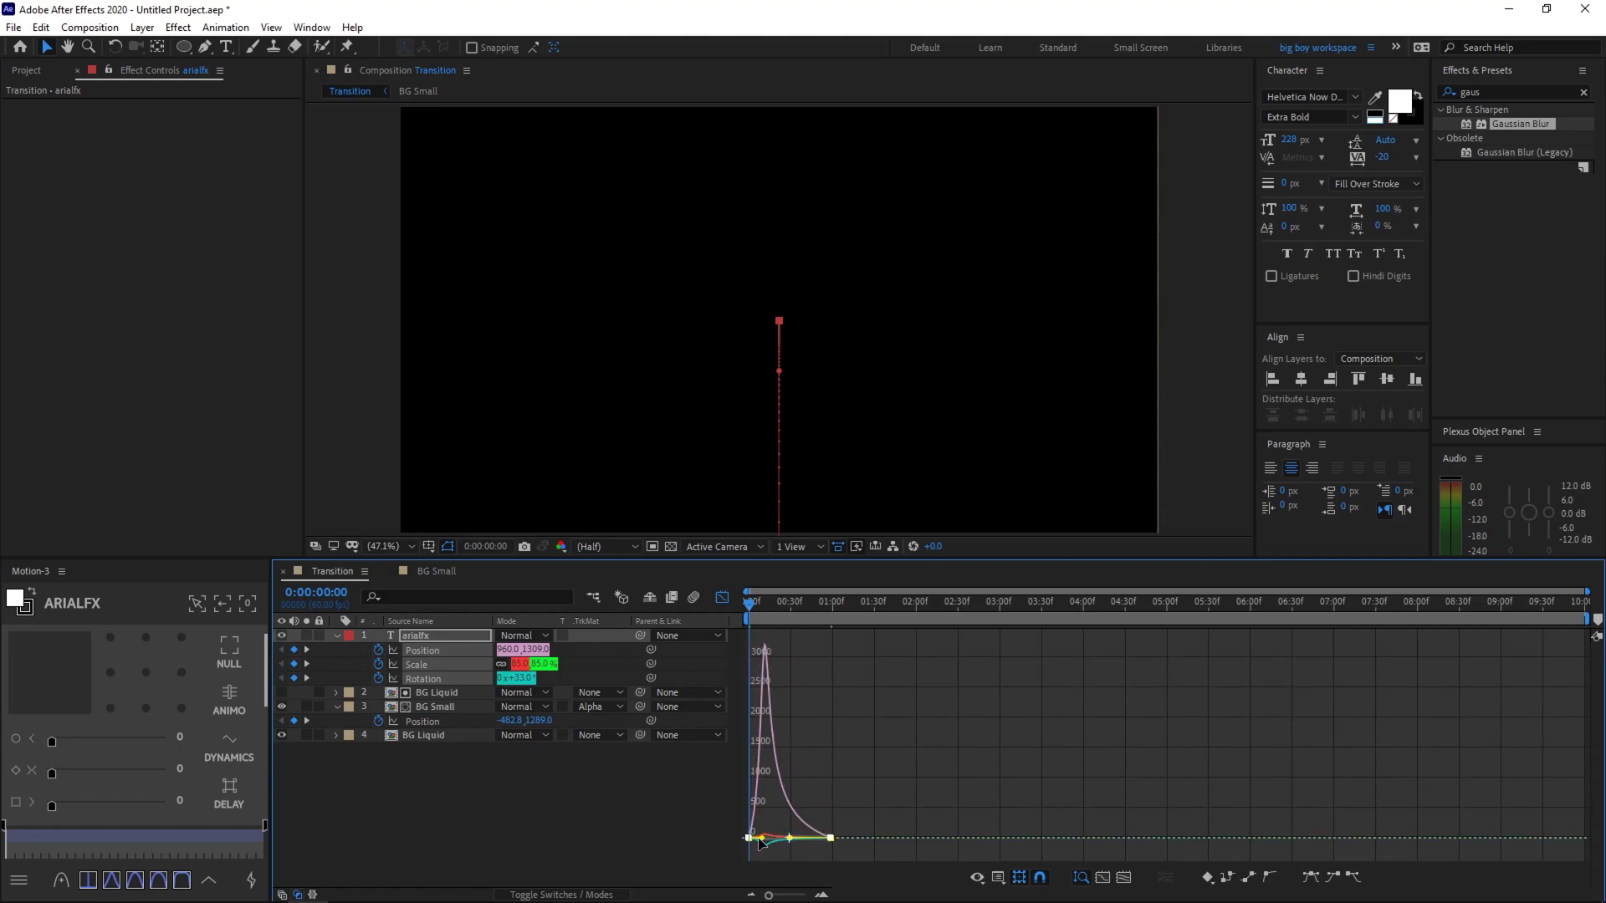
click(722, 597)
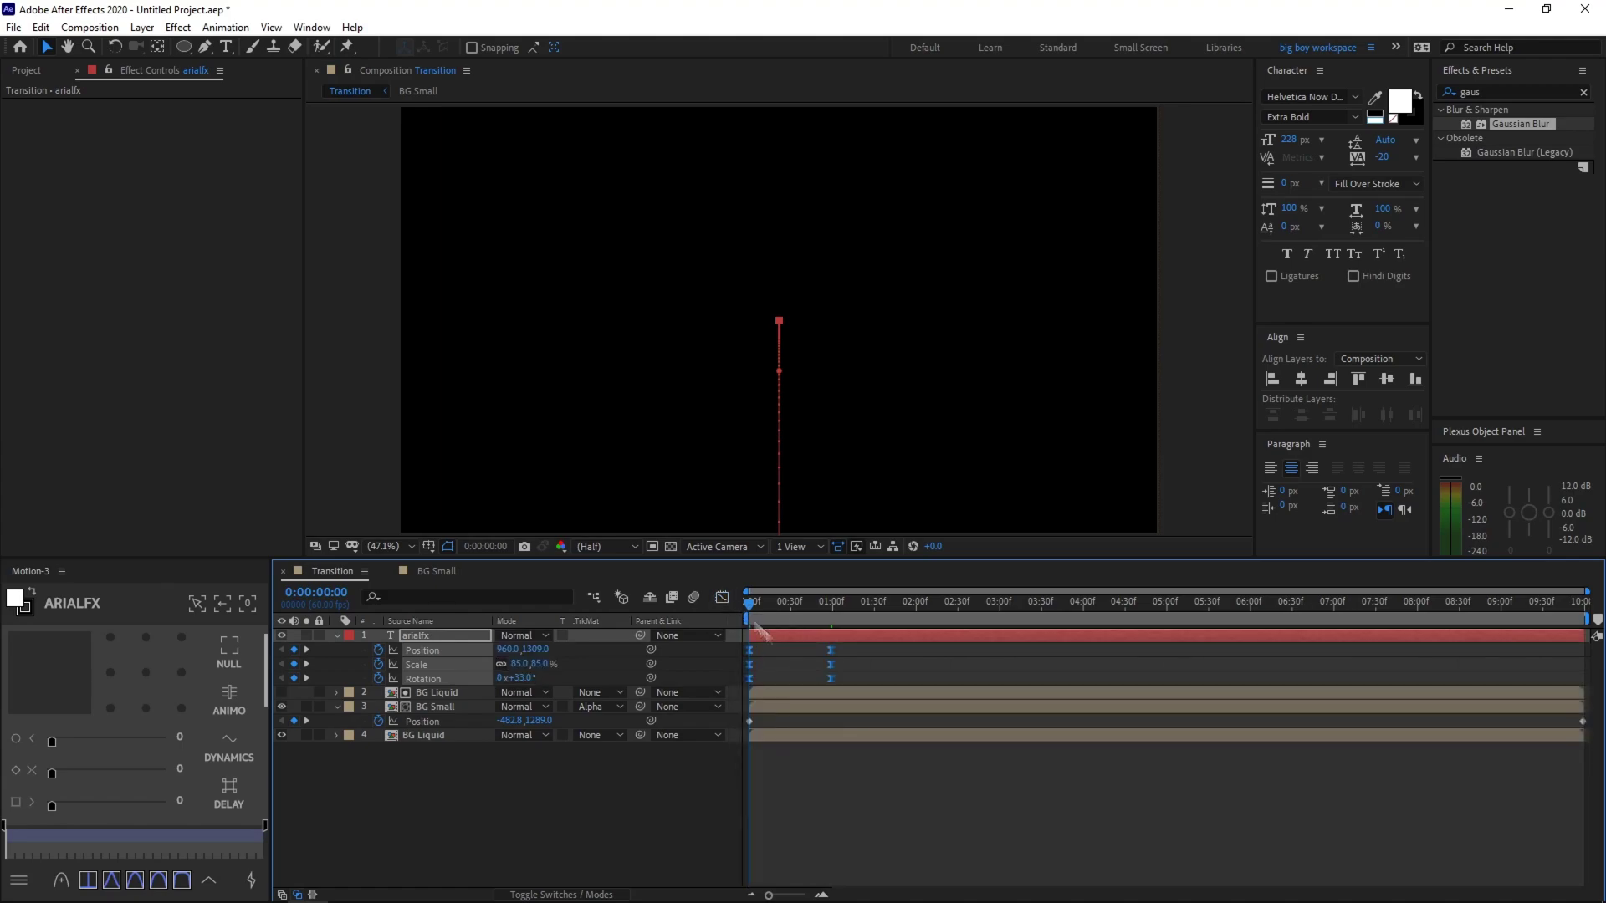
click(855, 800)
key(space)
drag(828, 619, 872, 680)
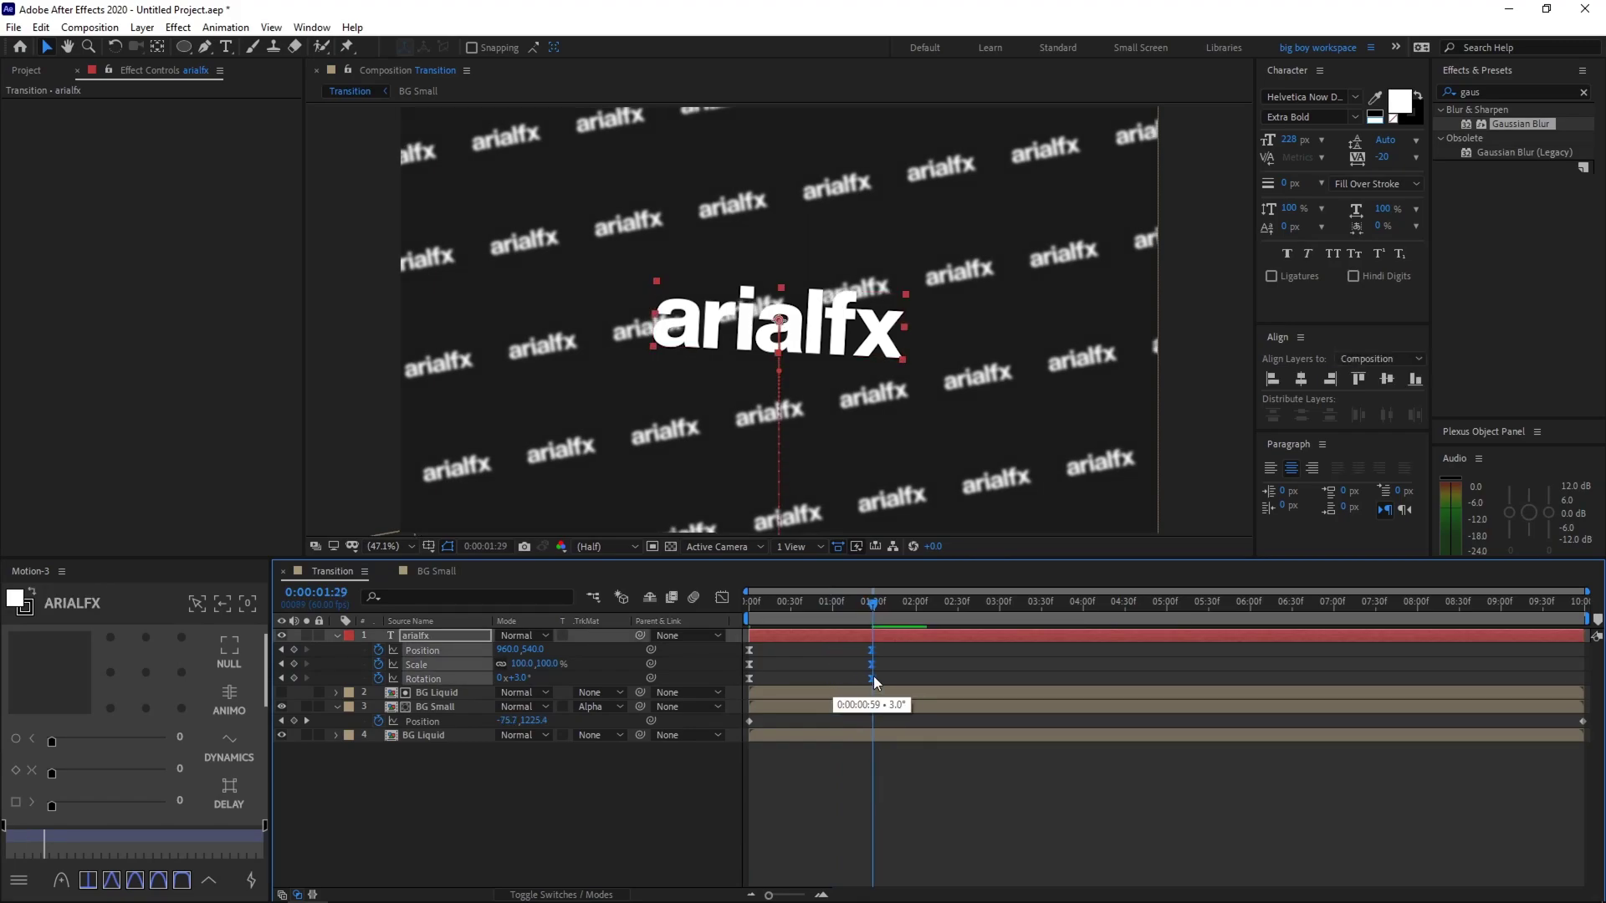
Shift the title's end keyframes later and preview the animation
key(Home)
key(space)
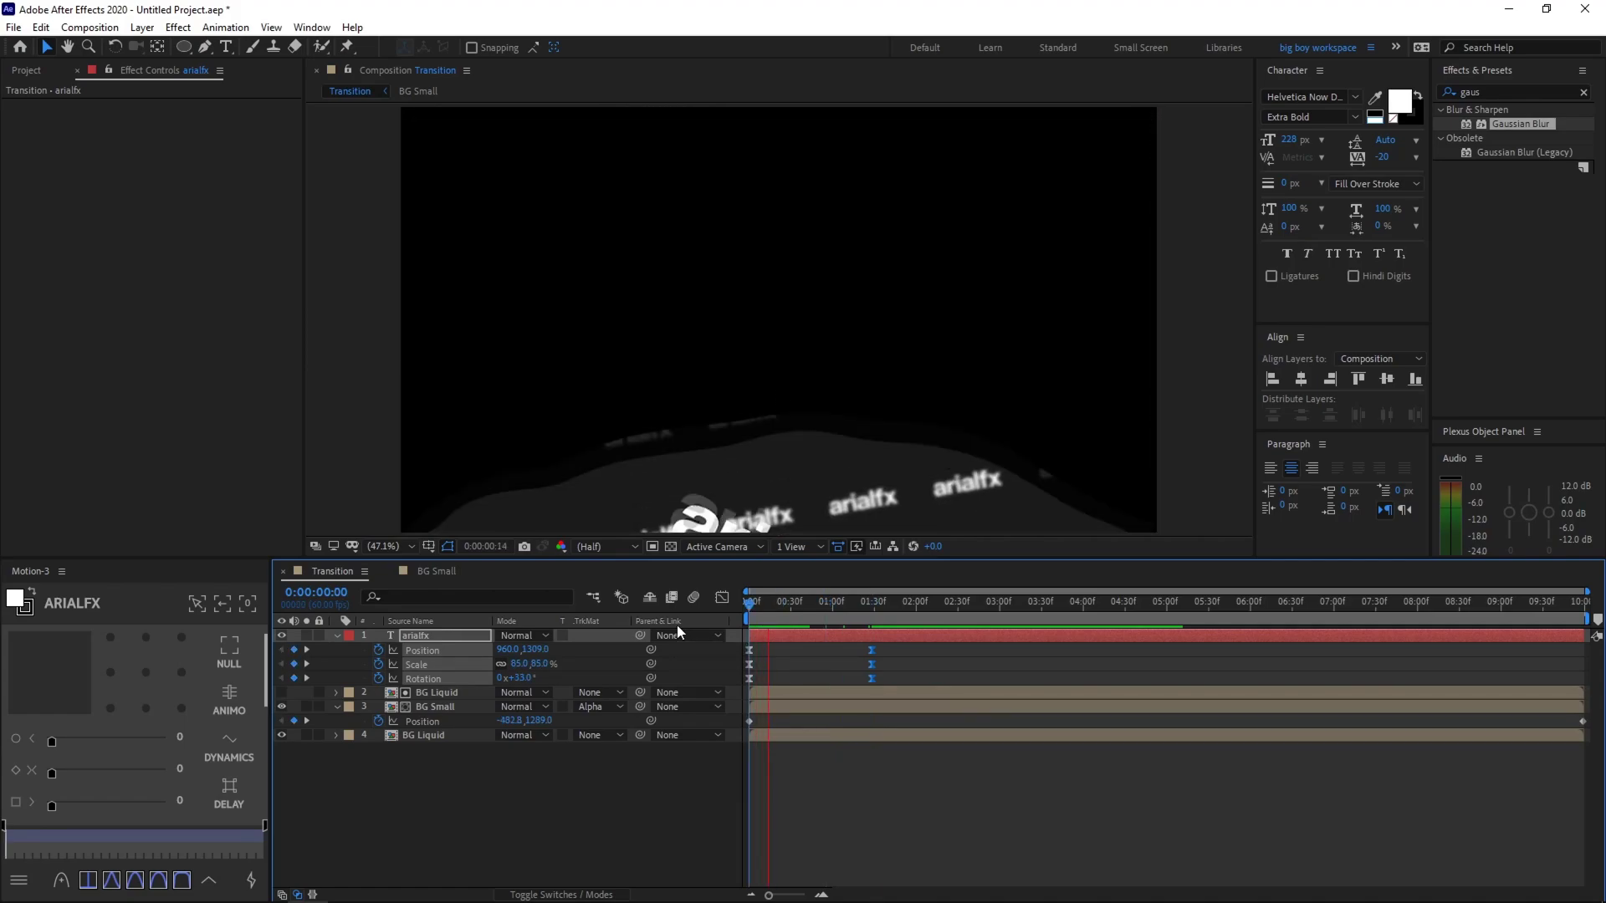
key(space)
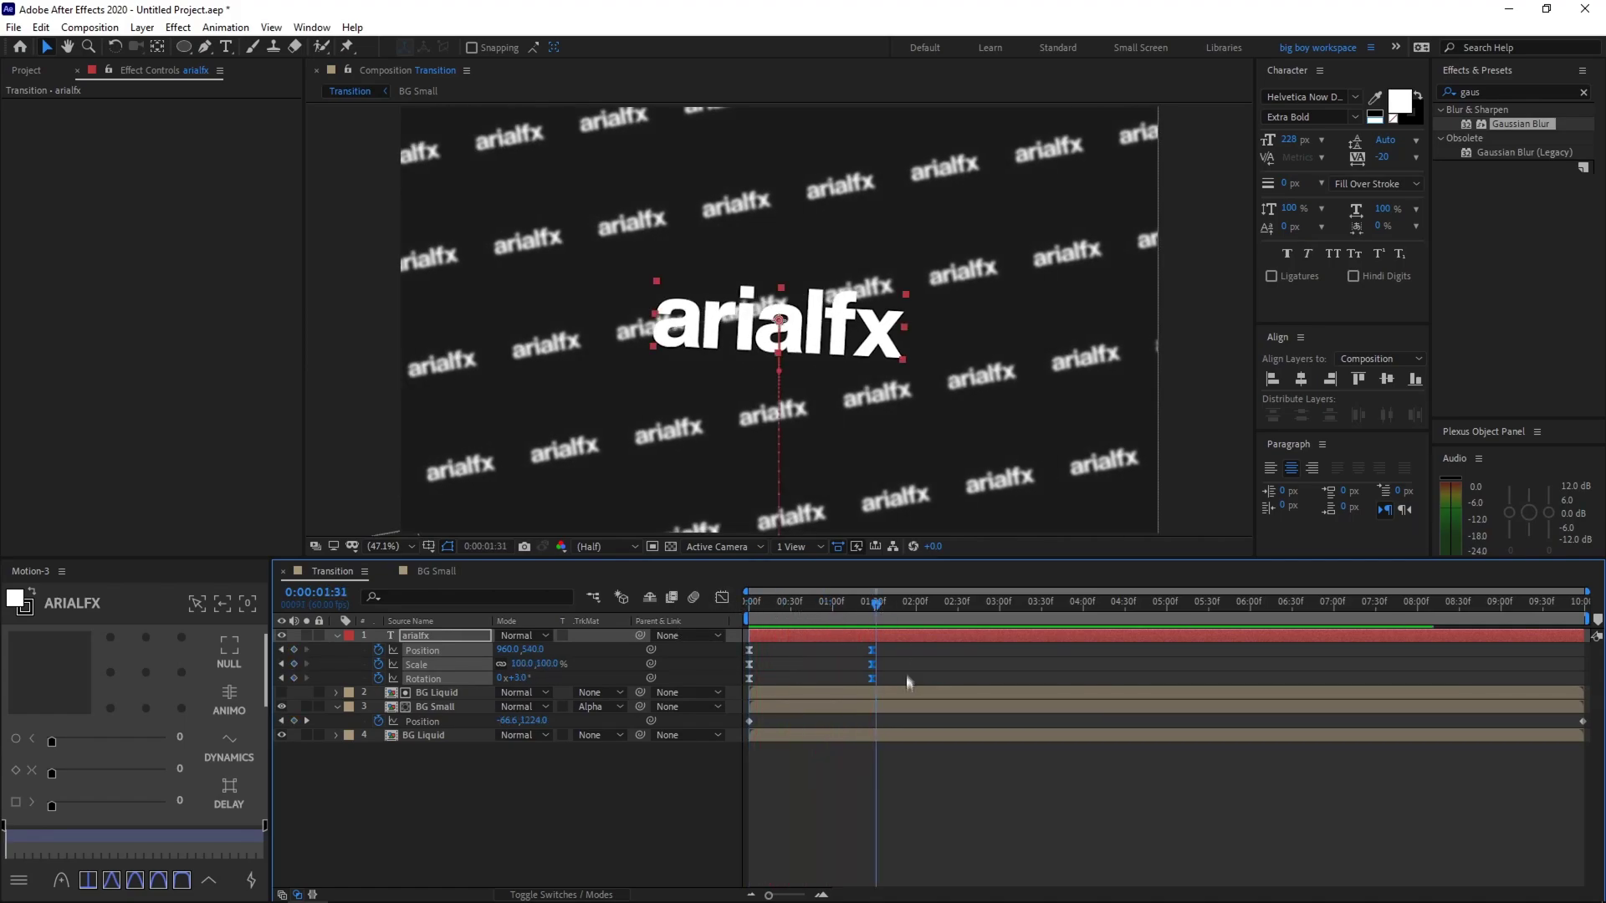
click(900, 691)
click(896, 675)
Add Position, Scale and Rotation keyframes to the title at 0:00:01:33
click(871, 608)
drag(871, 608, 873, 609)
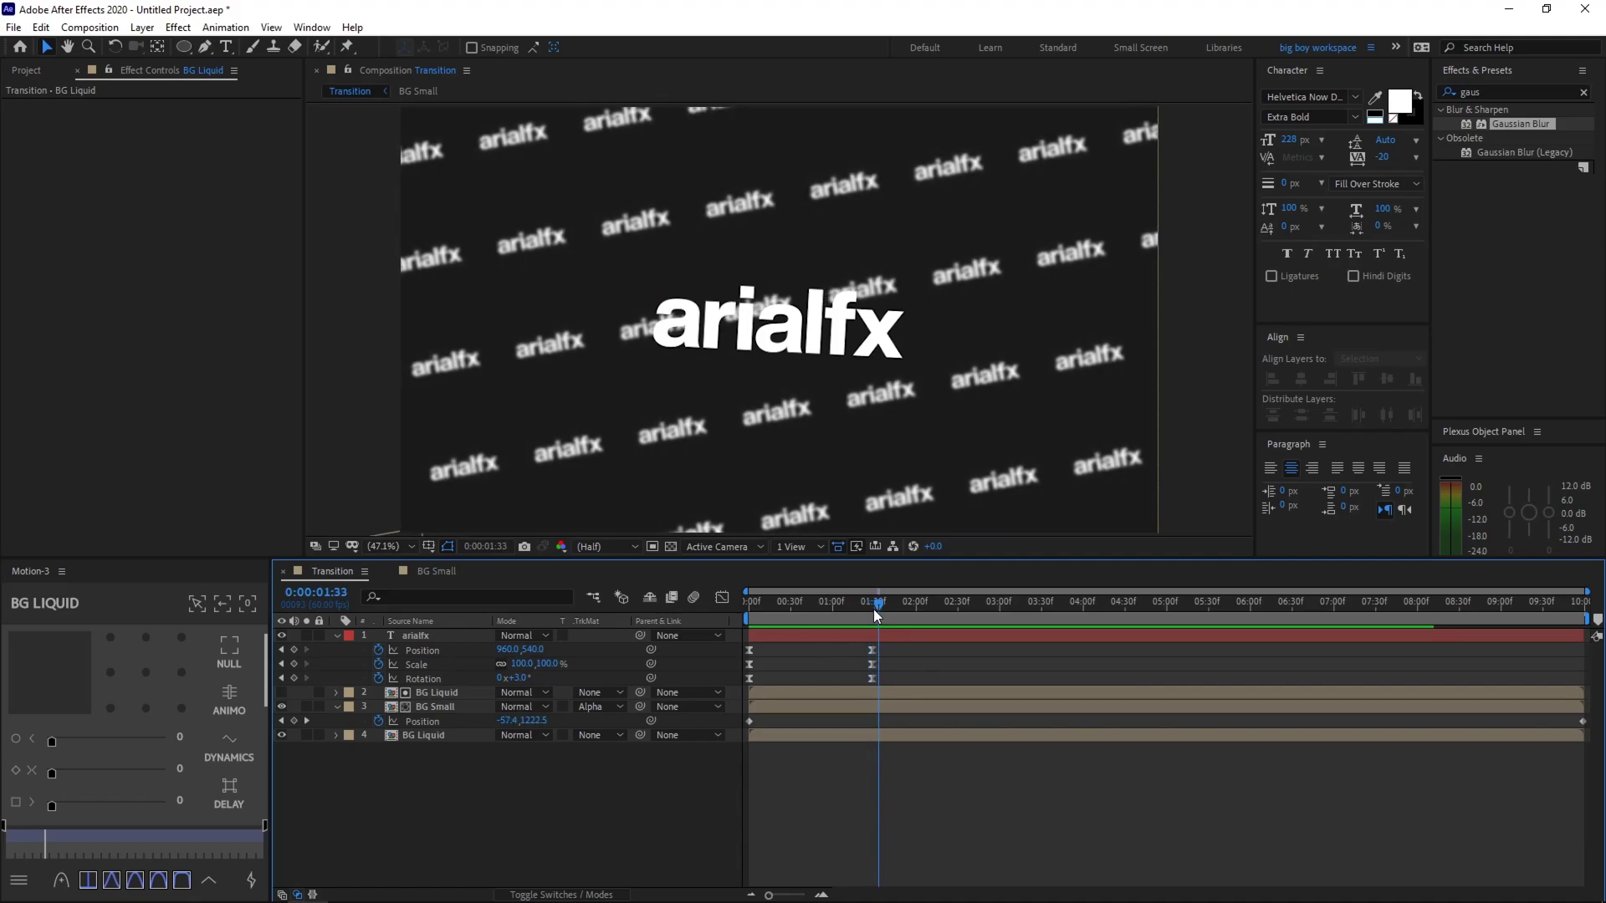
click(859, 637)
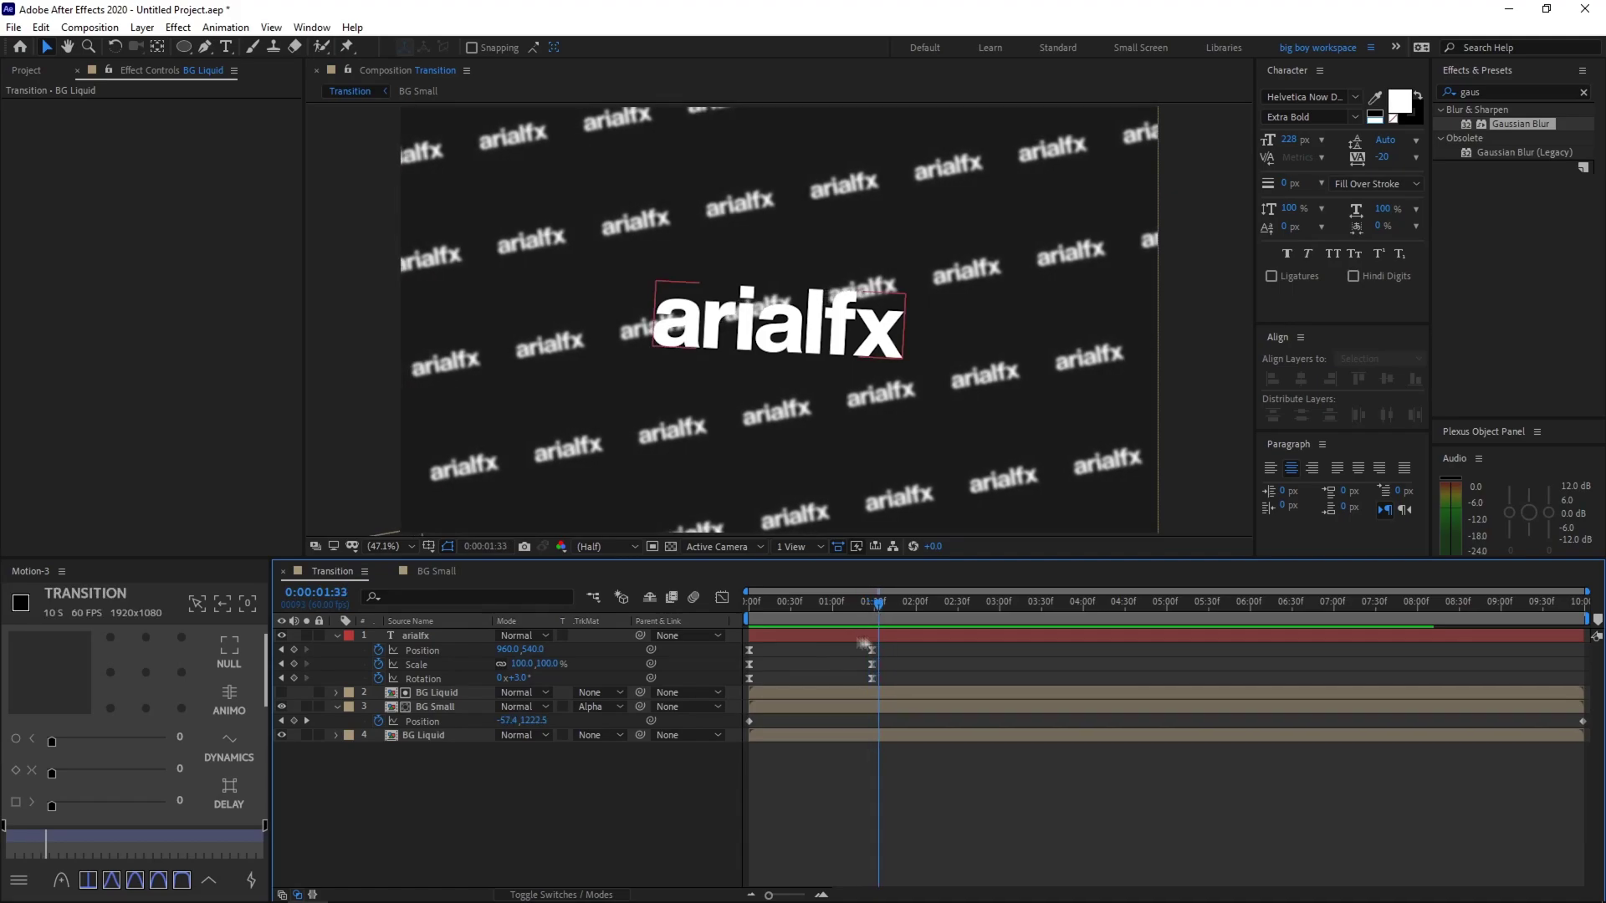
click(294, 650)
click(294, 665)
click(295, 678)
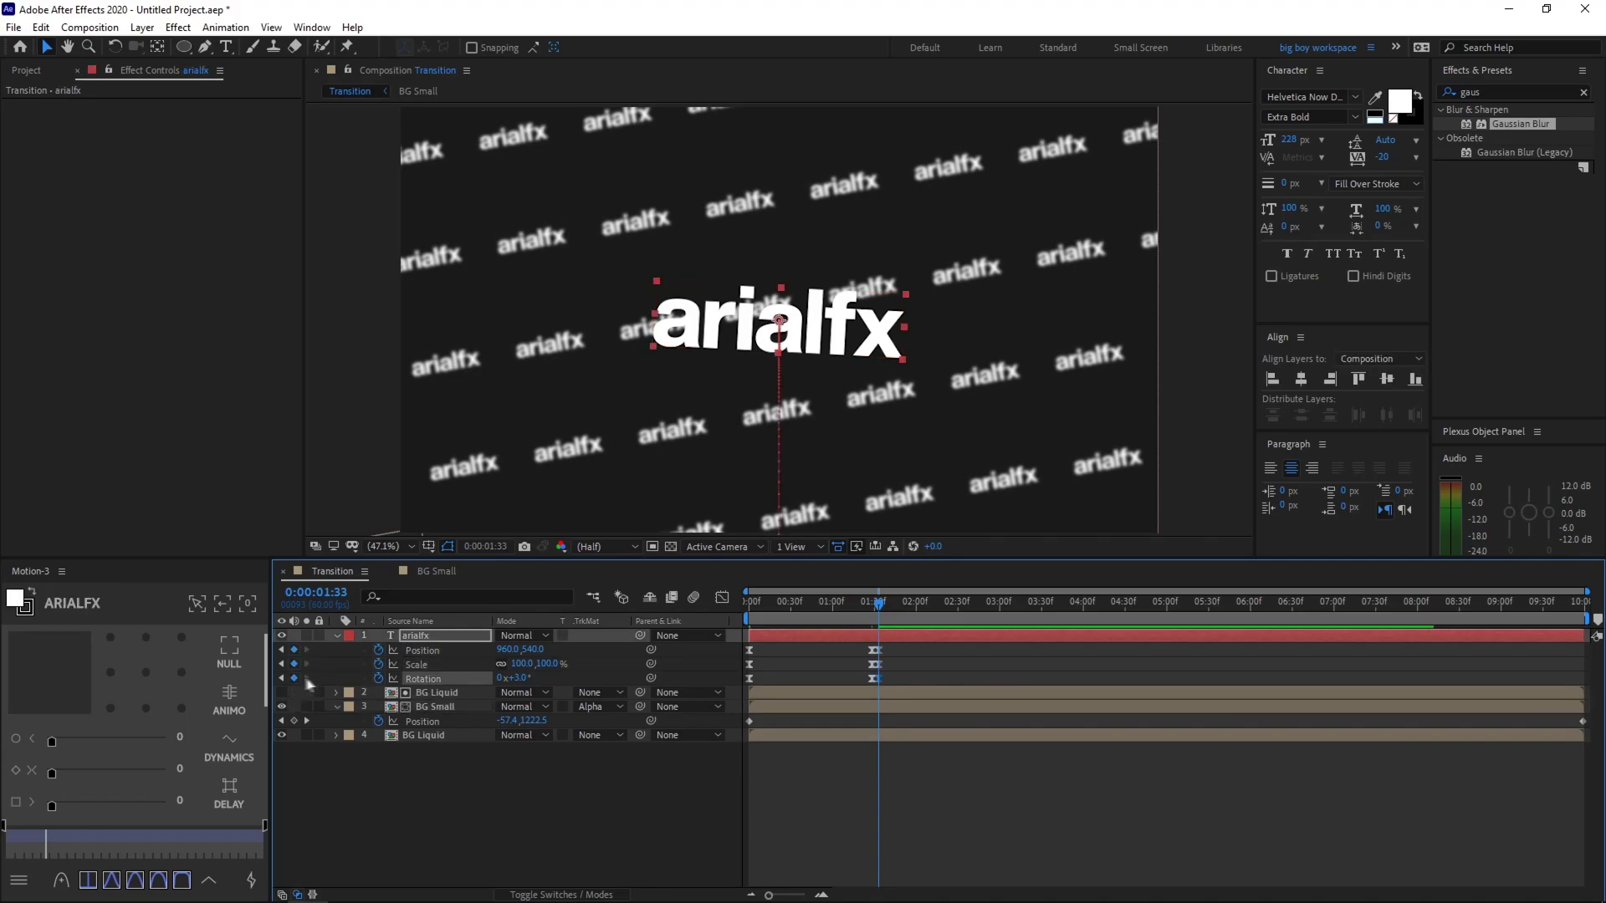
drag(878, 602, 960, 611)
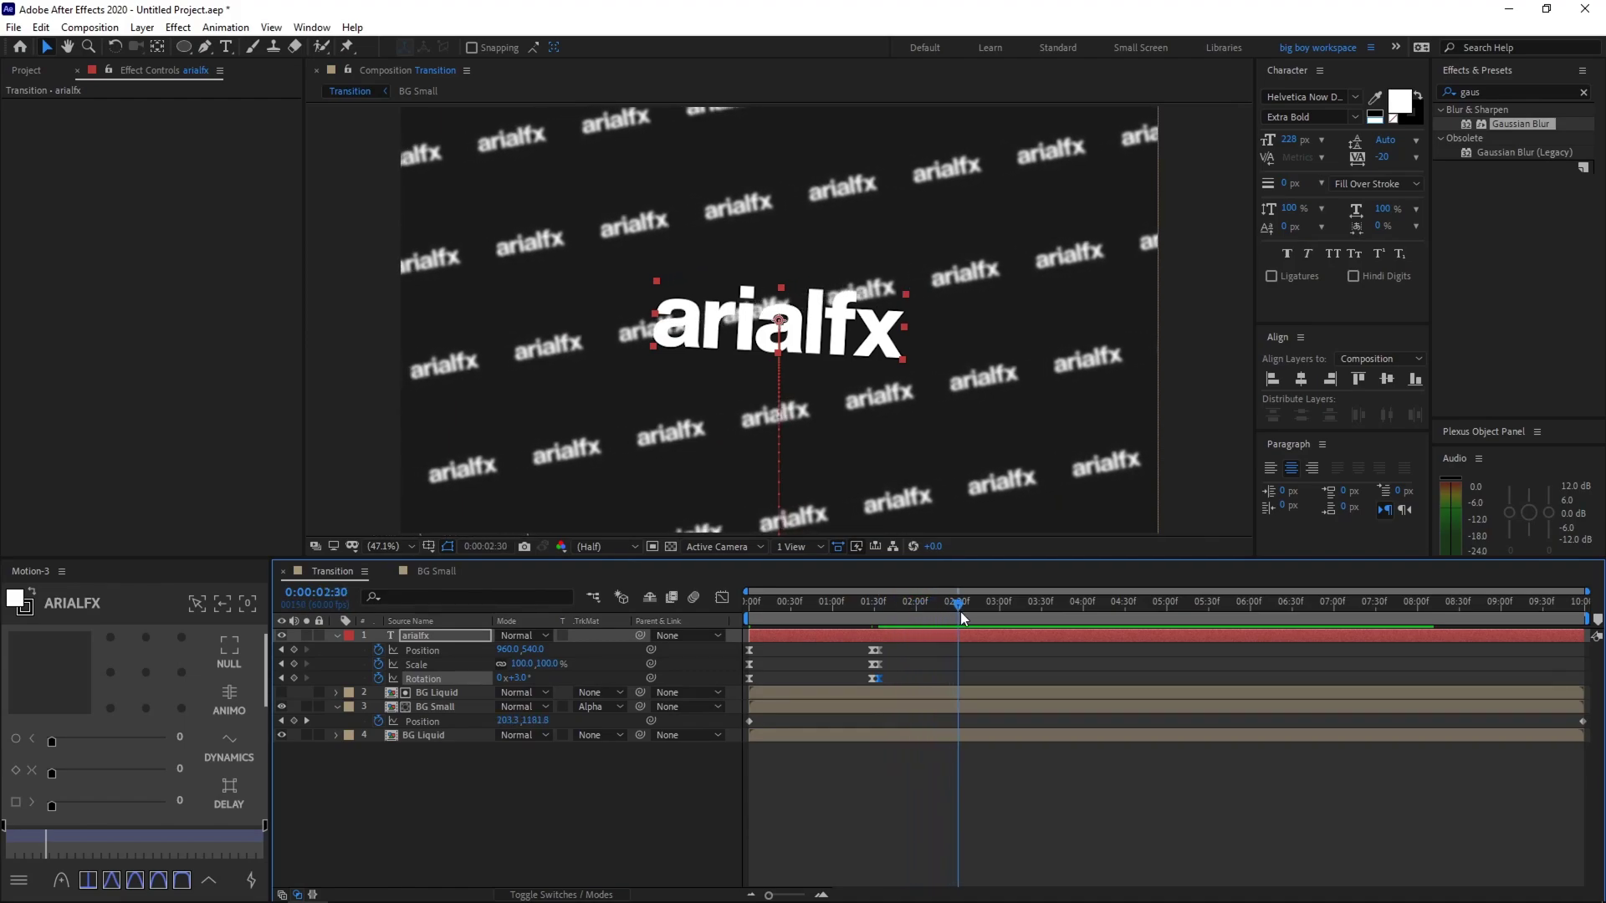
At 2:30, set the title's scale to 85%, rotation to 22°, and push it down off-screen
click(523, 664)
text(85)
key(Return)
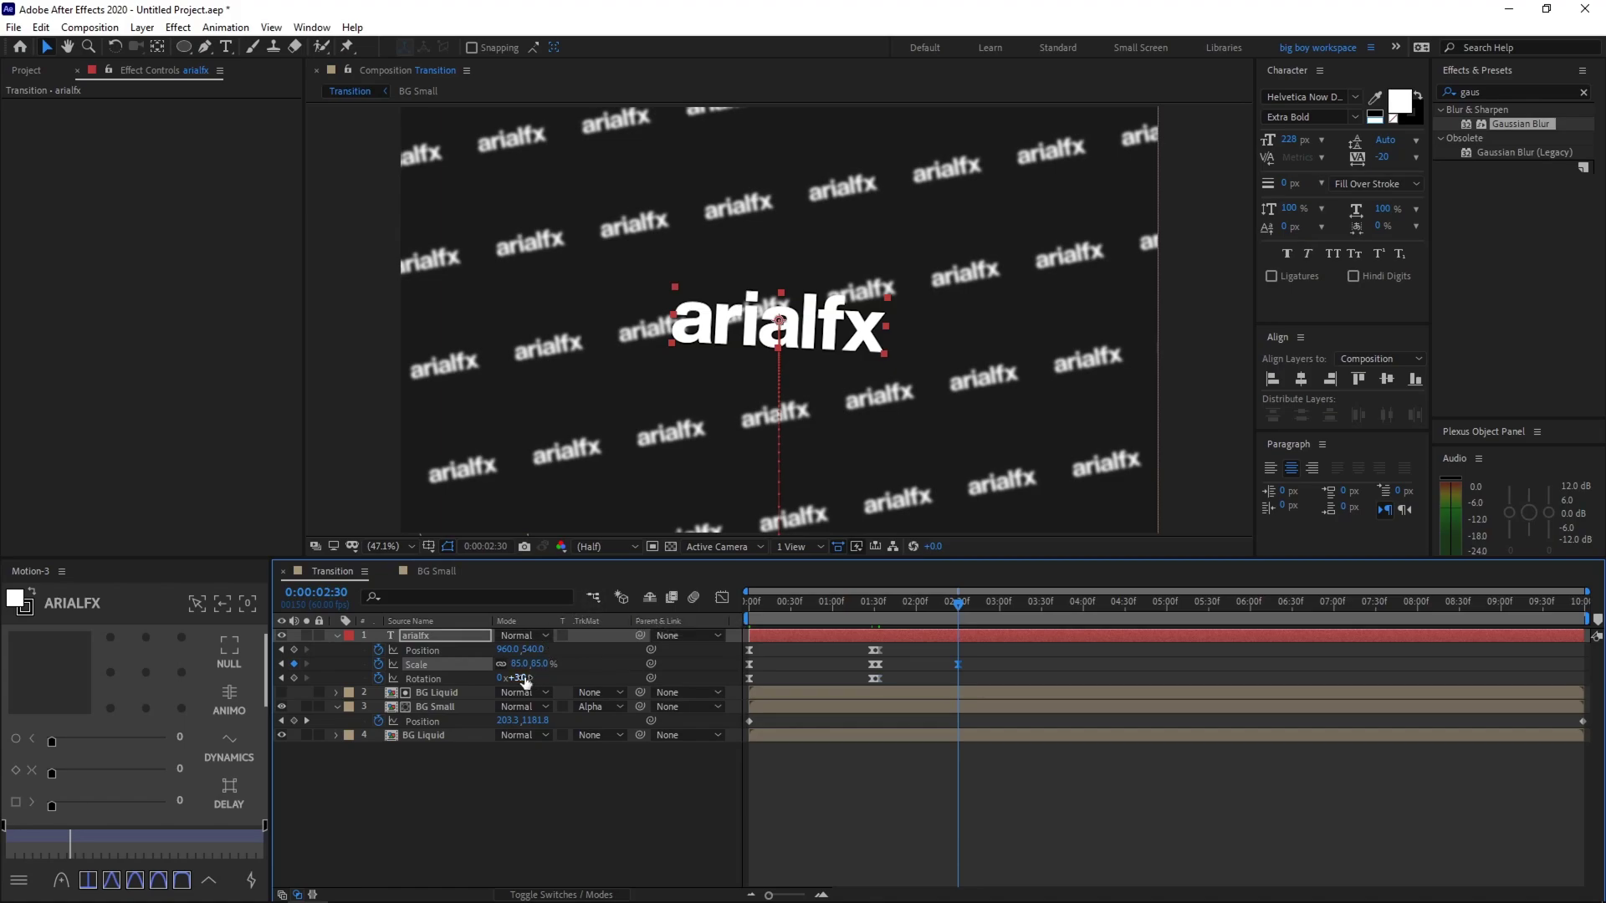
drag(521, 678, 1091, 684)
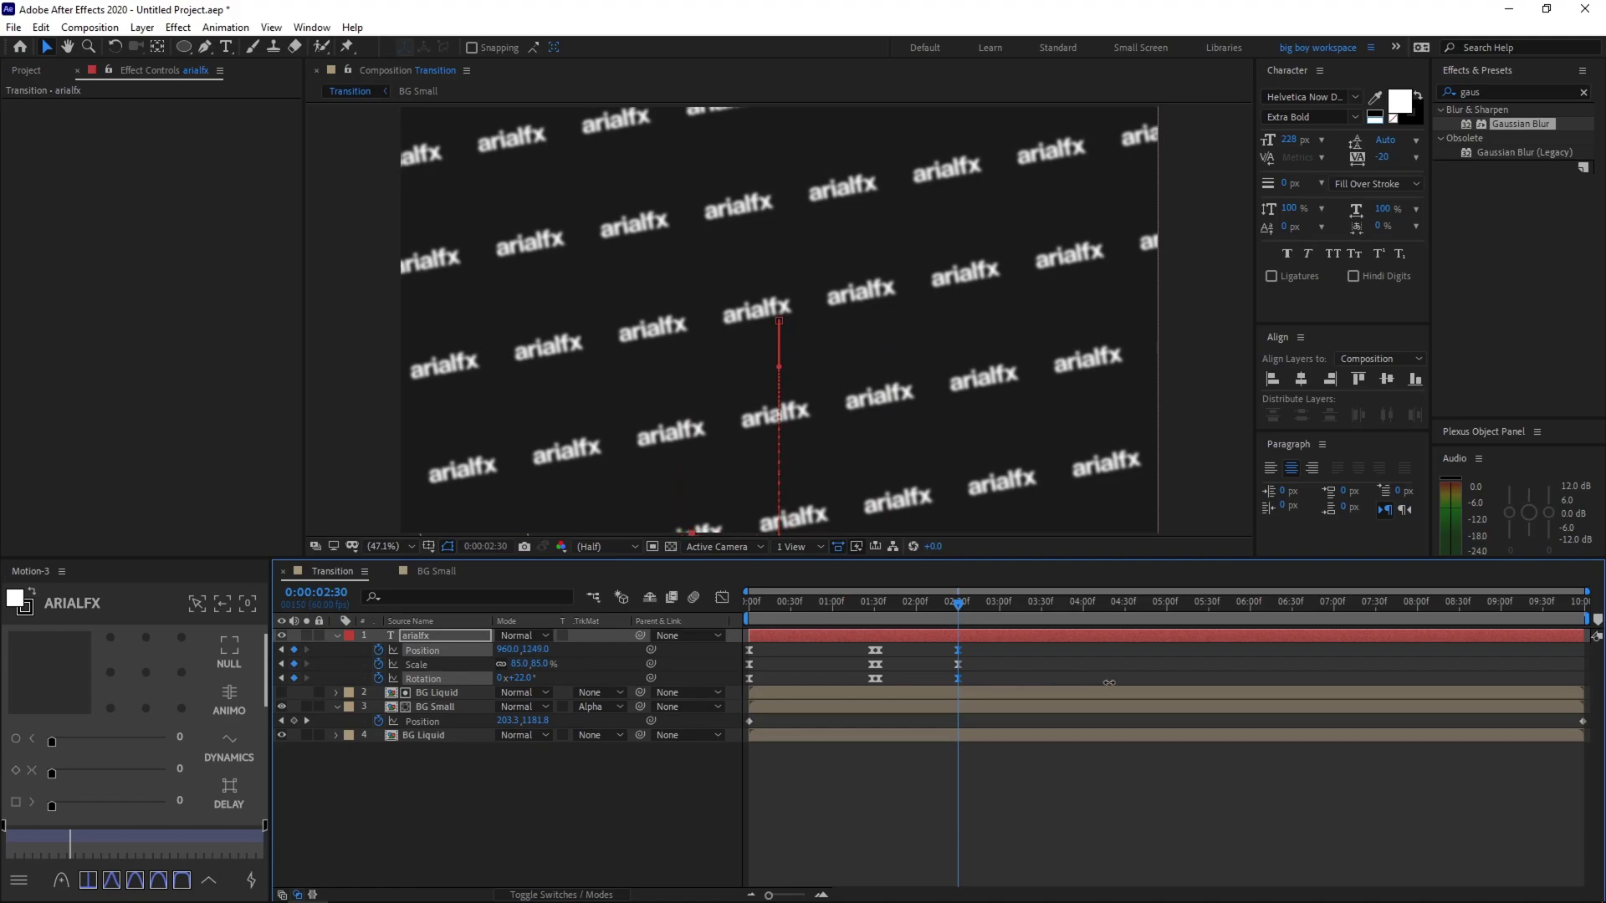
Easy Ease the title's six keyframes and sharpen the exit speed curve into a spike
click(881, 601)
drag(994, 649, 876, 709)
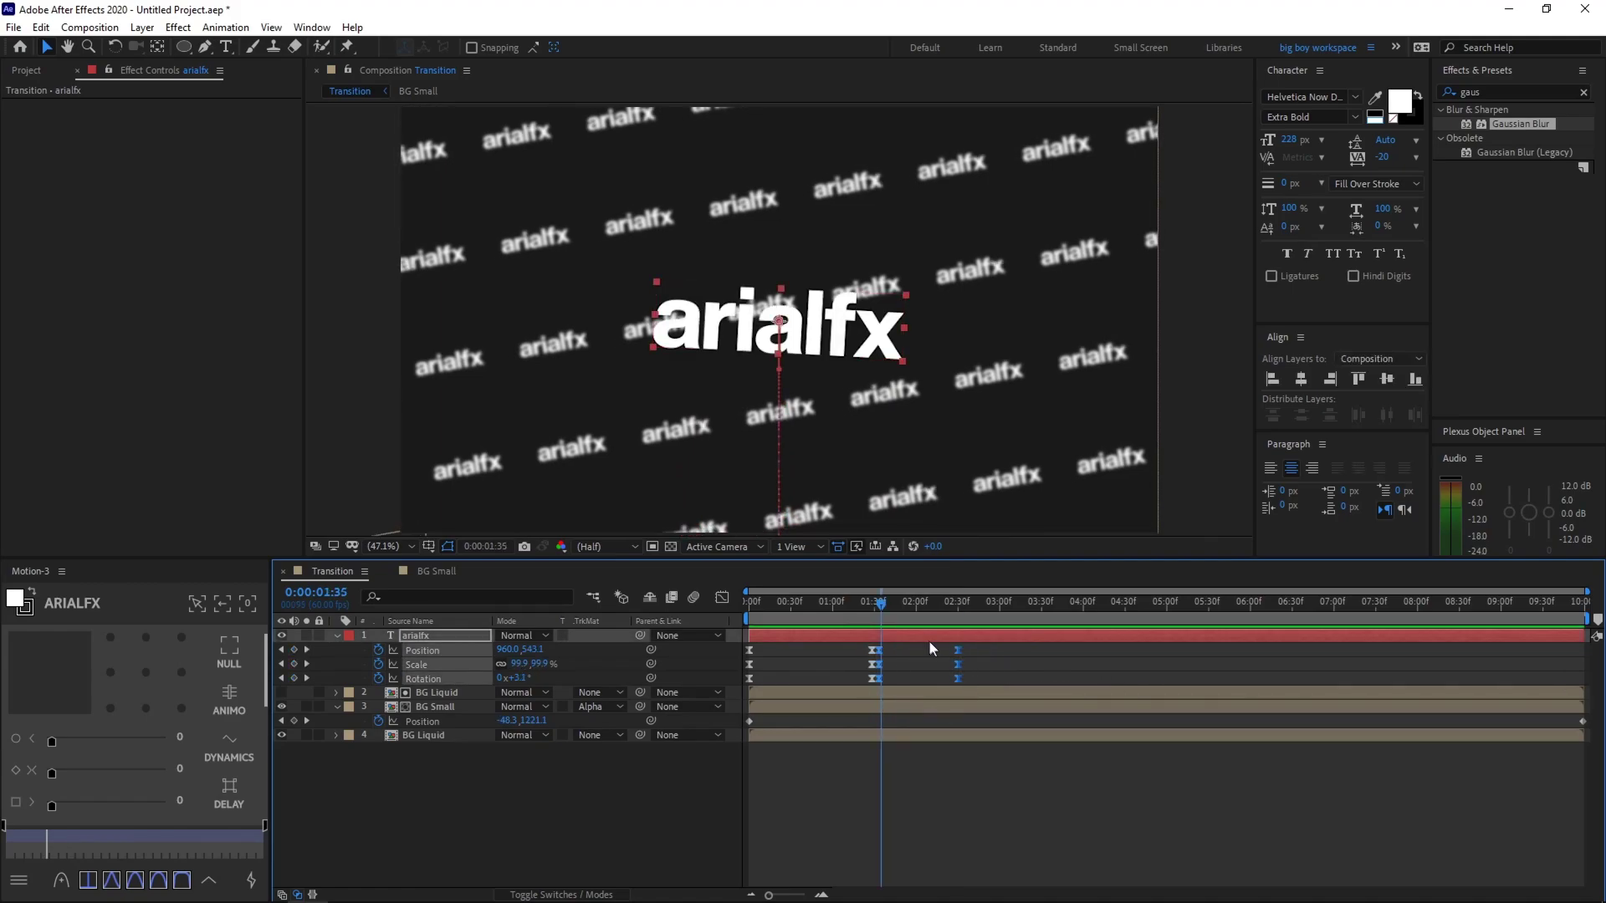
key(F9)
click(722, 599)
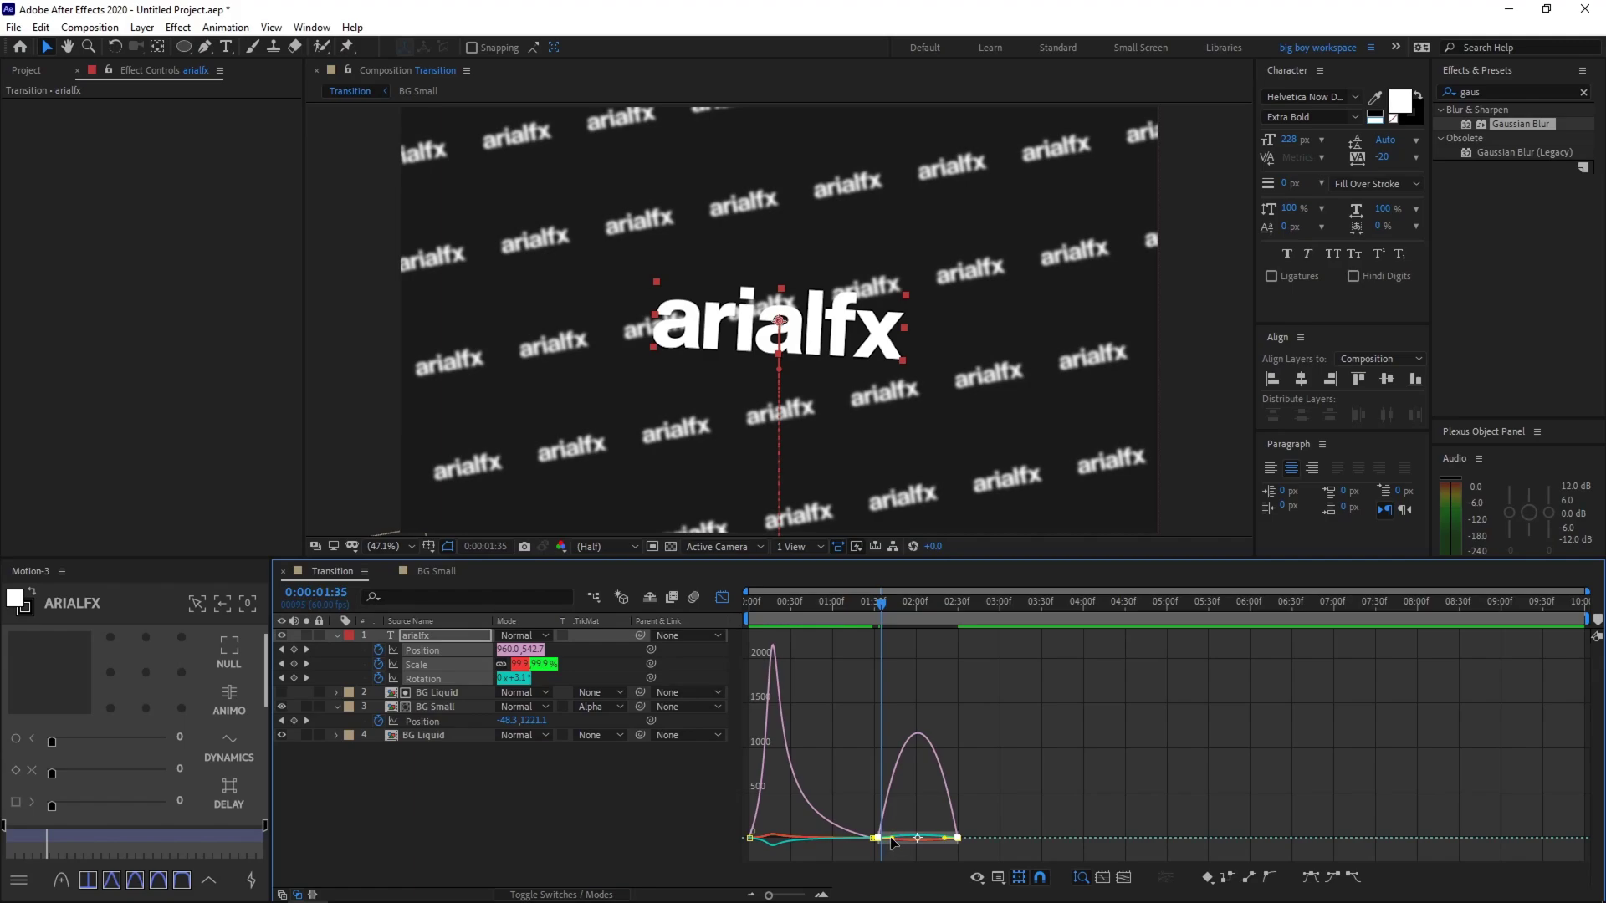
drag(894, 840, 927, 847)
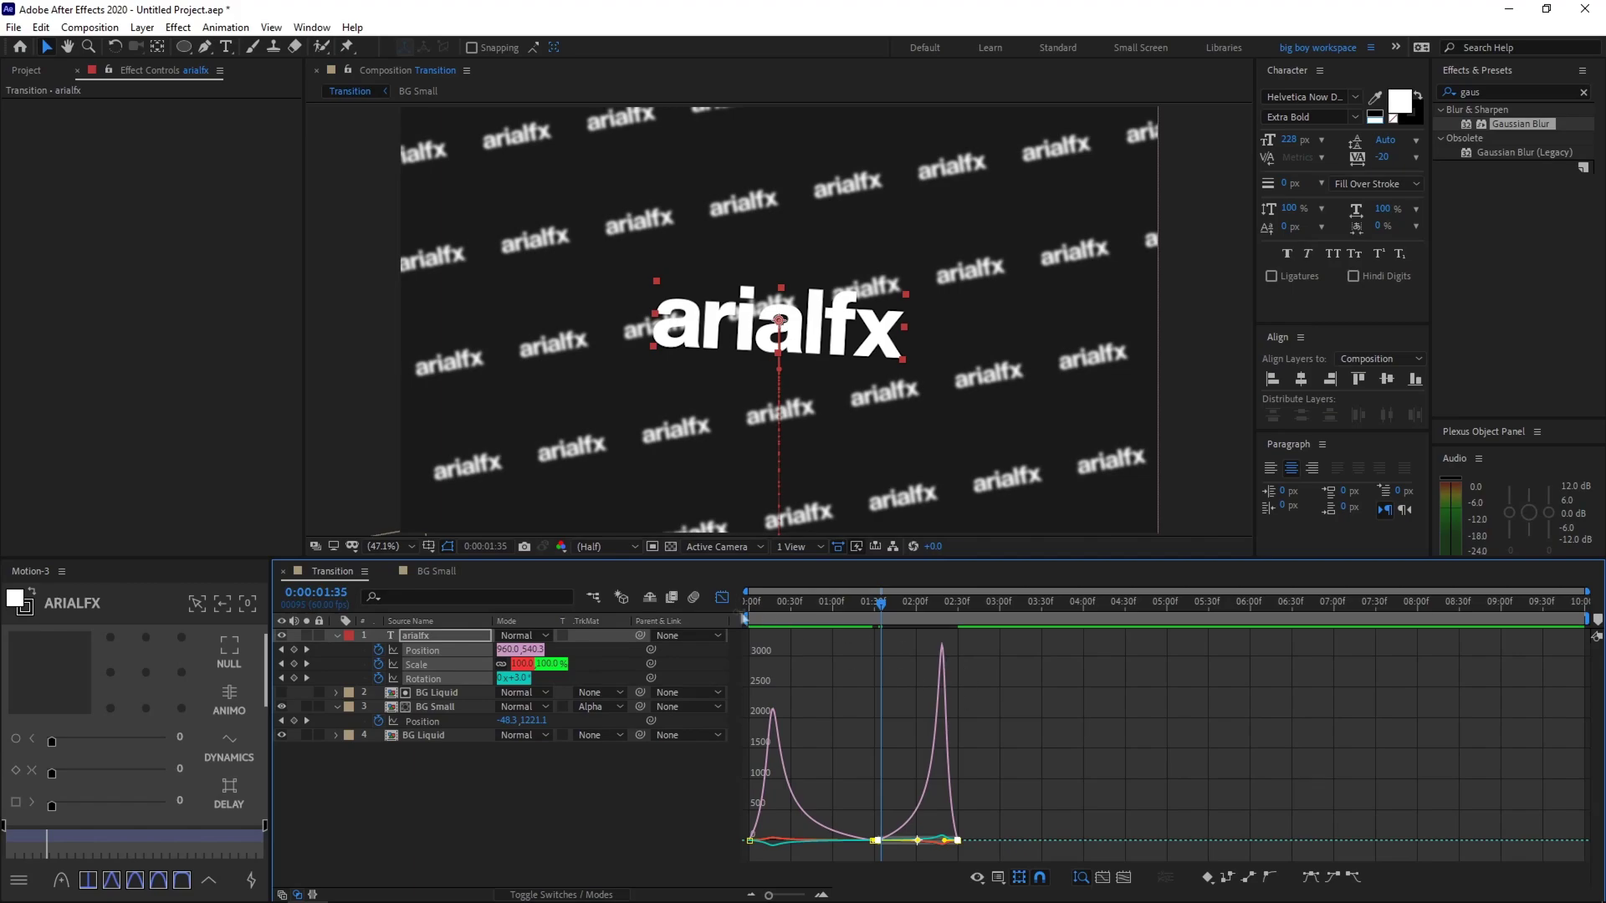
click(722, 598)
key(Home)
click(918, 760)
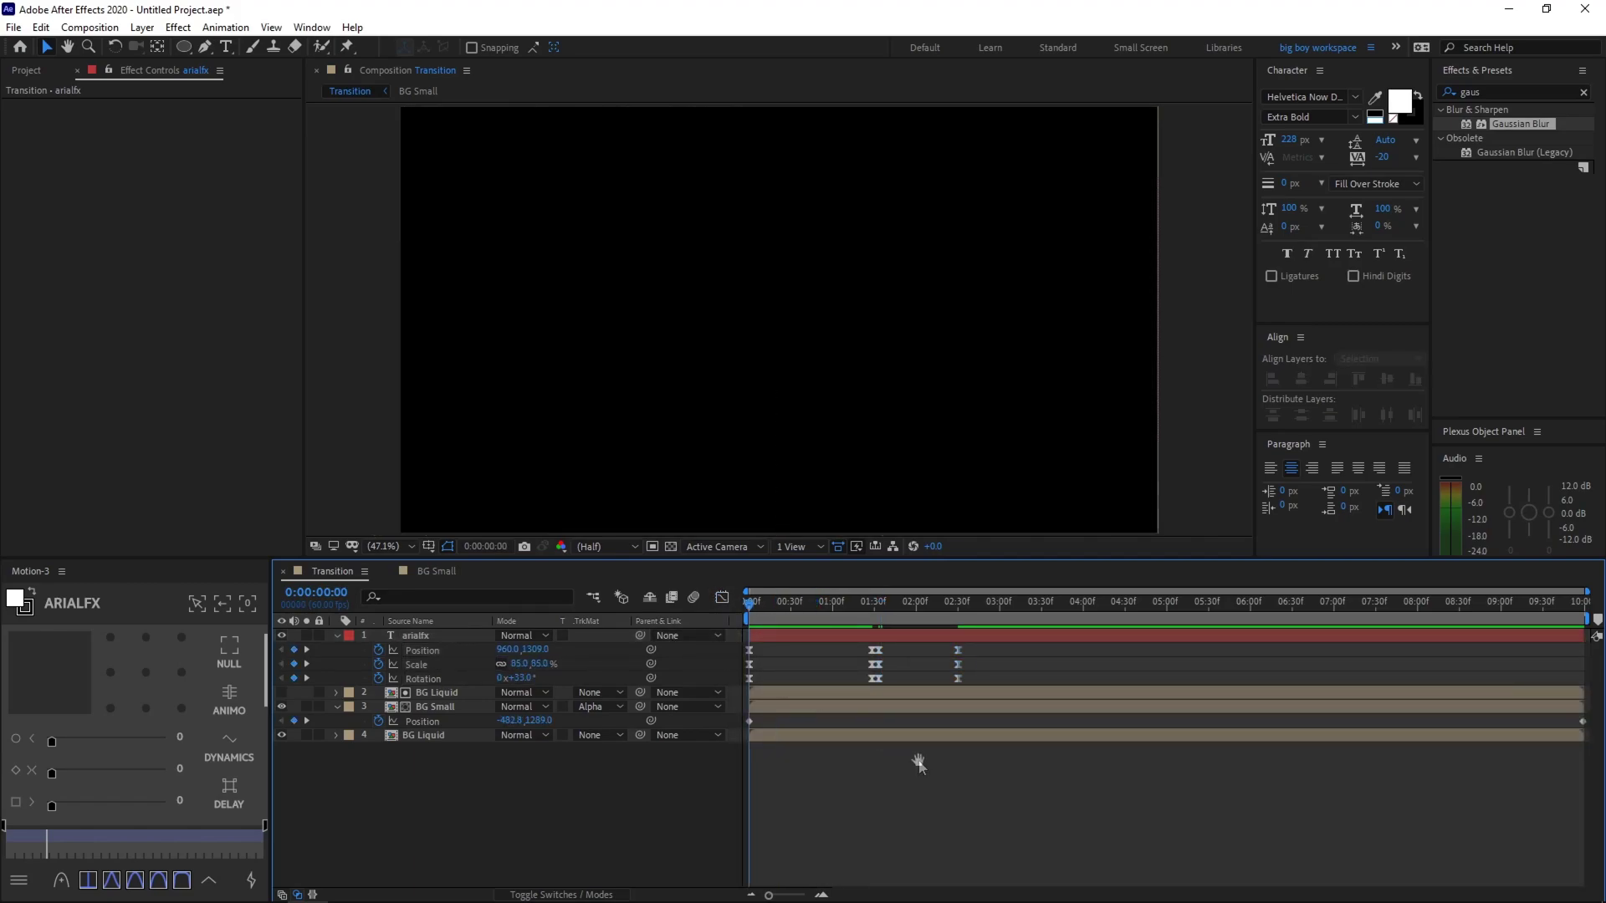
key(space)
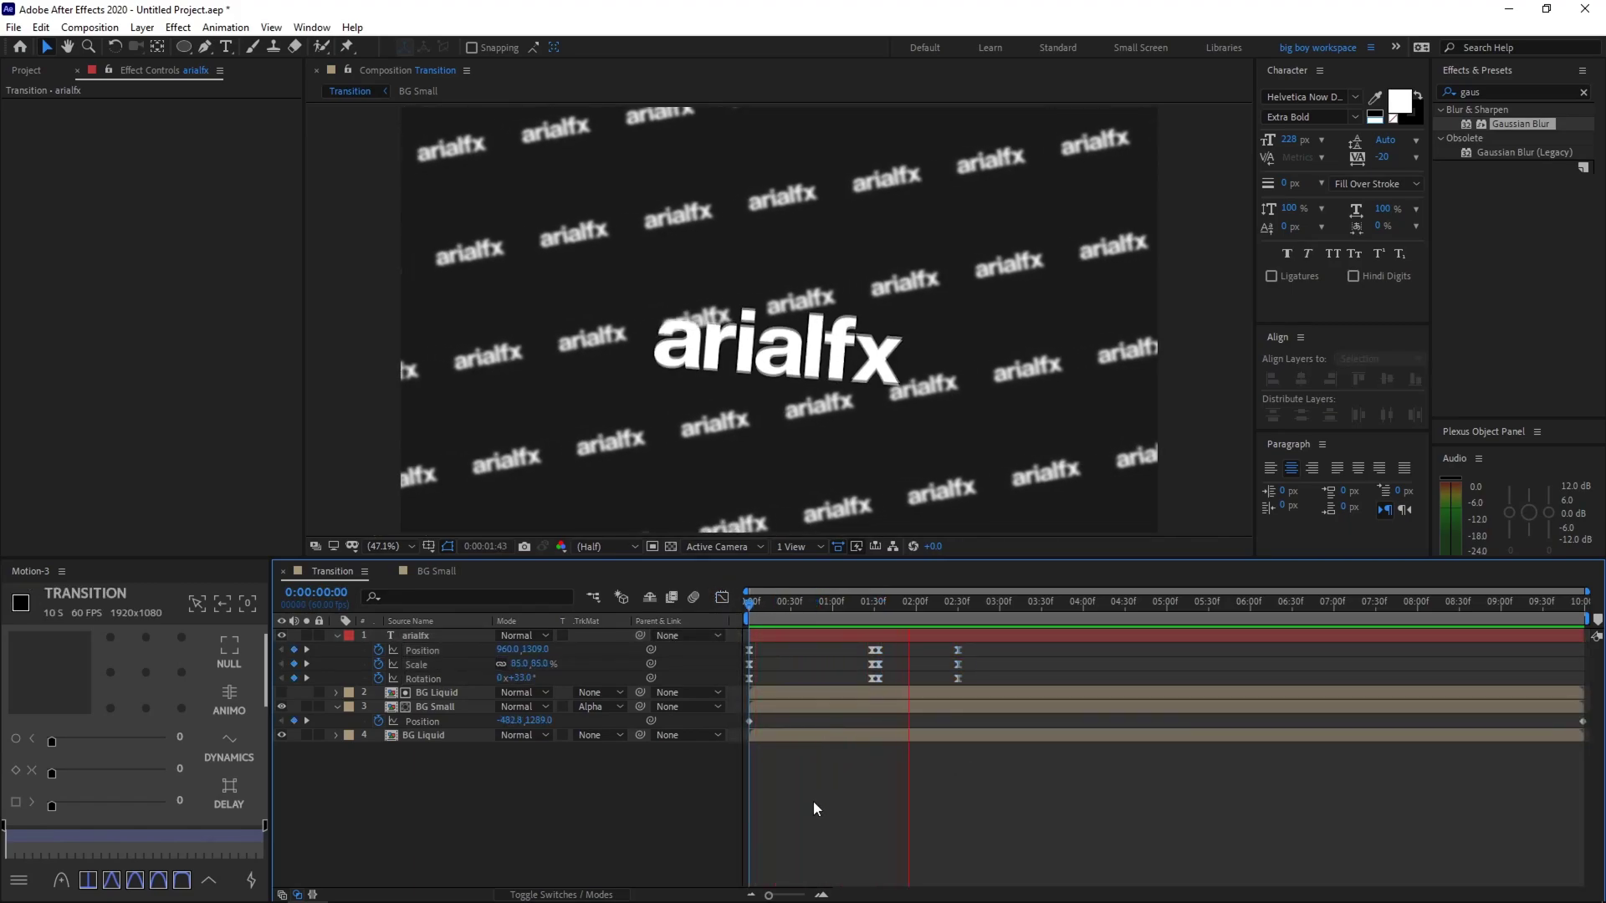
click(756, 600)
drag(766, 660, 880, 682)
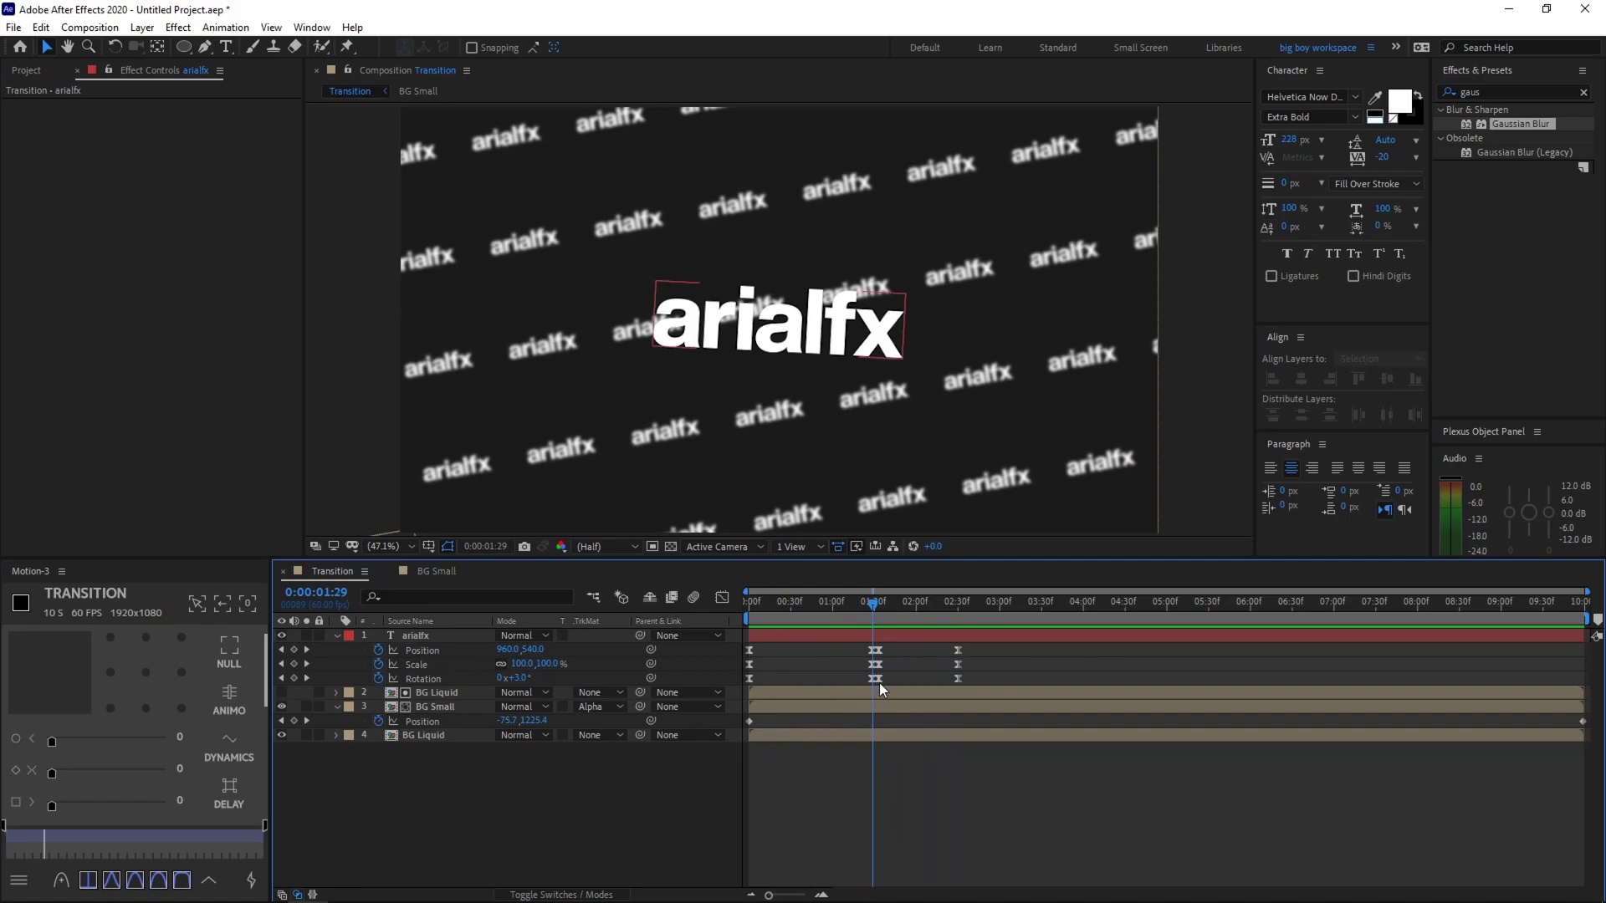
mouse_move(880, 681)
click(881, 604)
drag(882, 608, 920, 612)
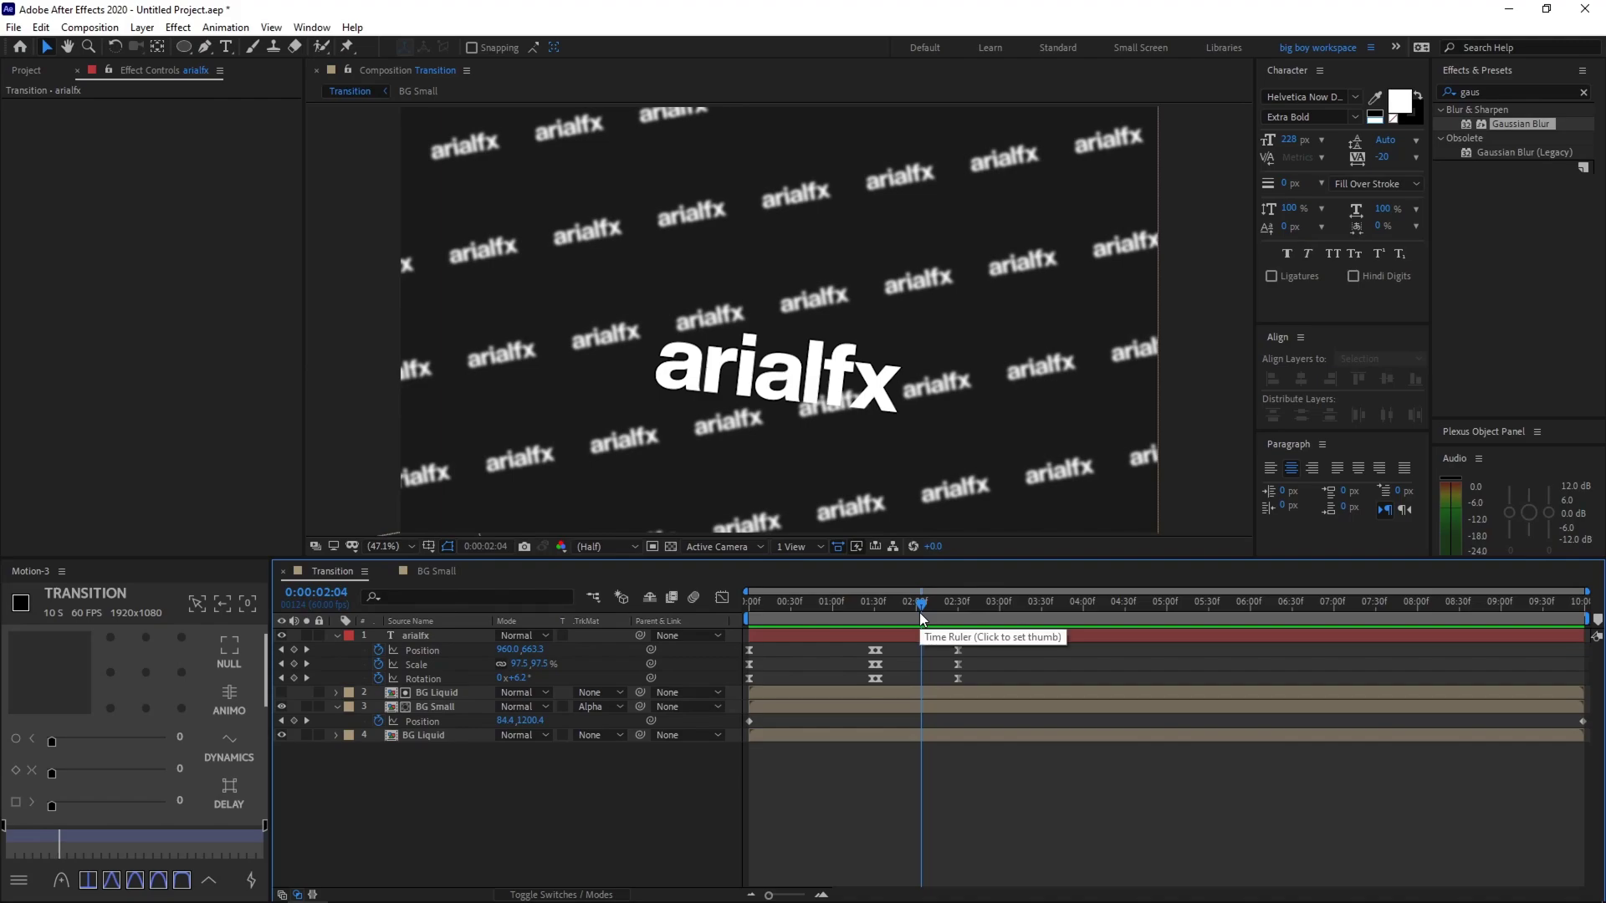
click(450, 710)
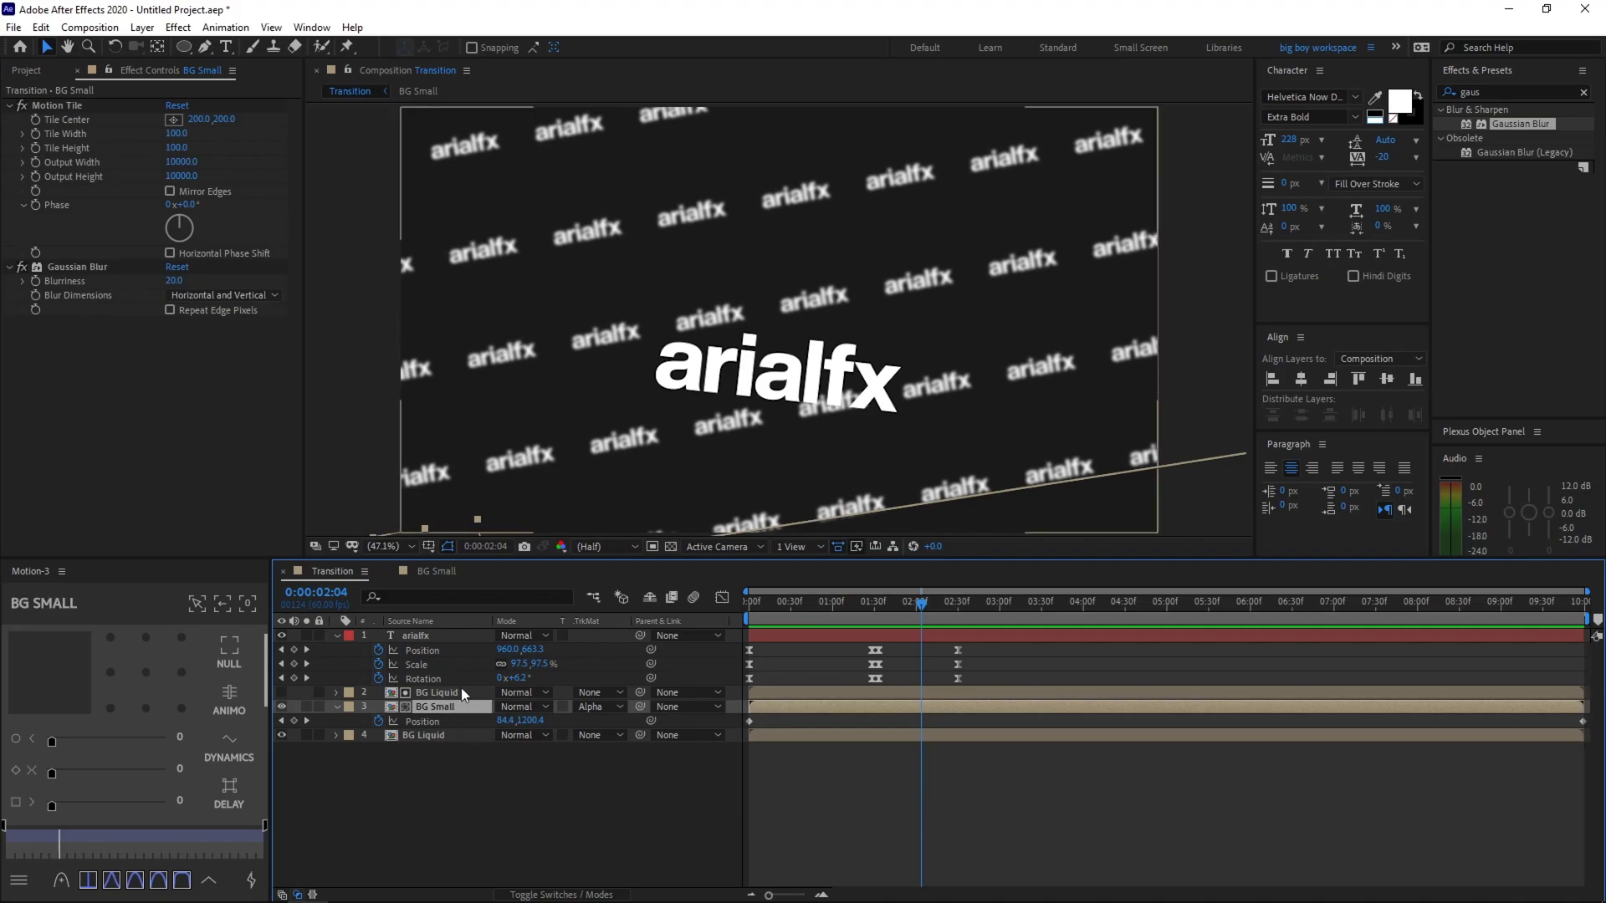
click(454, 691)
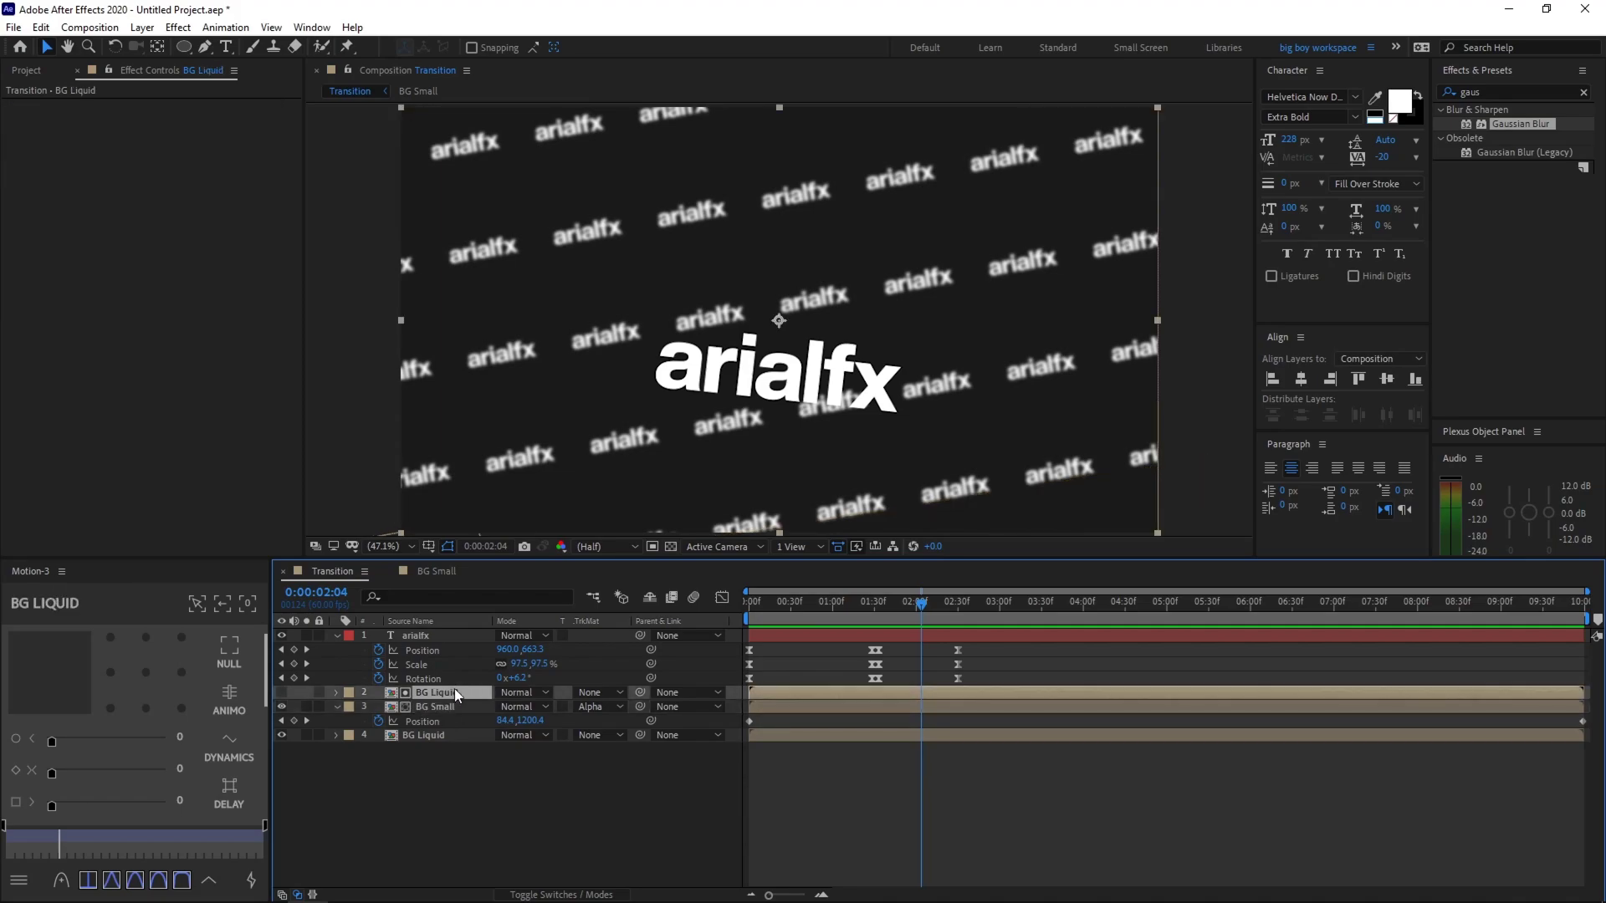
Inside the BG Liquid precomp, delete the Dark Blue Solid 1 layer
double_click(454, 690)
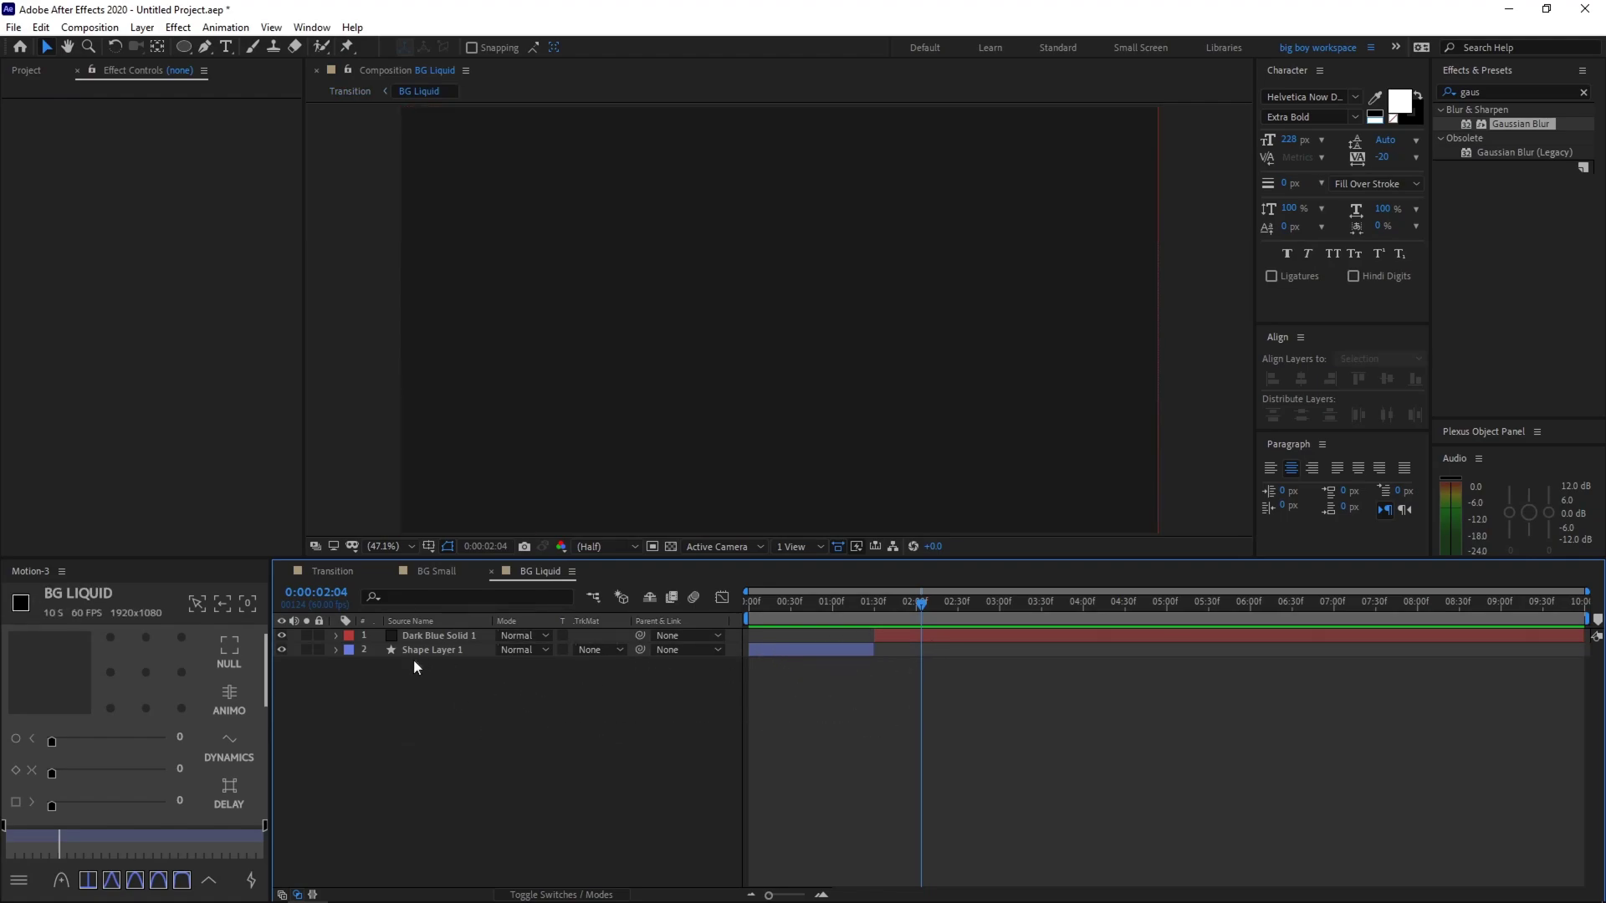
click(433, 653)
key(p)
click(951, 746)
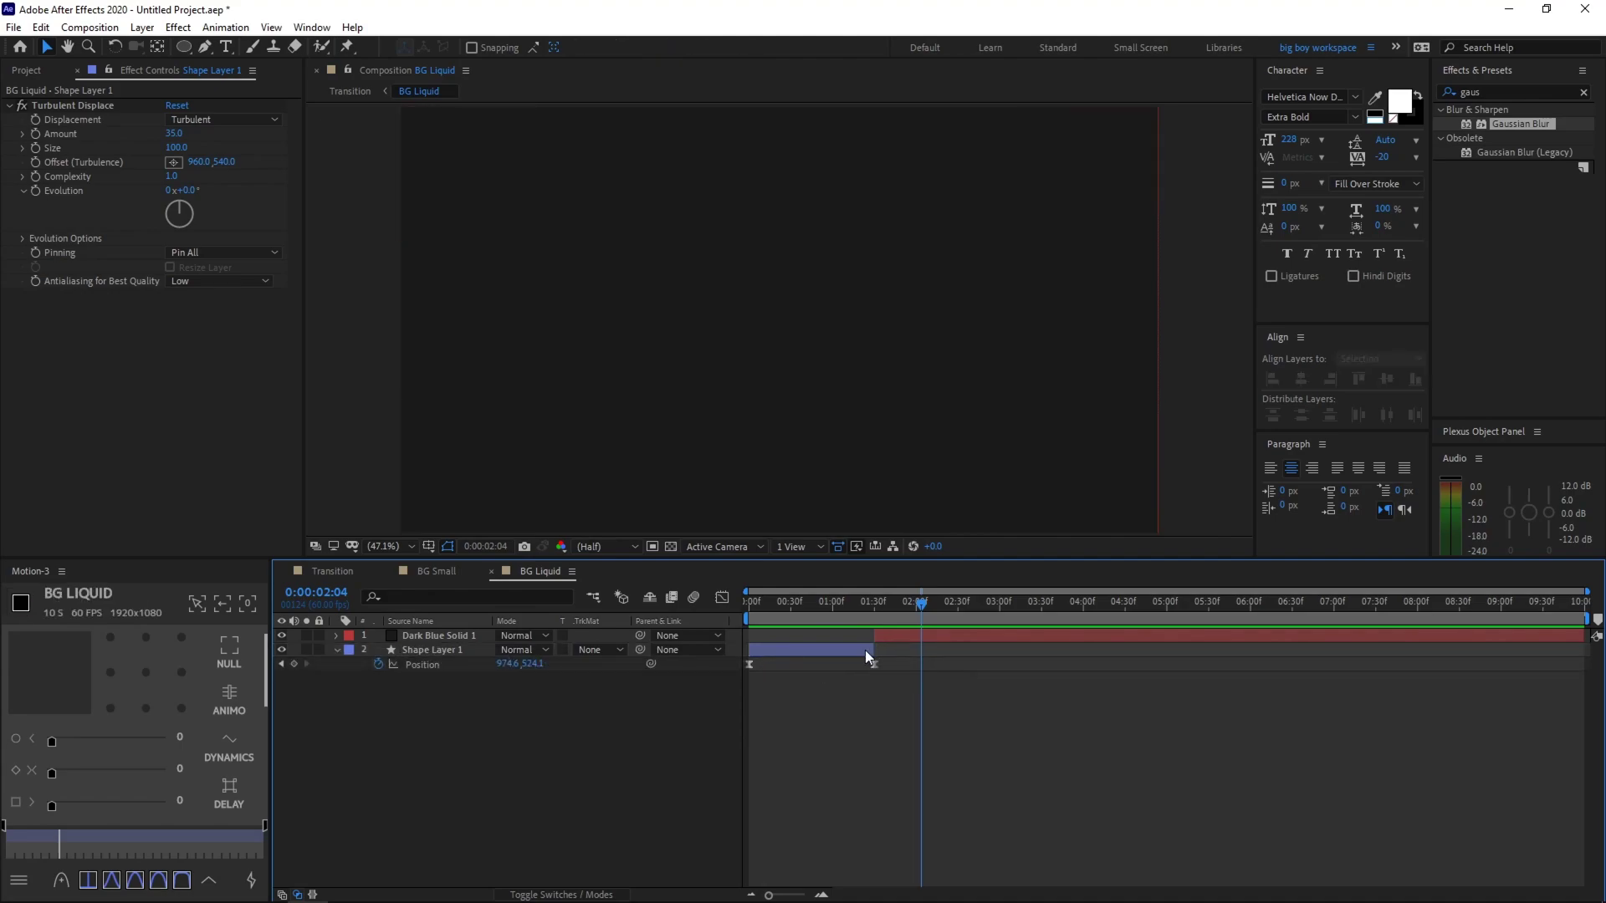
click(896, 634)
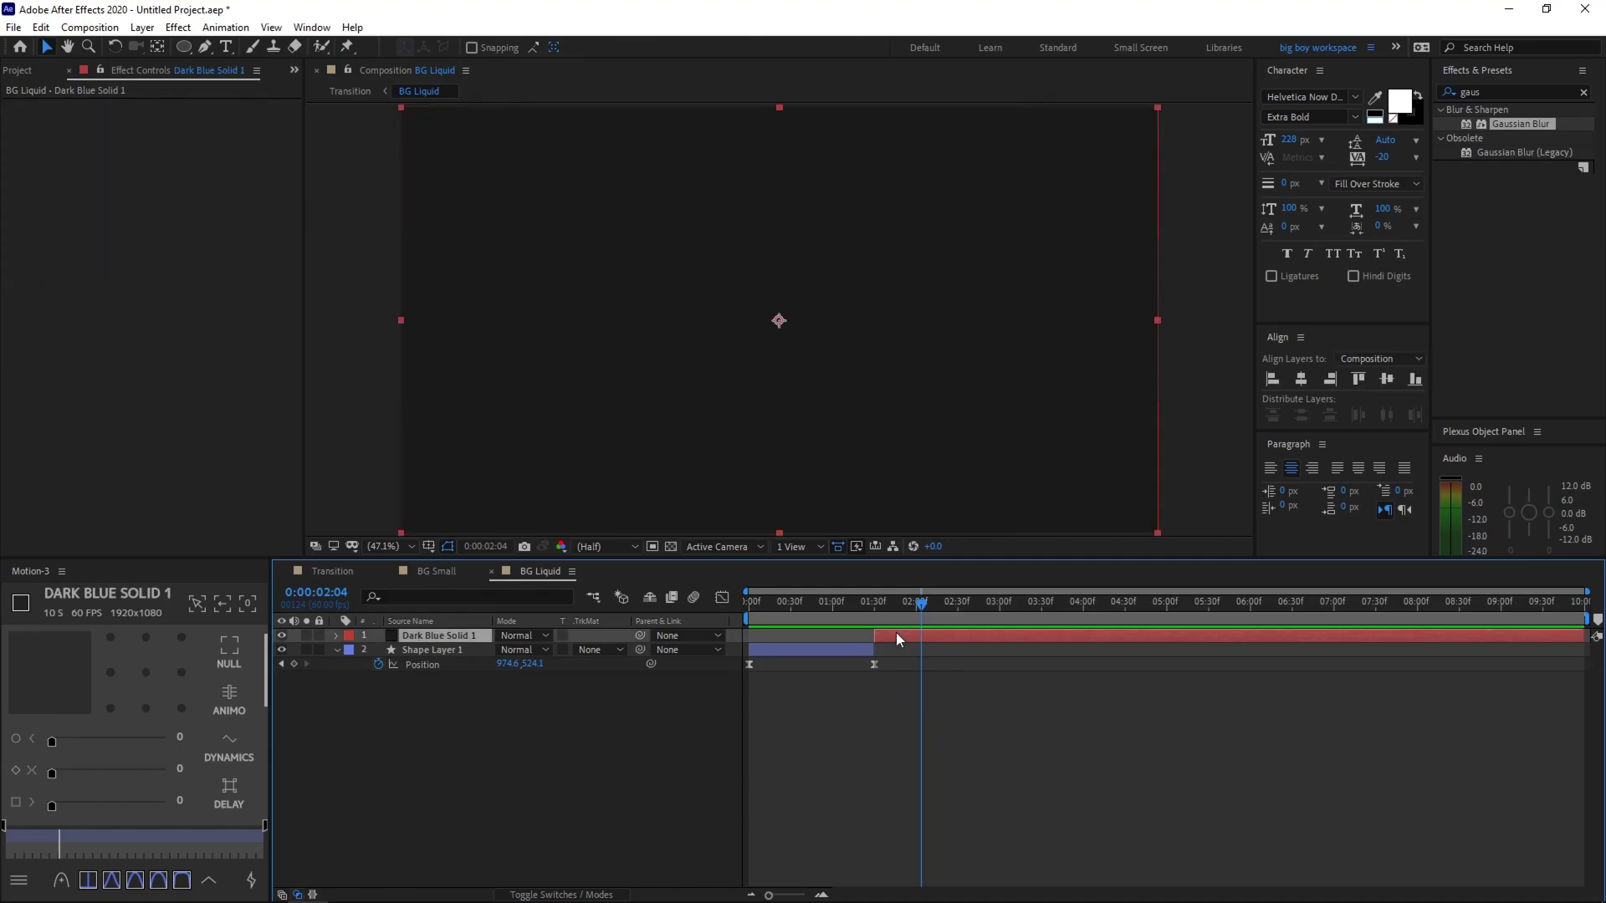
key(Delete)
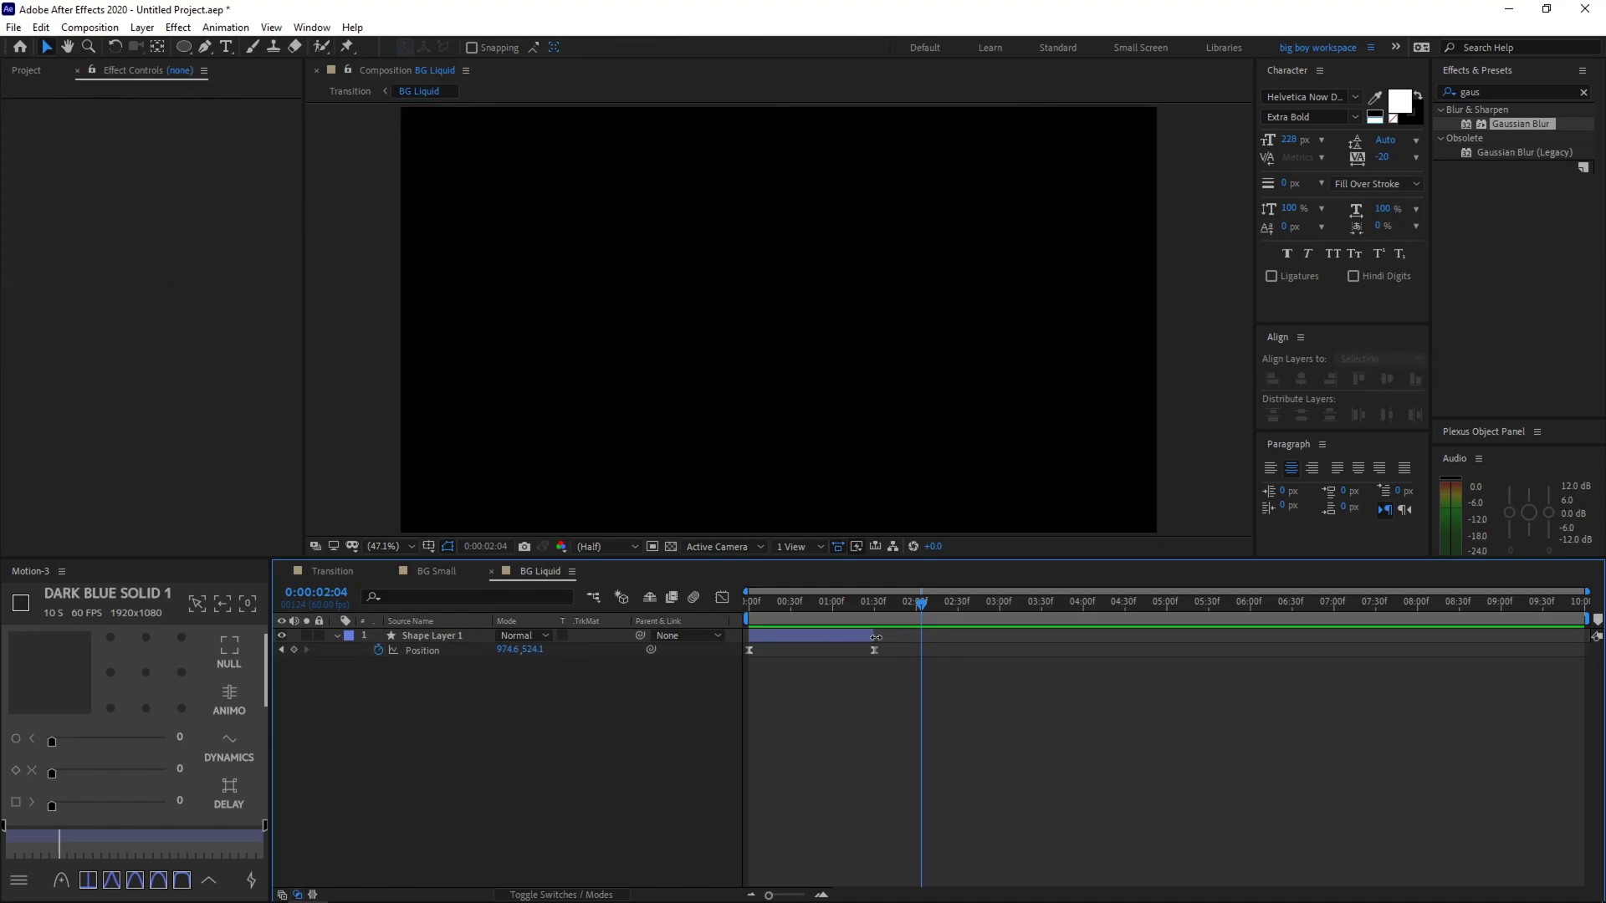
Extend Shape Layer 1's out point to about 5:10
click(875, 637)
drag(876, 637, 1179, 643)
click(961, 656)
click(940, 637)
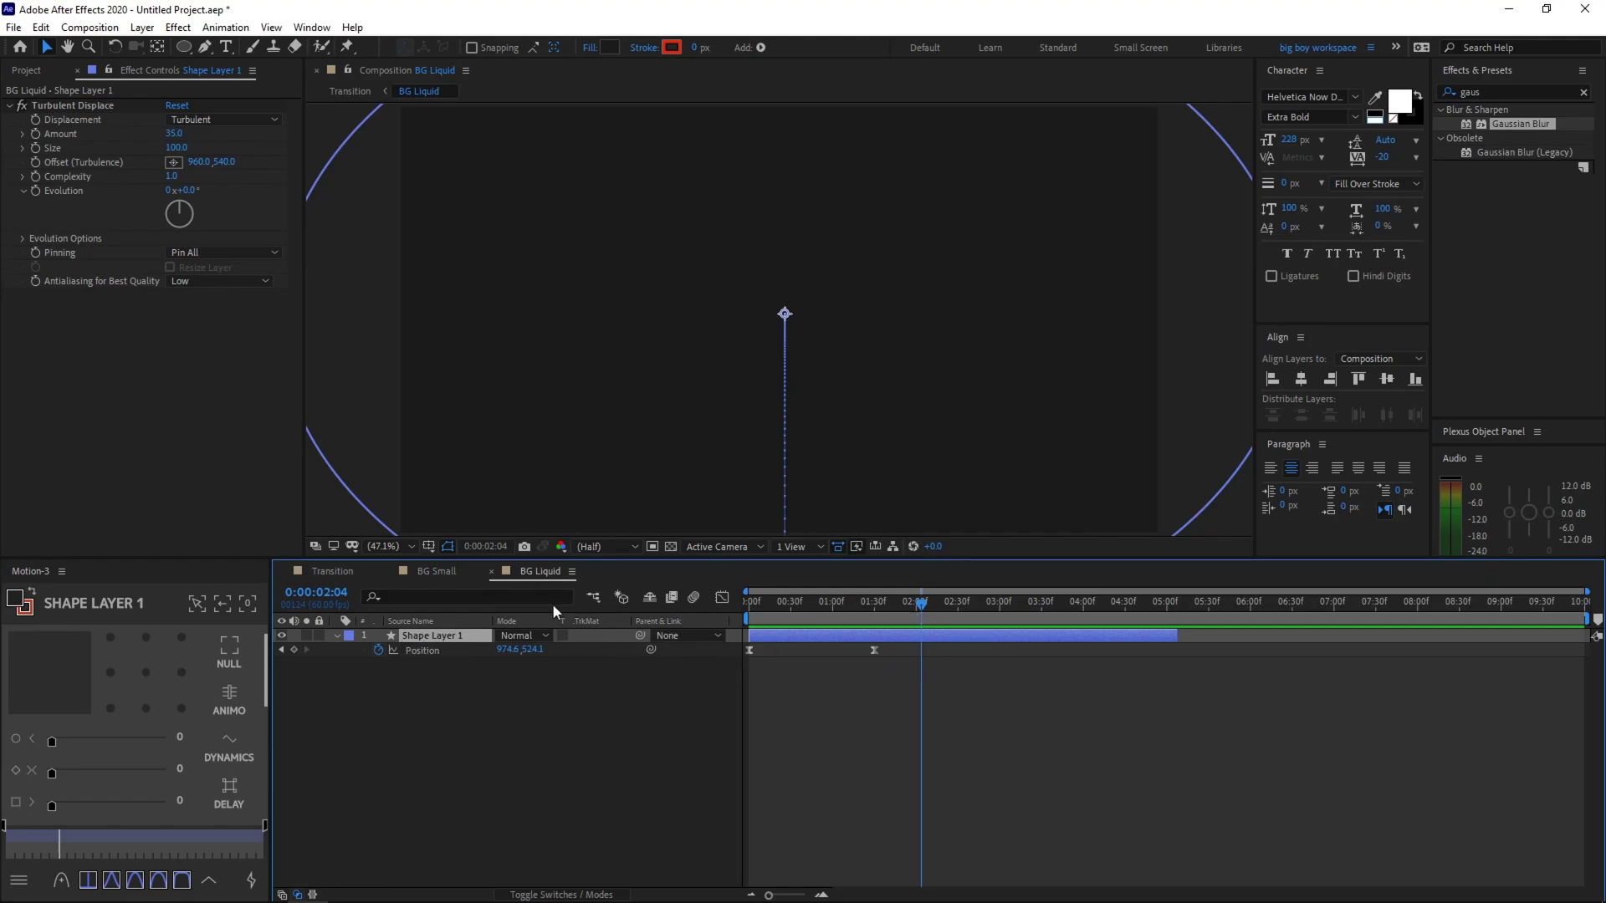
click(332, 570)
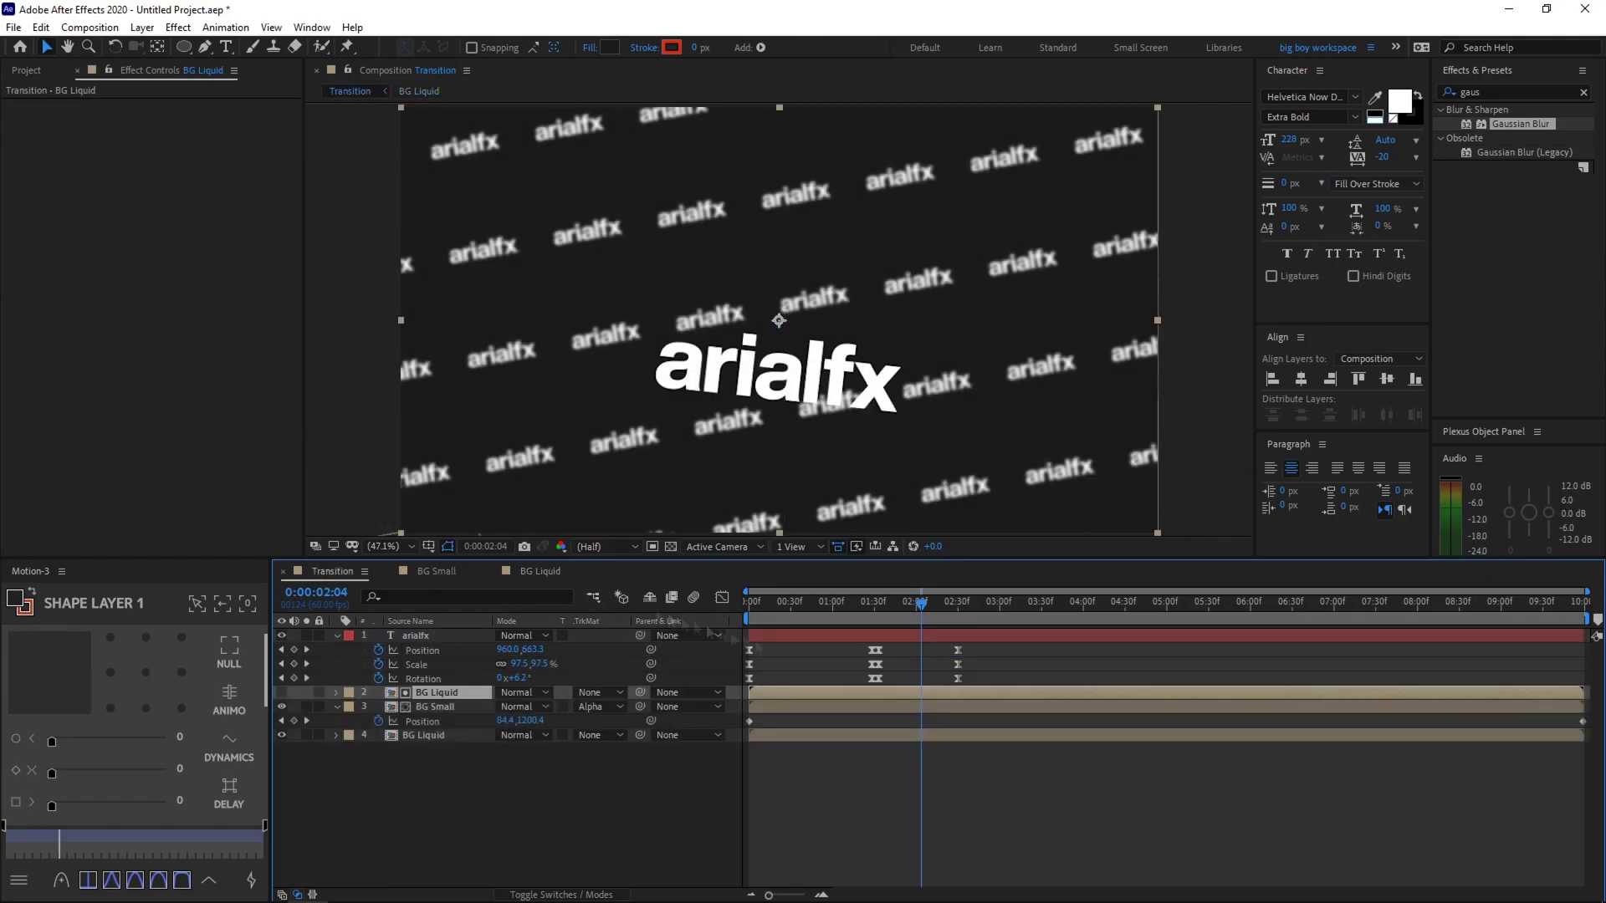
Keyframe Shape Layer 1's Position at 2:00, then at 3:04 push Y to 1985.1
click(903, 607)
mouse_move(904, 607)
mouse_down()
mouse_move(941, 613)
mouse_move(887, 631)
mouse_move(915, 627)
mouse_up()
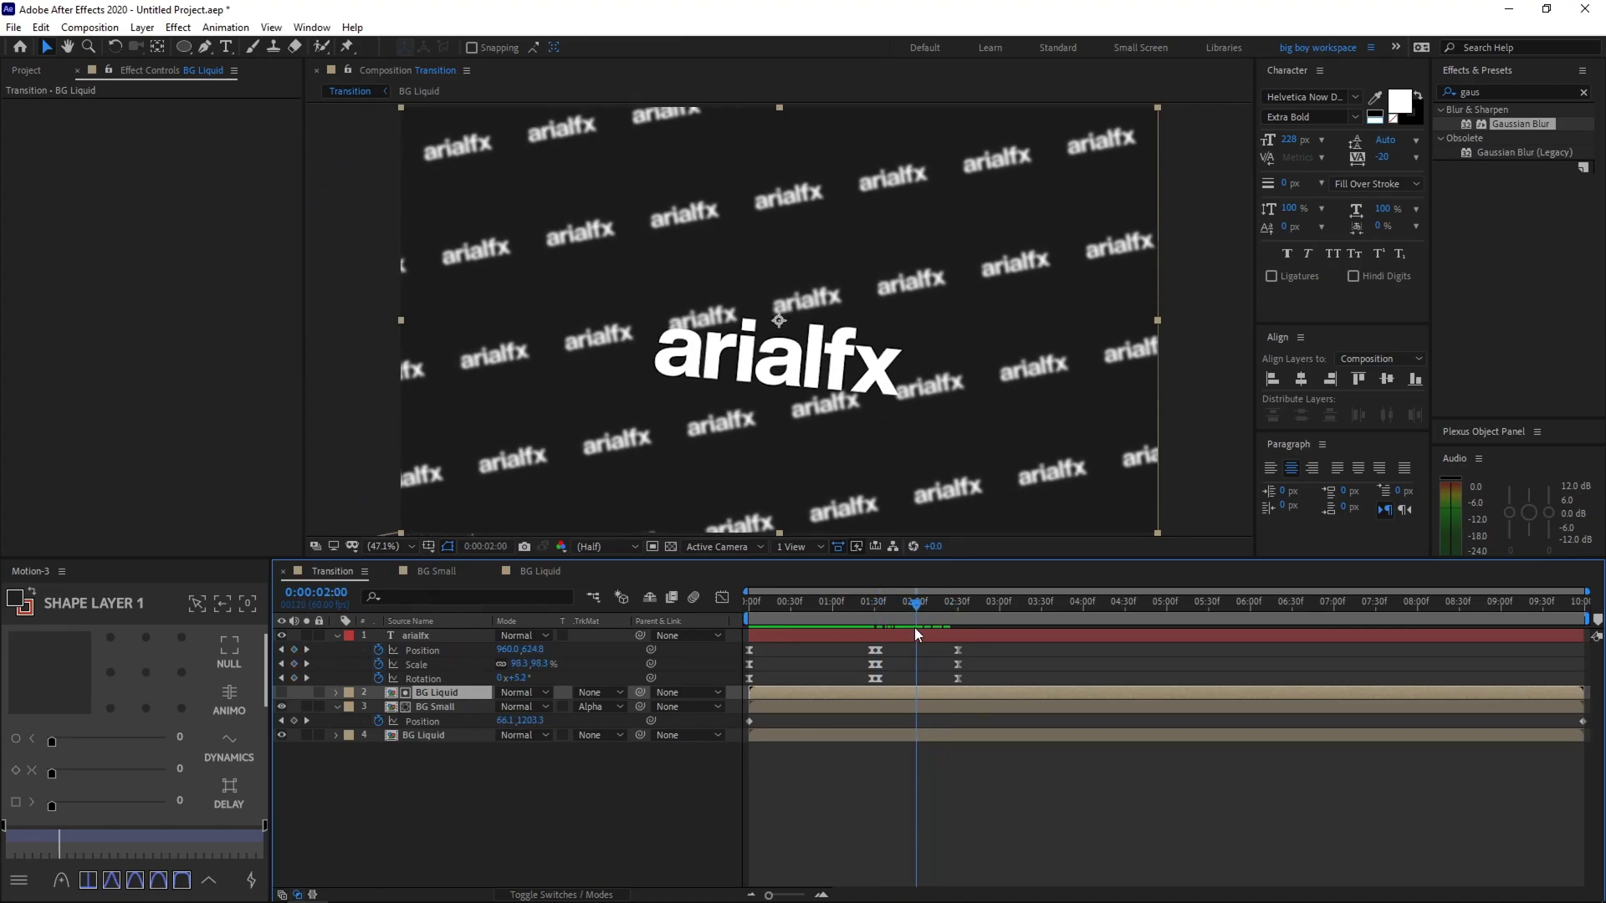
click(542, 573)
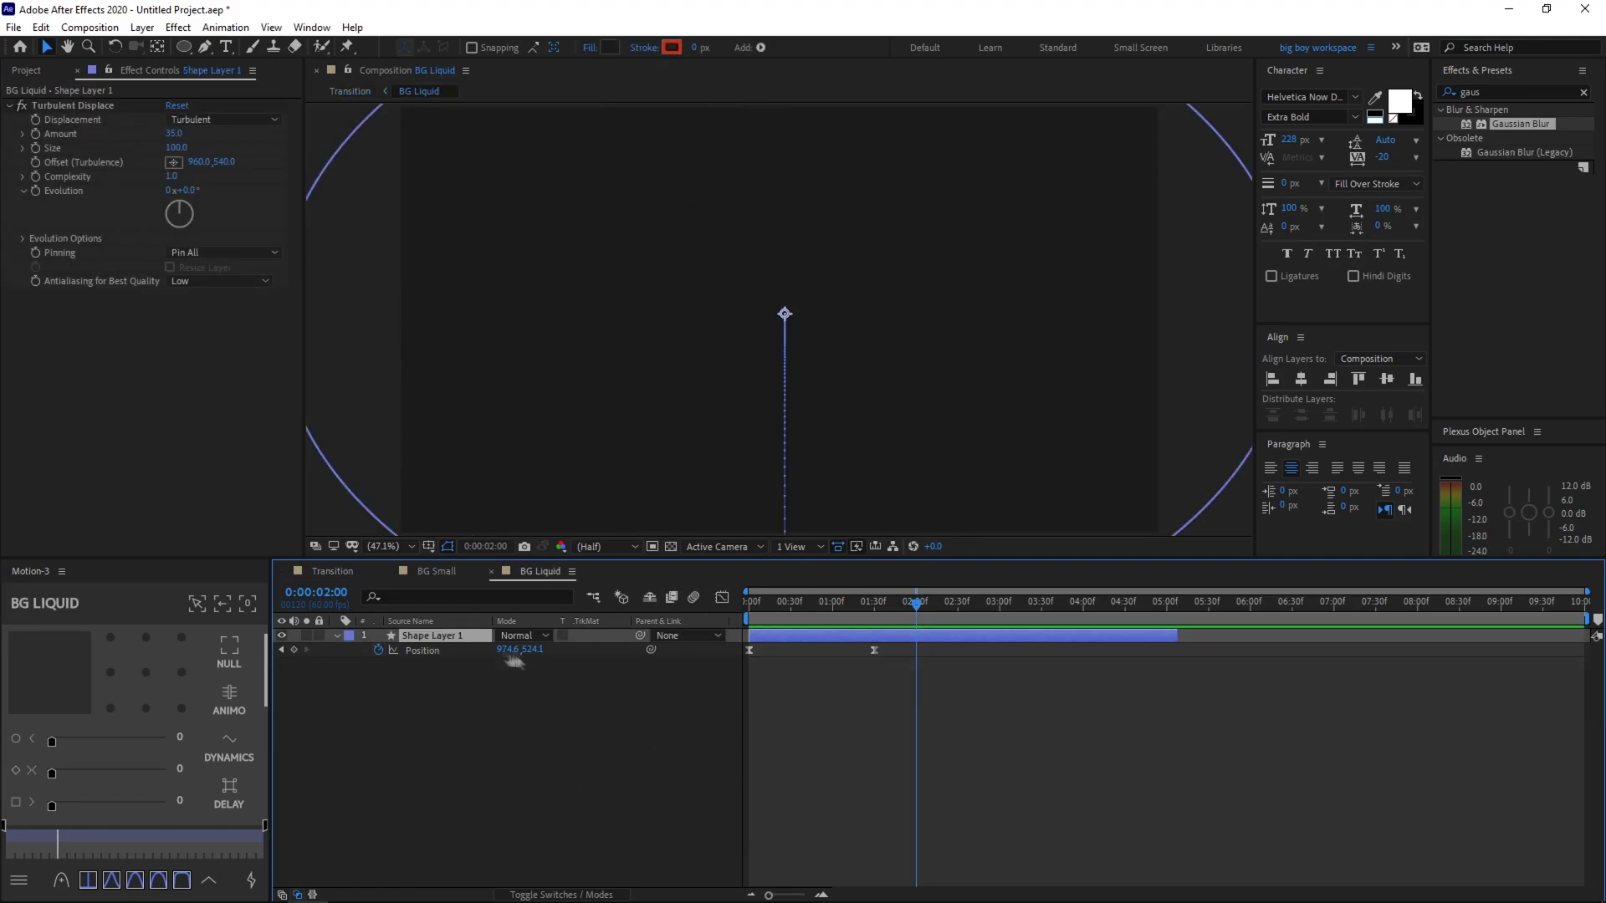
click(293, 650)
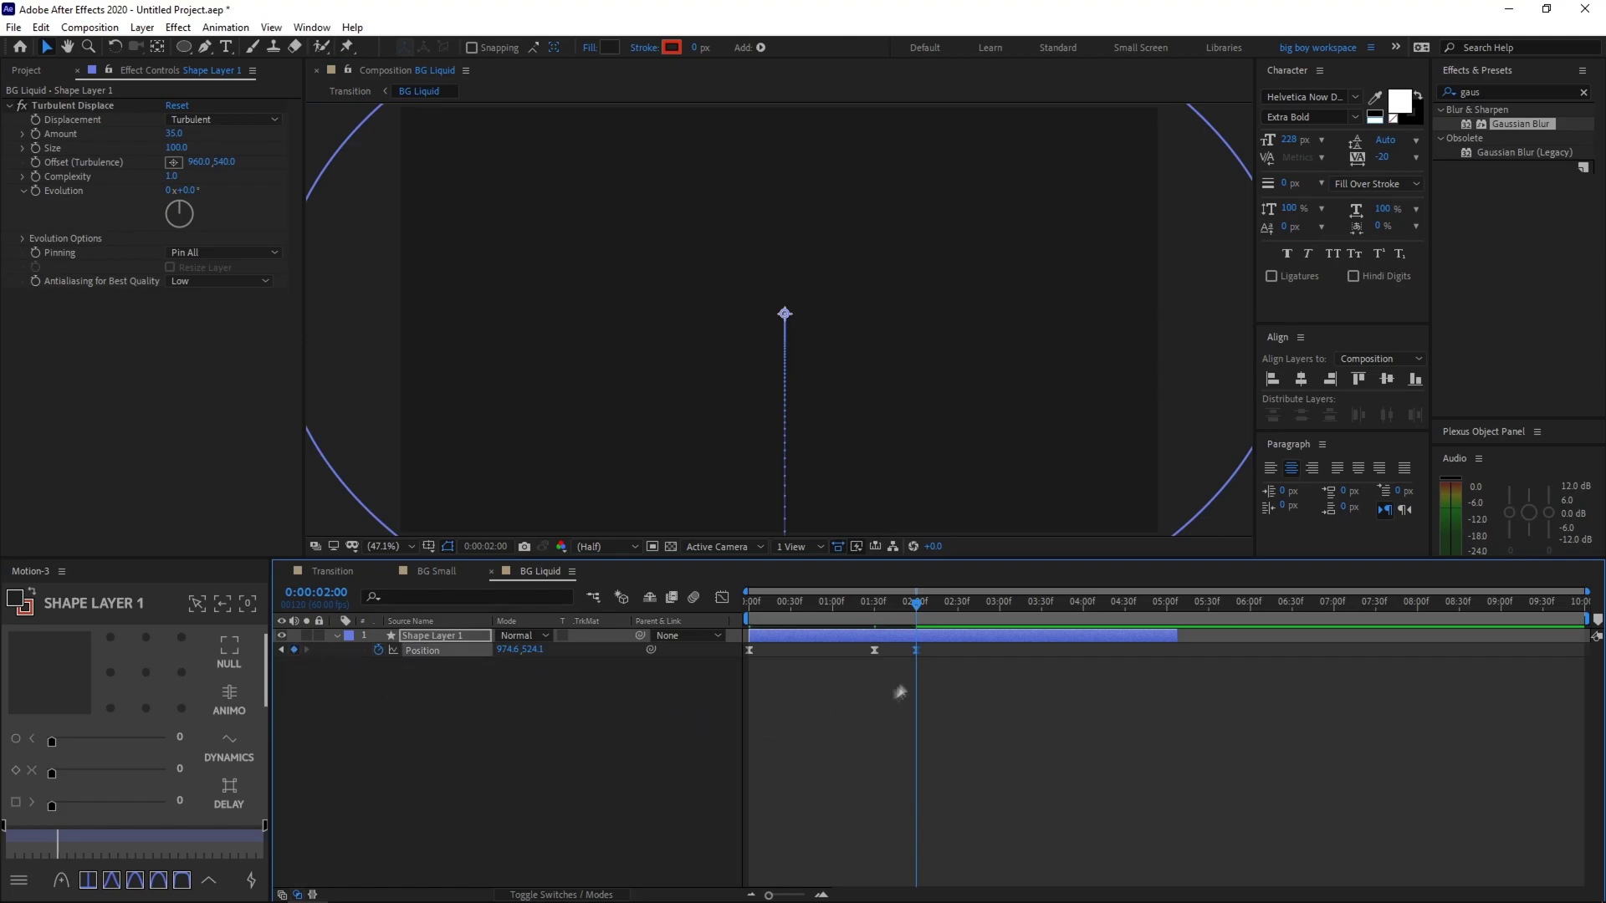
click(922, 603)
drag(923, 603, 1003, 631)
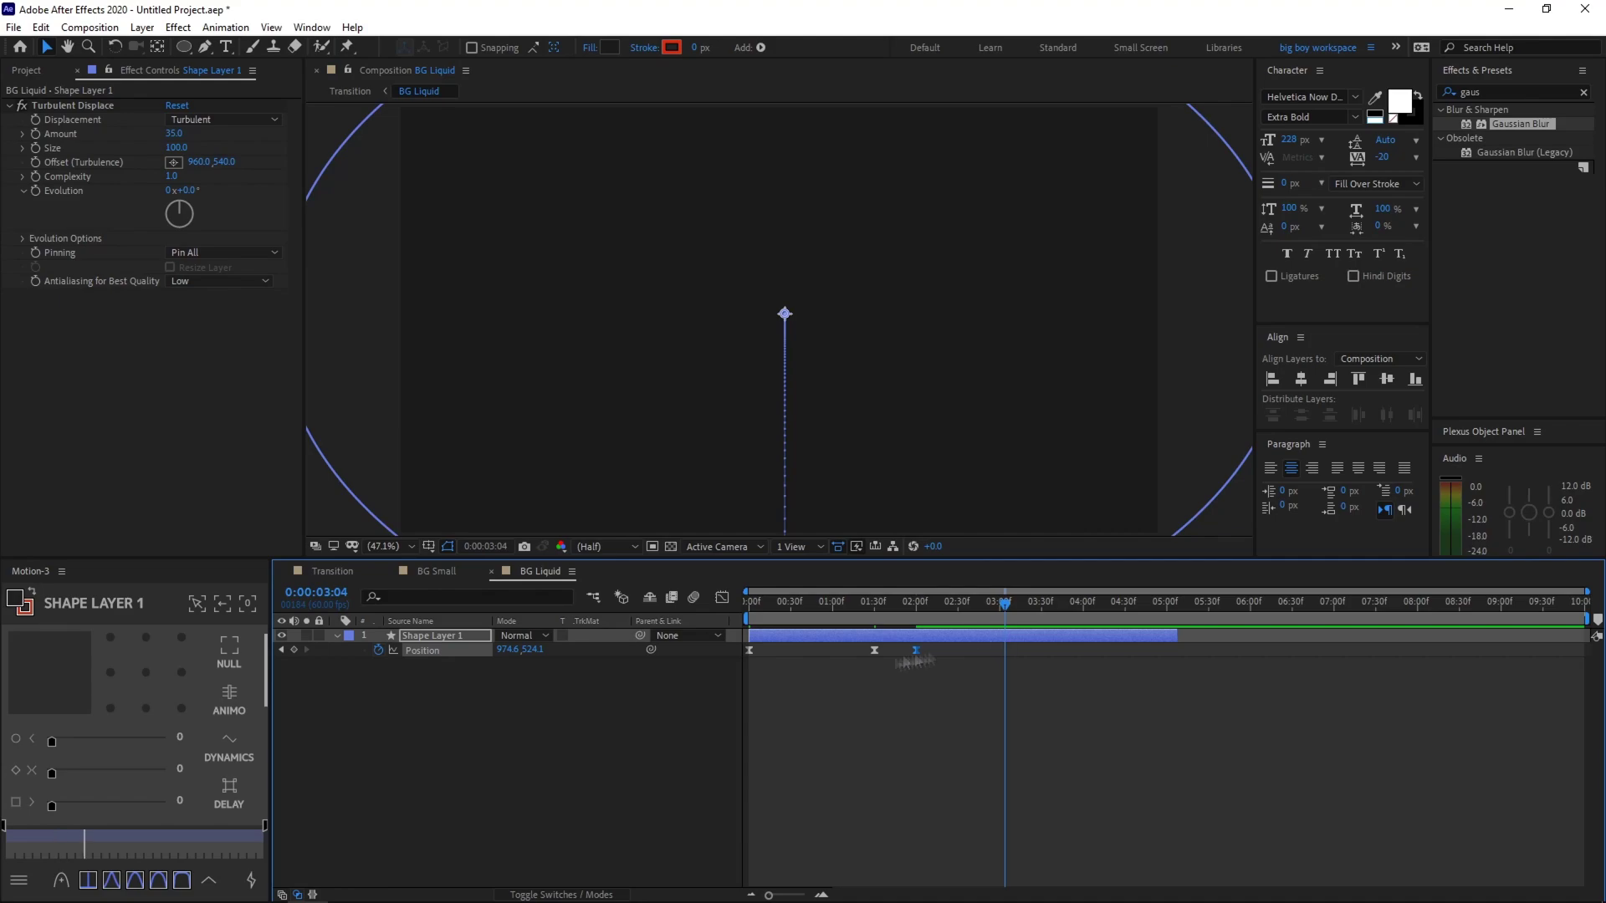
click(533, 649)
click(541, 674)
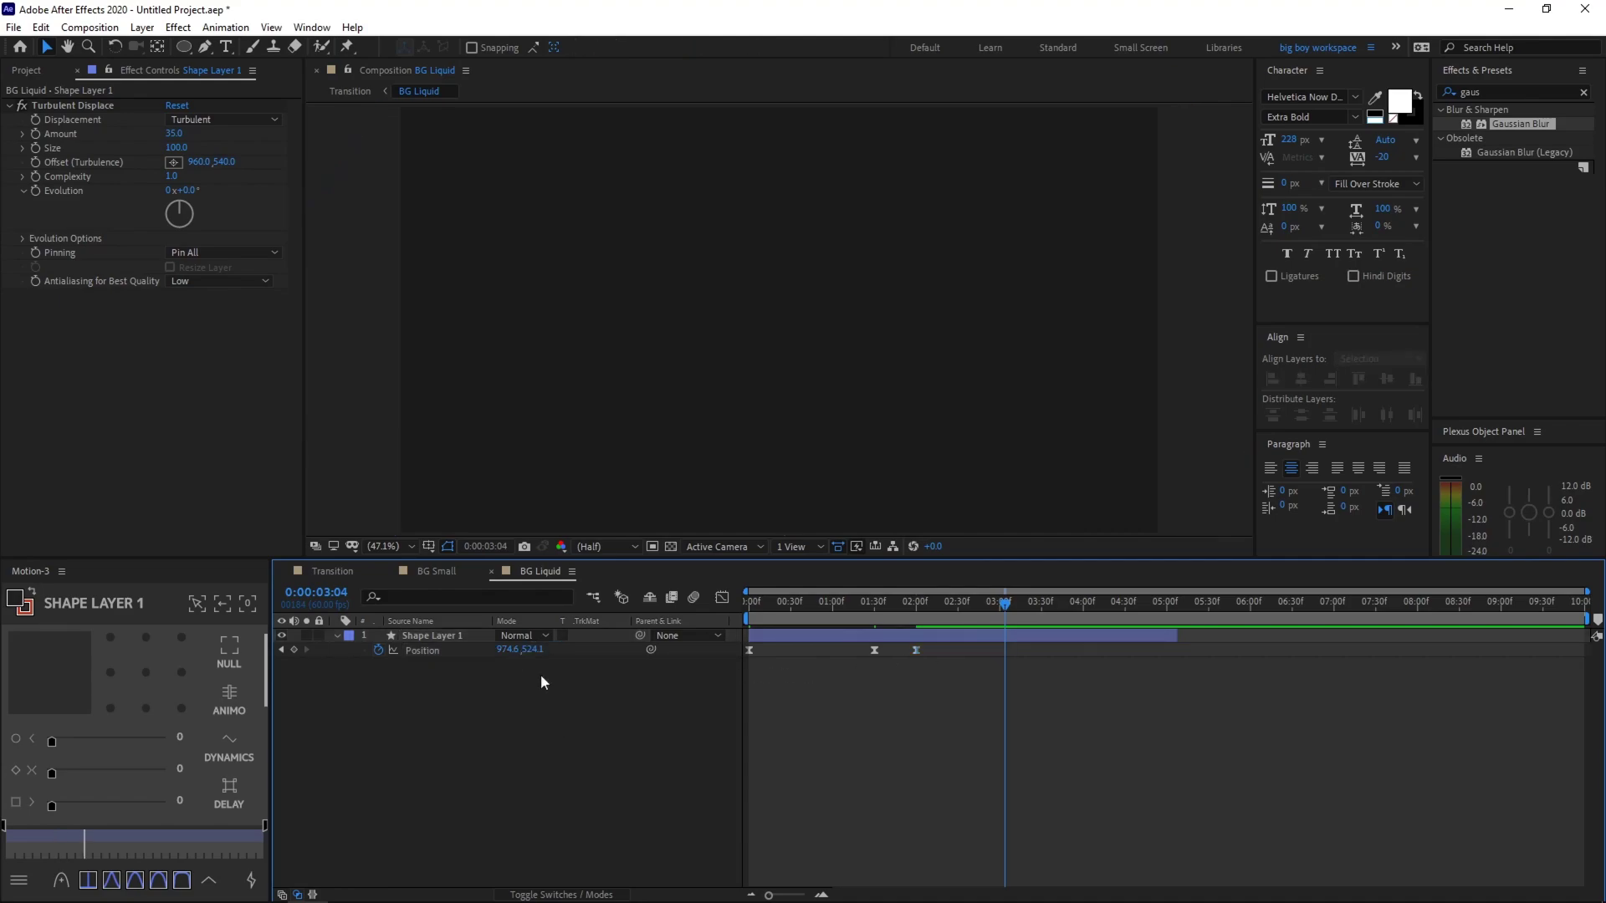
drag(535, 650, 707, 650)
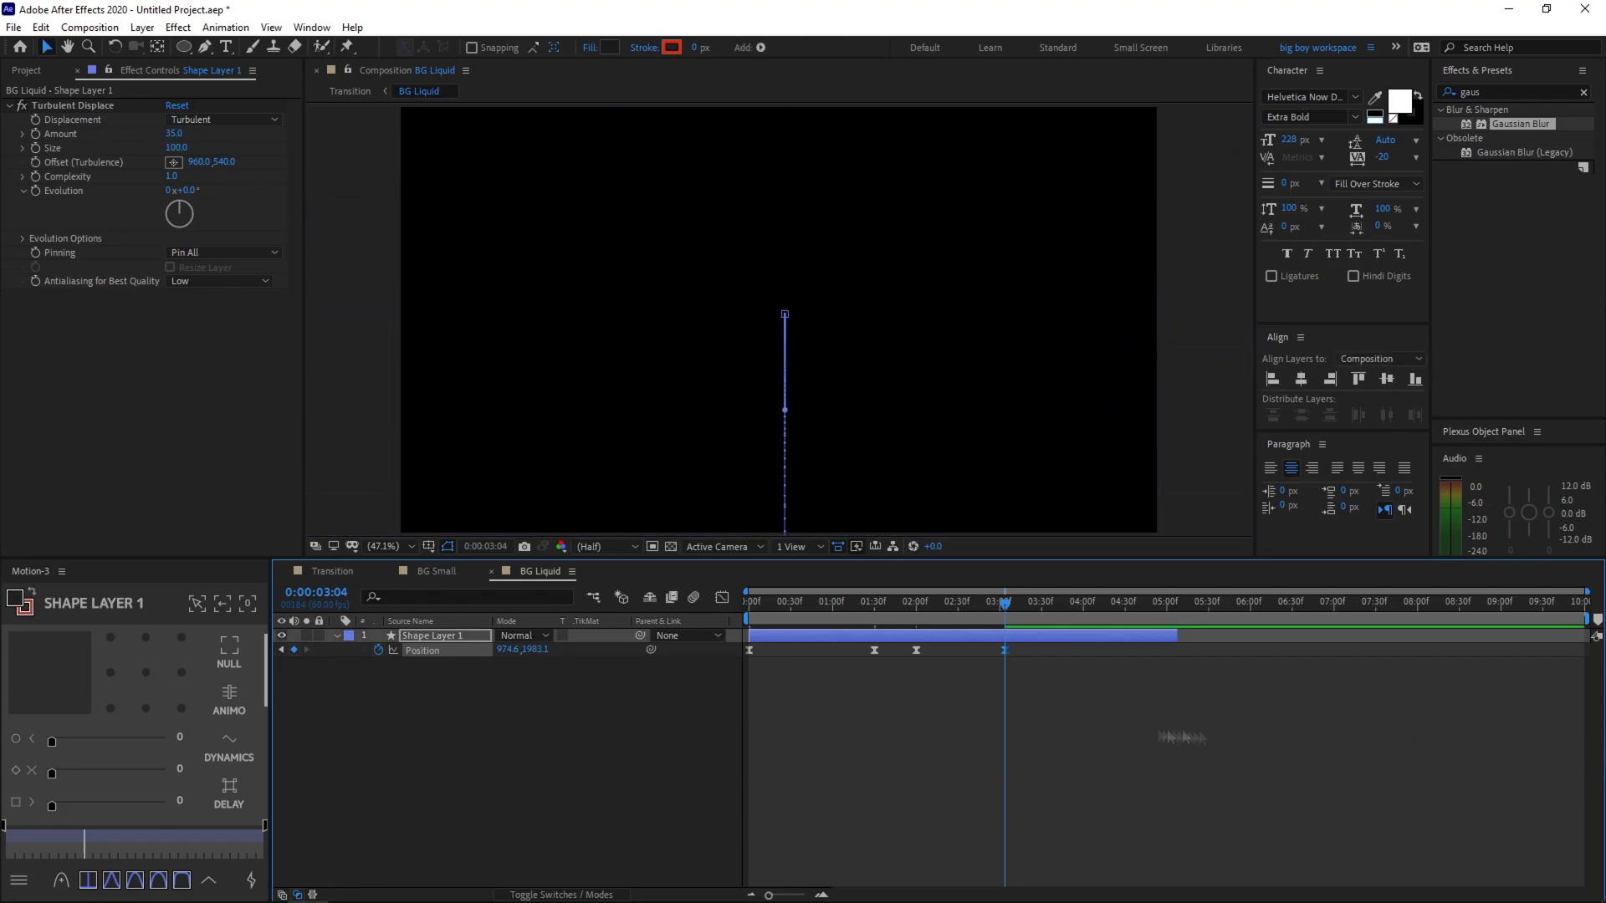
Sharpen the Position speed curve so the shape accelerates sharply out of frame
drag(1026, 675, 913, 645)
click(722, 597)
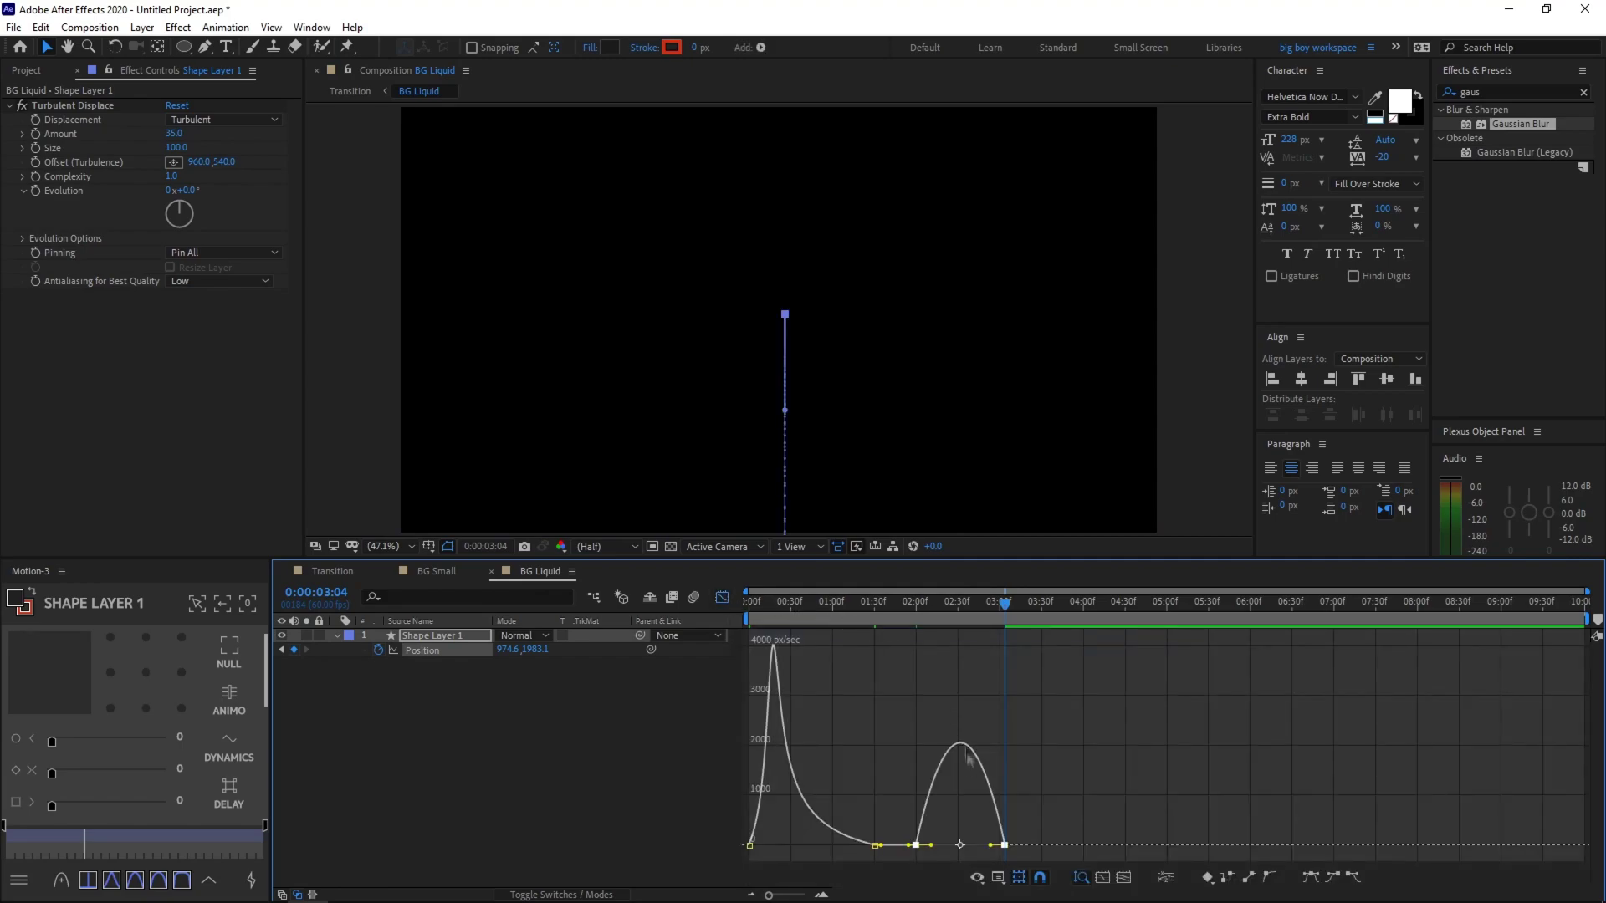
drag(991, 845, 947, 841)
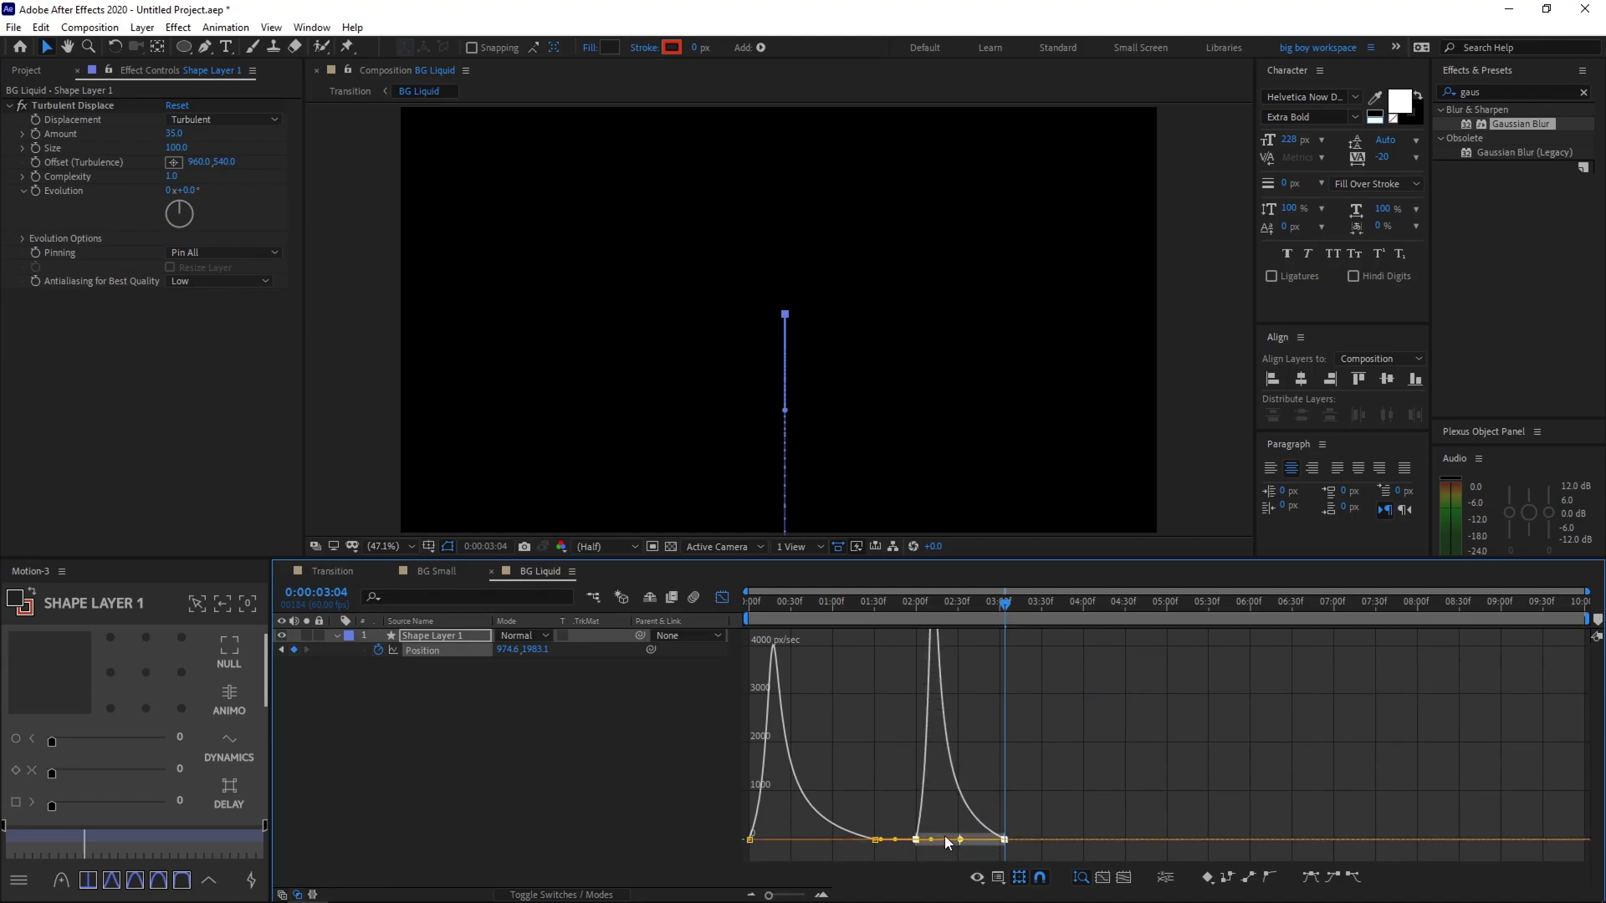
click(721, 597)
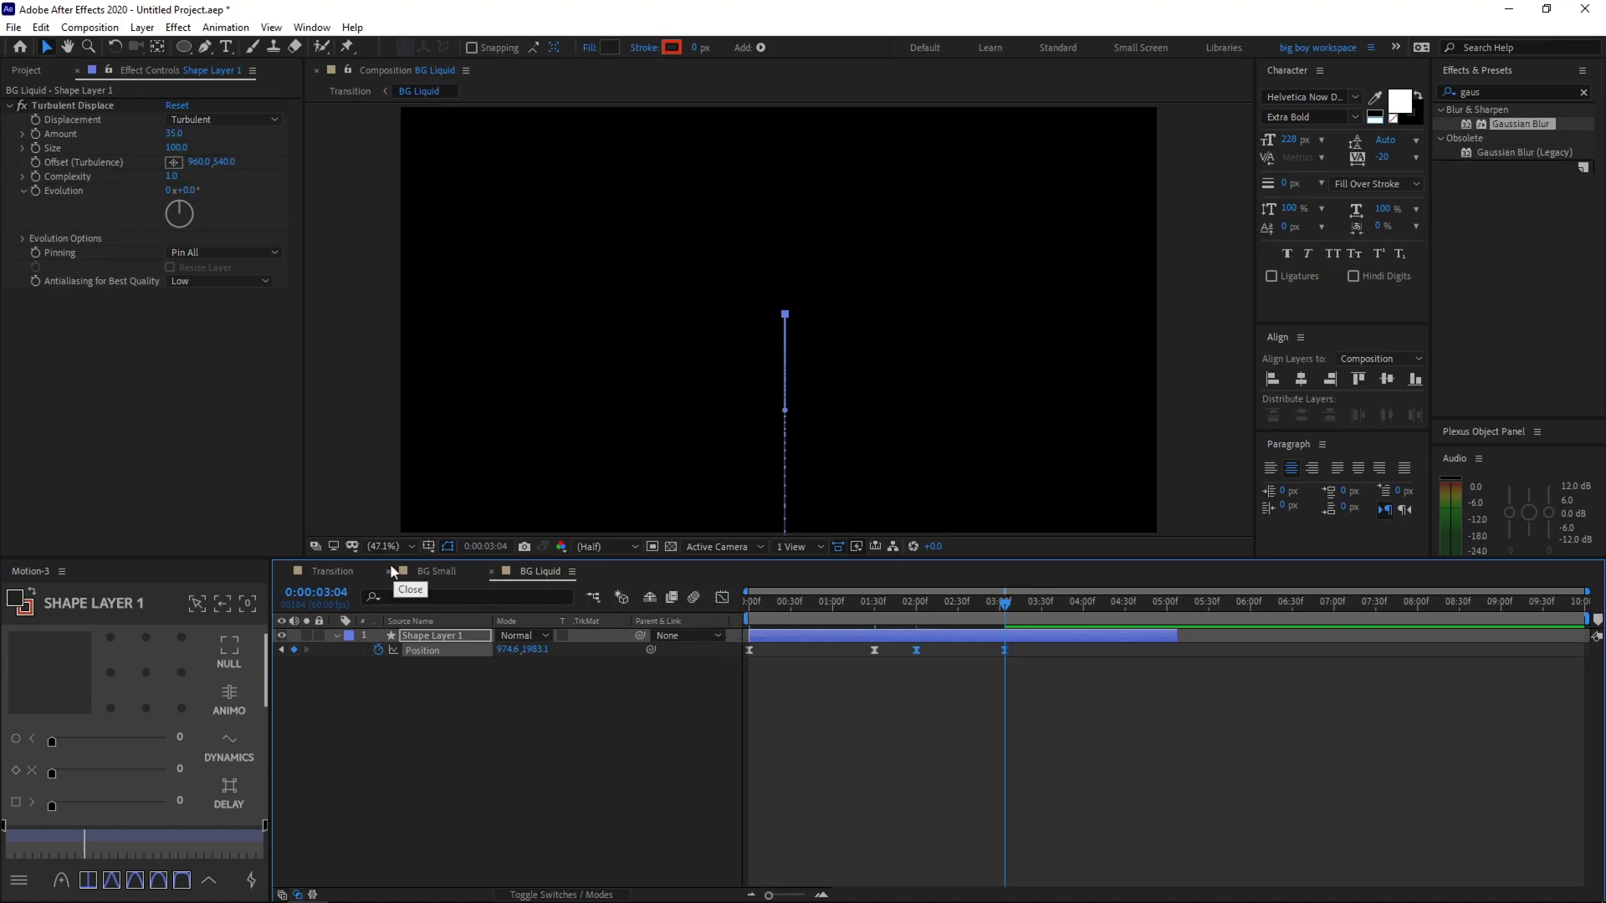
Preview the Transition comp from 0:00, then scrub back to about 1:28 to check the centred arialfx title
click(346, 570)
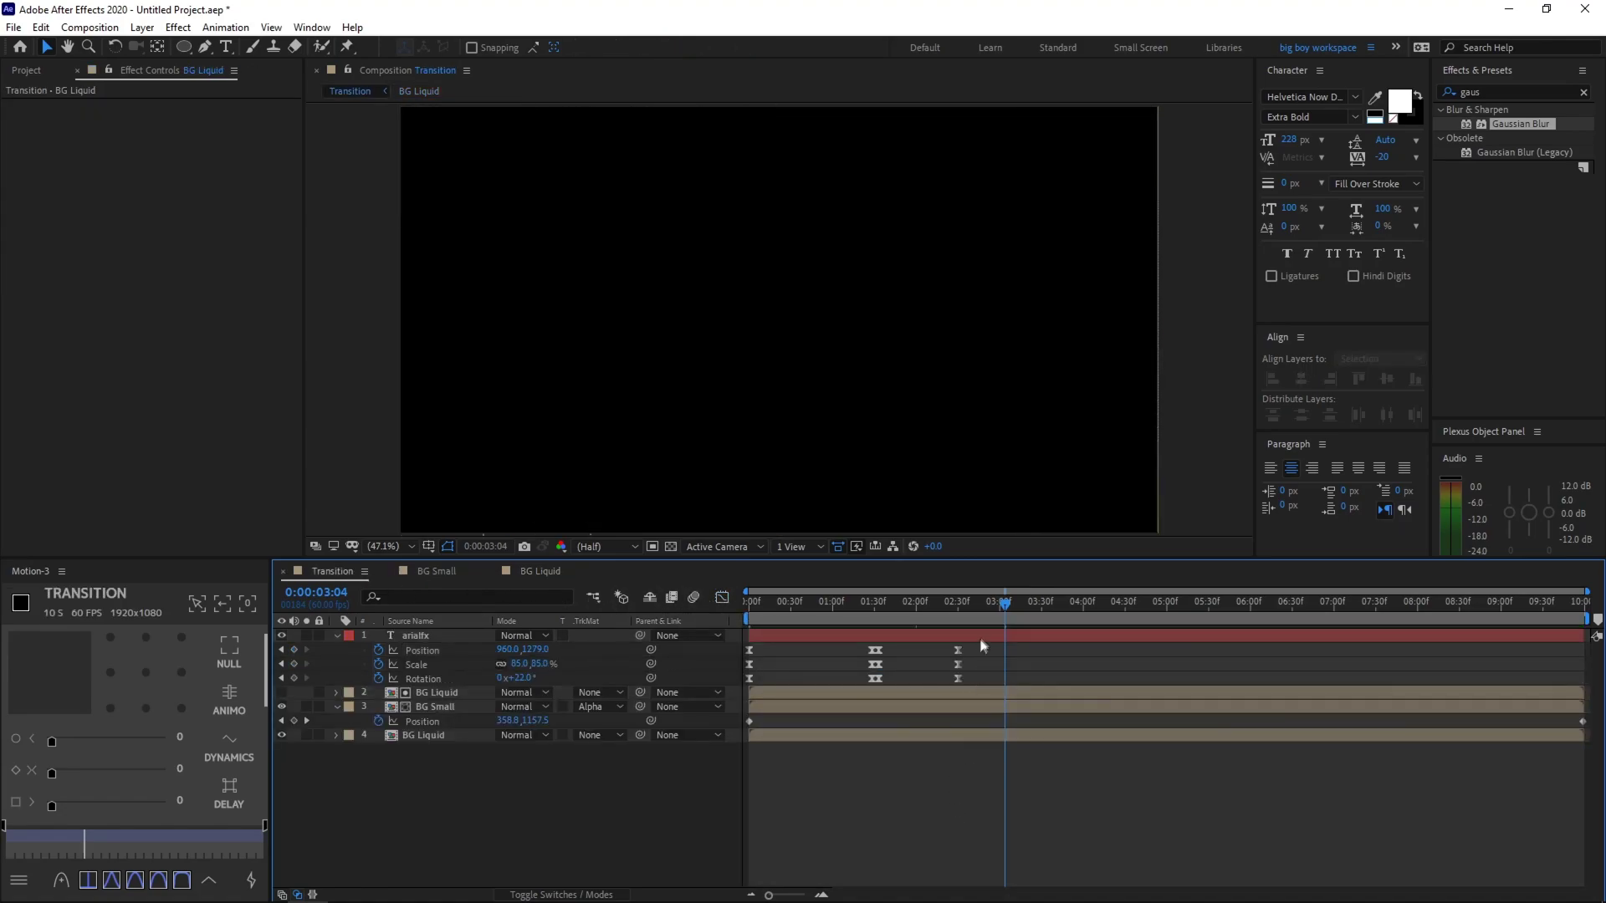
drag(1006, 621, 749, 620)
key(space)
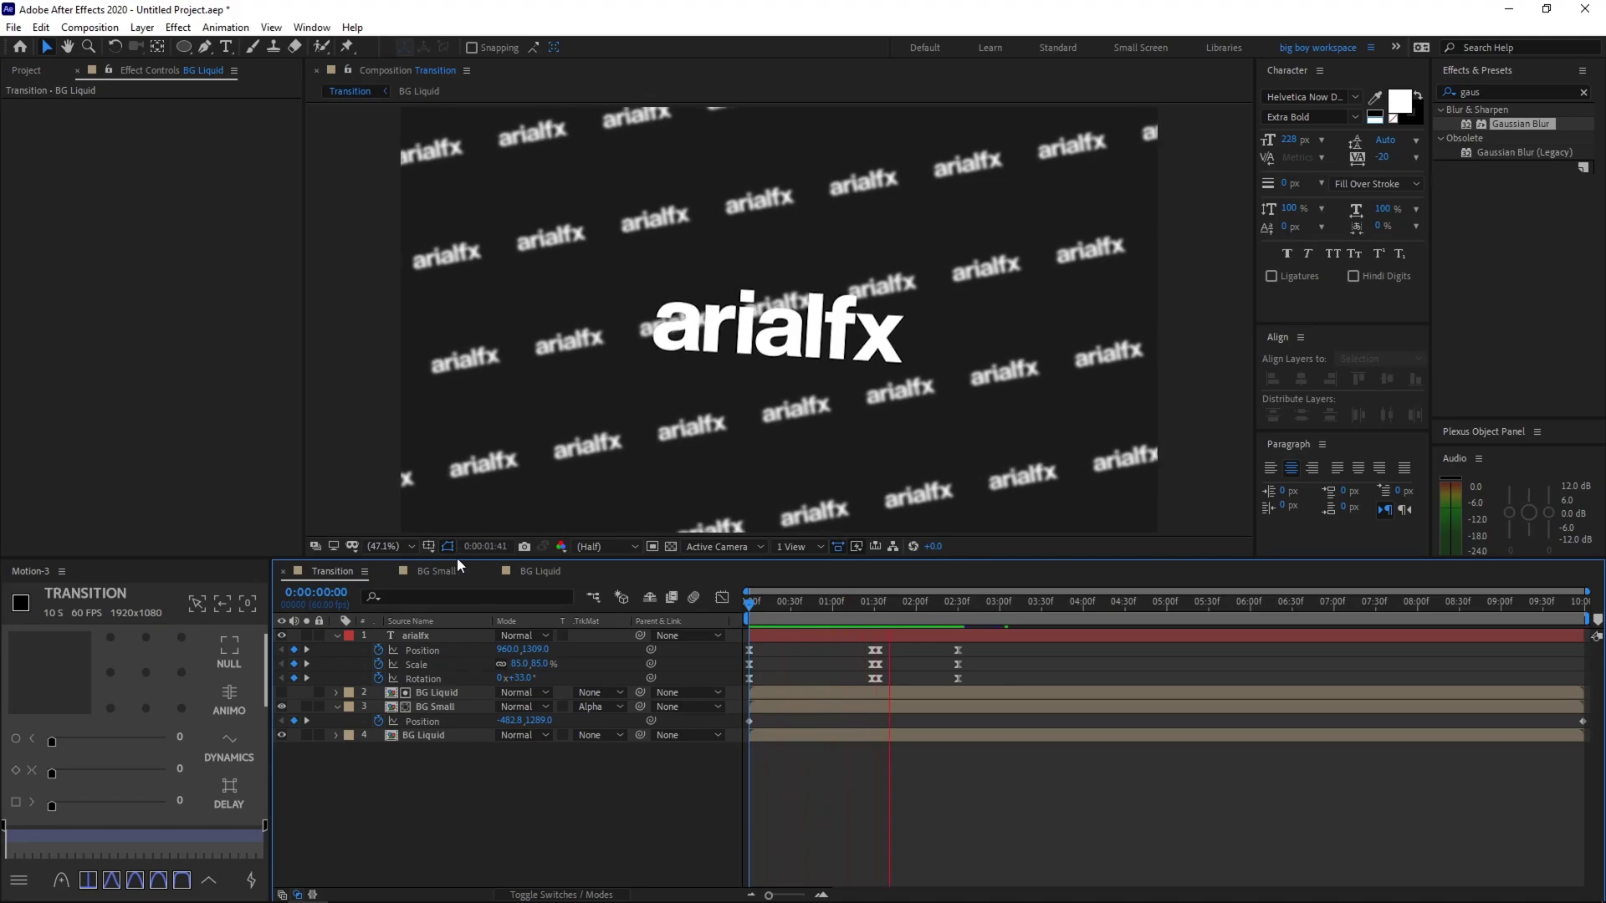
click(435, 735)
drag(996, 612, 871, 636)
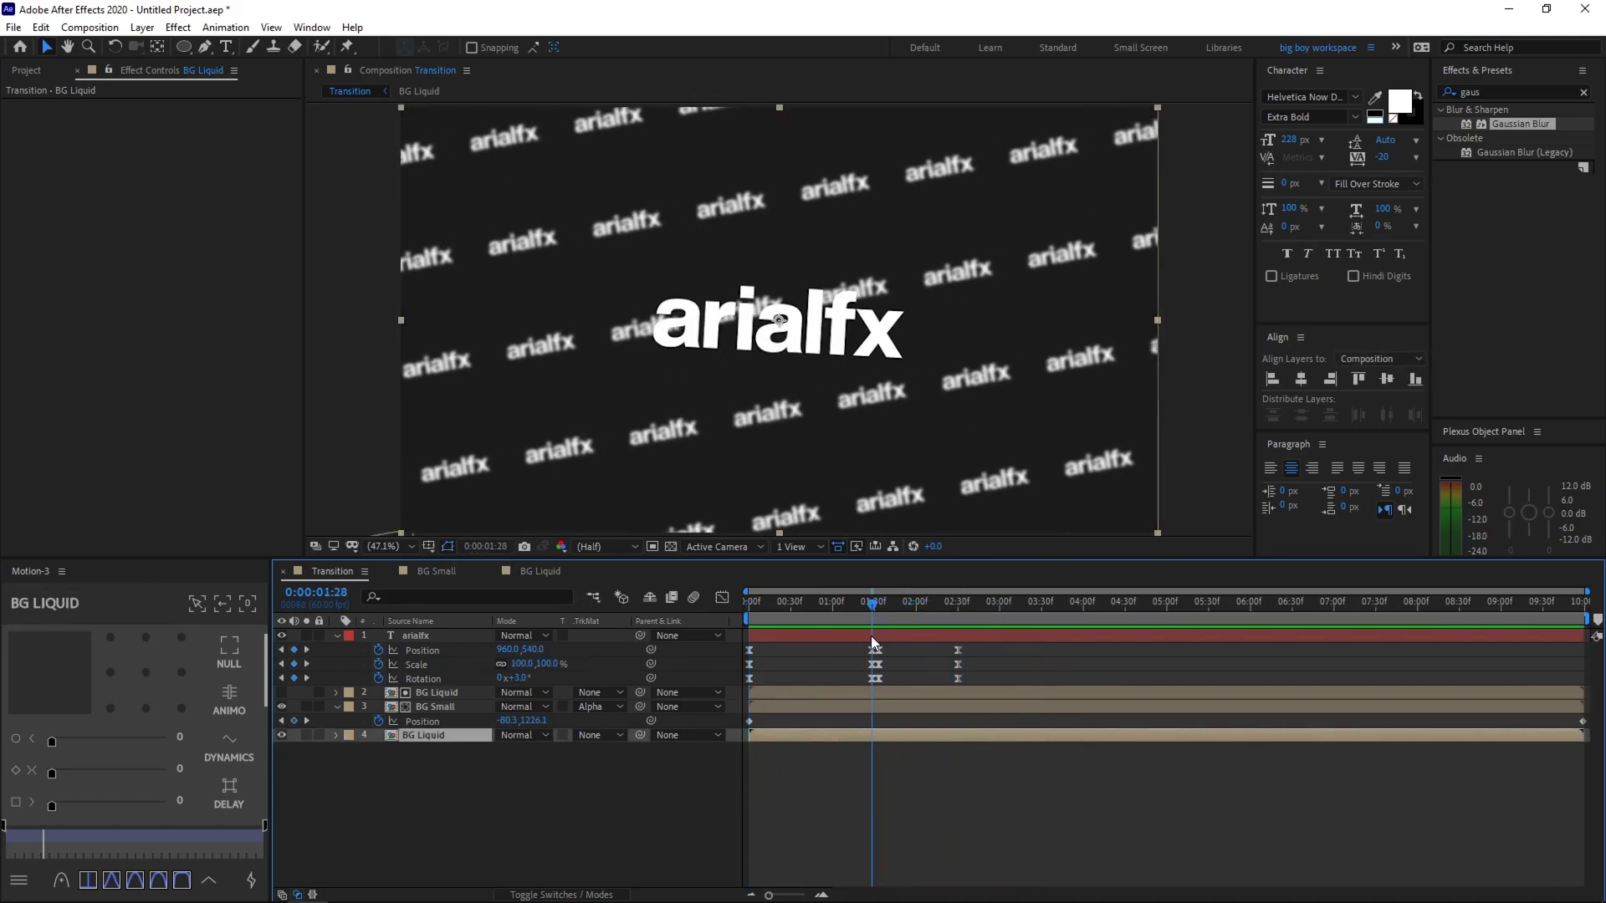
click(1009, 851)
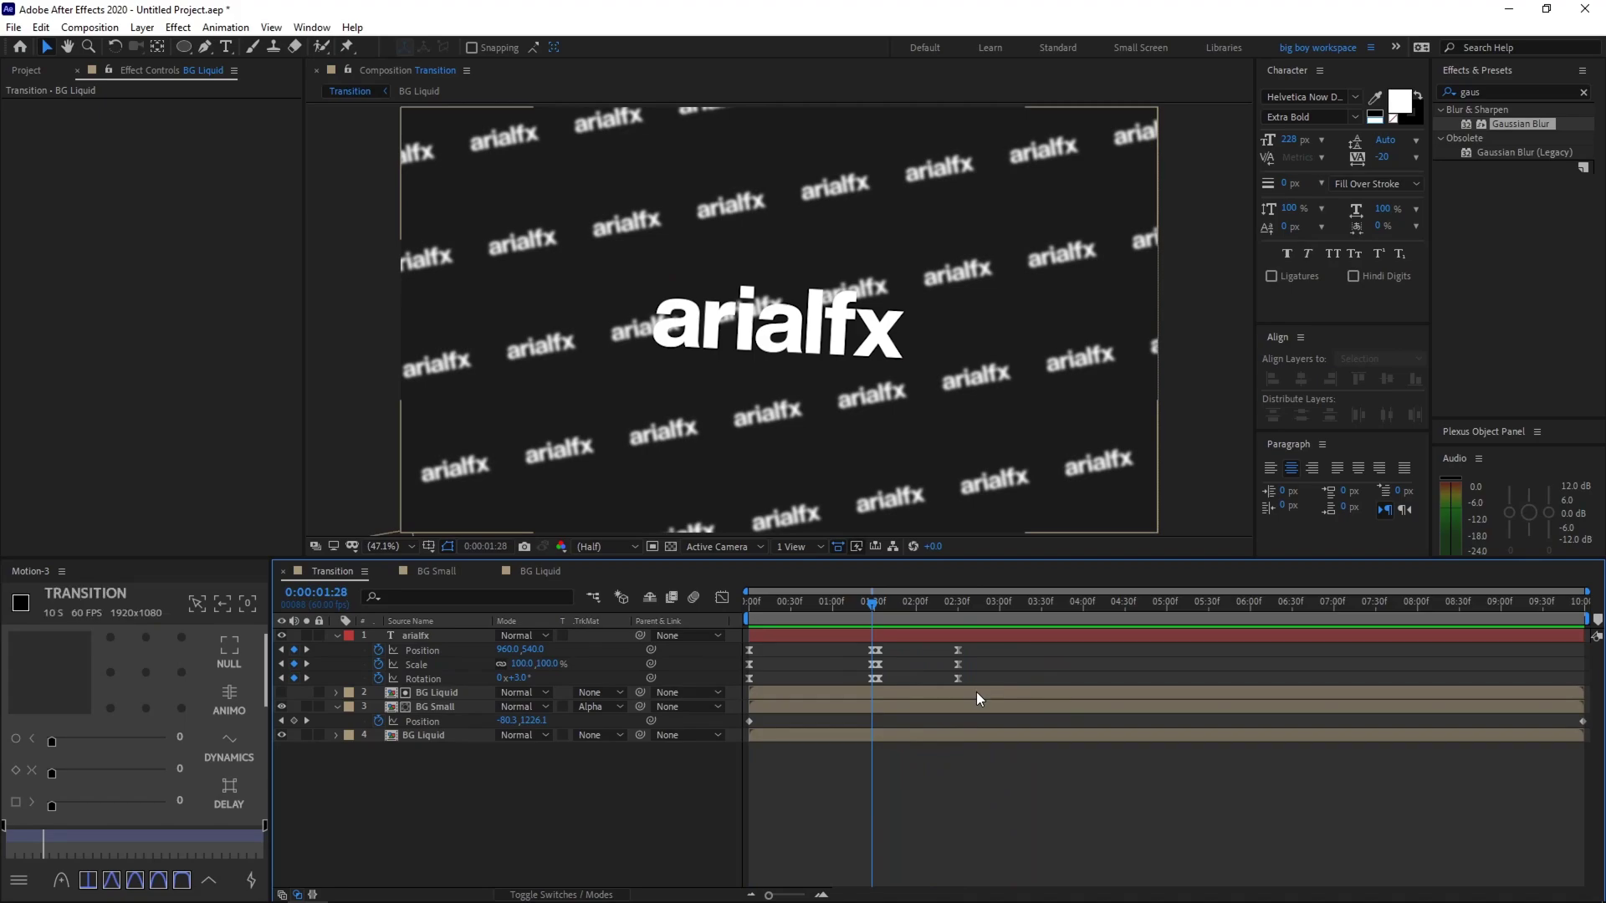